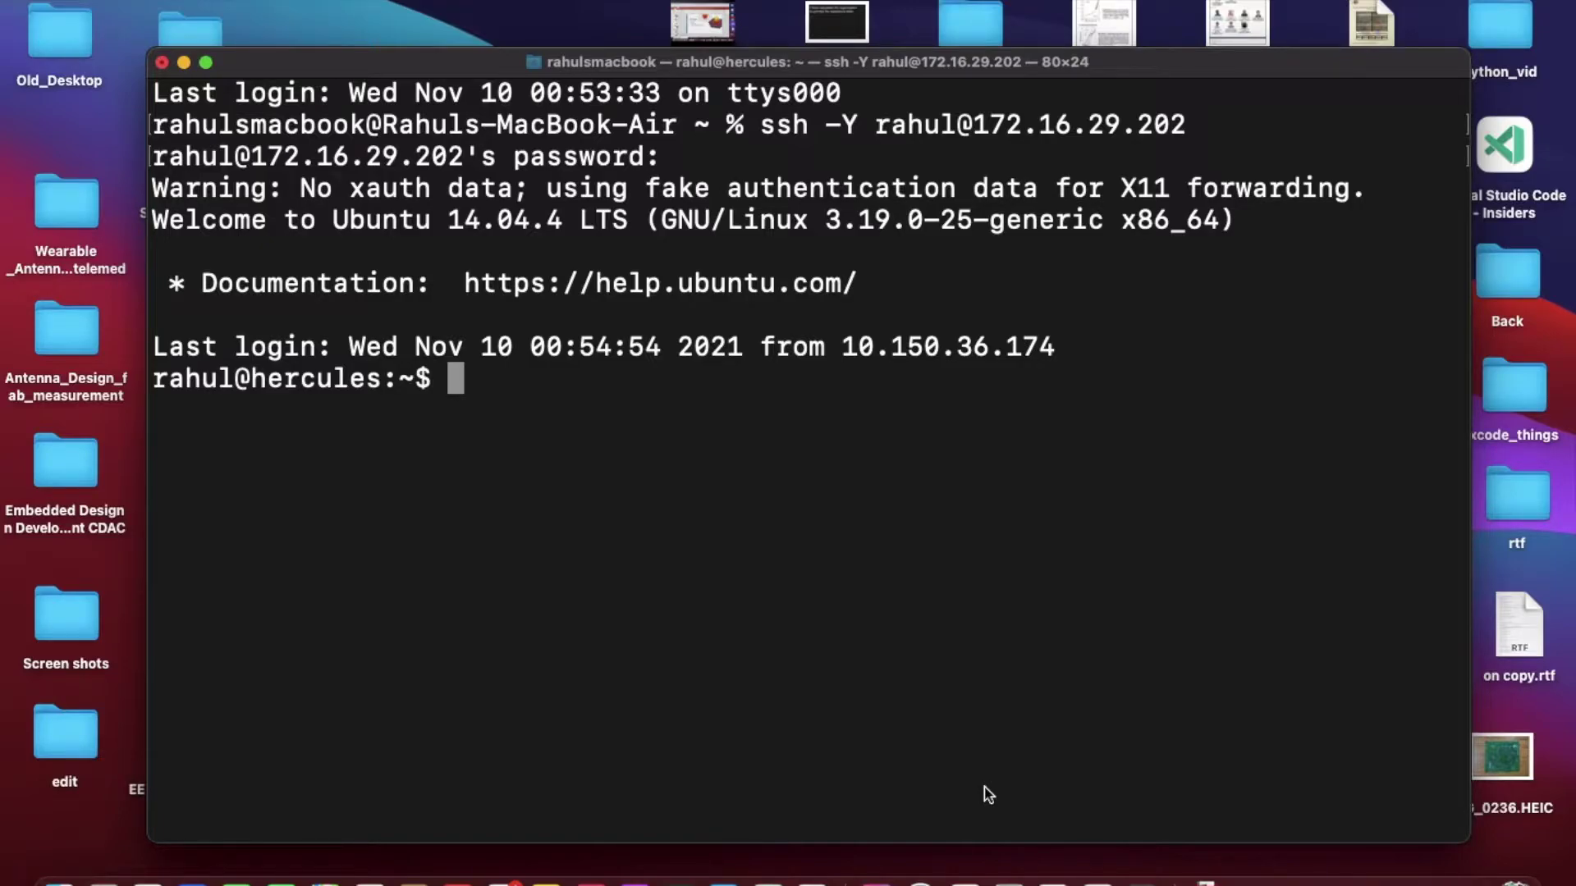
# Step: Rerun 'load_module cadence' from shell history, then launch 'virtuoso &' in the background
pyautogui.press('Up')
pyautogui.press('Up')
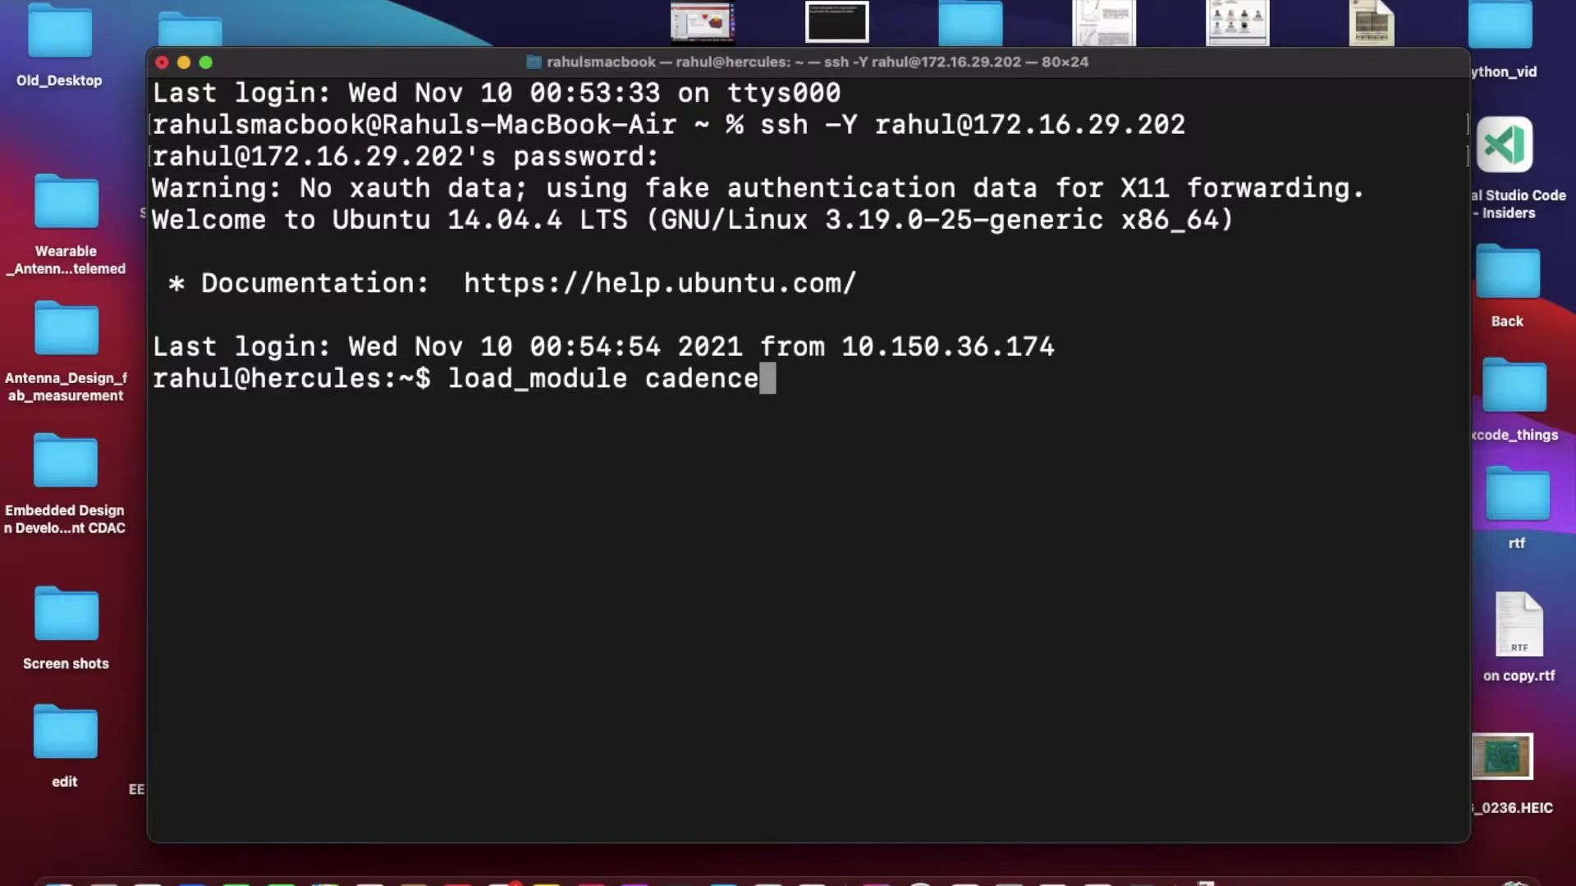
pyautogui.press('Return')
pyautogui.press('Up')
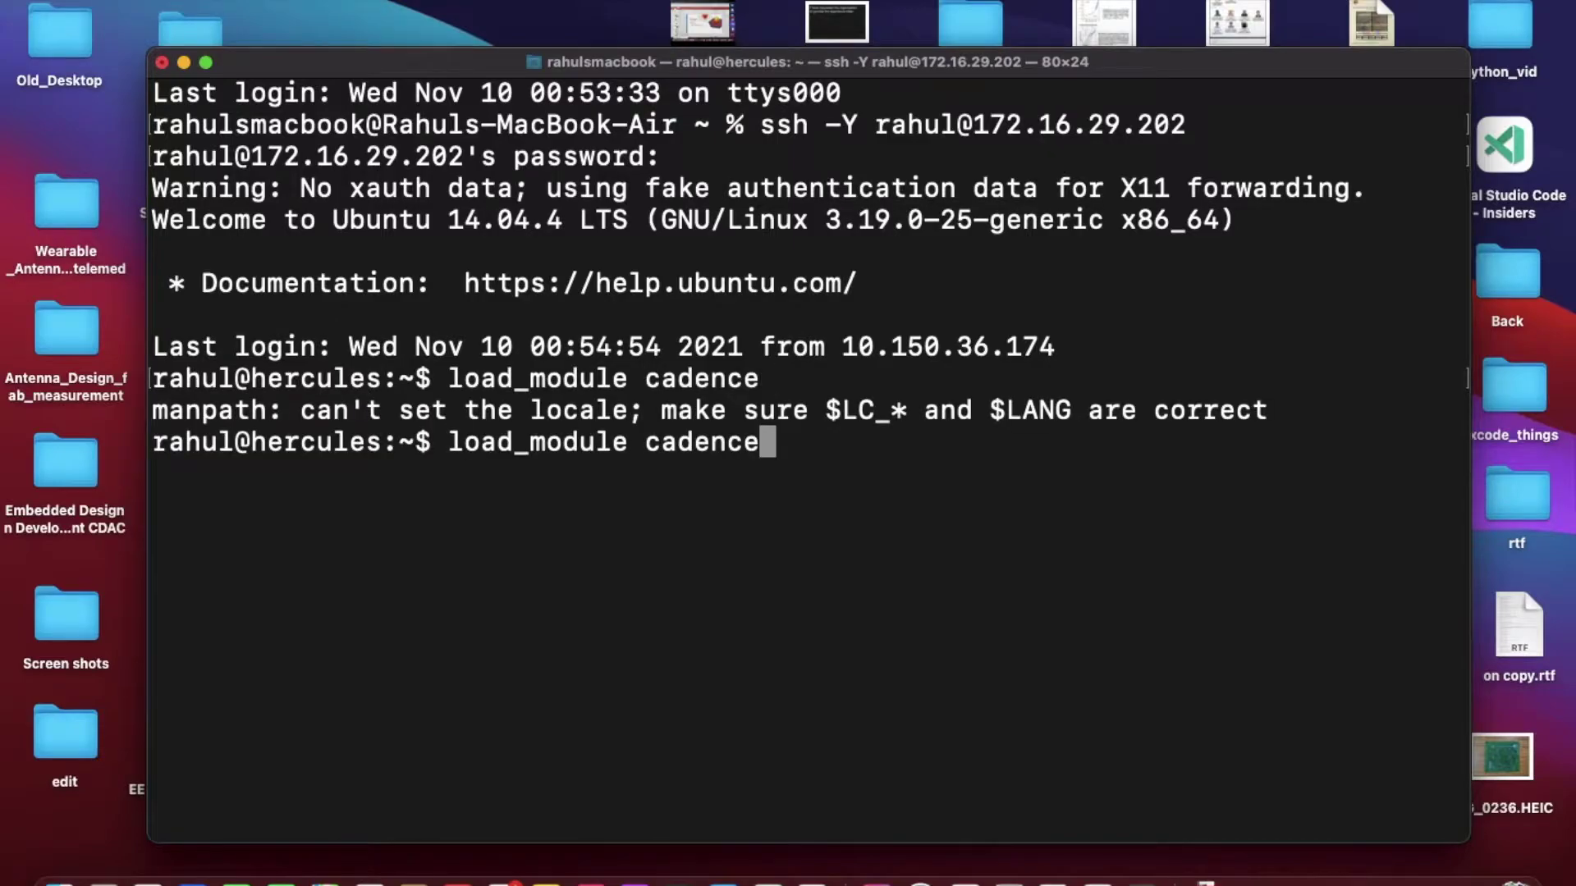
pyautogui.press('Return')
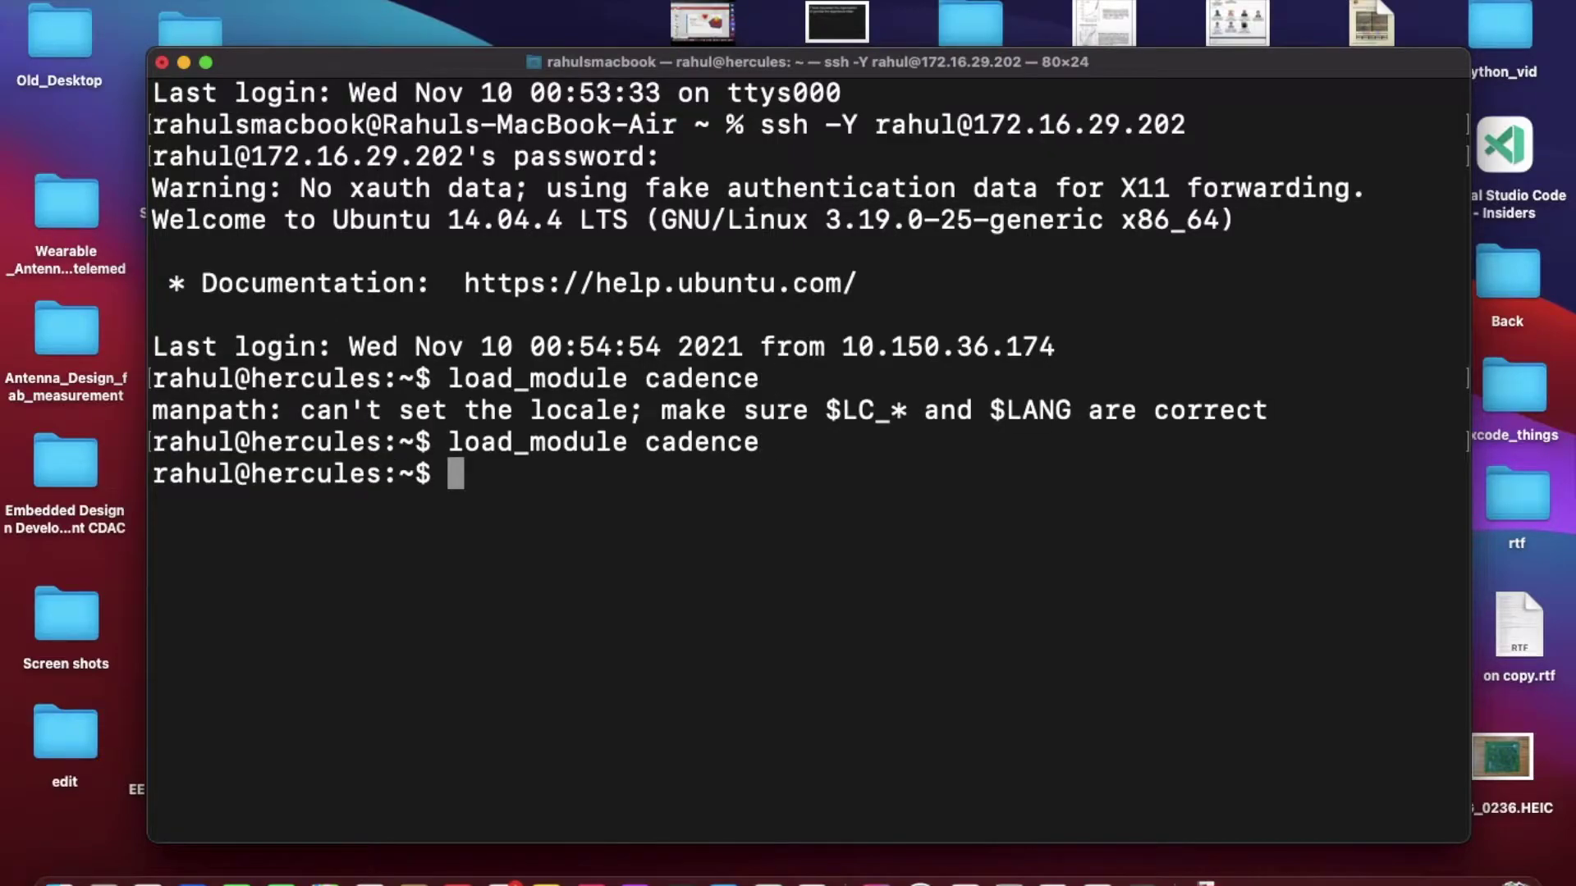
pyautogui.press('Up')
pyautogui.press('Up')
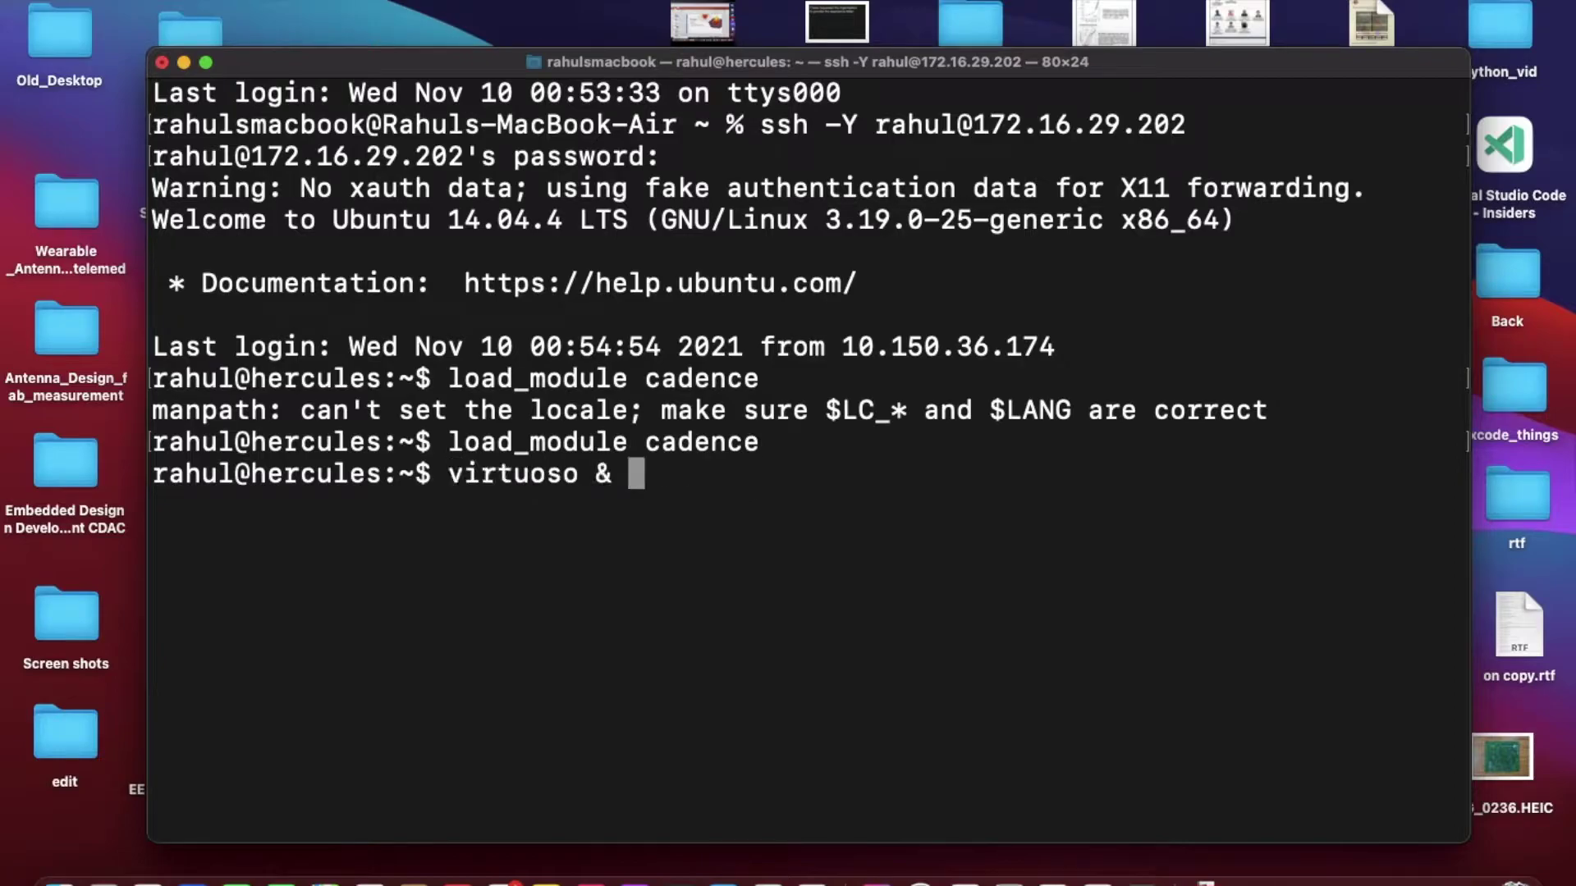
pyautogui.press('Return')
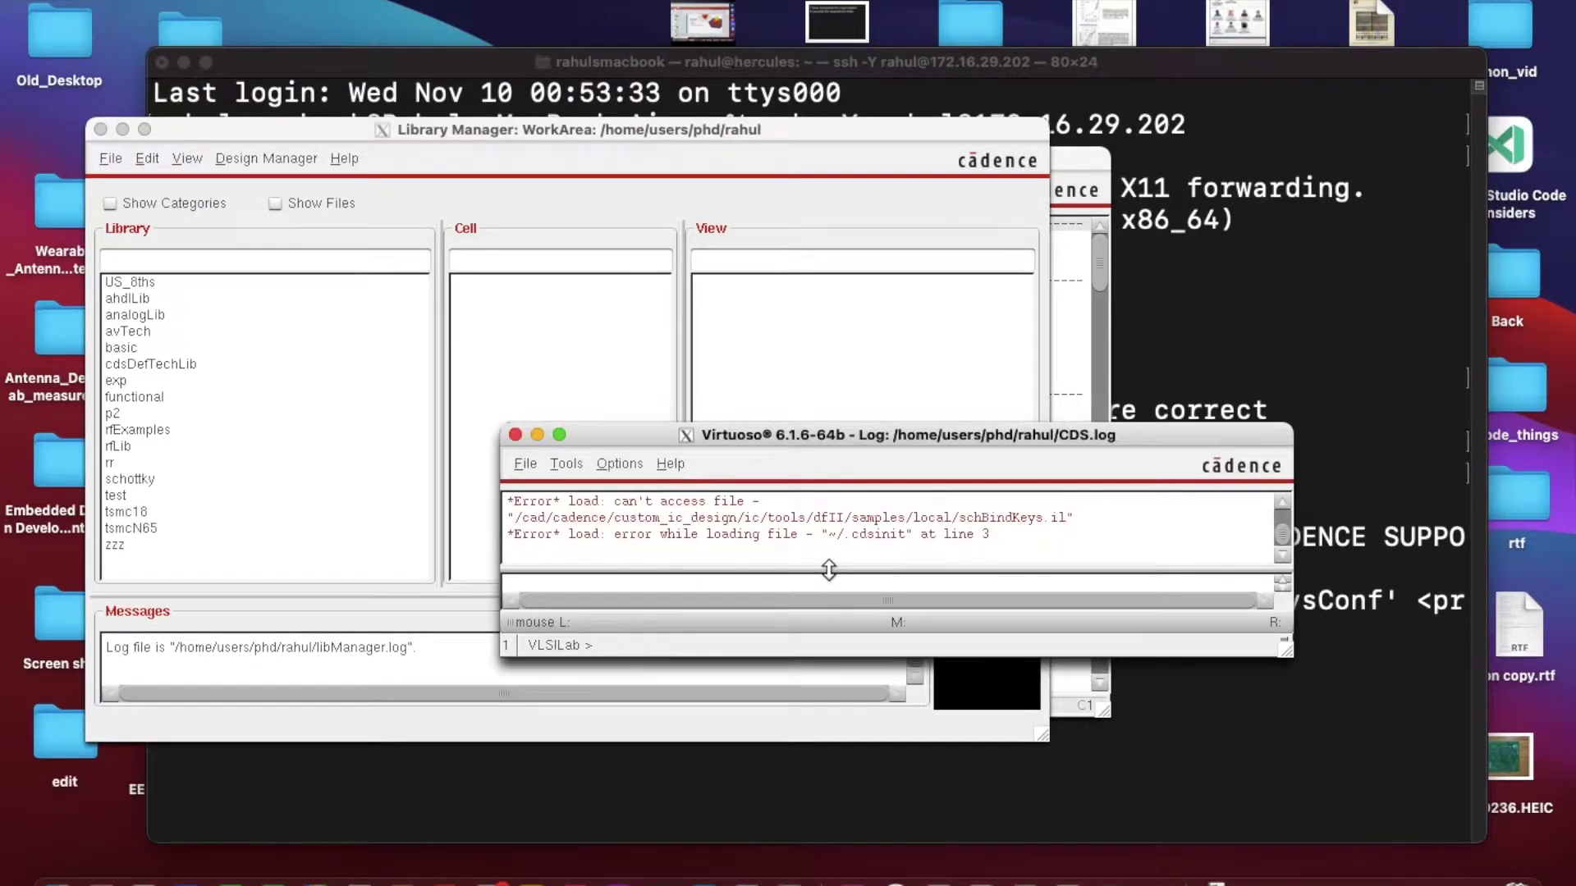
# Step: Move the CIW log window to the lower right and the Library Manager to the upper left
pyautogui.moveTo(782, 443); pyautogui.dragTo(822, 441)
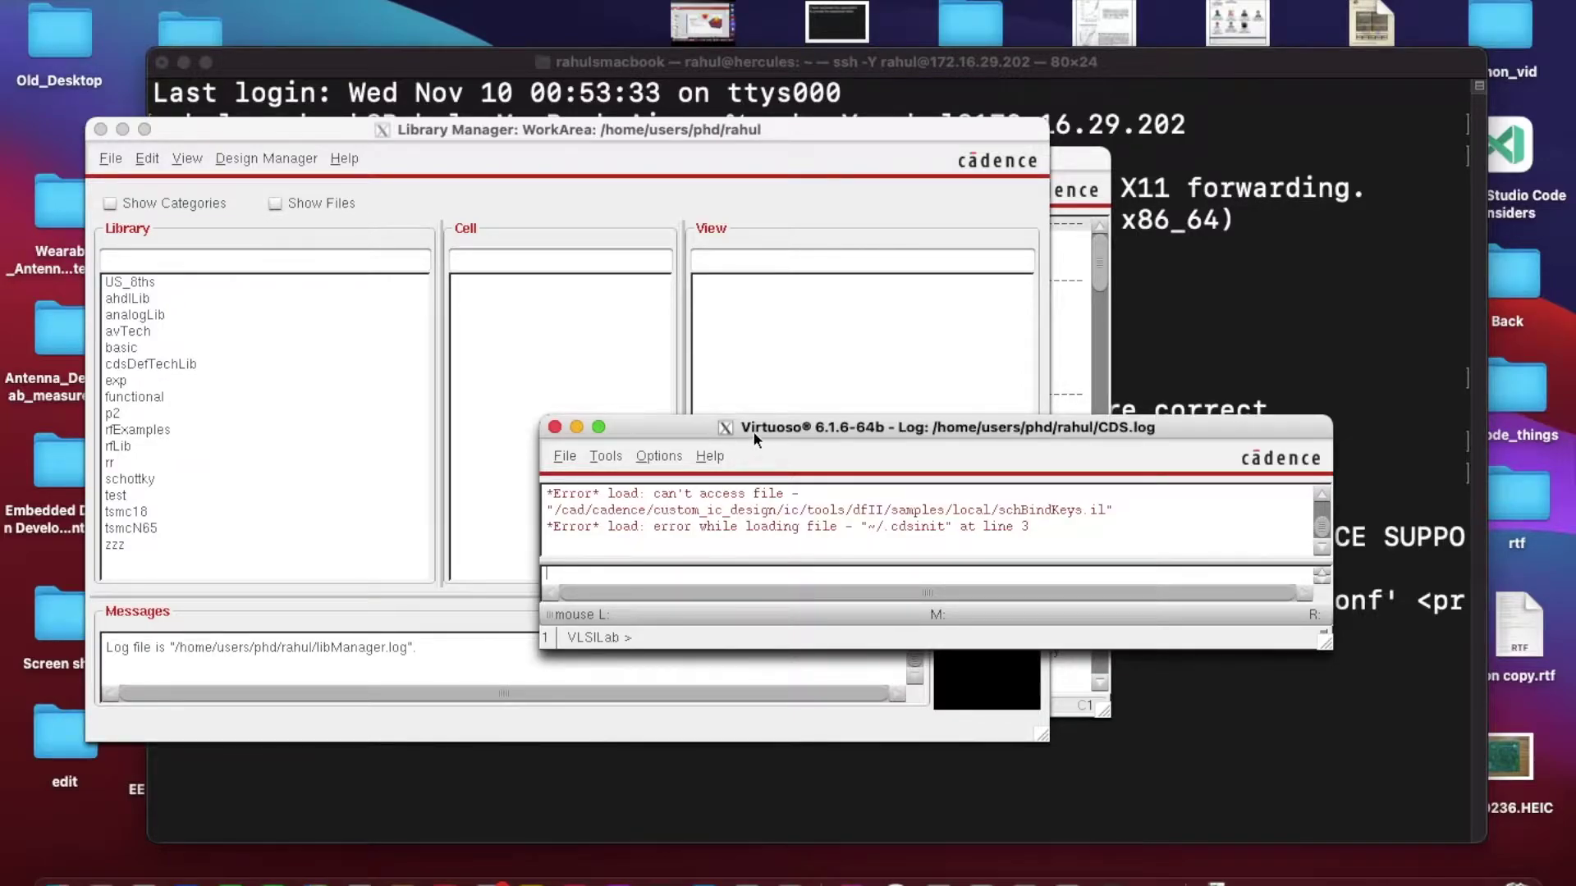
pyautogui.moveTo(760, 425); pyautogui.dragTo(925, 667)
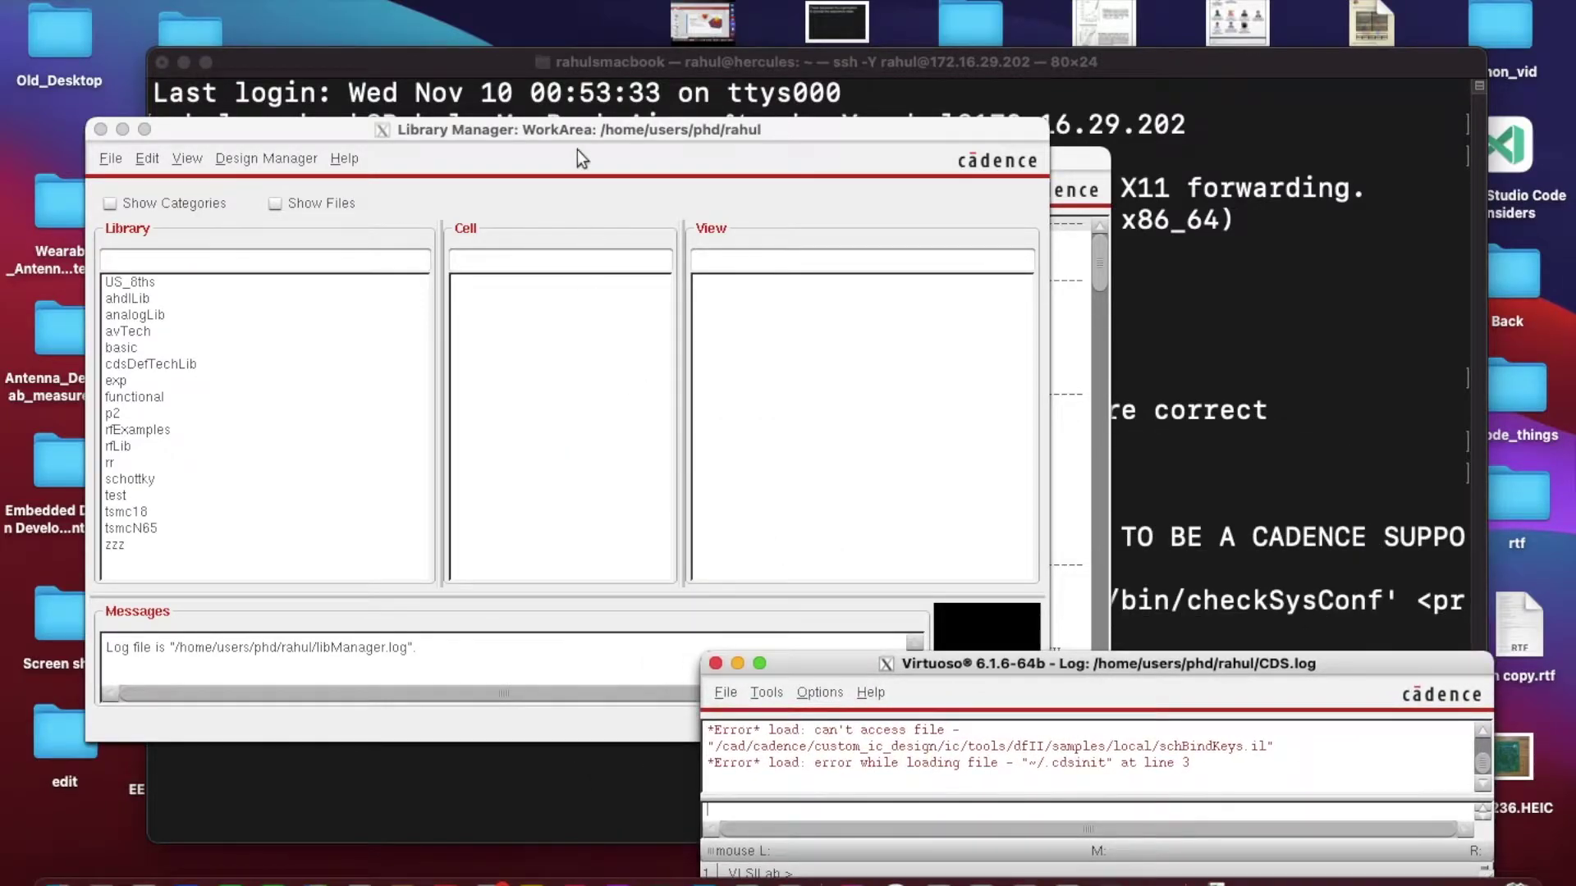
pyautogui.moveTo(578, 132); pyautogui.dragTo(750, 115)
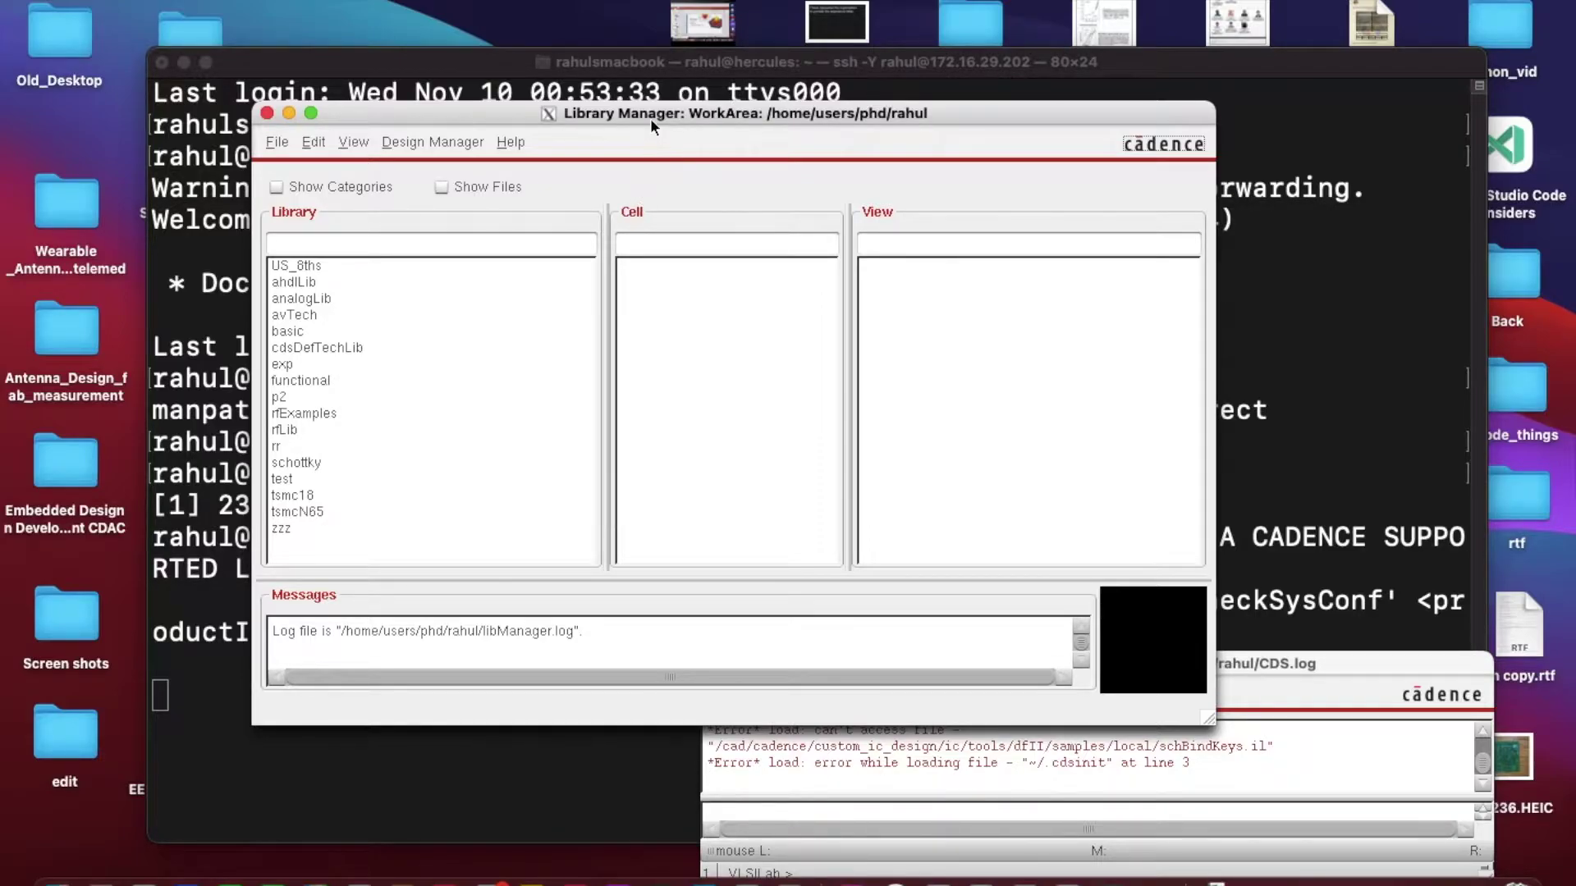
pyautogui.moveTo(650, 119); pyautogui.dragTo(587, 82)
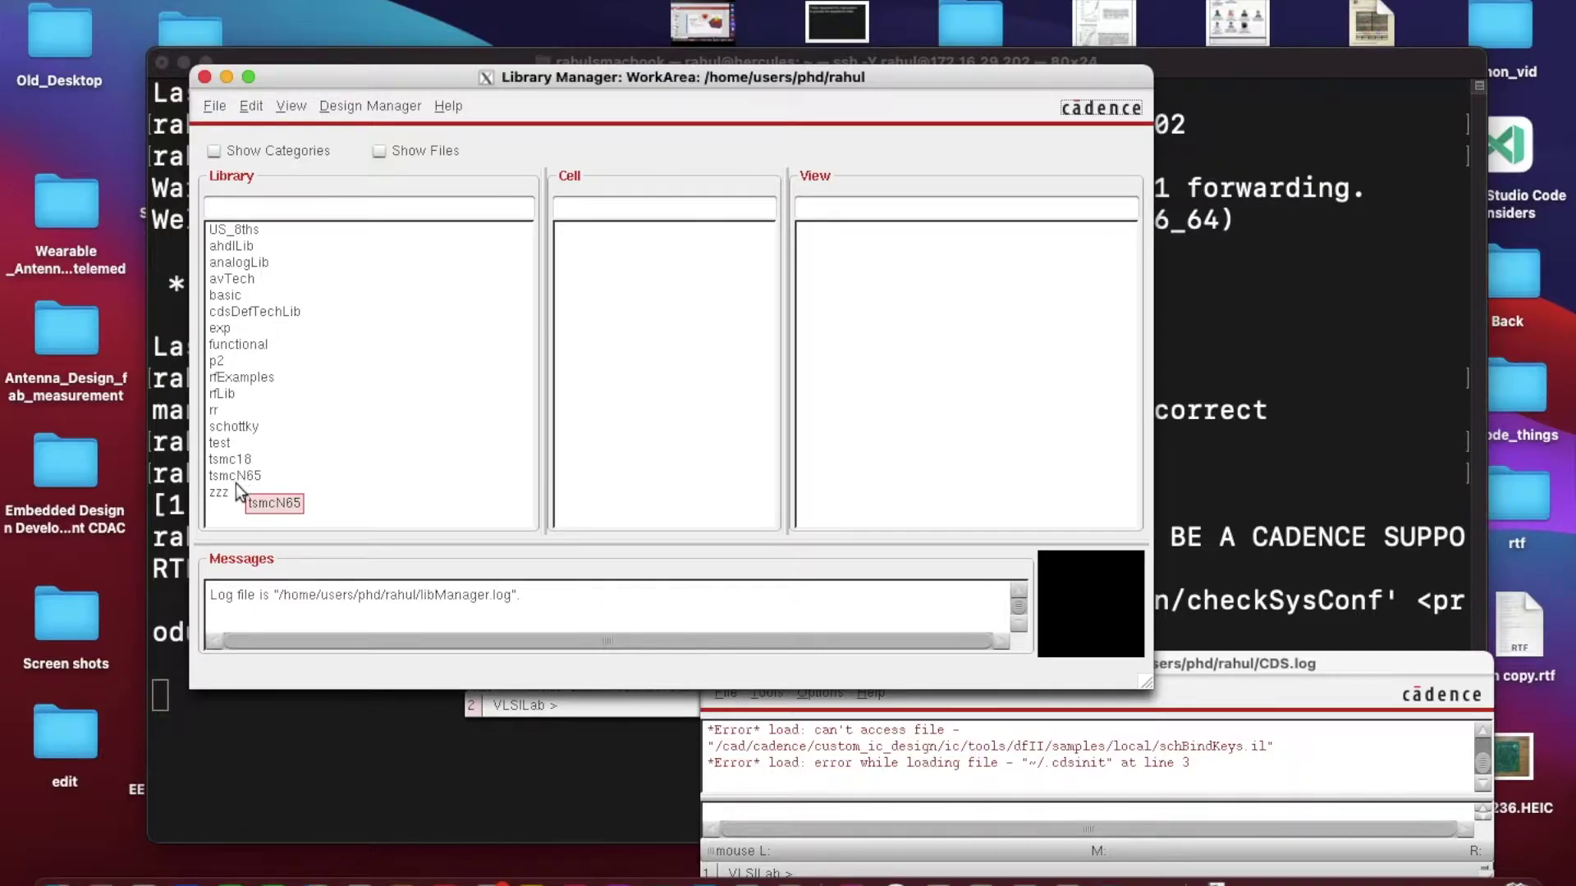
# Step: View the cells of zzz, analogLib, tsmcN65, tsmc18 and zzz, finishing on tsmcN65
pyautogui.click(225, 495)
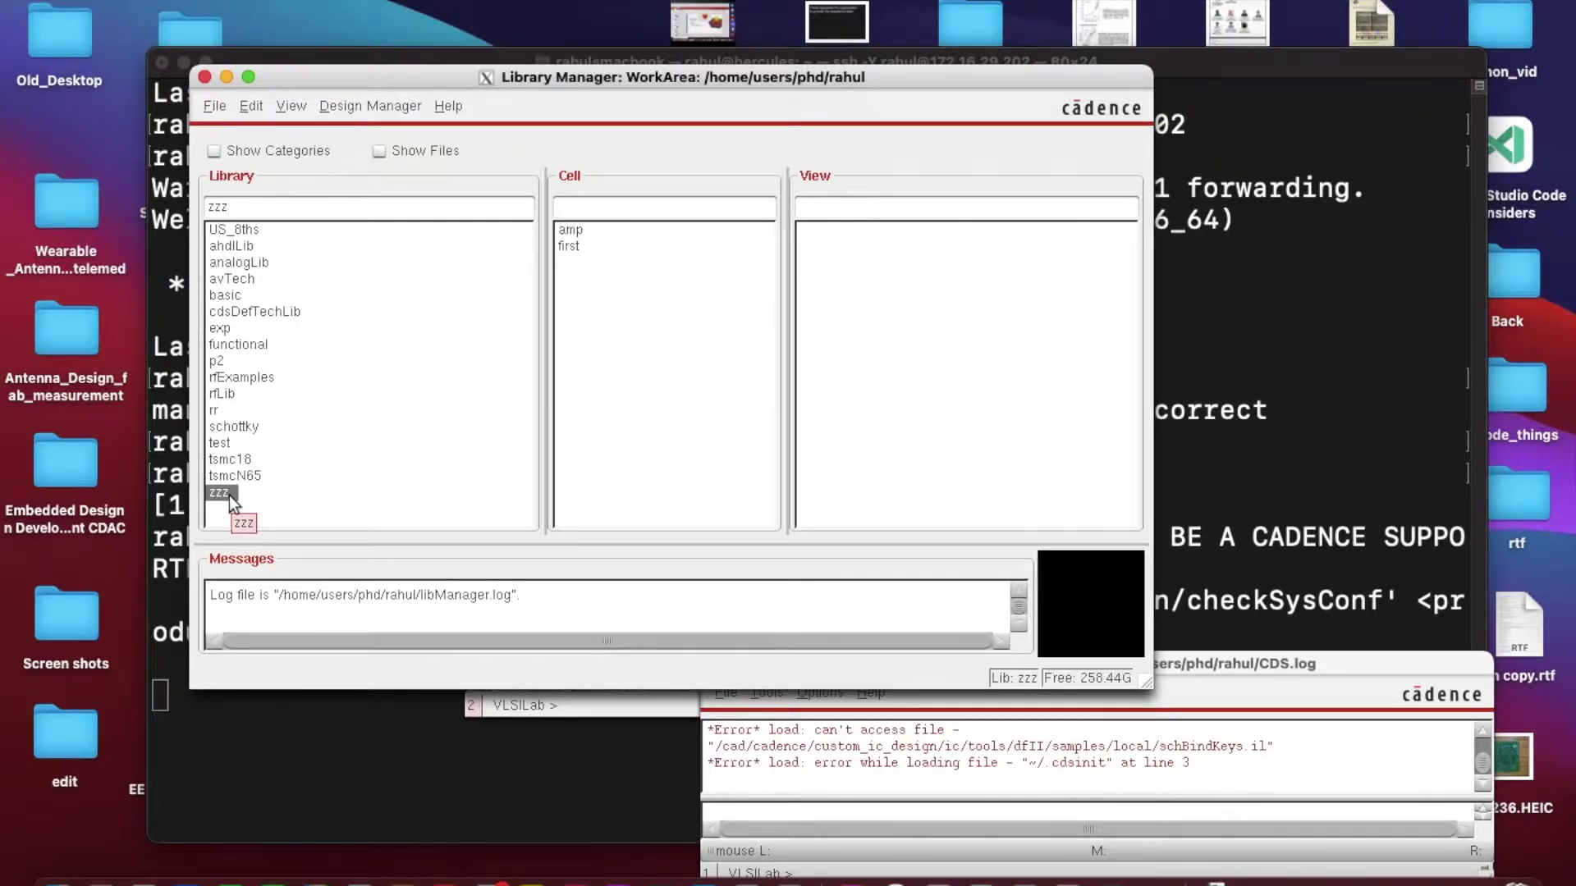
pyautogui.click(255, 267)
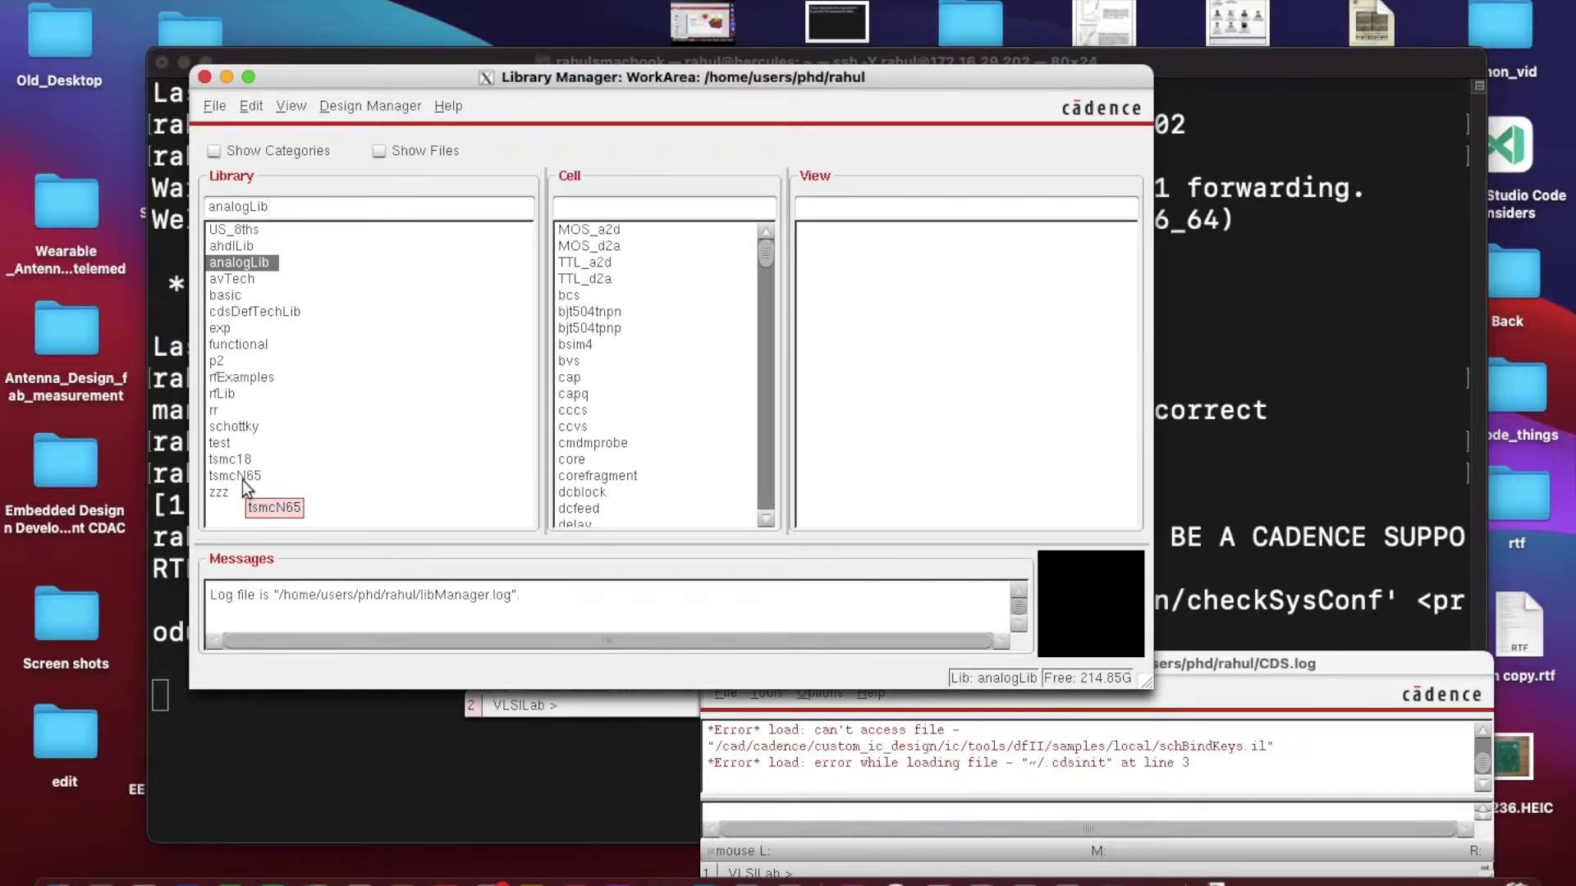
pyautogui.click(243, 481)
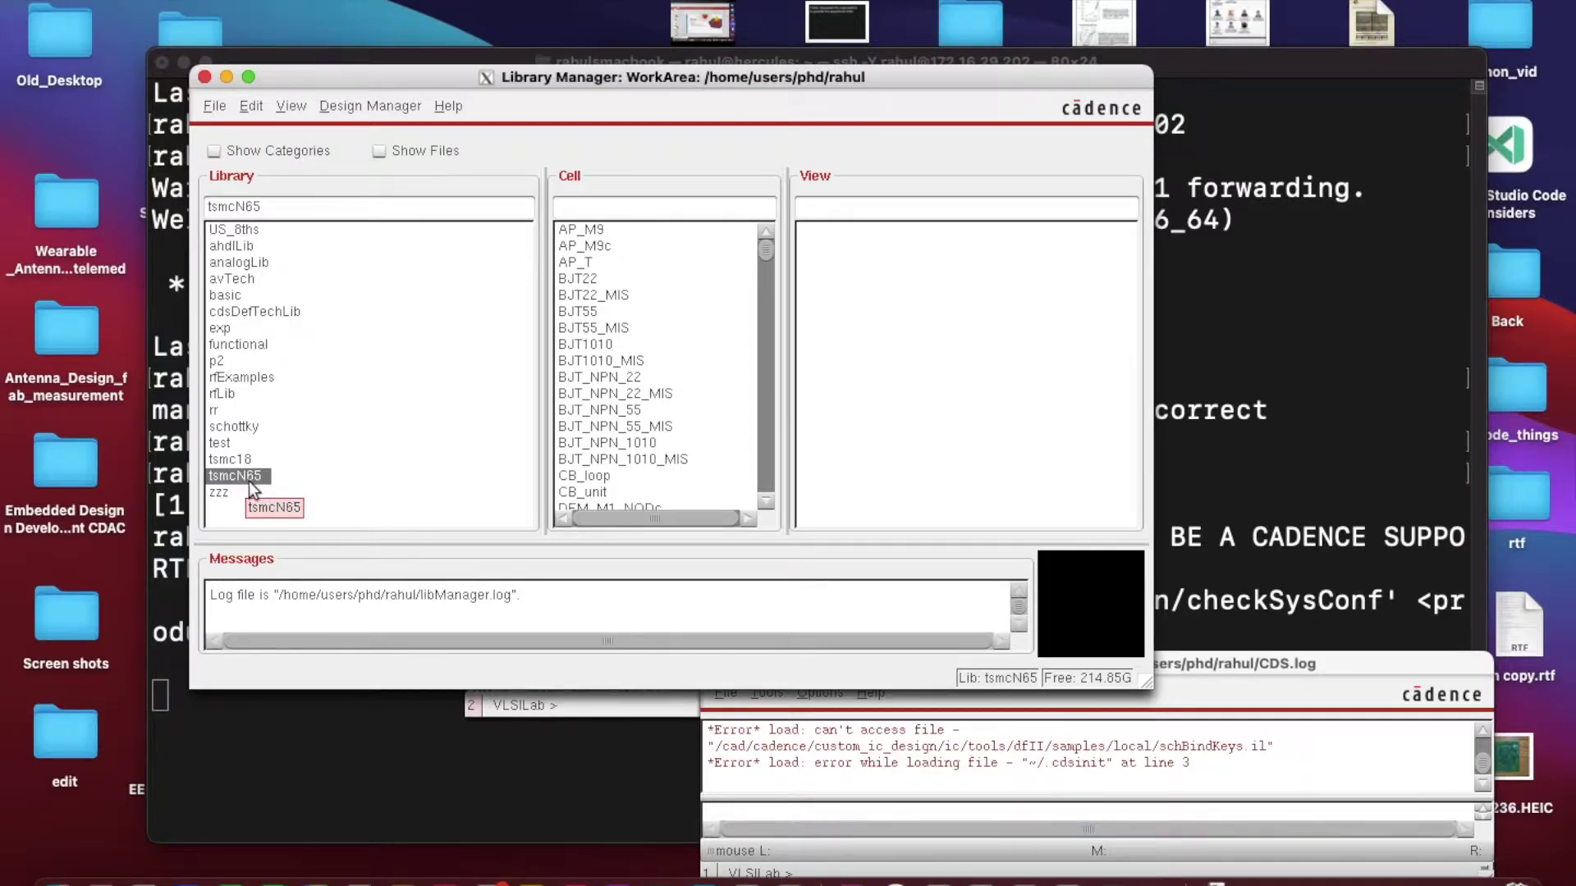
pyautogui.click(256, 460)
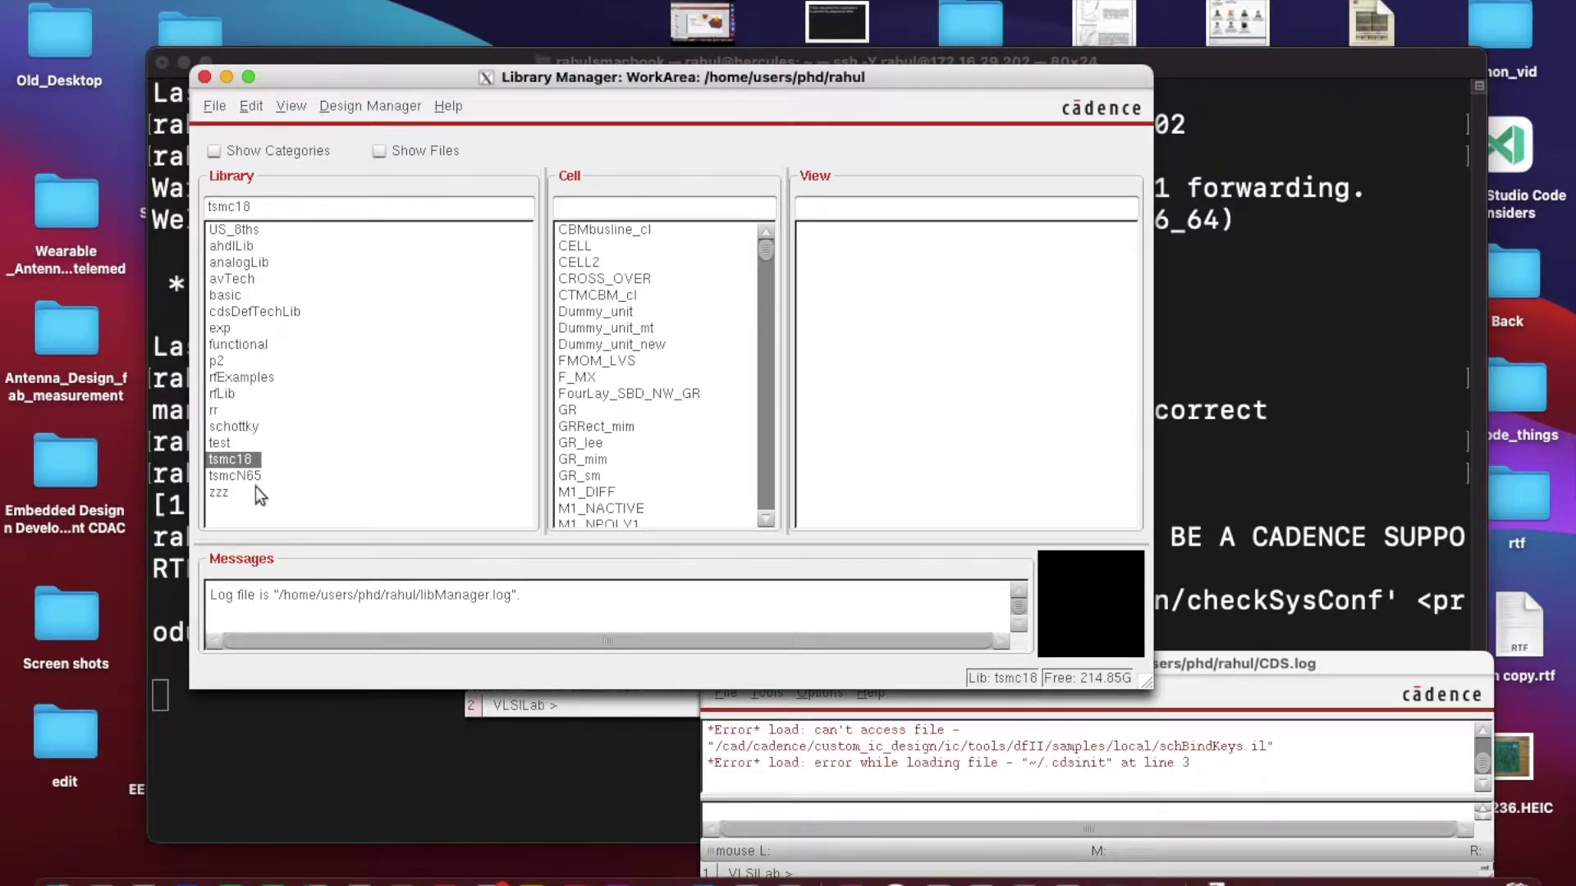
pyautogui.click(220, 493)
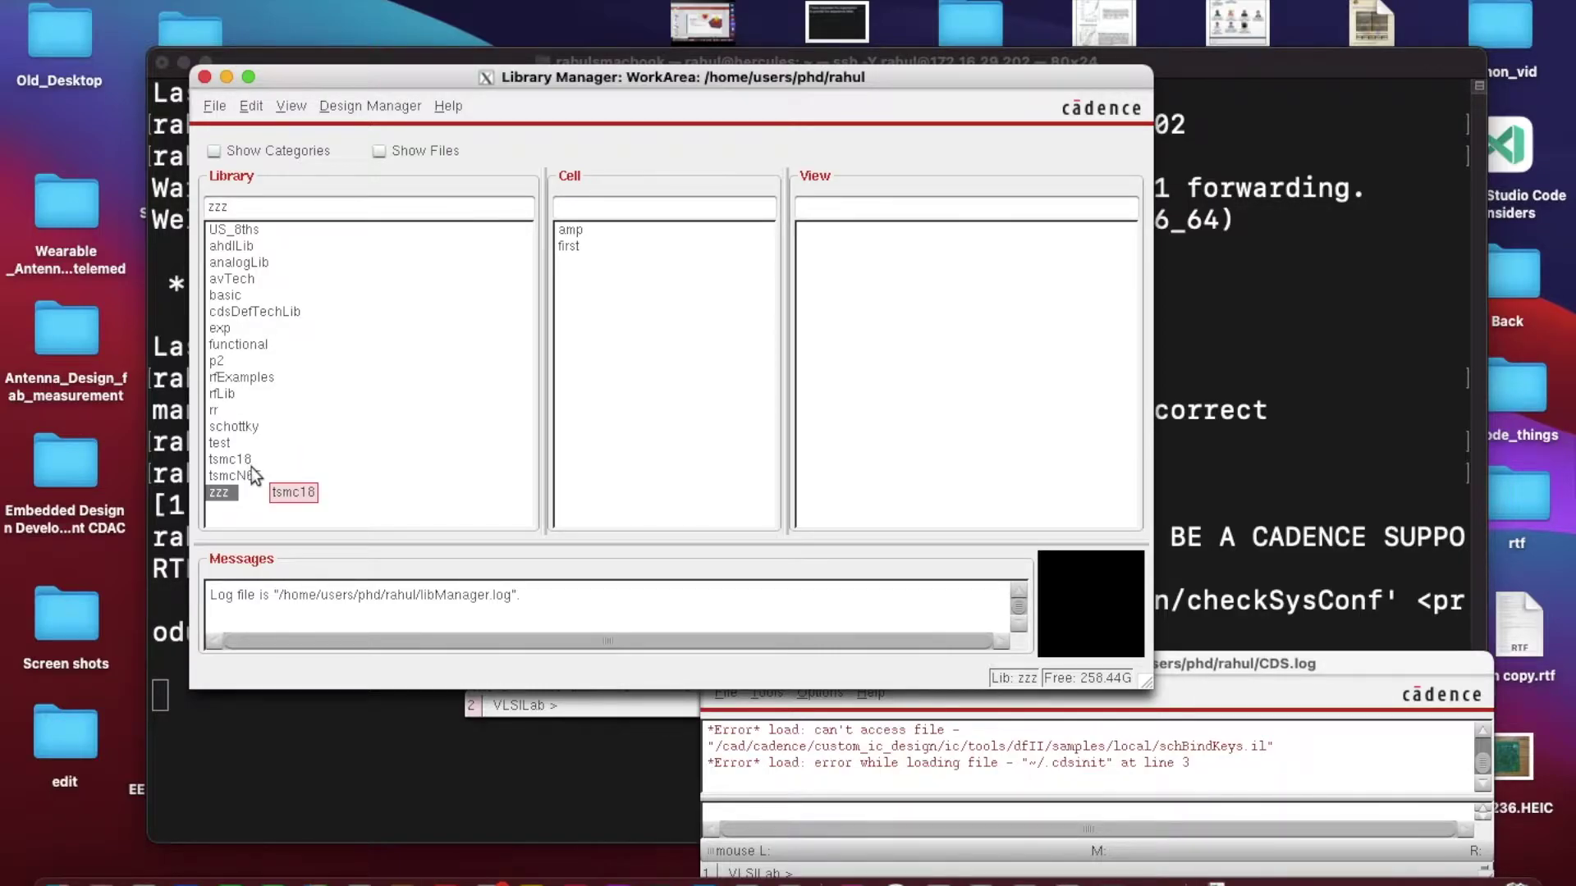
pyautogui.click(249, 474)
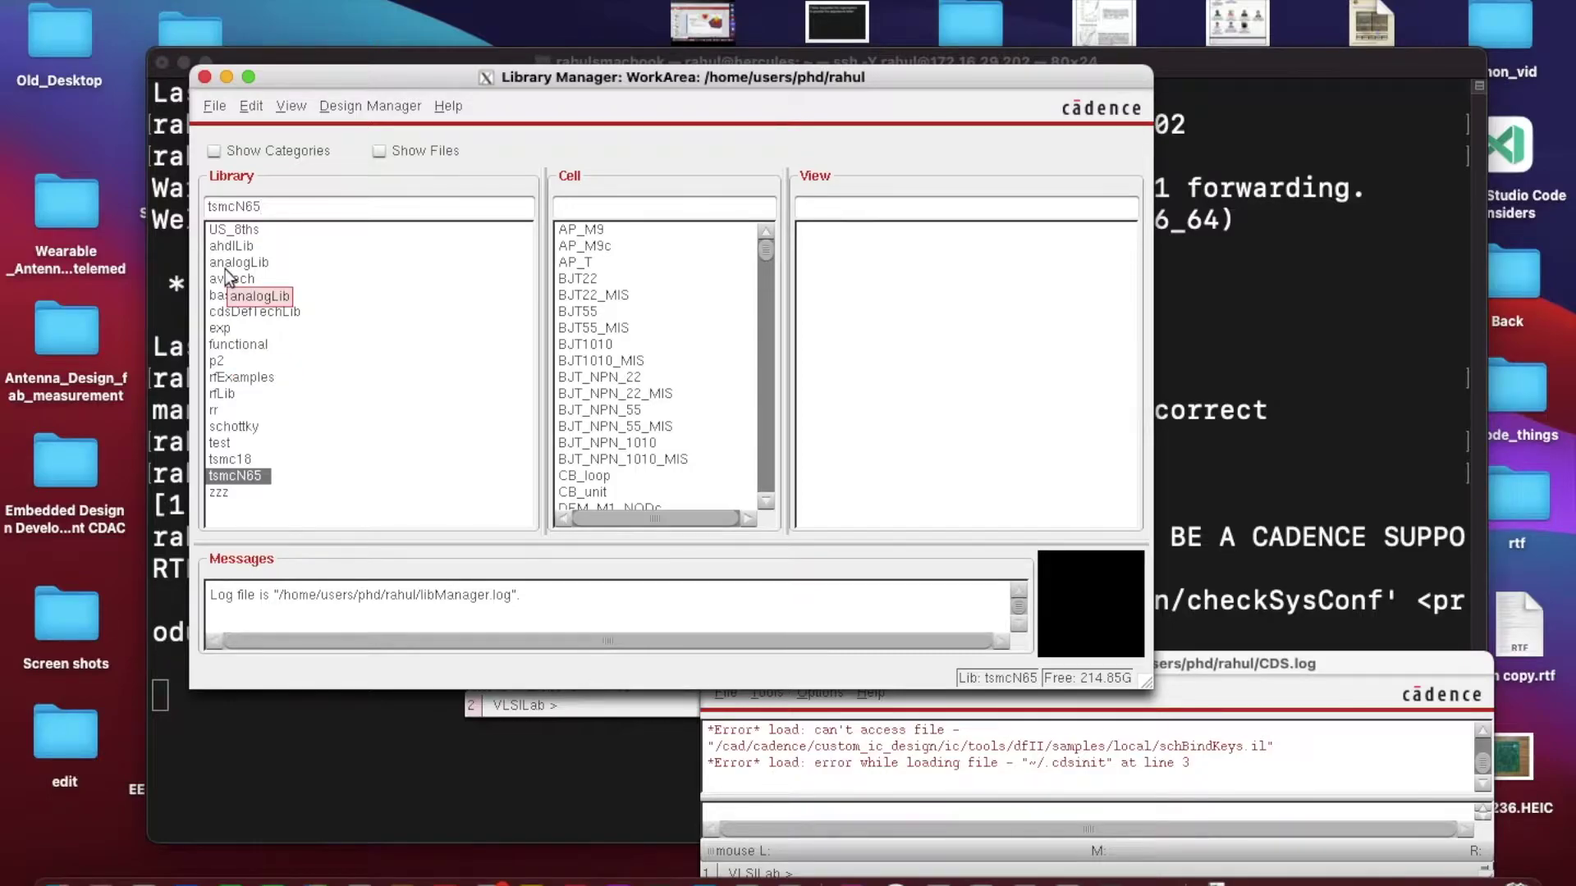
# Step: Turn on Show Categories, widen the Category and Cell panes, and list the RF_Devices cells
pyautogui.click(214, 153)
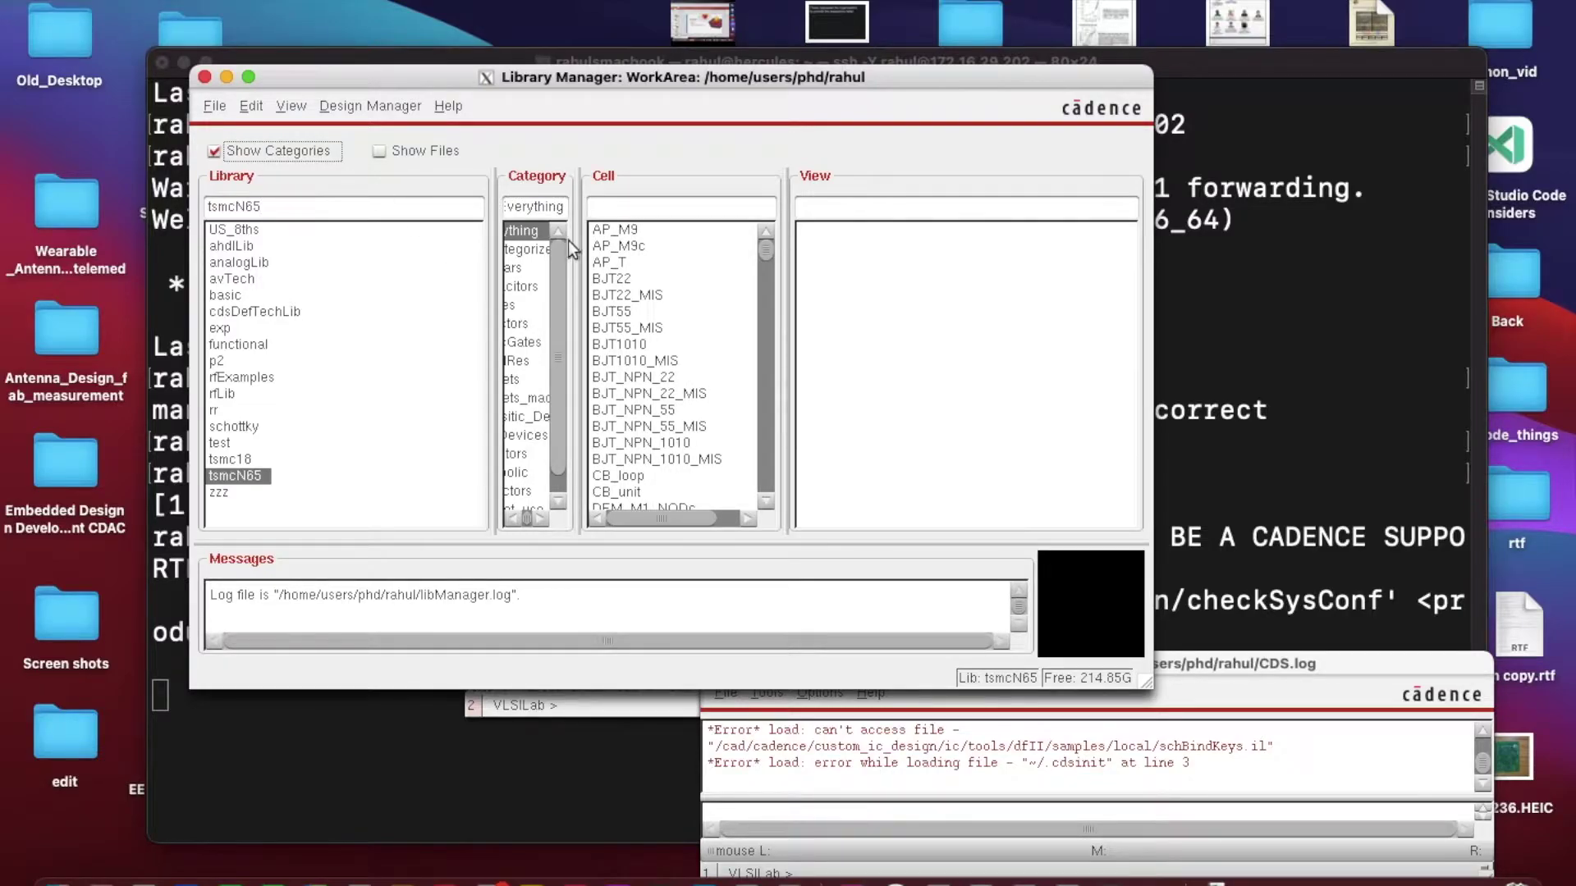
pyautogui.moveTo(577, 248); pyautogui.dragTo(688, 254)
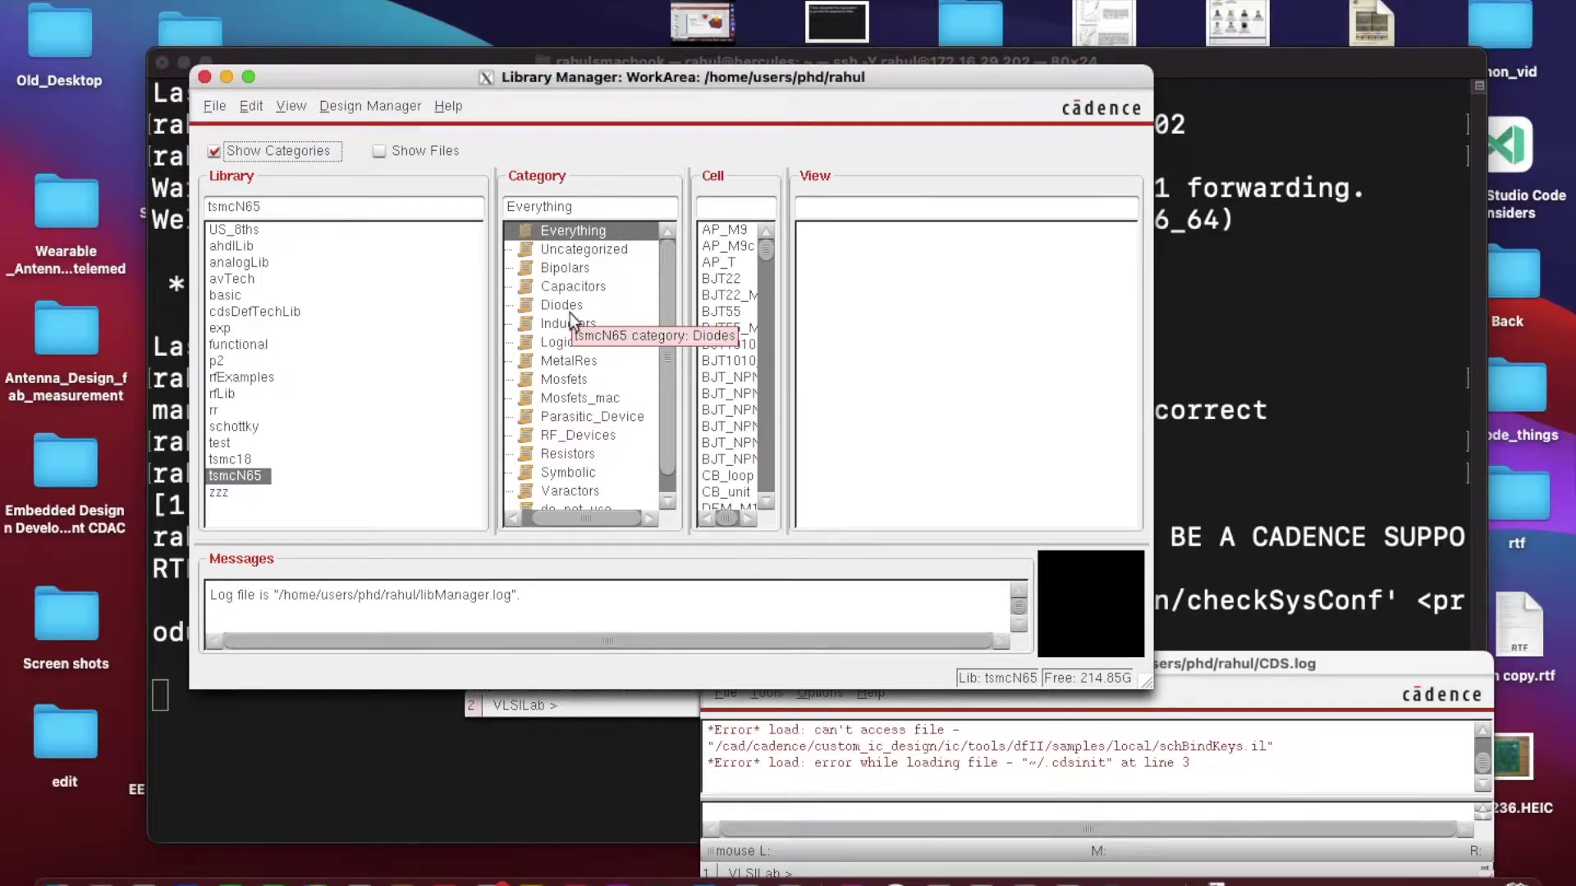
pyautogui.click(538, 435)
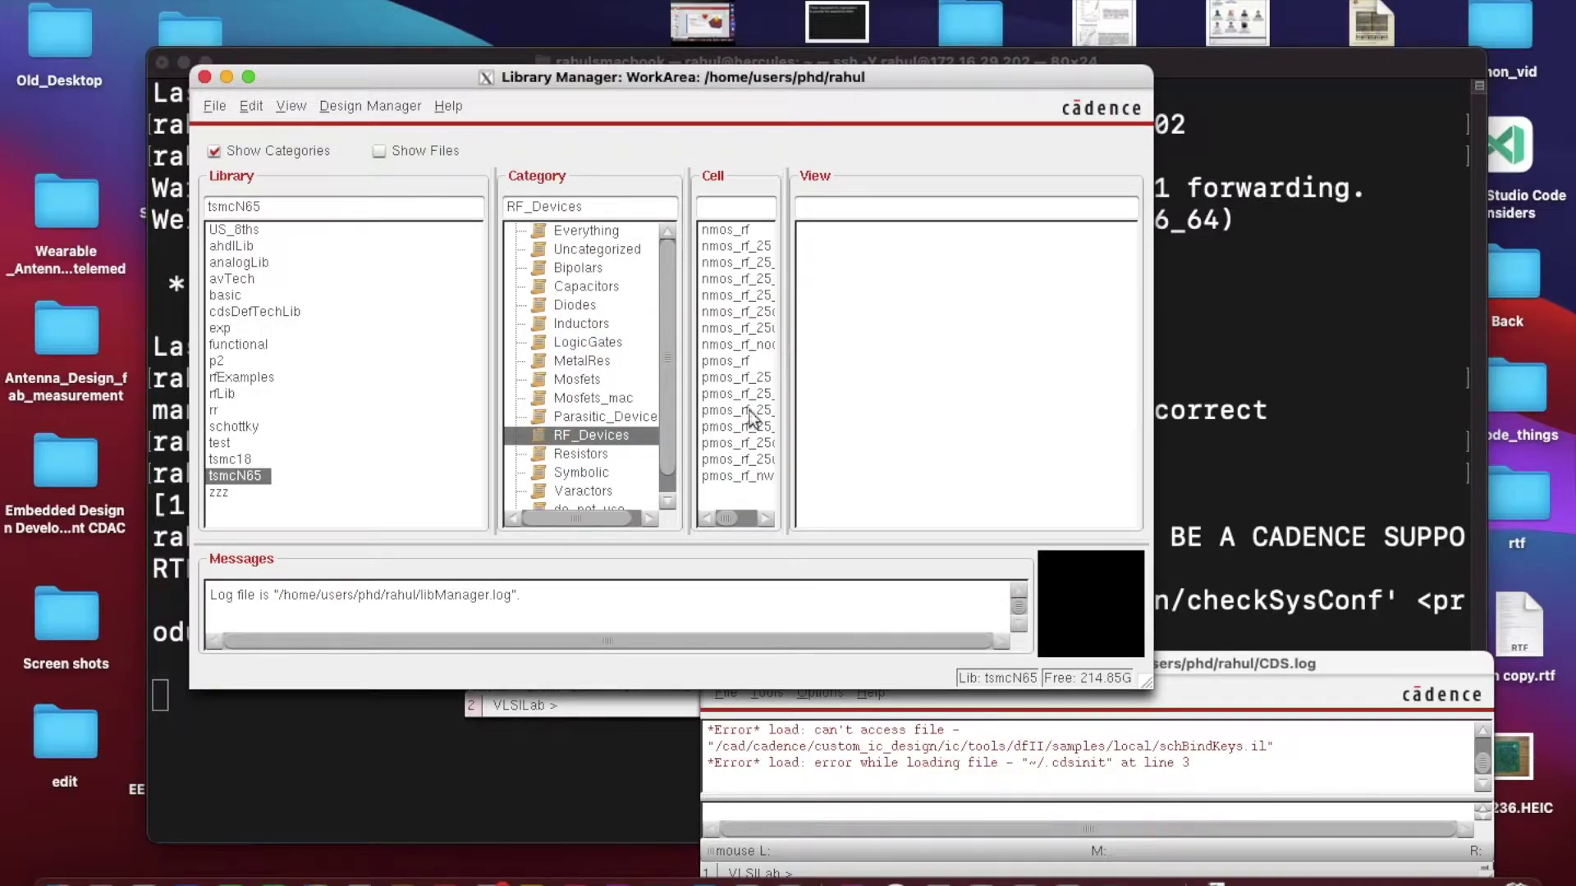
pyautogui.moveTo(781, 386); pyautogui.dragTo(901, 387)
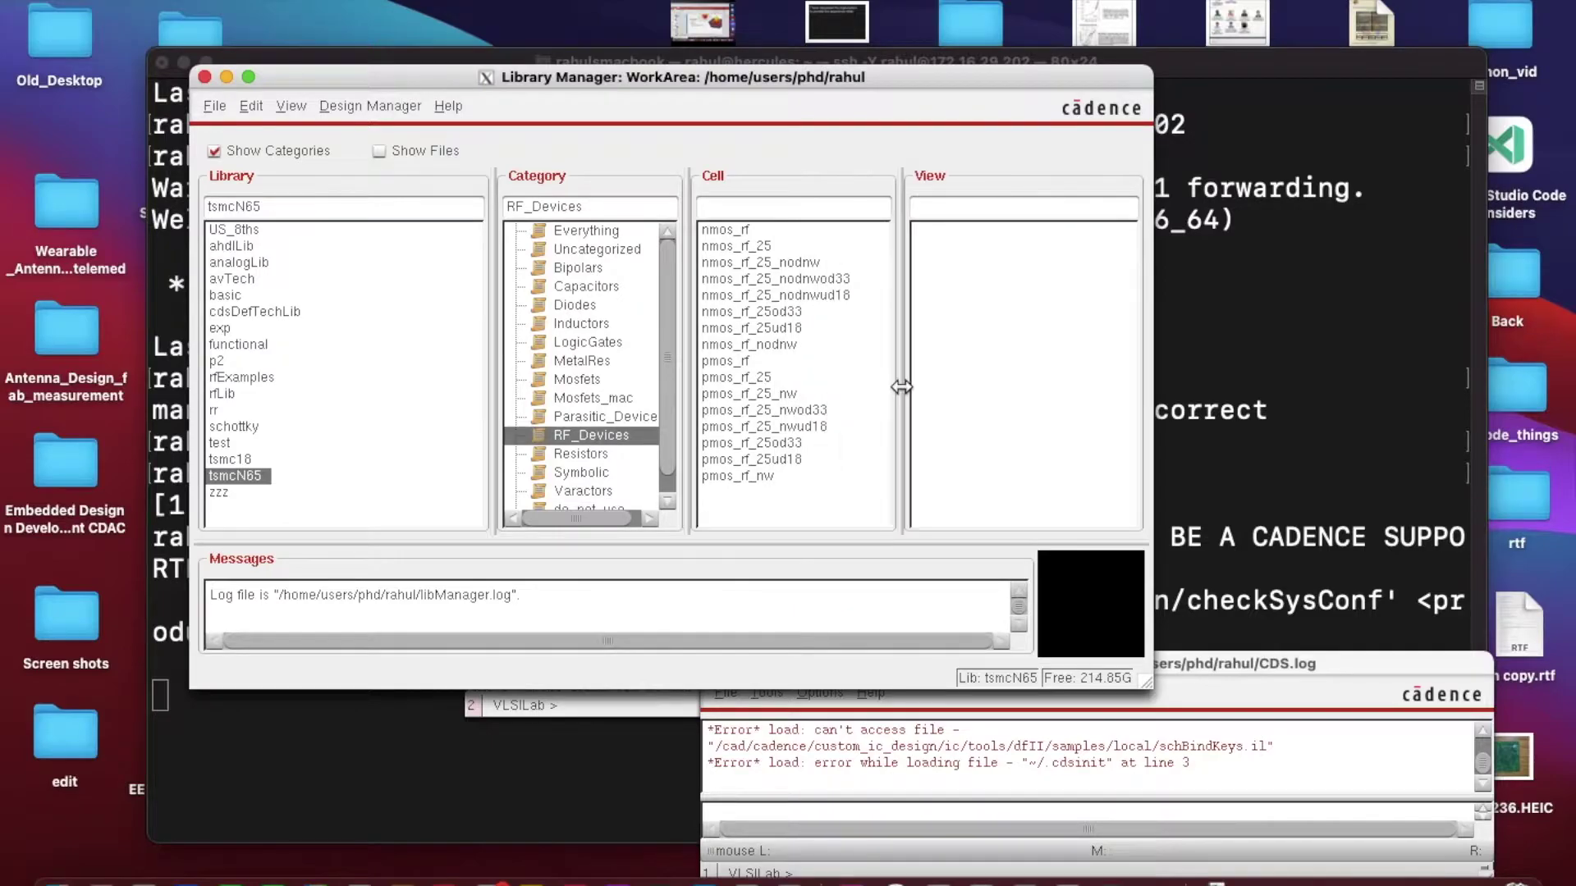
# Step: Browse the Parasitic_Device, Mosfets_mac and Mosfets categories, then return to zzz's cells
pyautogui.click(594, 415)
pyautogui.click(589, 398)
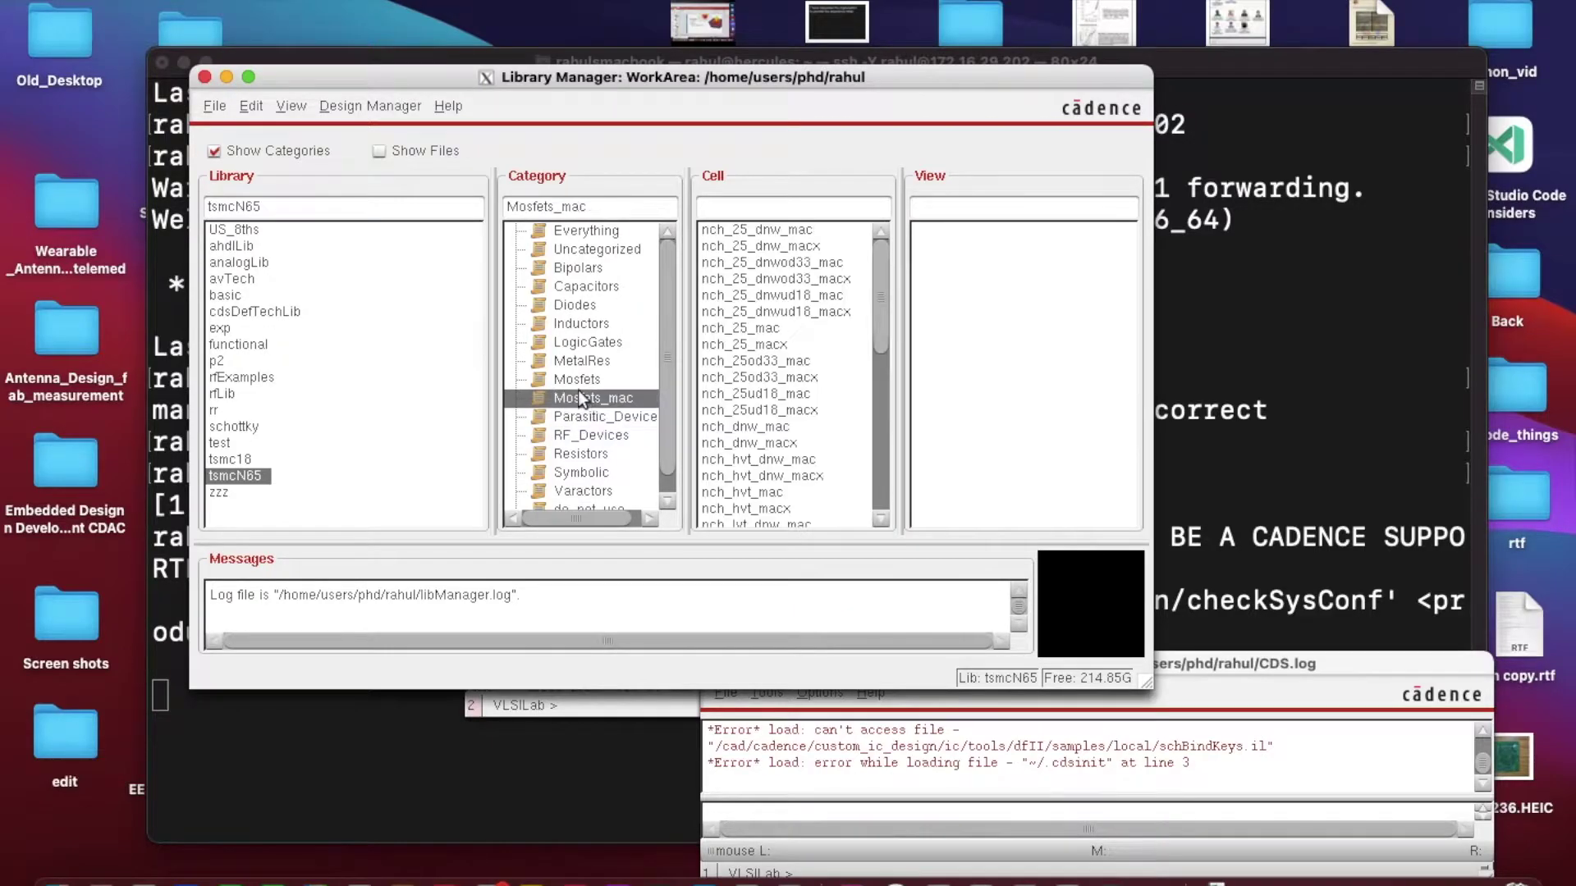
pyautogui.keyDown('ctrl'); pyautogui.click(581, 398); pyautogui.keyUp('ctrl')
pyautogui.click(577, 380)
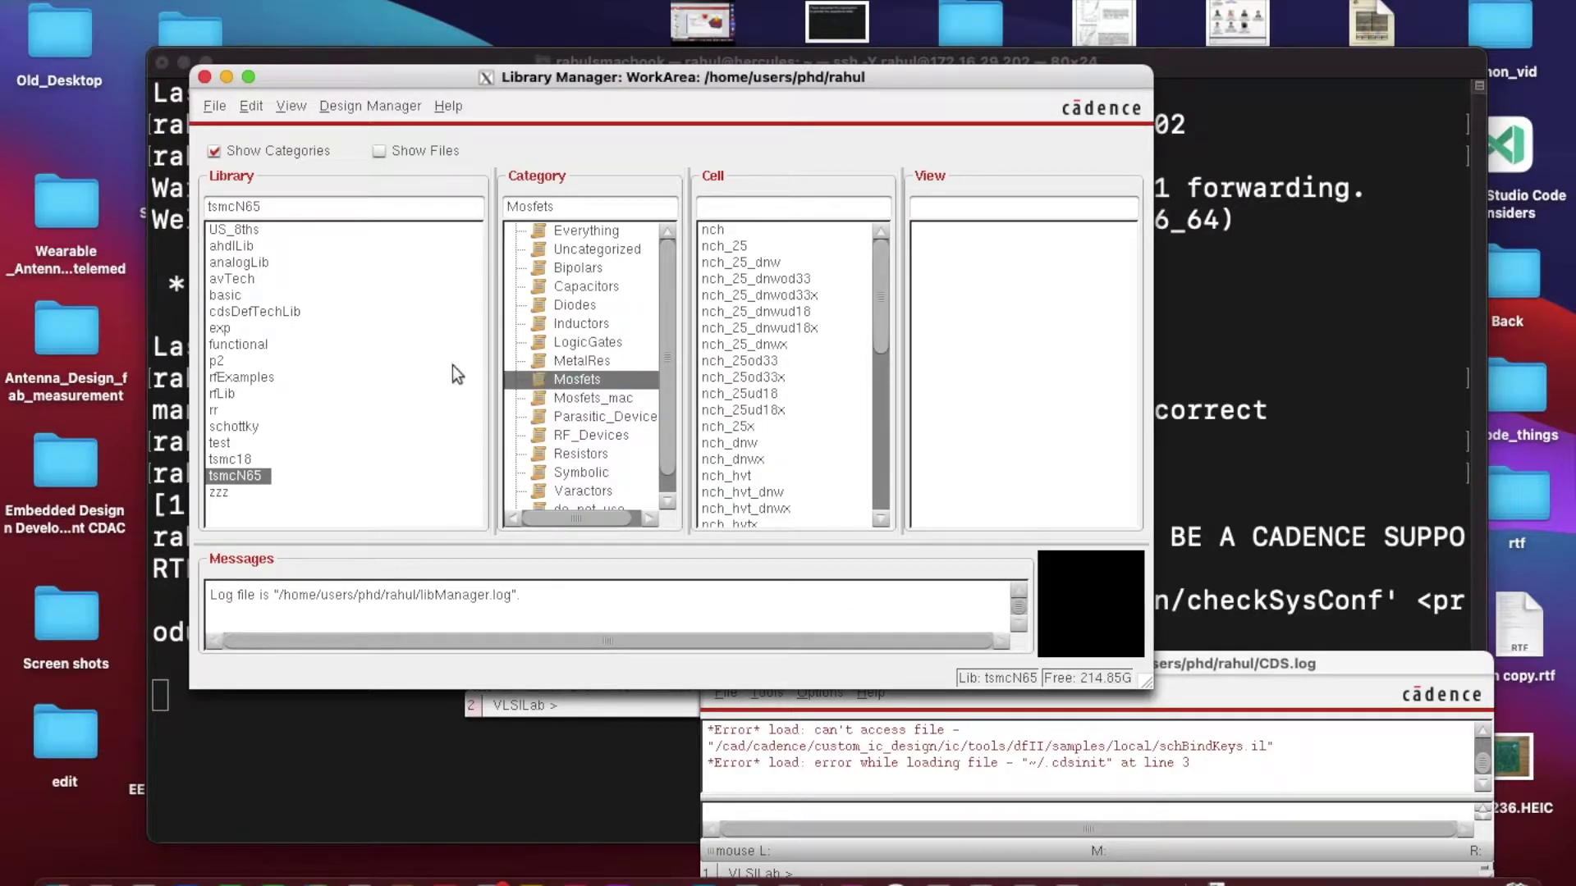
pyautogui.click(219, 492)
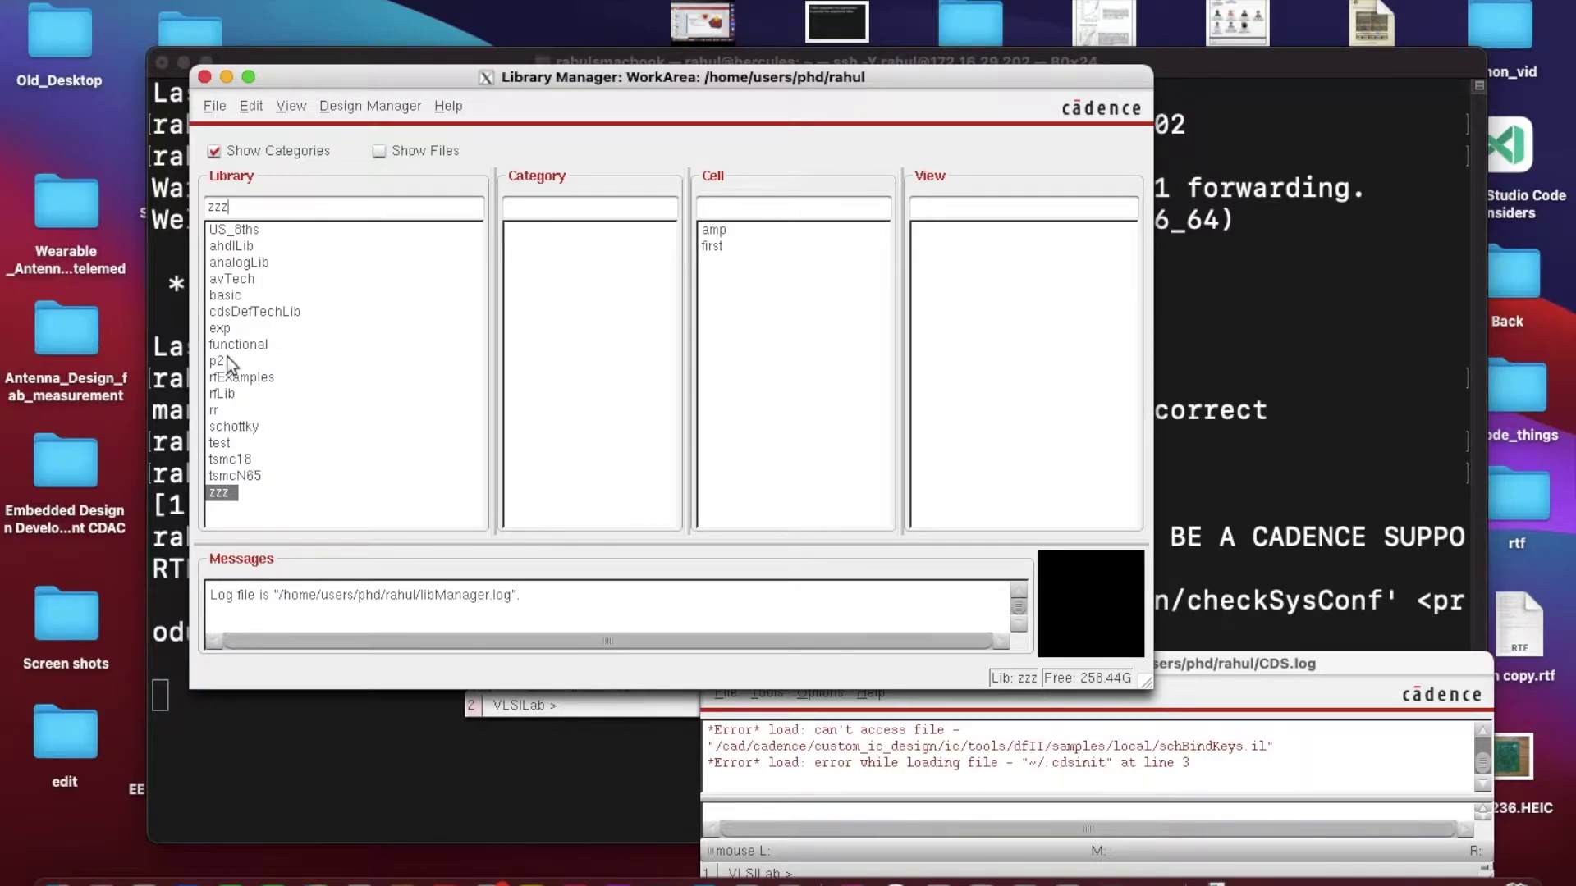
# Step: Create cell 'demo' with a schematic view in library zzz, accepting the XL license
pyautogui.click(214, 107)
pyautogui.moveTo(229, 129)
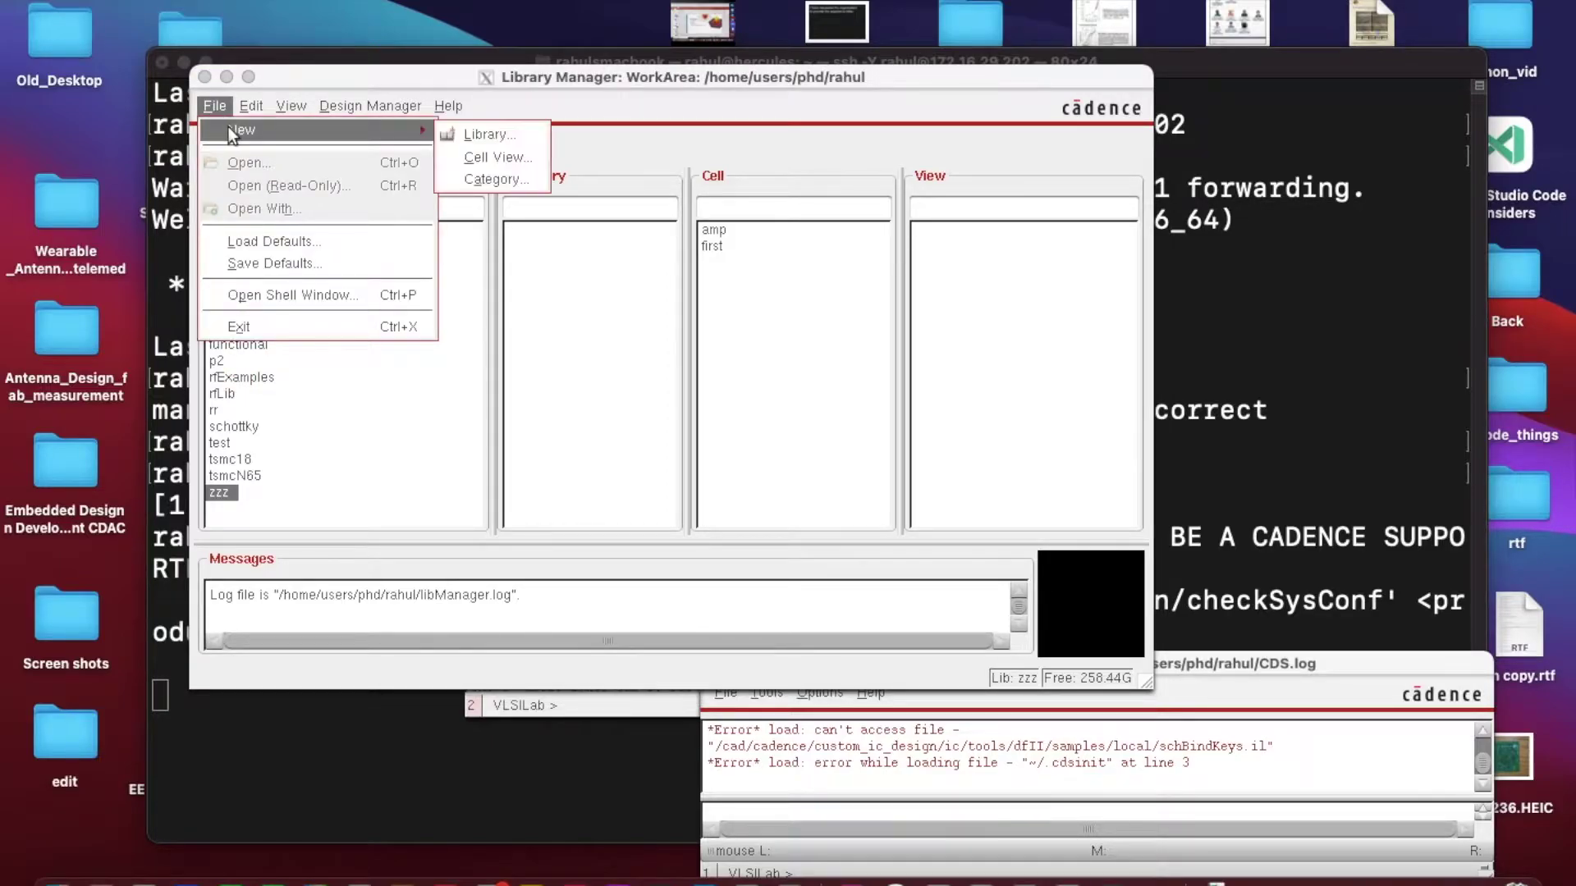
pyautogui.click(479, 159)
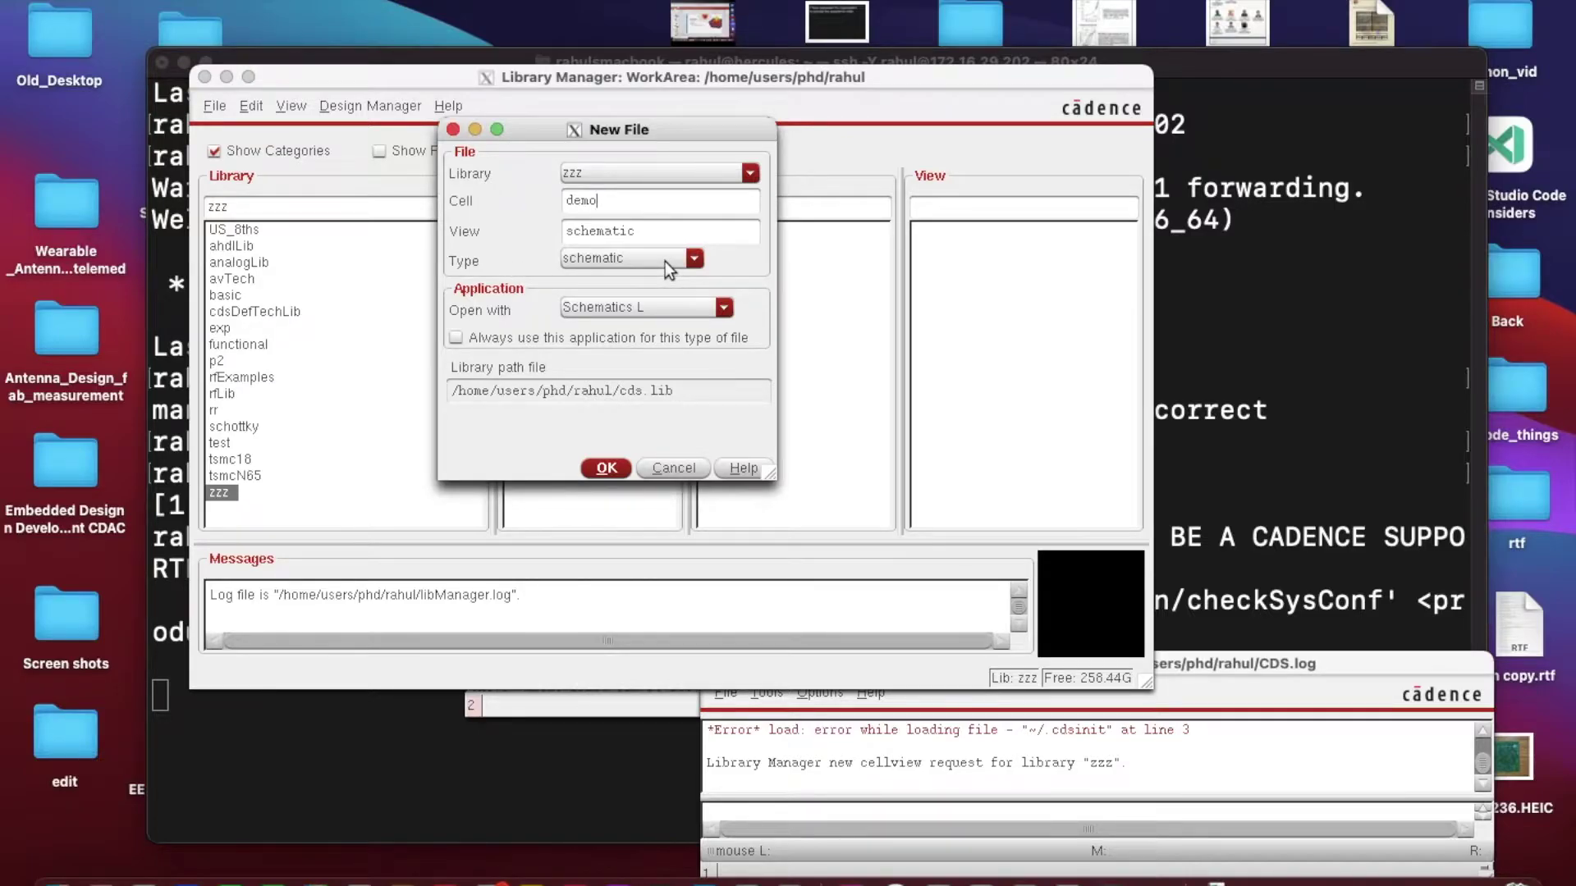
pyautogui.click(606, 467)
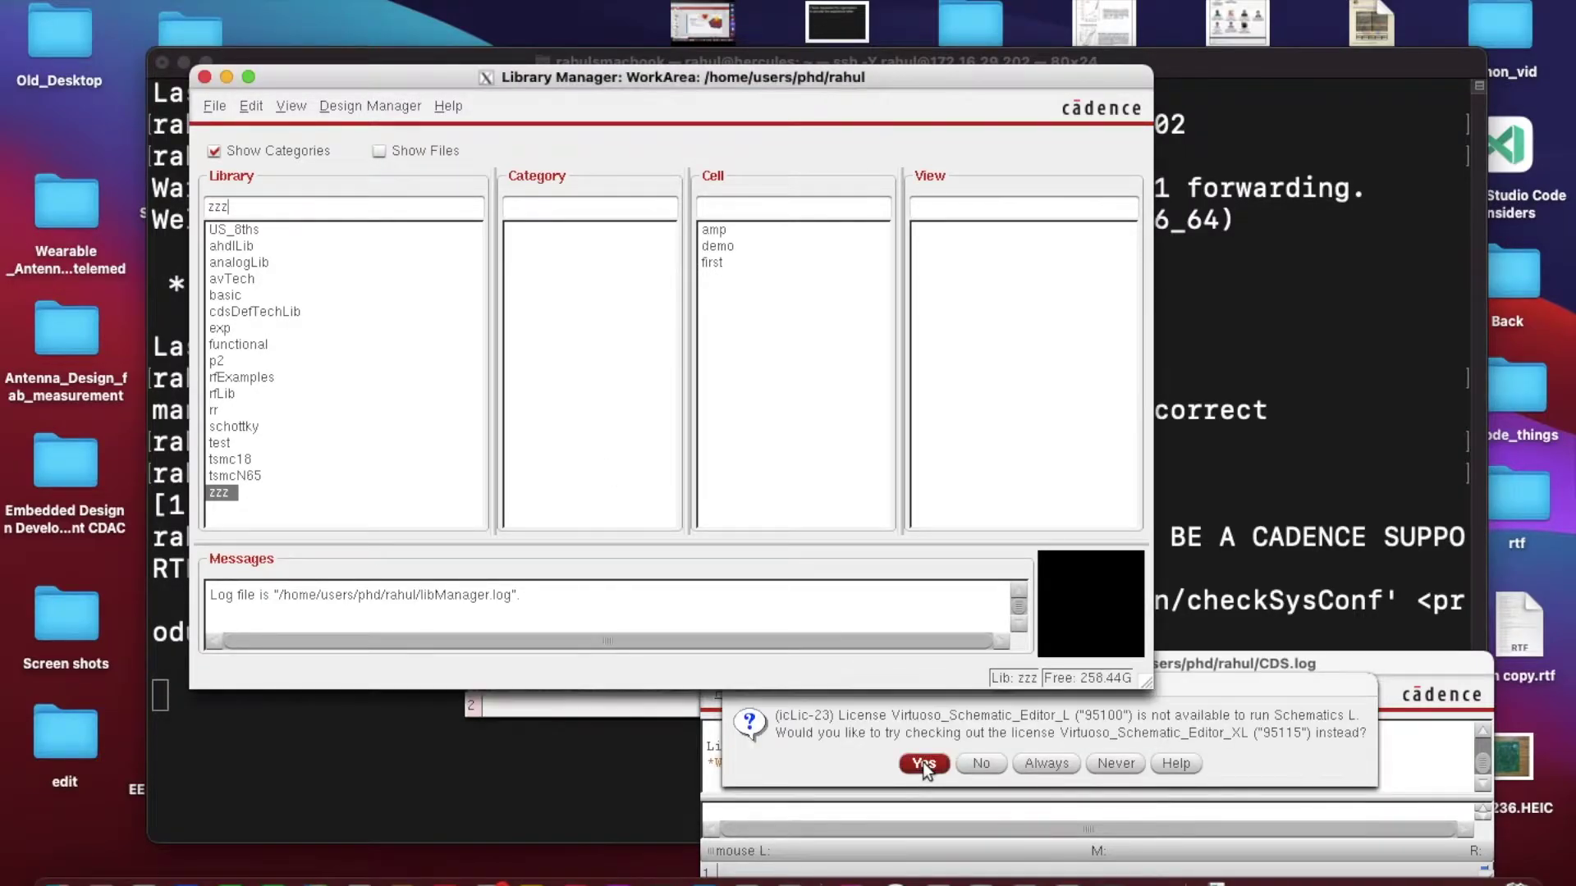
pyautogui.click(922, 762)
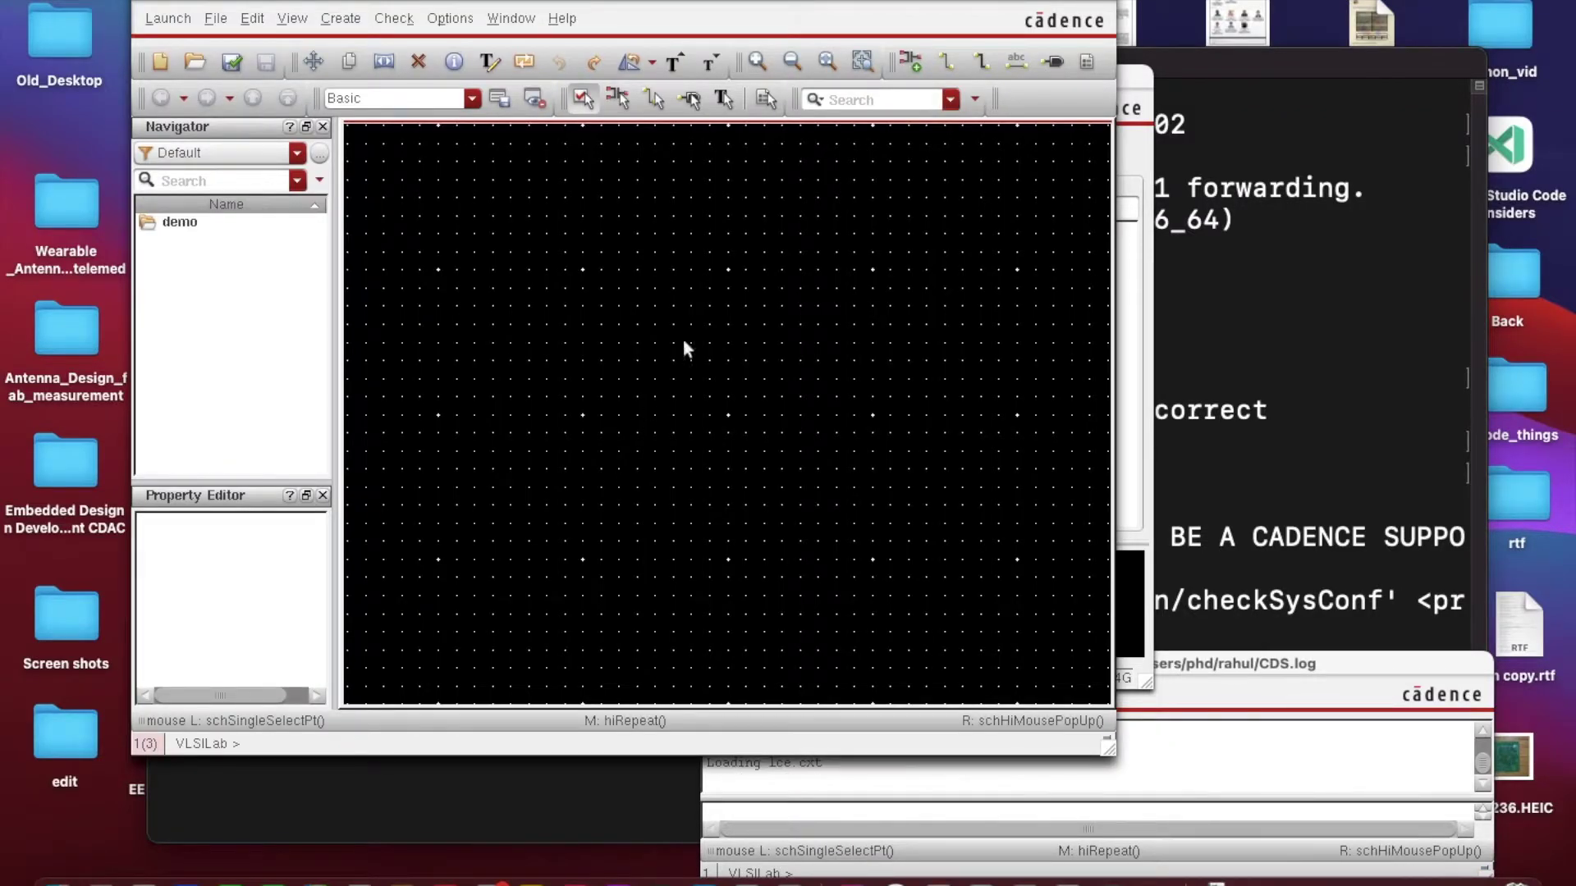
# Step: Open the Add Instance dialog on the empty demo schematic with the i shortcut
pyautogui.press('super+alt+a')
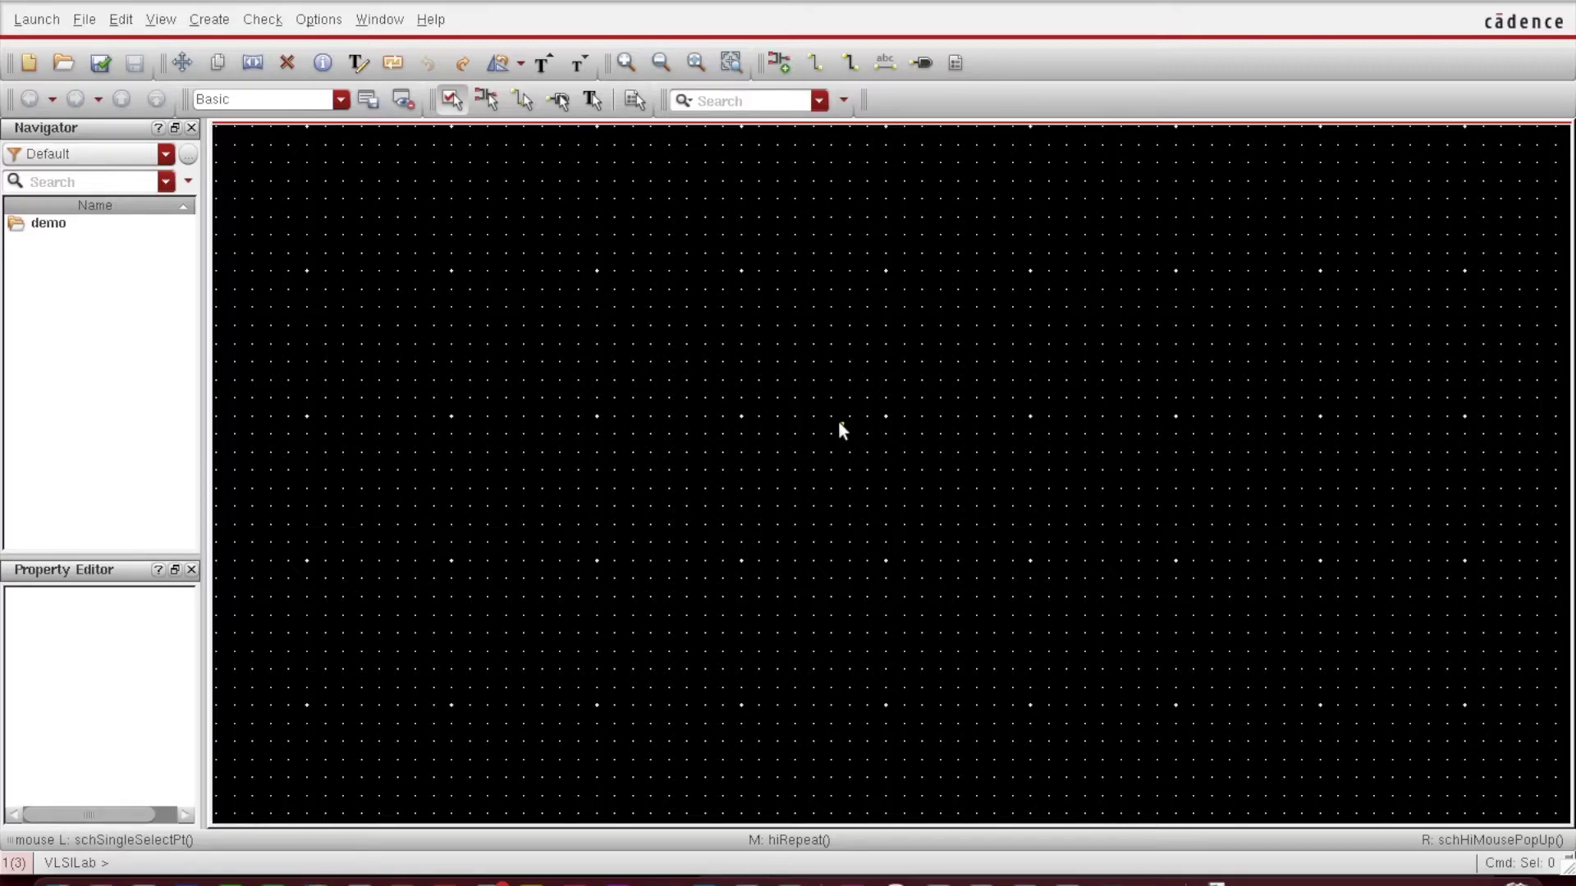
pyautogui.press('i')
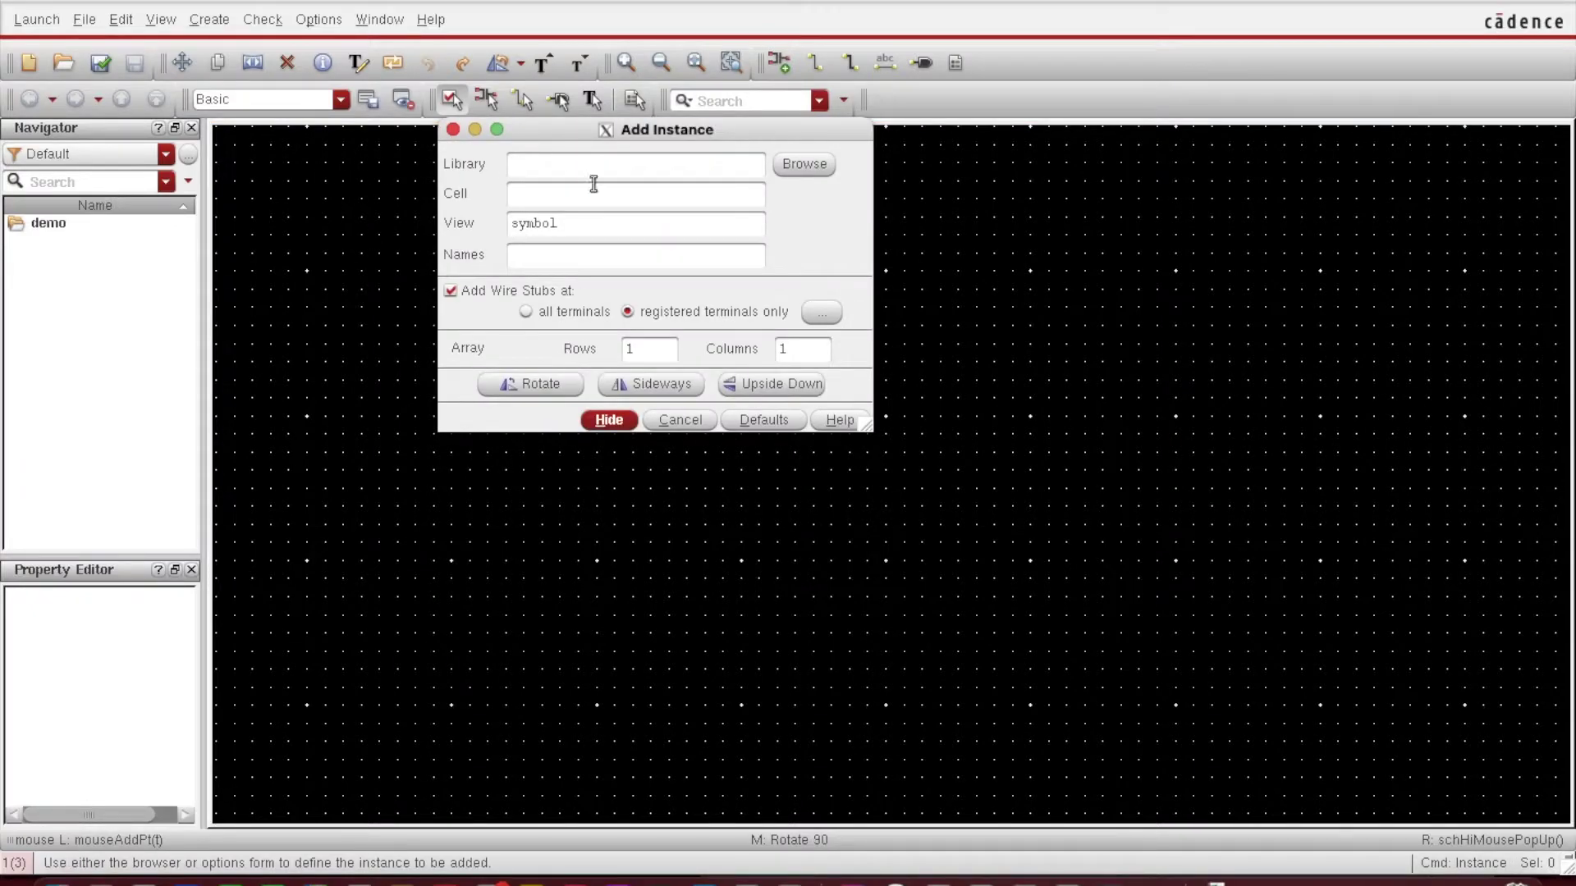
# Step: Pick the nch symbol from tsmcN65's Mosfets category in the Library Browser
pyautogui.moveTo(551, 124); pyautogui.dragTo(577, 188)
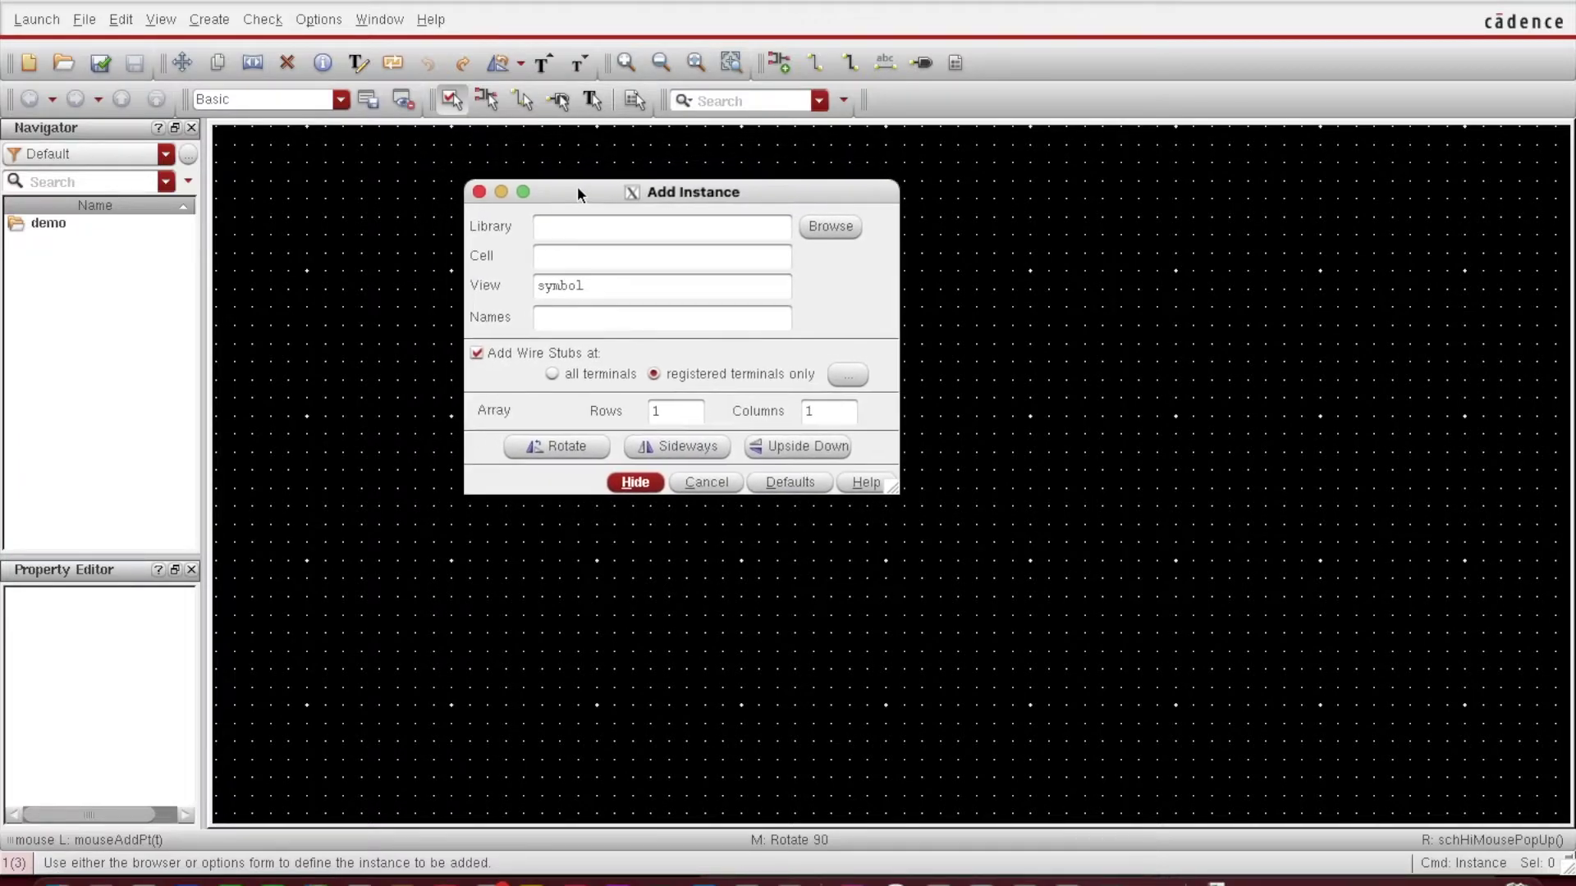
pyautogui.click(810, 234)
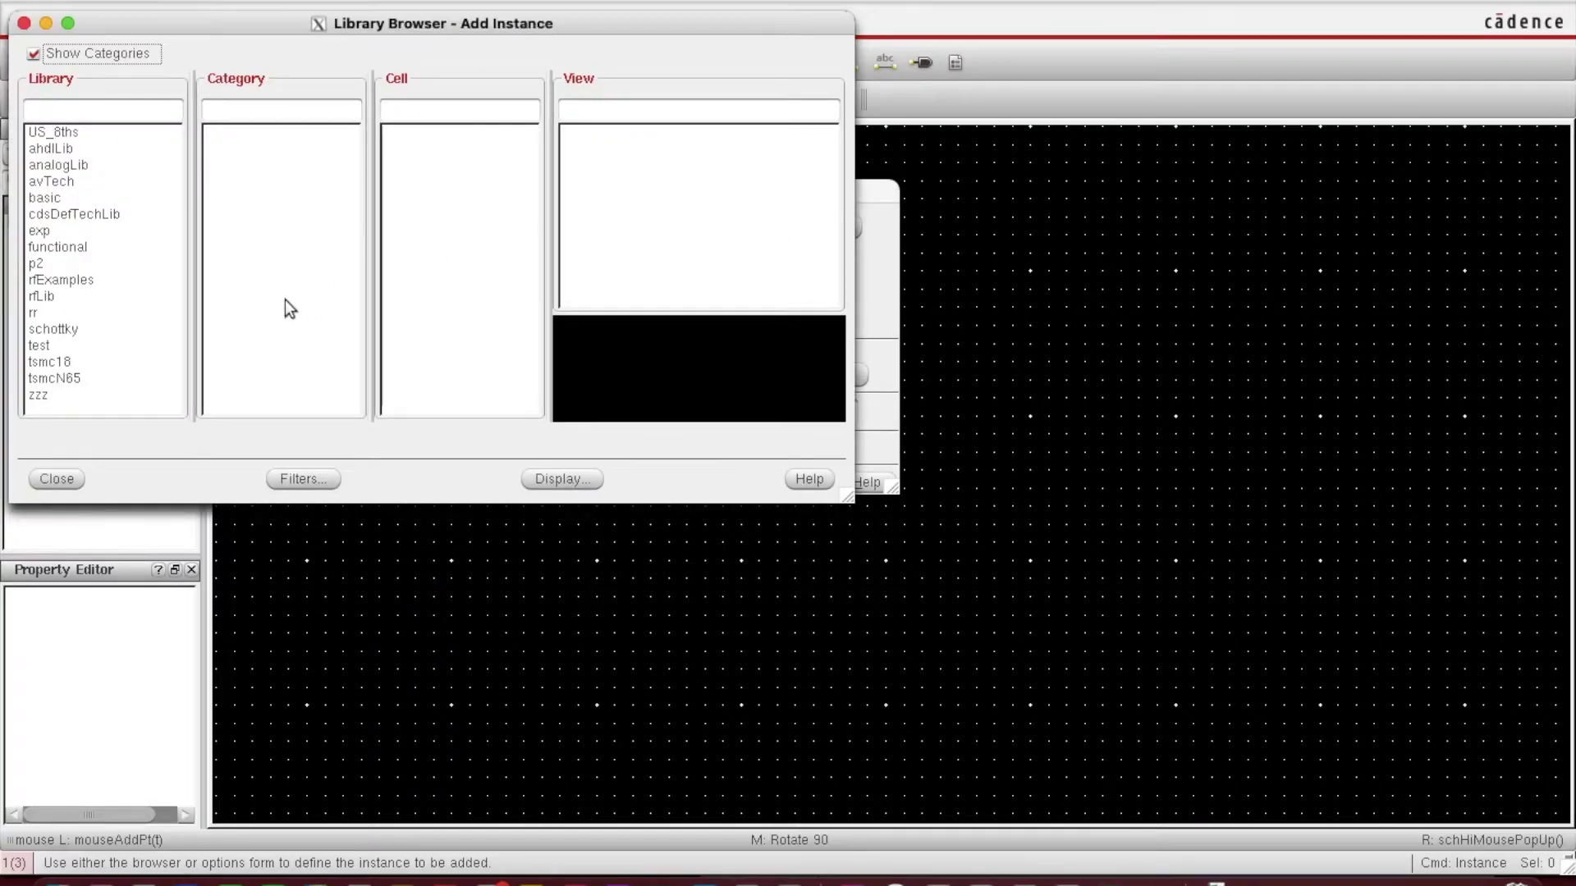
pyautogui.click(72, 377)
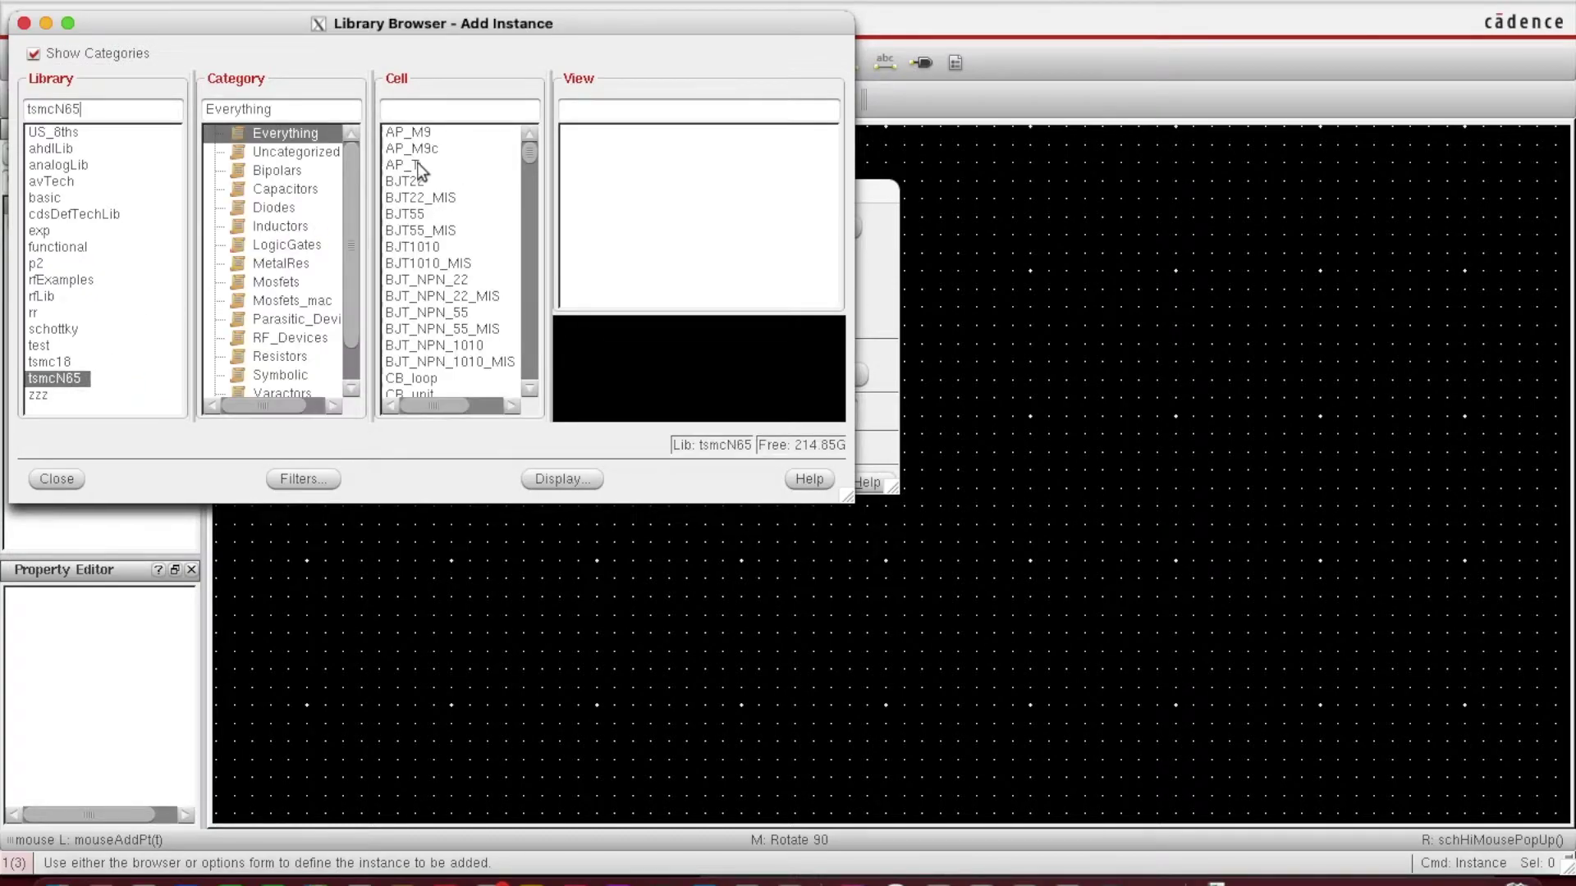
pyautogui.click(279, 282)
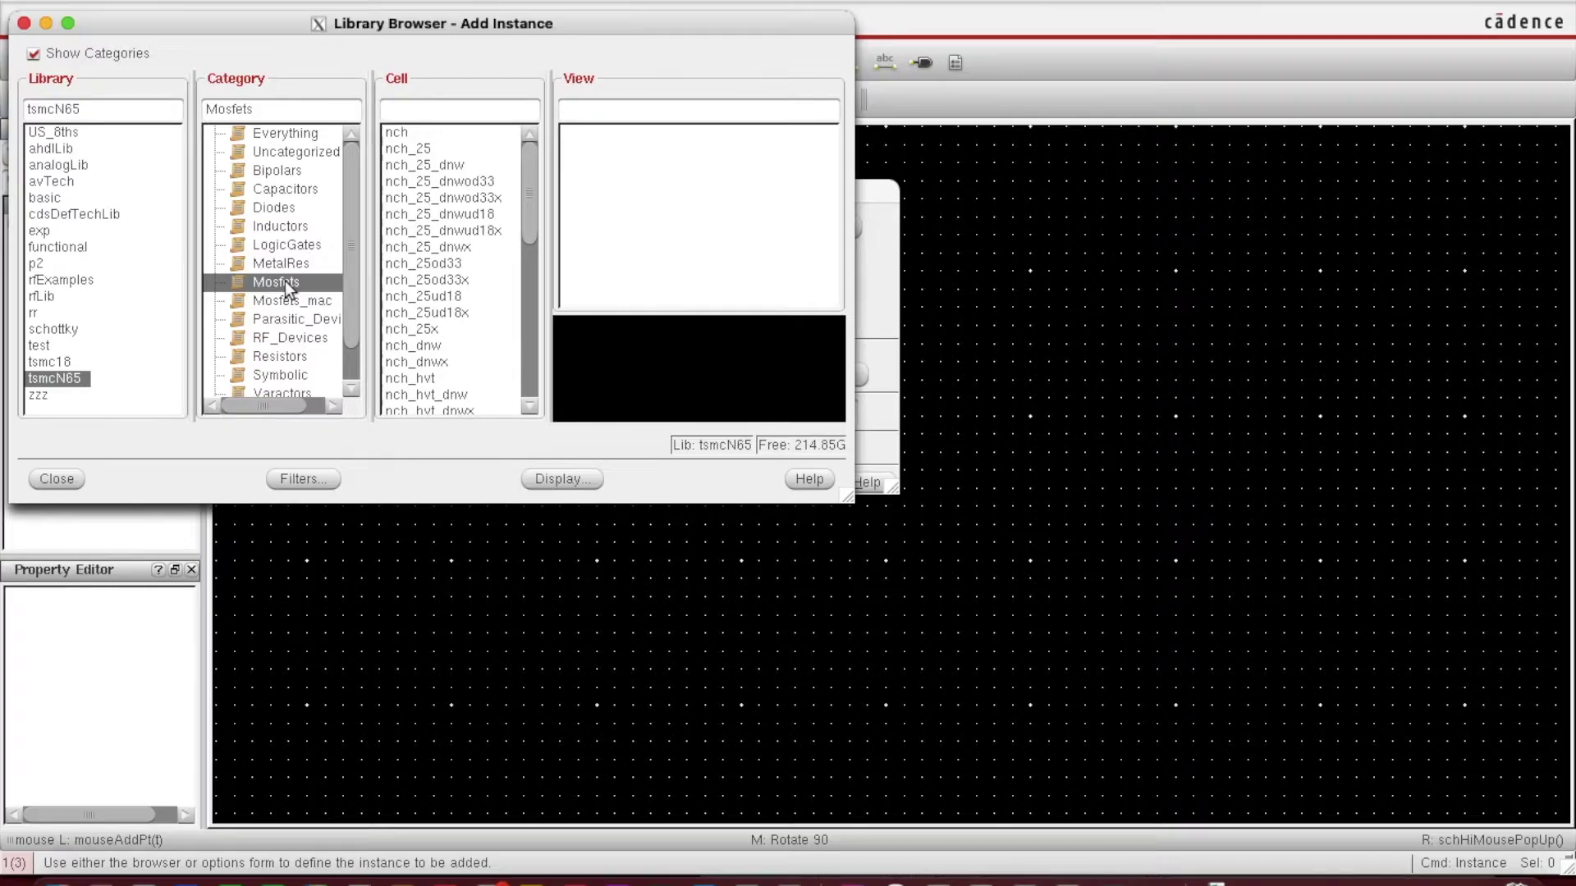
pyautogui.click(403, 142)
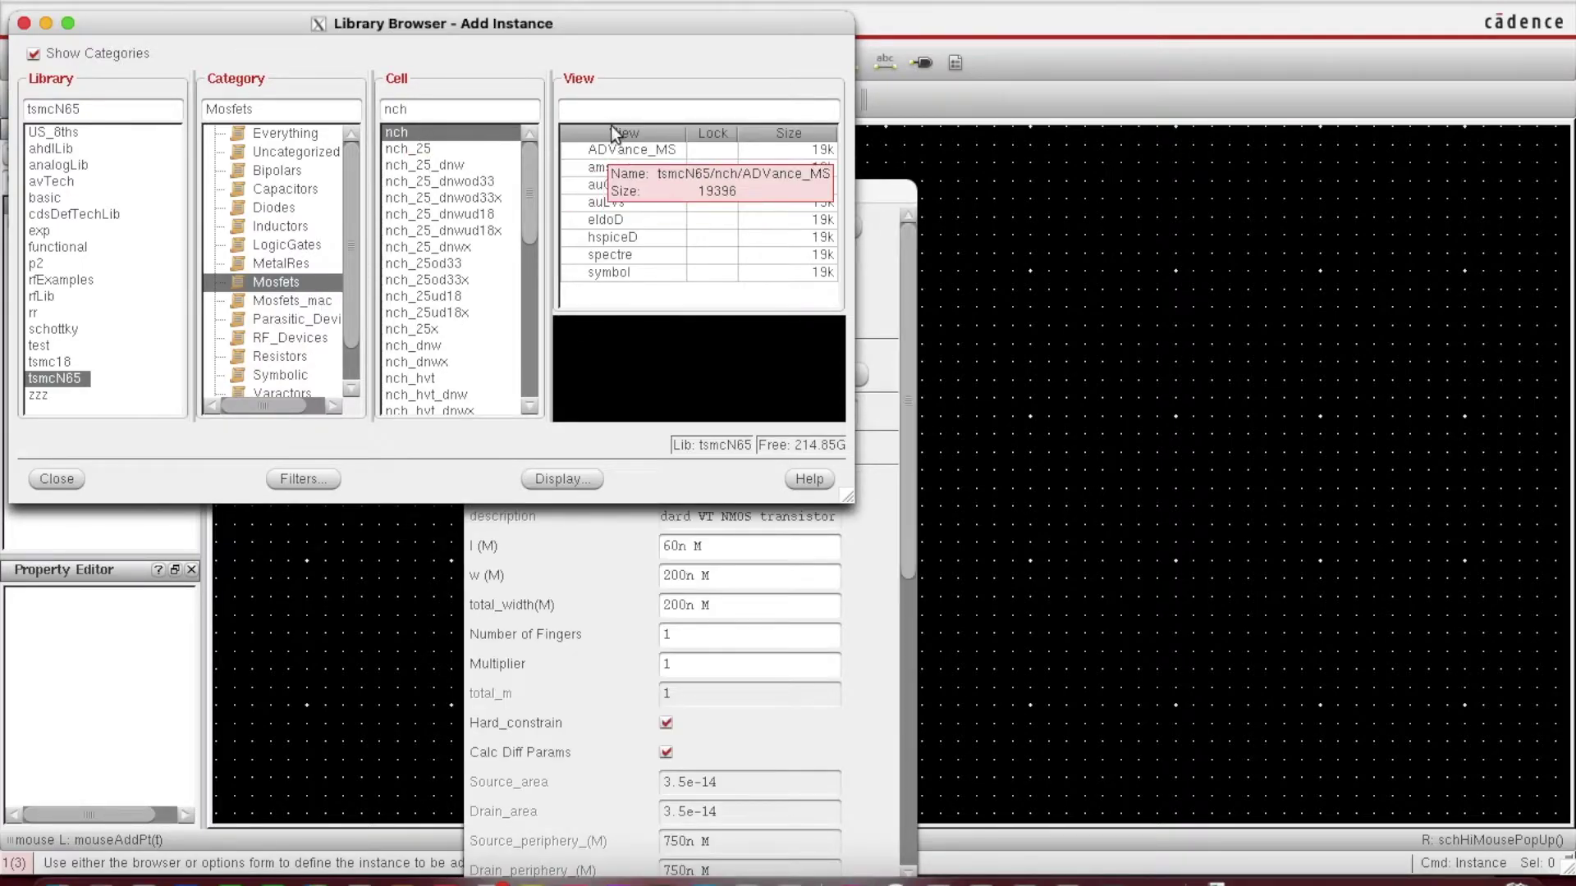
pyautogui.click(610, 277)
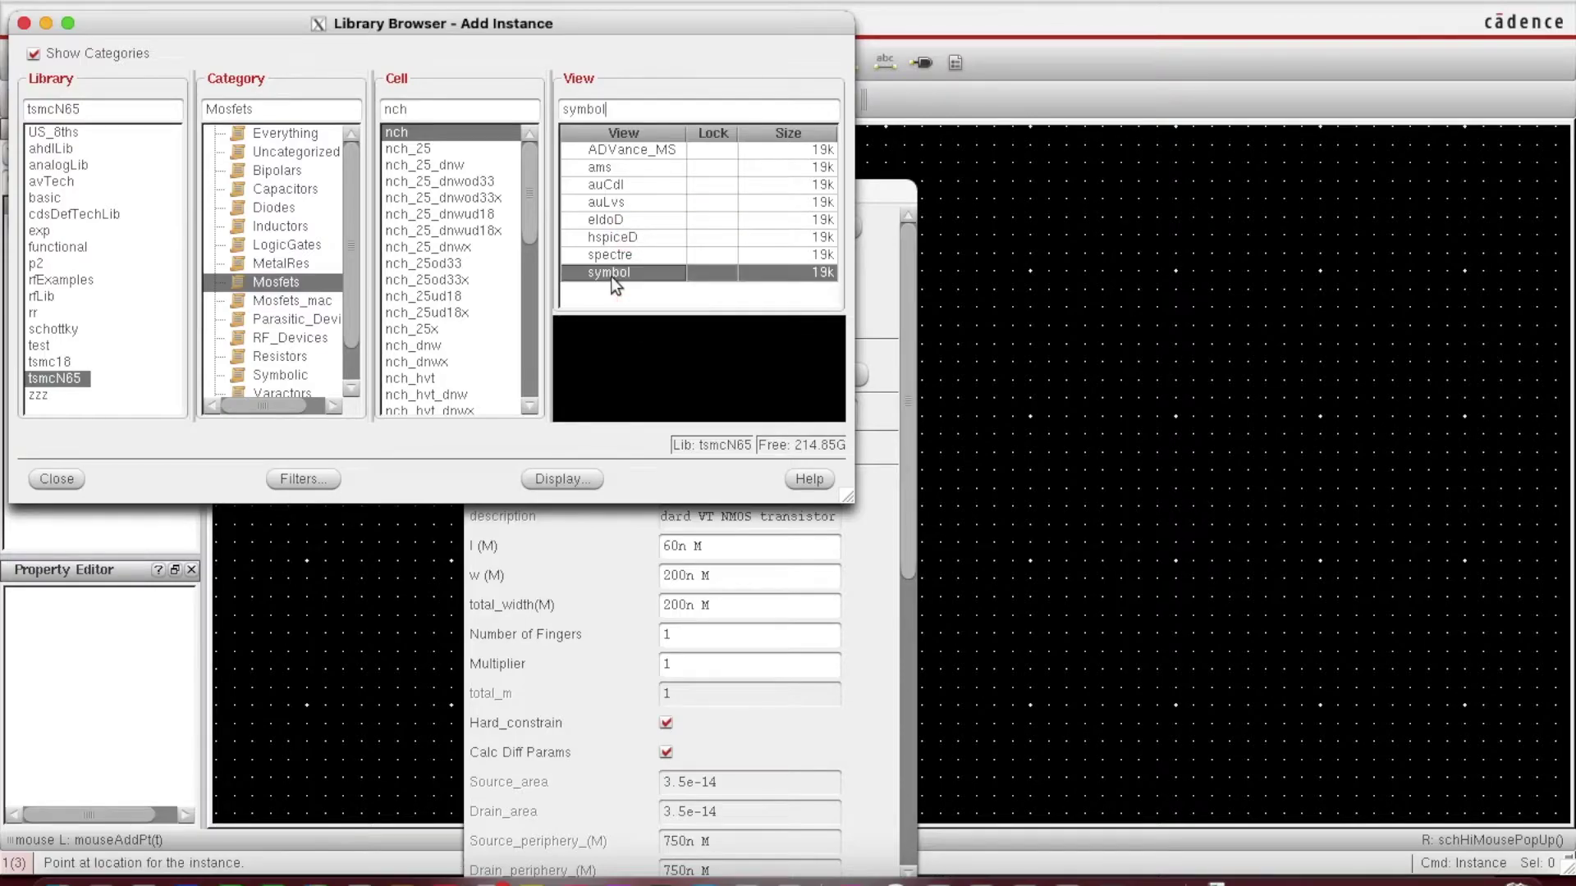
pyautogui.doubleClick(611, 274)
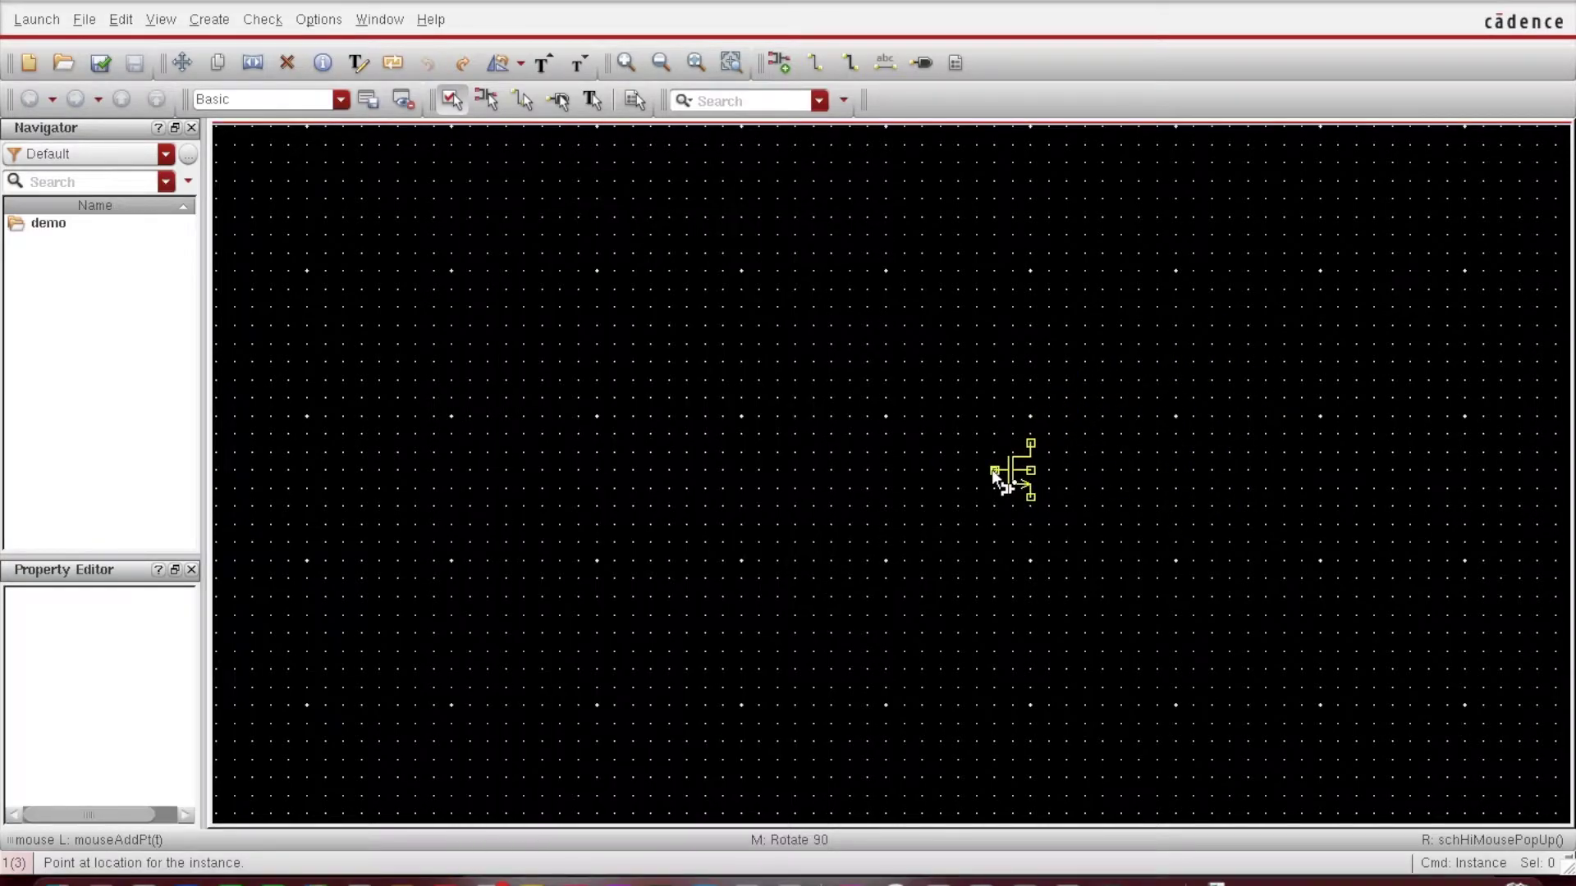
# Step: Place nch instance M0 on the canvas, zoom in, and open its object properties
pyautogui.click(959, 471)
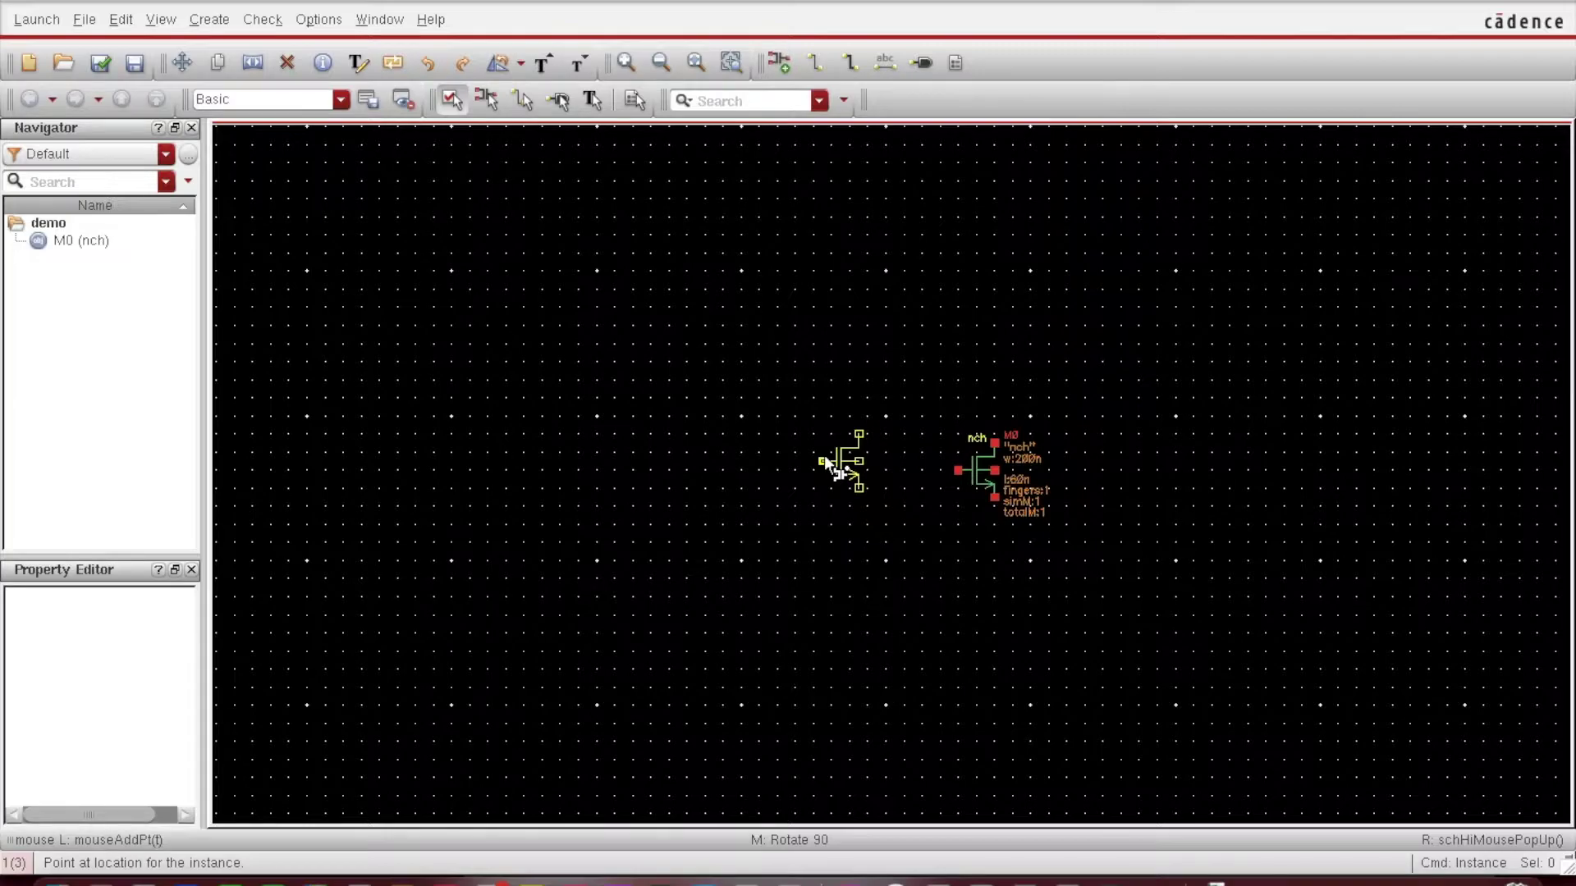
pyautogui.press('Escape')
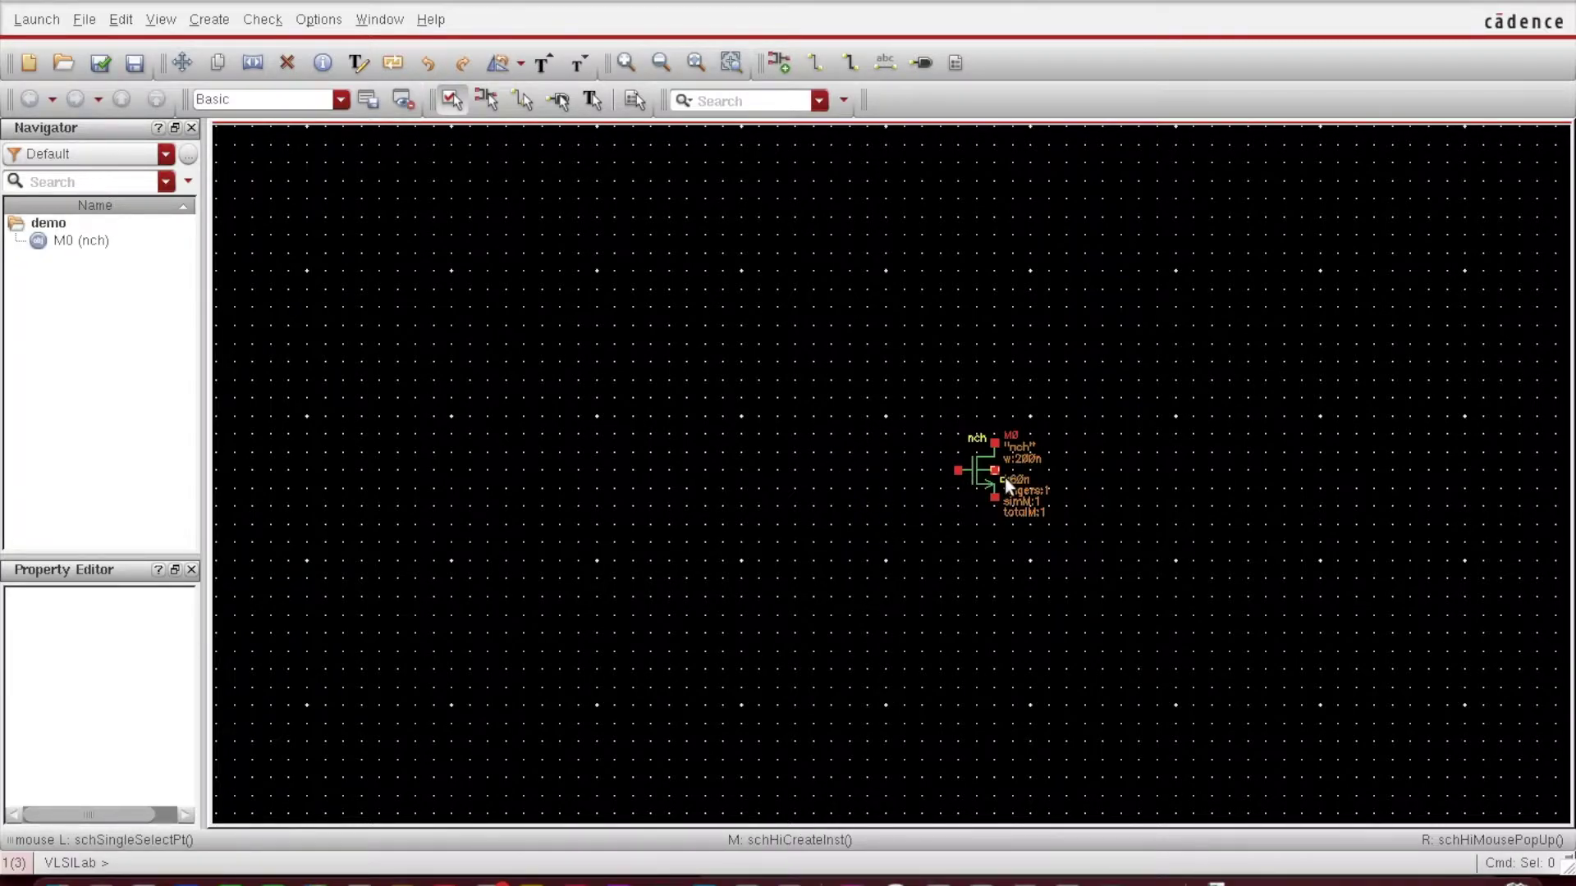
pyautogui.scroll(-2, 1006, 479)
pyautogui.scroll(2, 1008, 484)
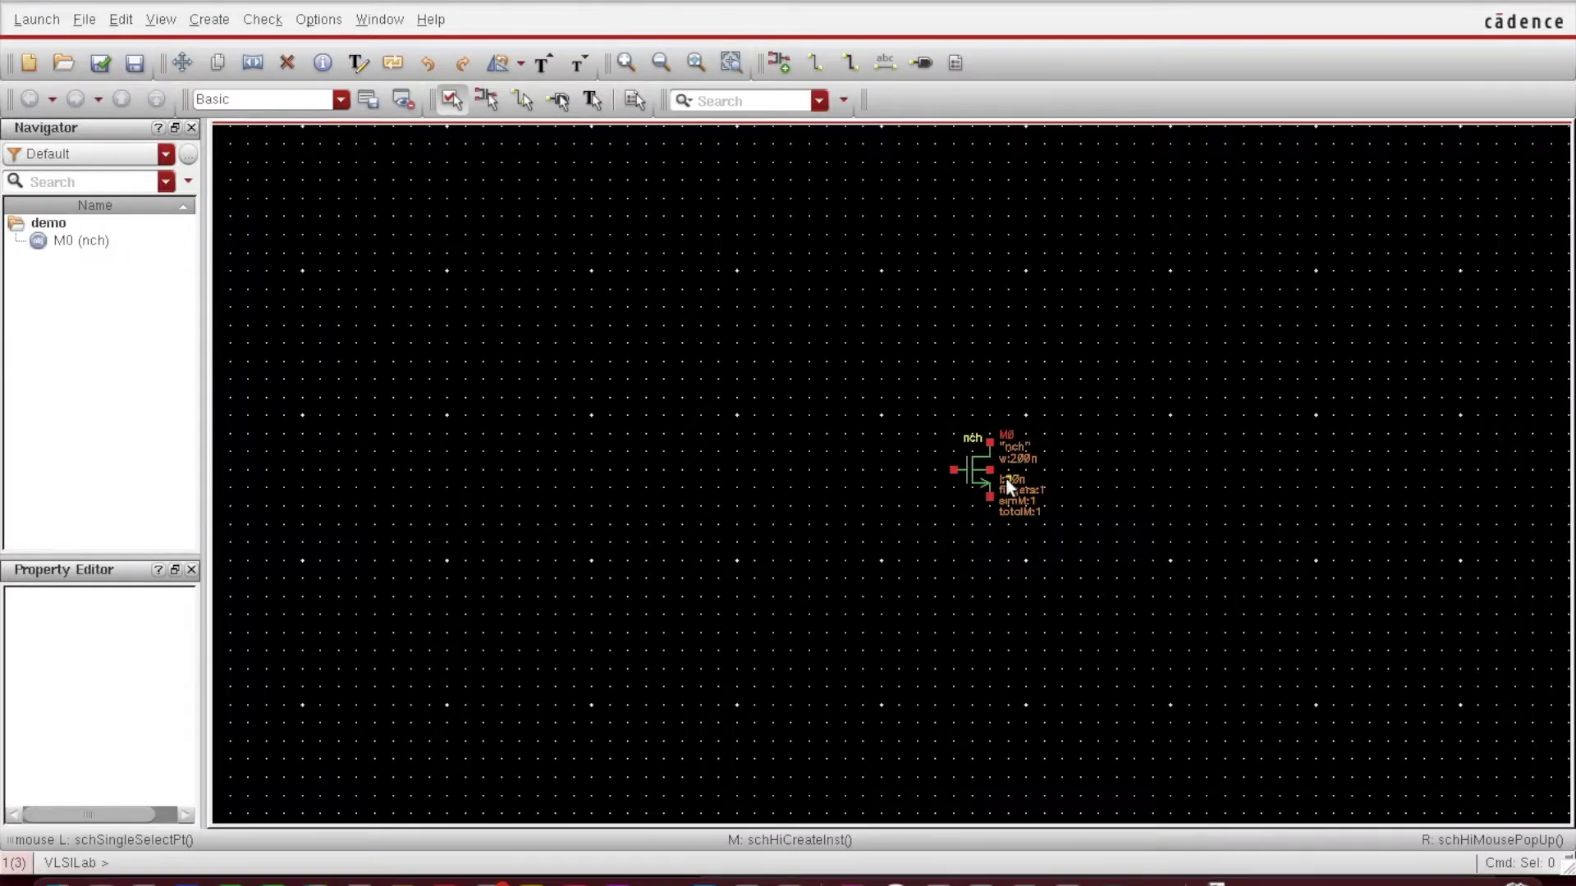
pyautogui.scroll(1, 1006, 481)
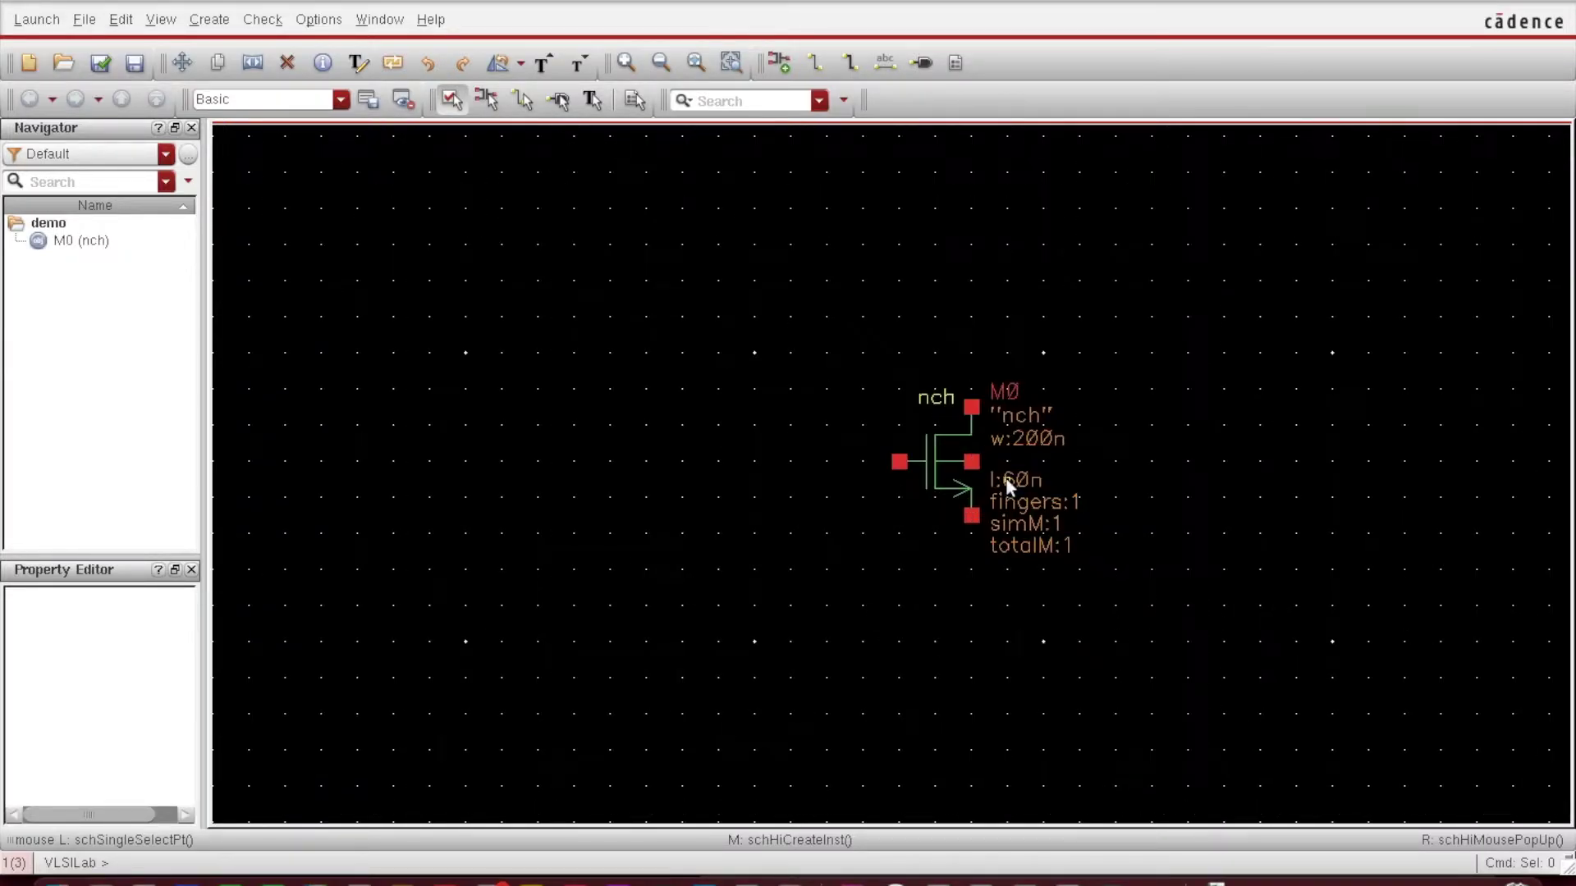
pyautogui.scroll(1, 1008, 484)
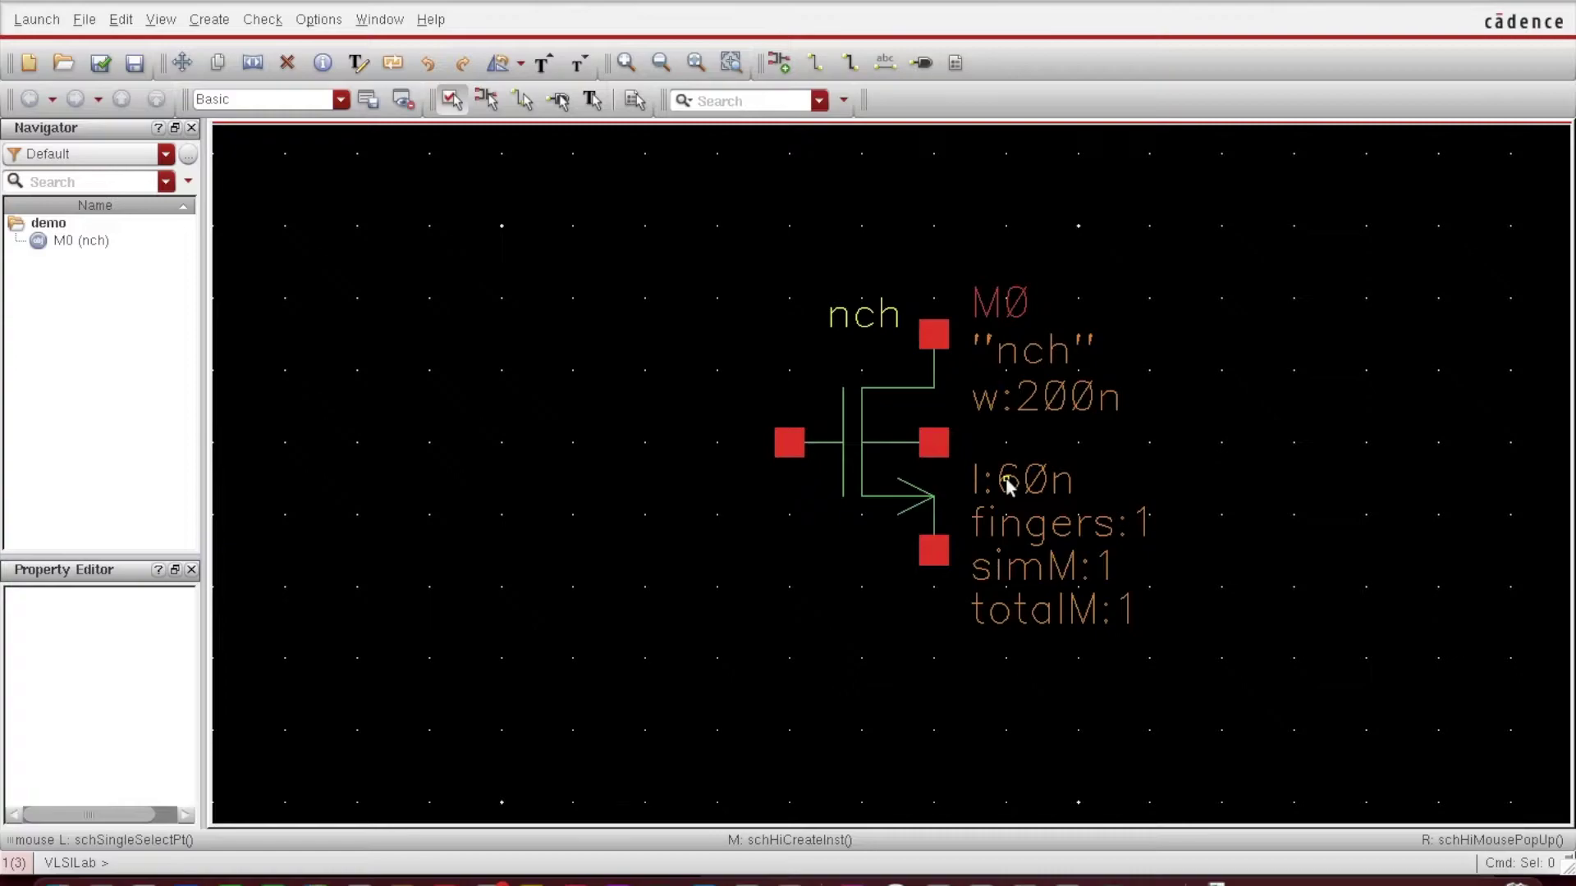
pyautogui.scroll(1, 1008, 484)
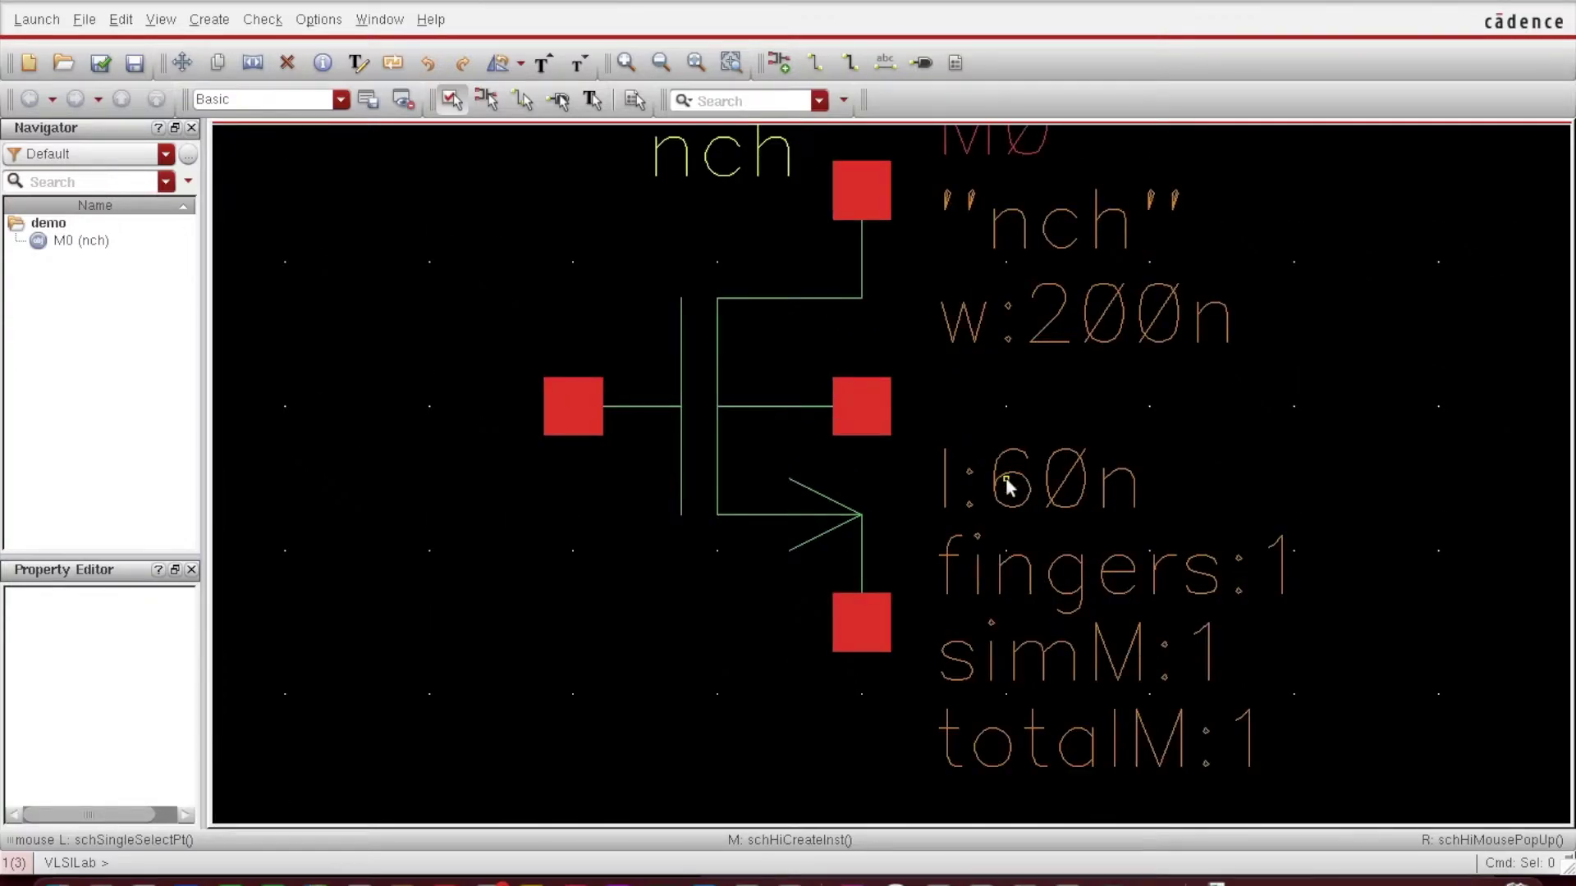
pyautogui.scroll(-2, 1006, 481)
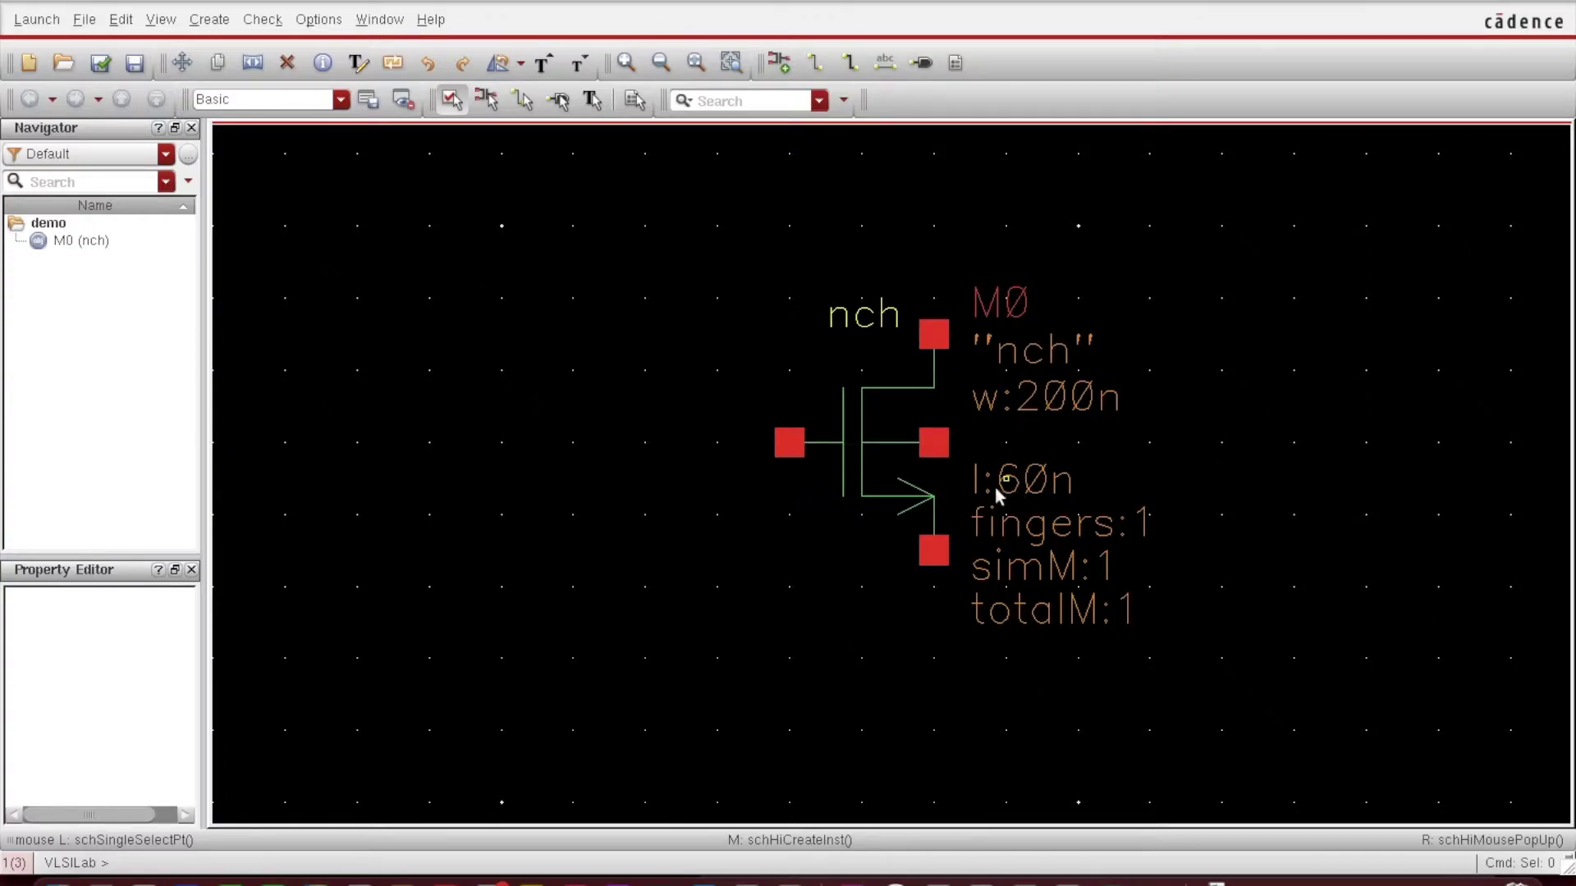
pyautogui.click(871, 457)
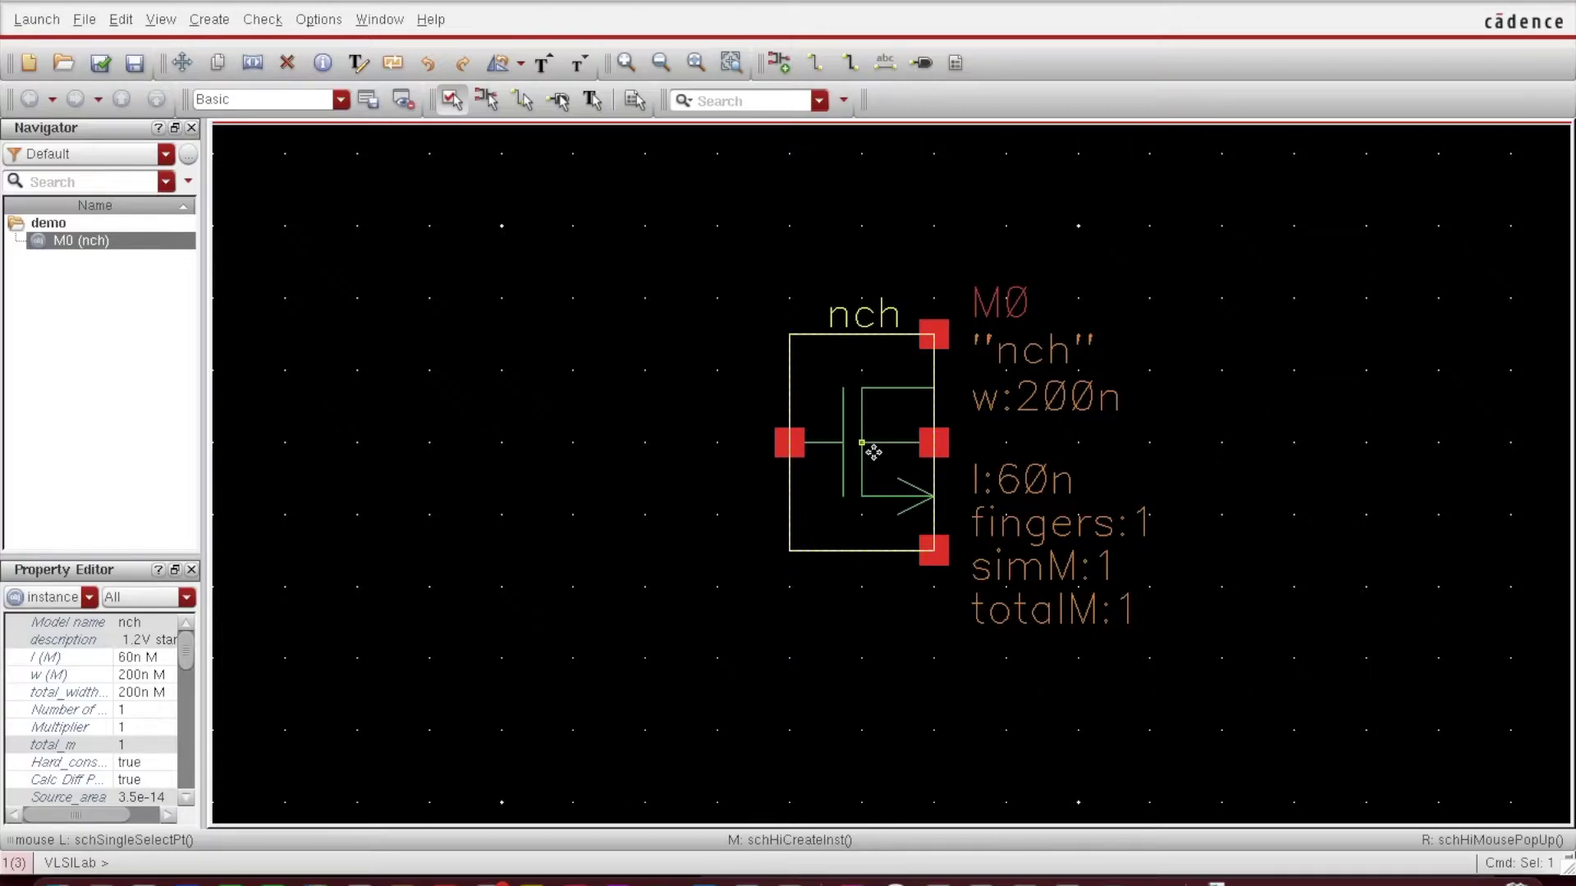
pyautogui.press('q')
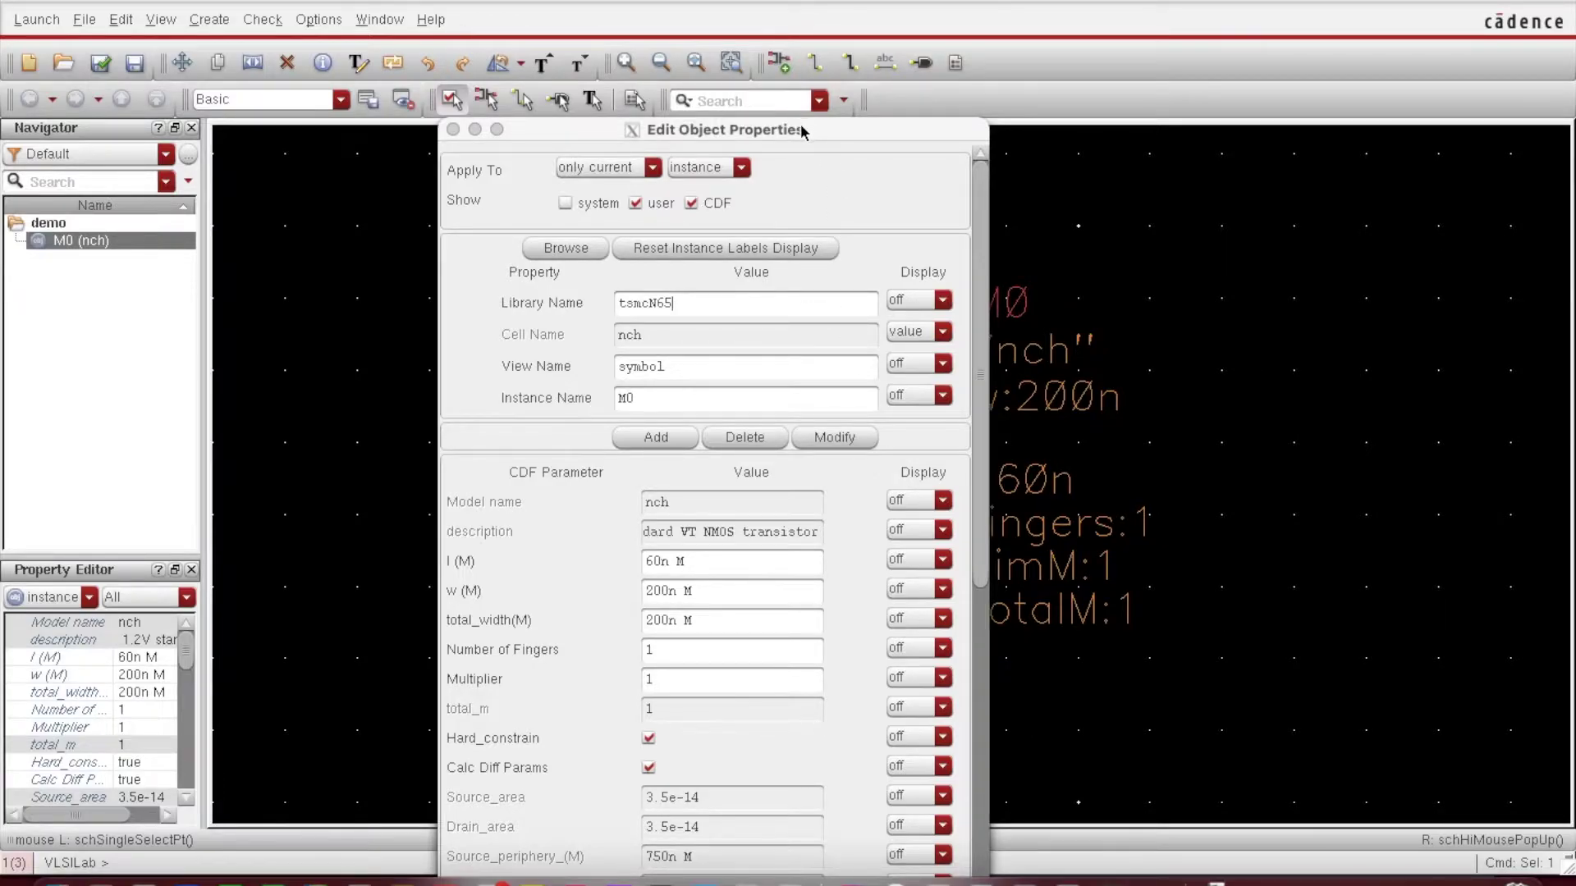
# Step: Change M0's width from 200n to 400n and its multiplier to 2, then confirm
pyautogui.moveTo(803, 132); pyautogui.dragTo(631, 0)
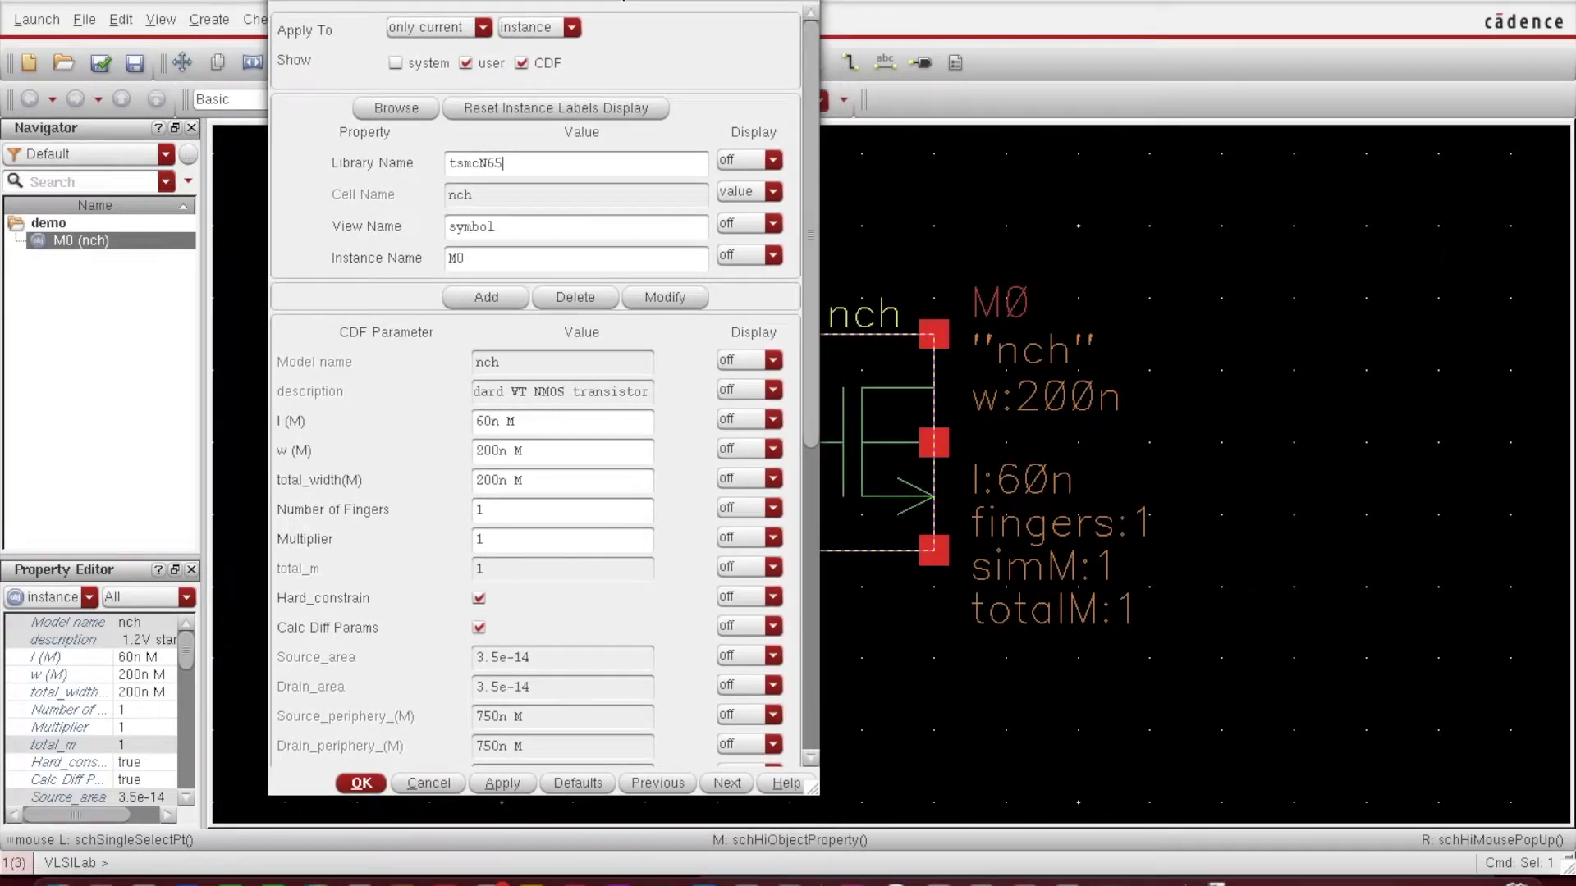
pyautogui.click(492, 451)
pyautogui.press('BackSpace')
pyautogui.write('4')
pyautogui.click(520, 538)
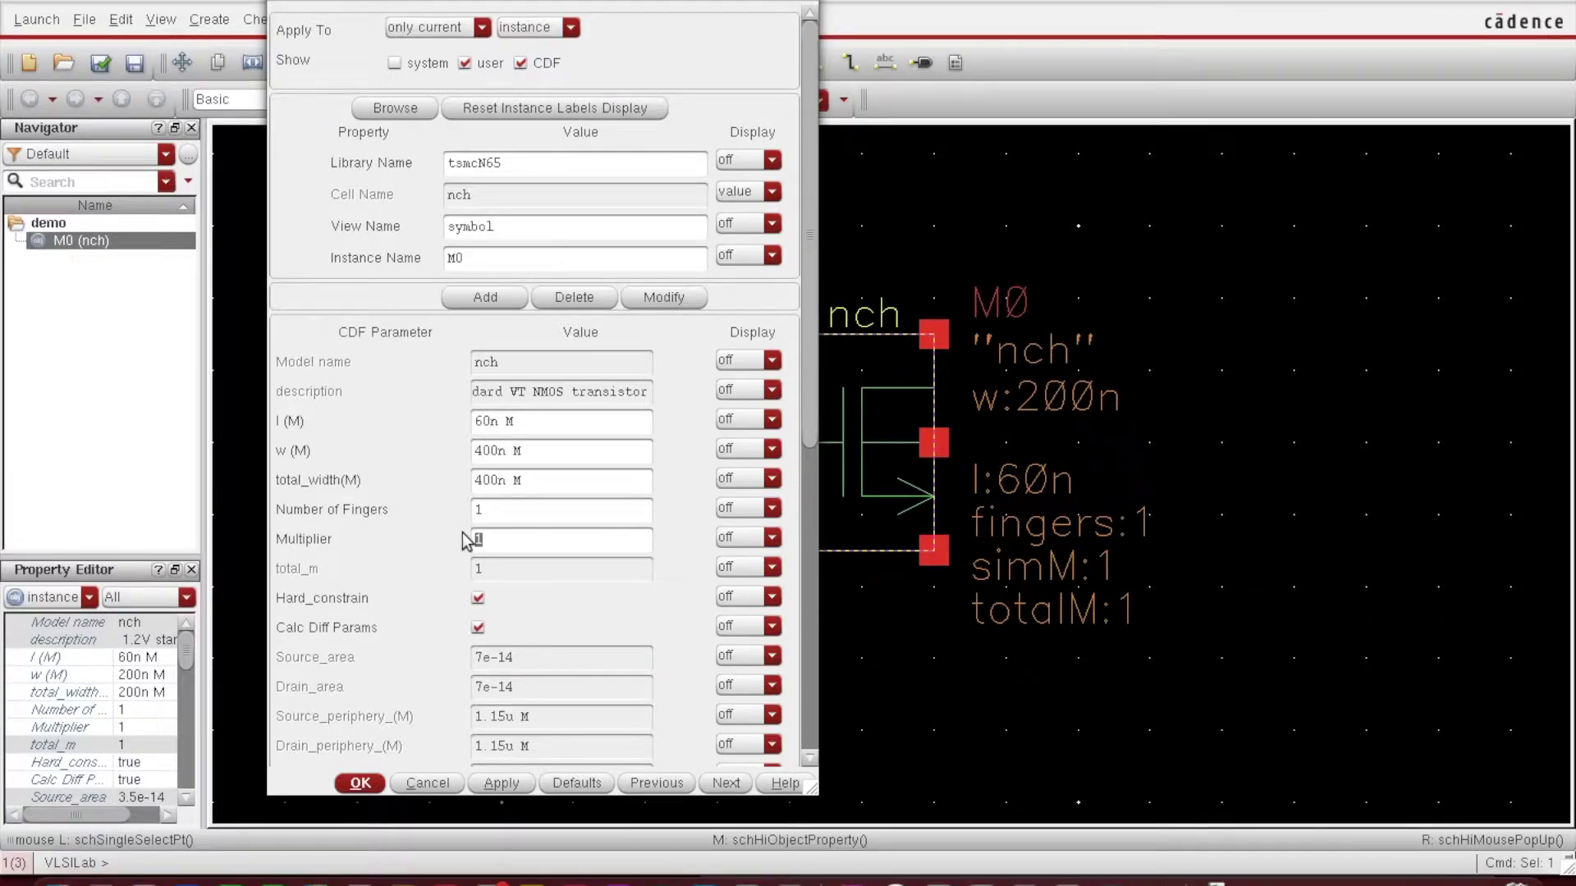
pyautogui.write('2')
pyautogui.click(524, 515)
pyautogui.moveTo(660, 1); pyautogui.dragTo(588, 3)
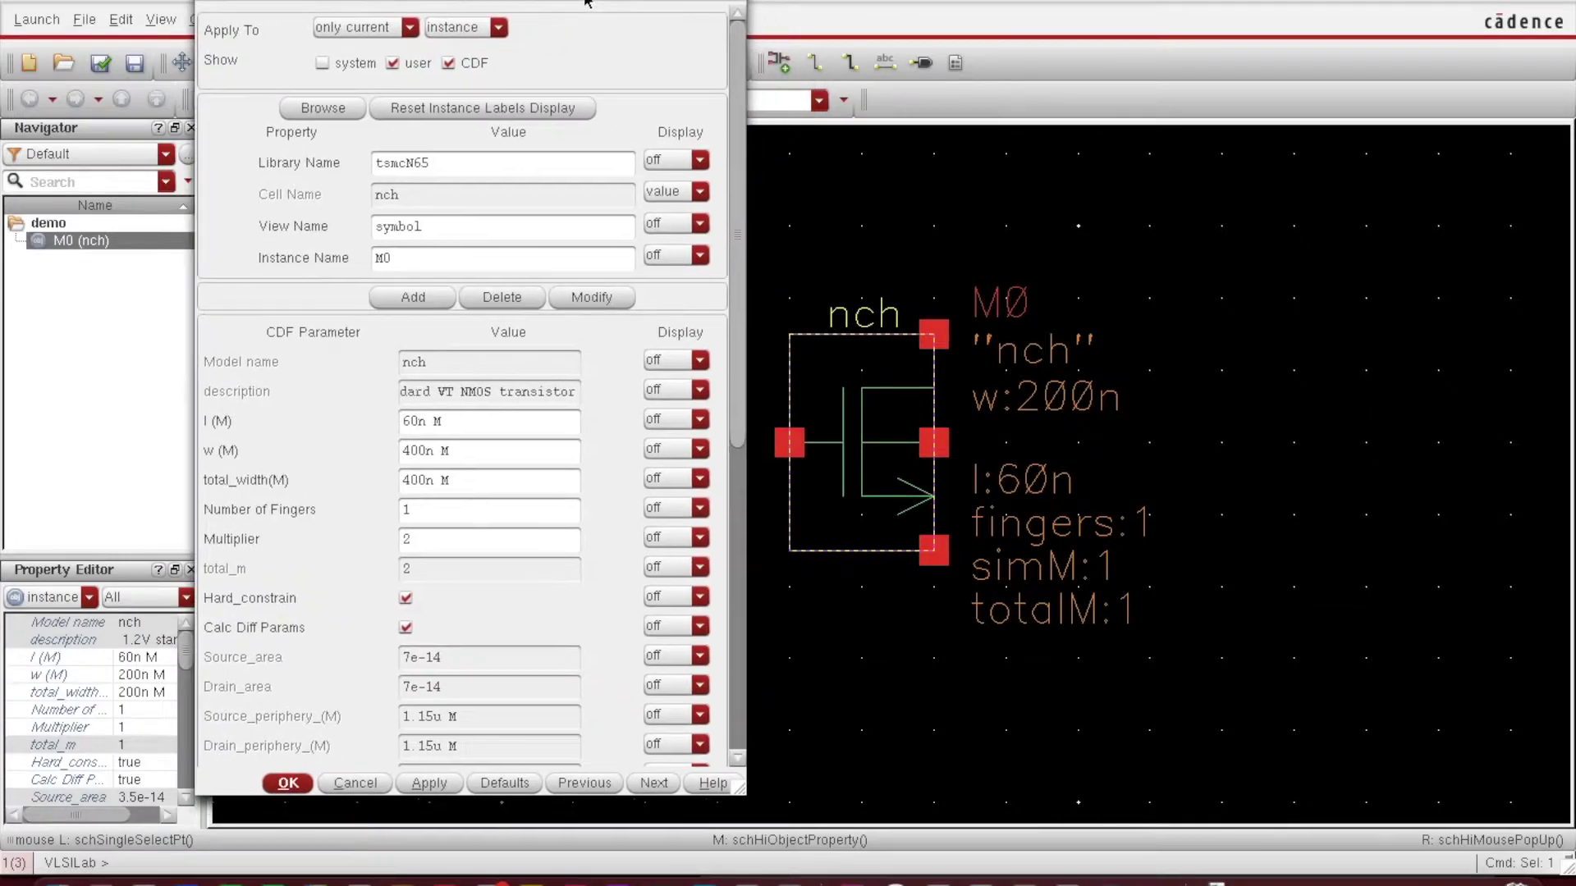
pyautogui.click(287, 783)
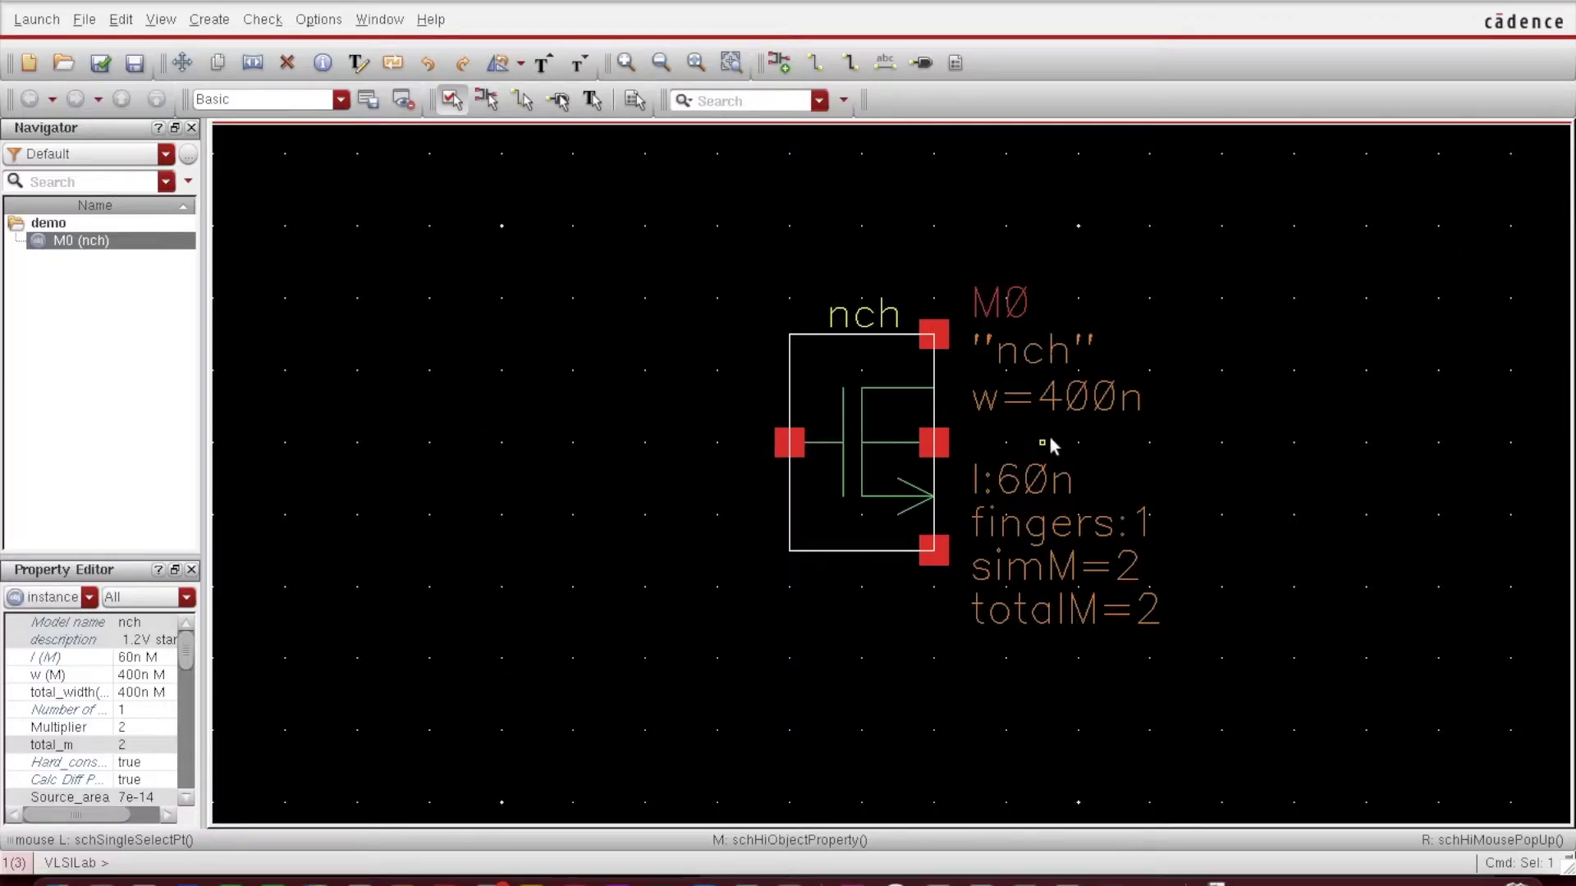
# Step: Deselect M0 and pan the view so the transistor sits lower
pyautogui.click(781, 610)
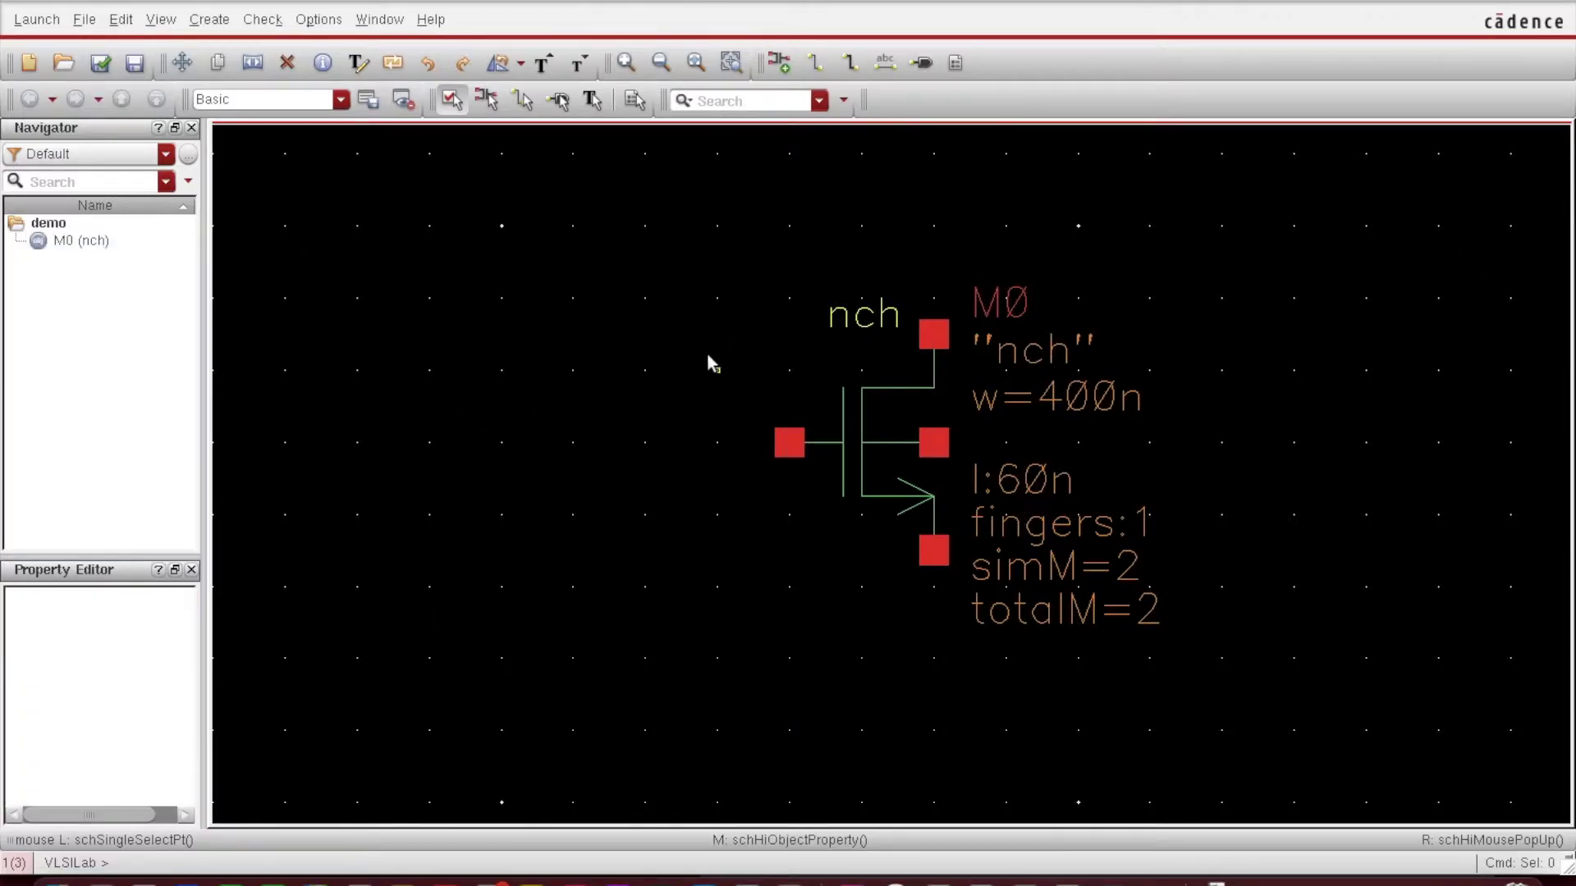
pyautogui.keyDown('ctrl'); pyautogui.scroll(-1, 780, 296); pyautogui.keyUp('ctrl')
pyautogui.press('Tab')
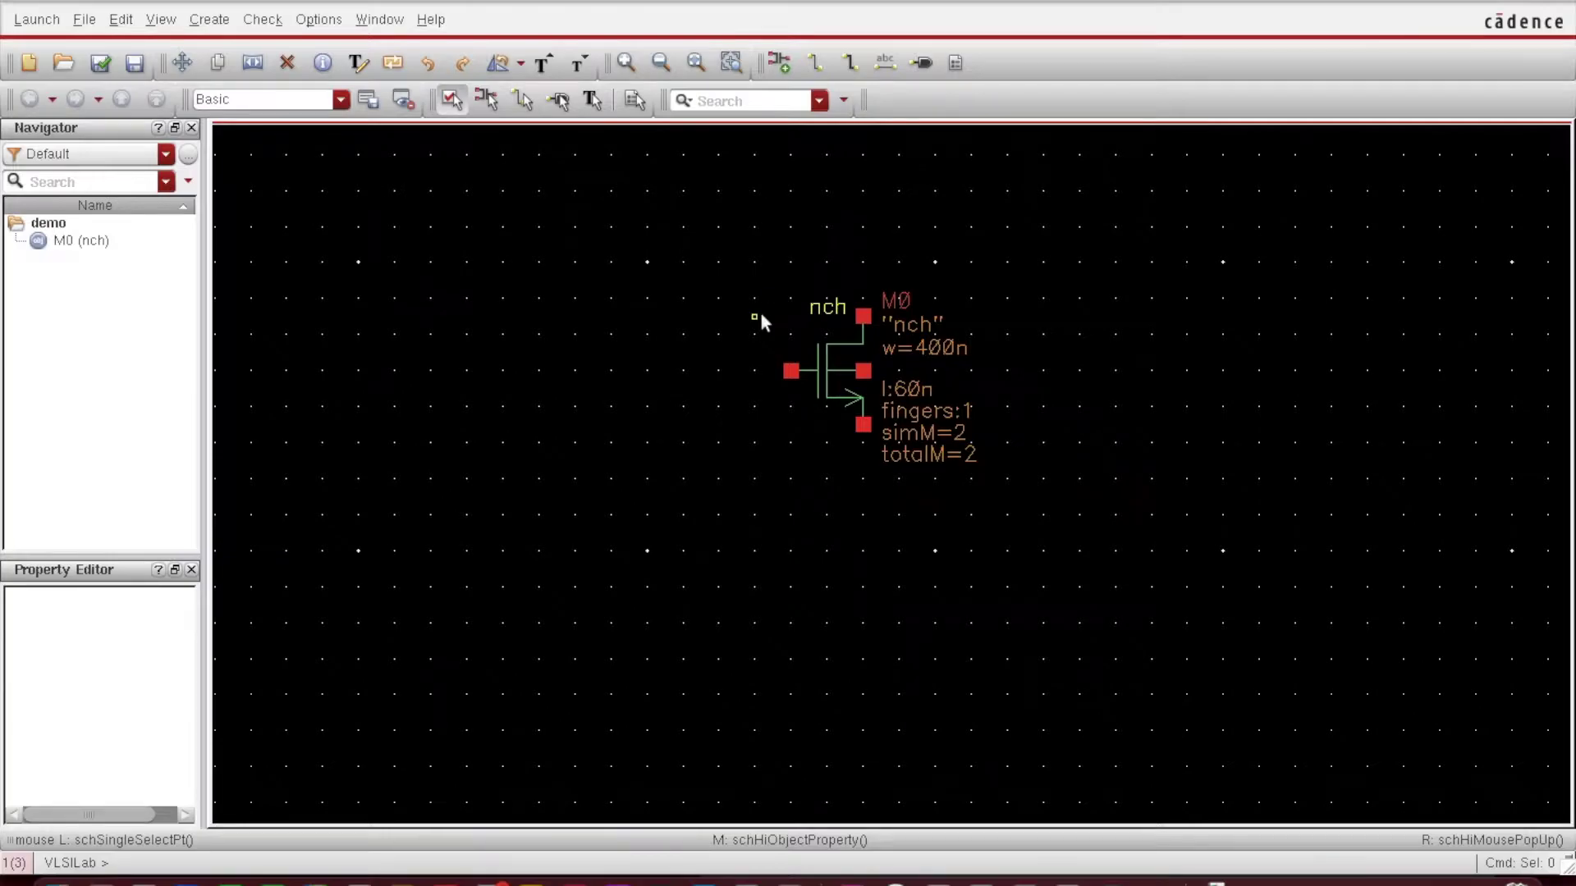
pyautogui.moveTo(755, 317); pyautogui.dragTo(697, 447)
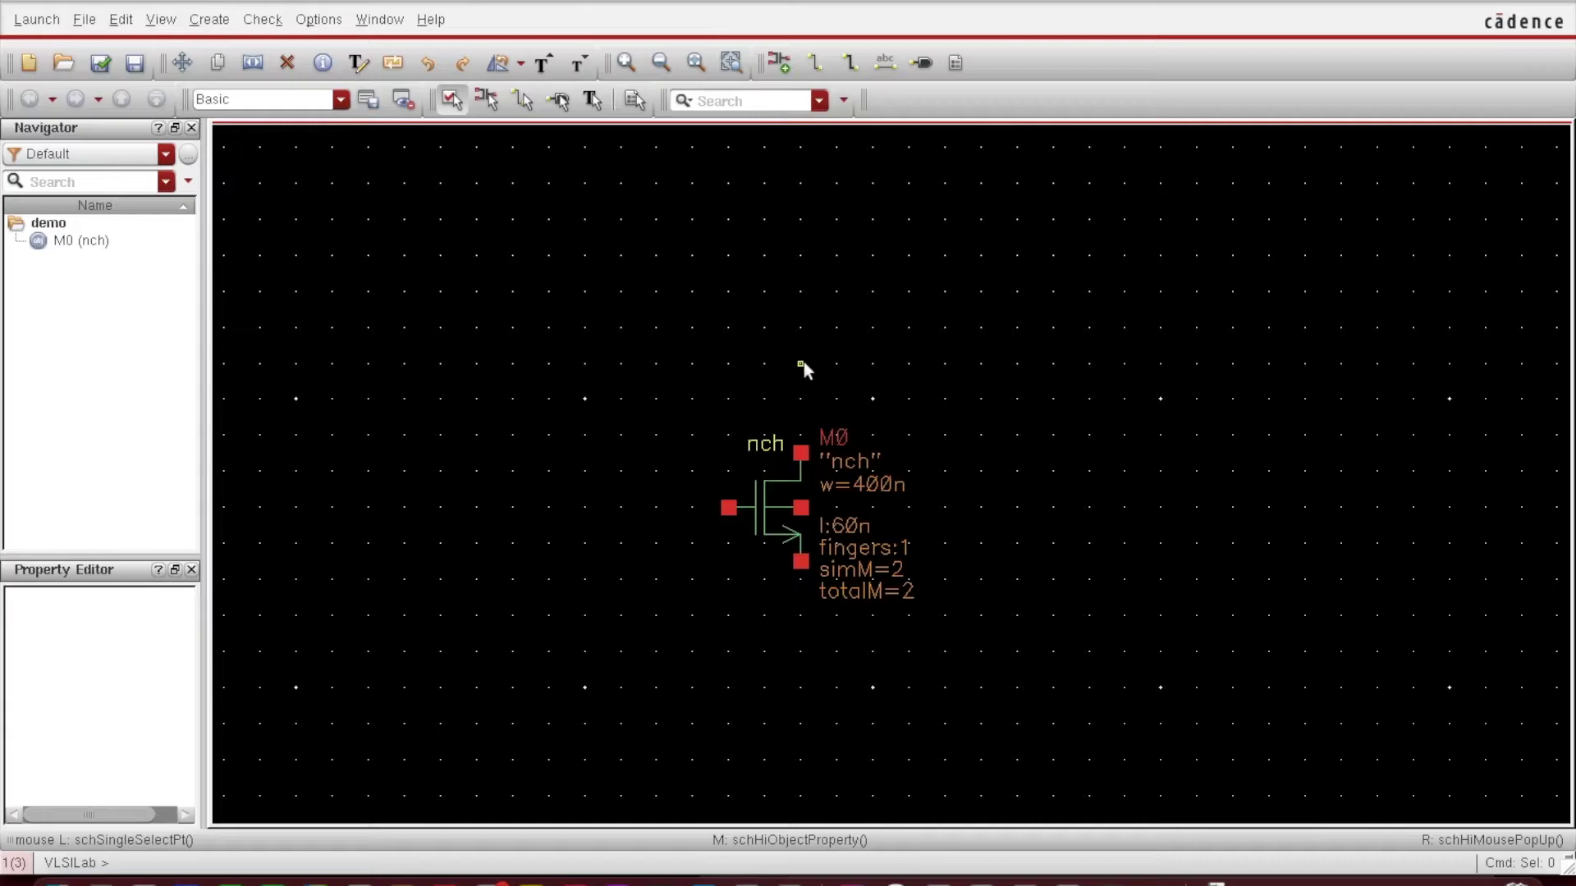
# Step: Place a 1K analogLib res resistor, R0, just above transistor M0
pyautogui.press('i')
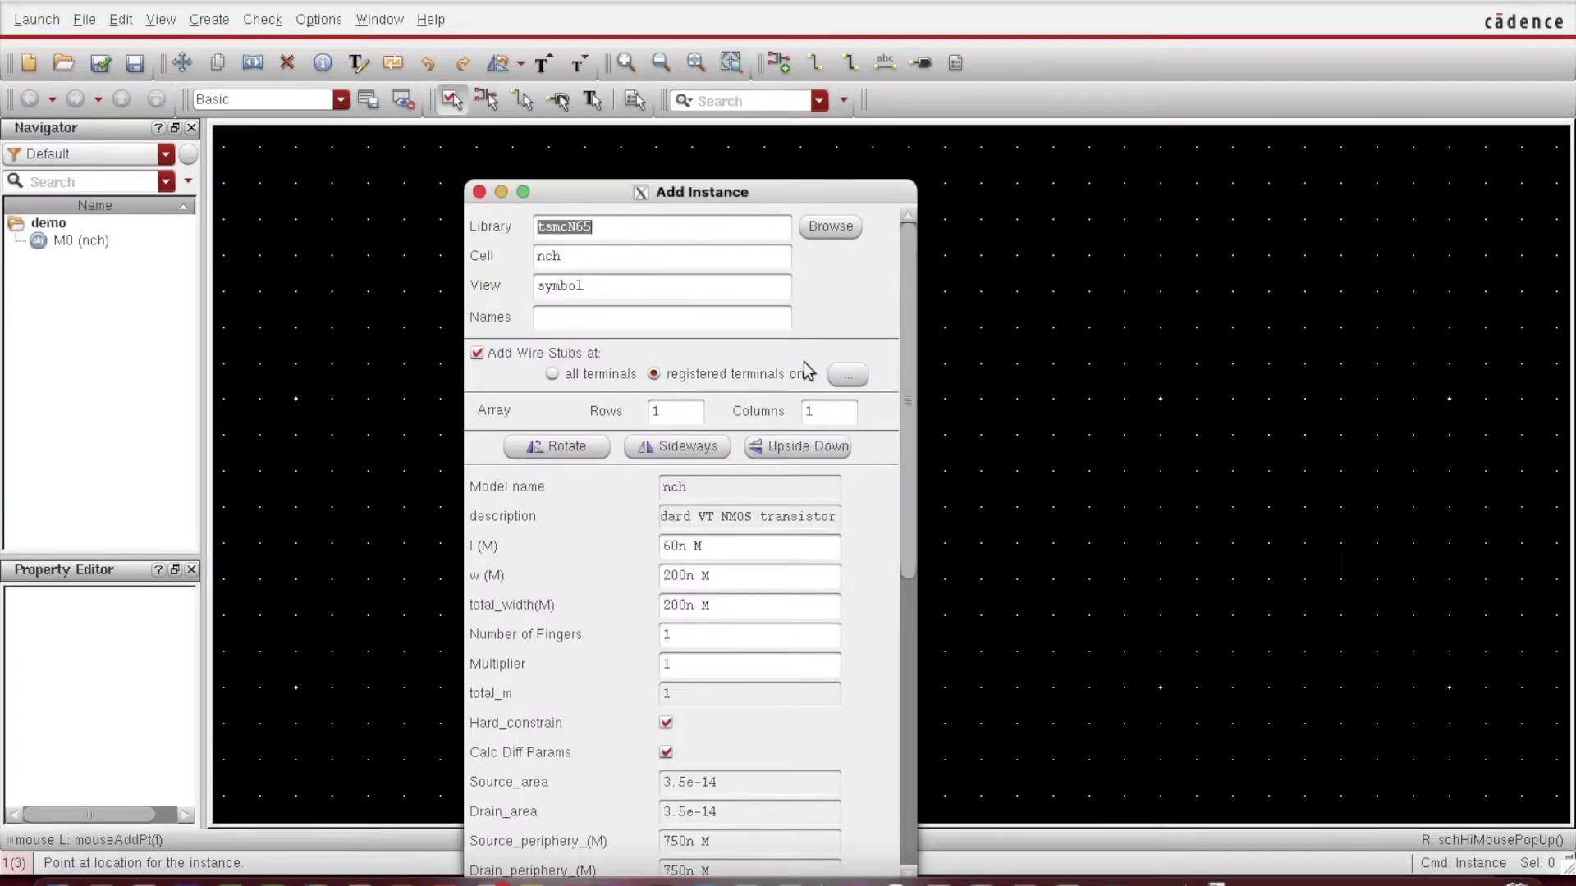
pyautogui.click(814, 234)
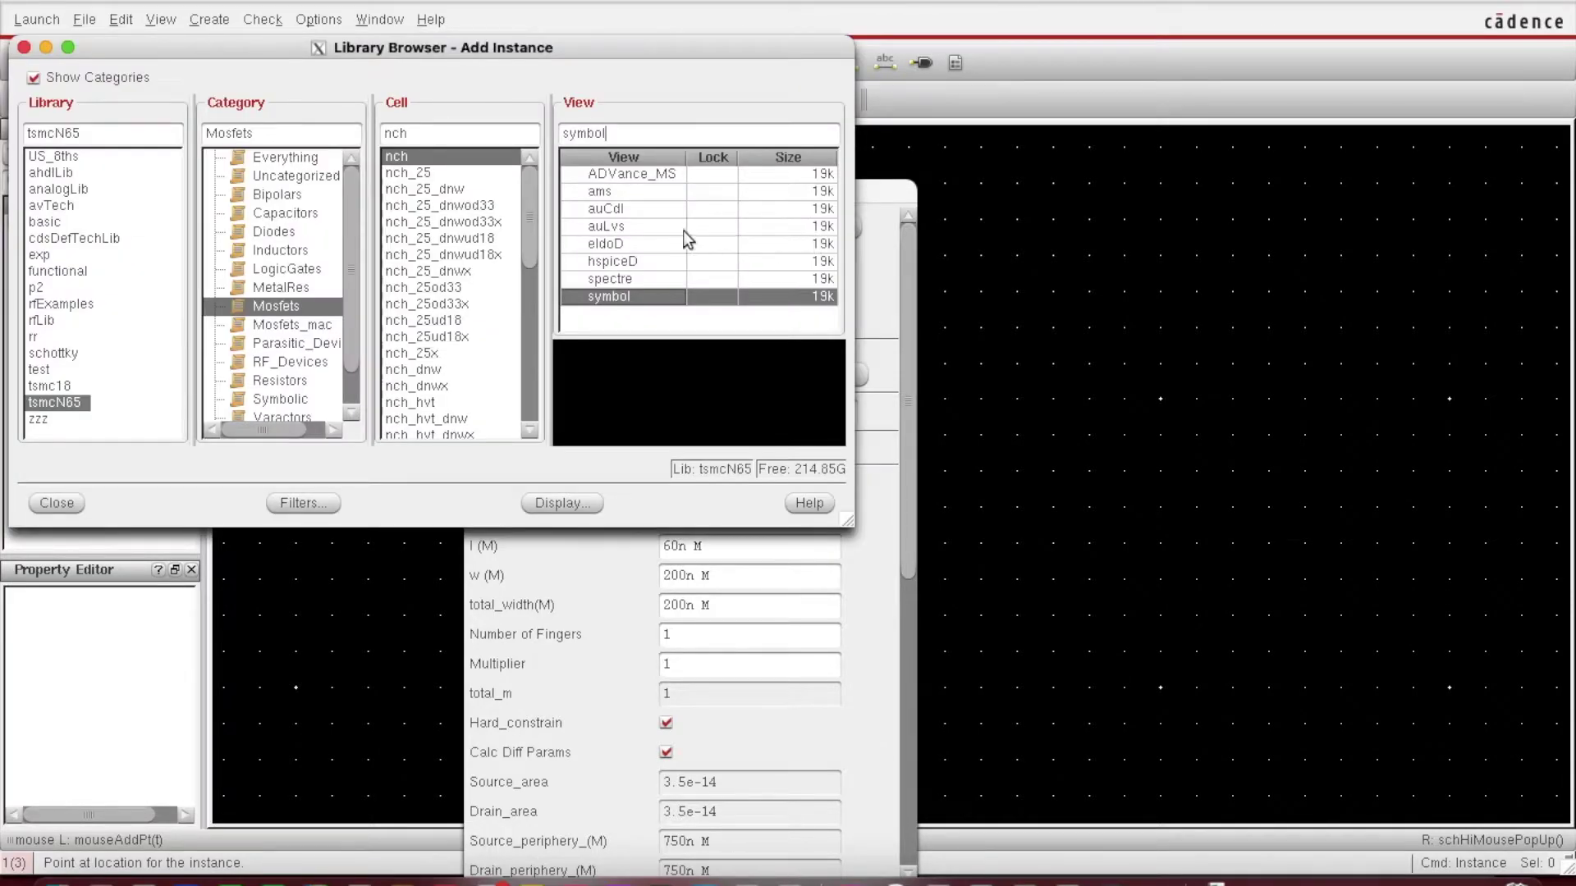
pyautogui.click(61, 192)
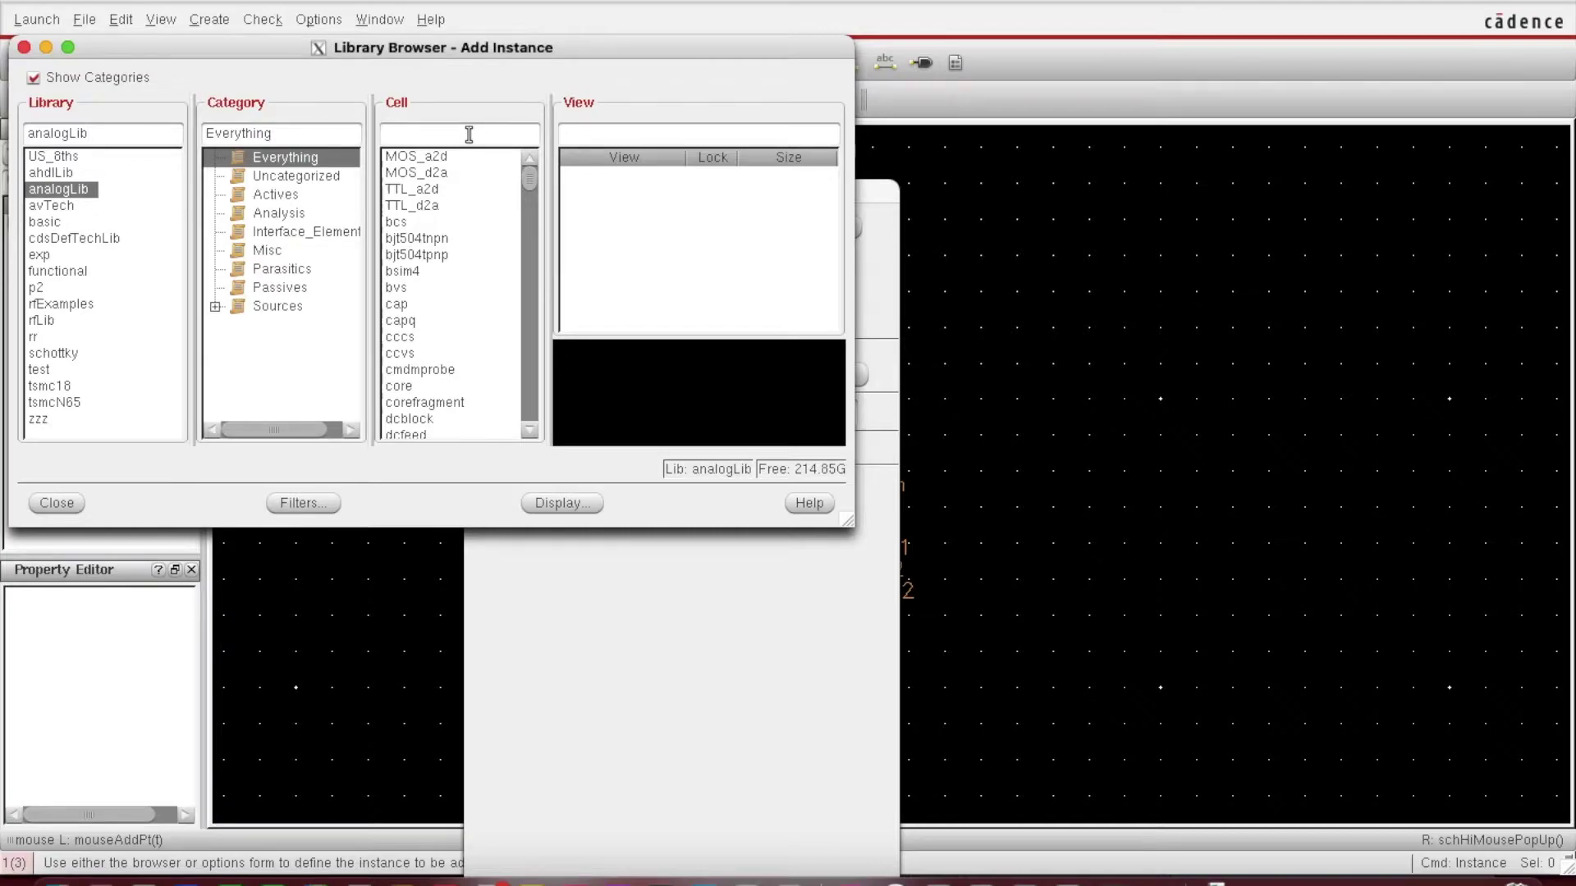
pyautogui.write('res')
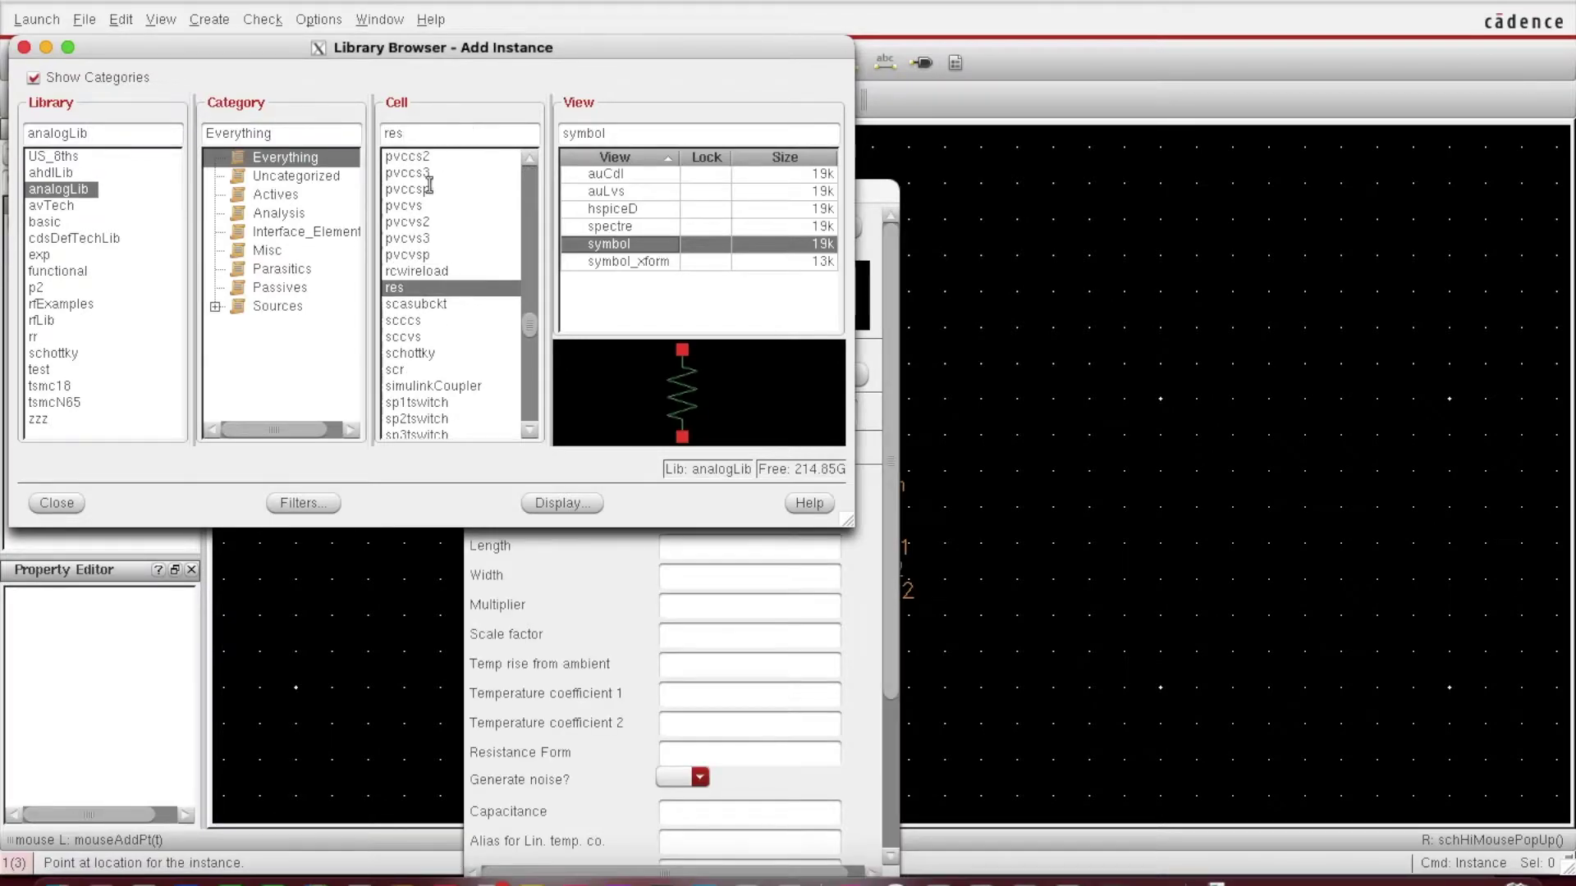
pyautogui.click(609, 246)
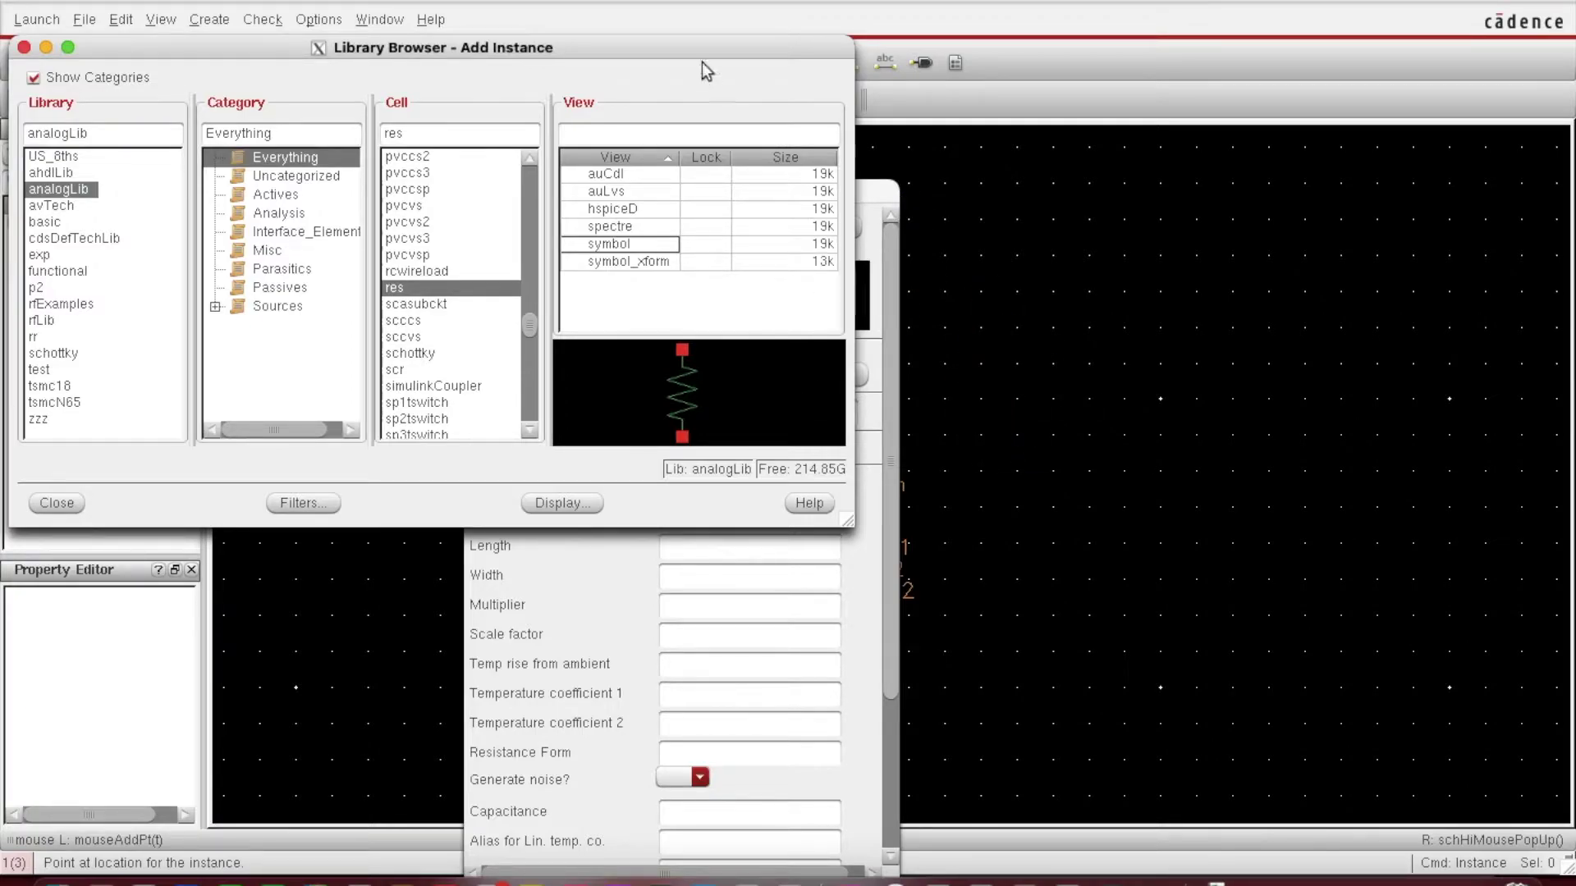
pyautogui.moveTo(701, 59); pyautogui.dragTo(359, 482)
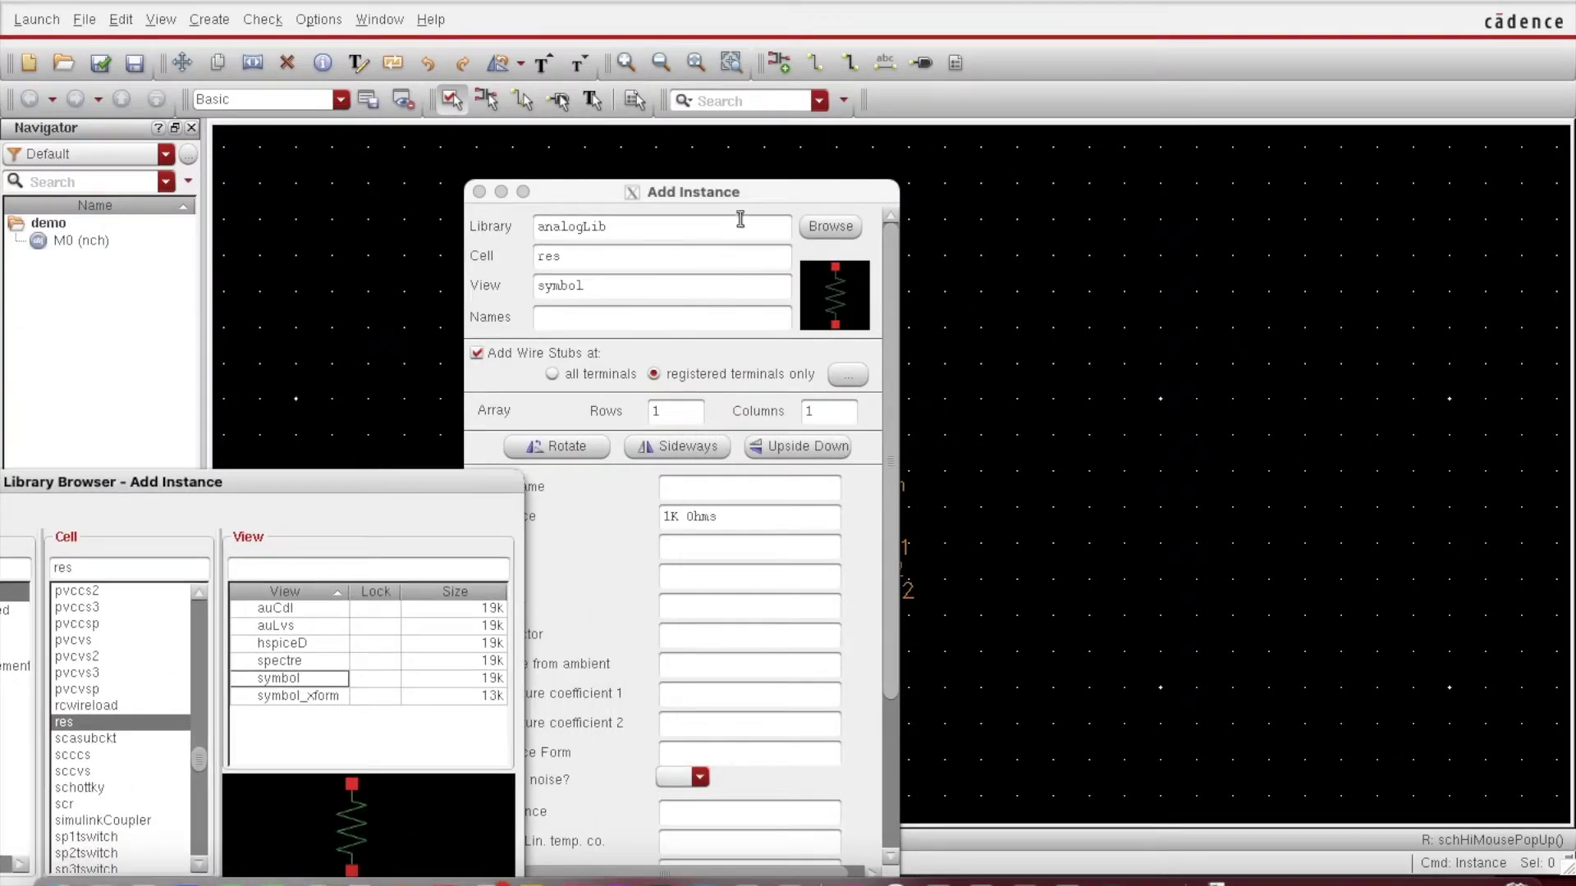
pyautogui.moveTo(738, 195); pyautogui.dragTo(261, 206)
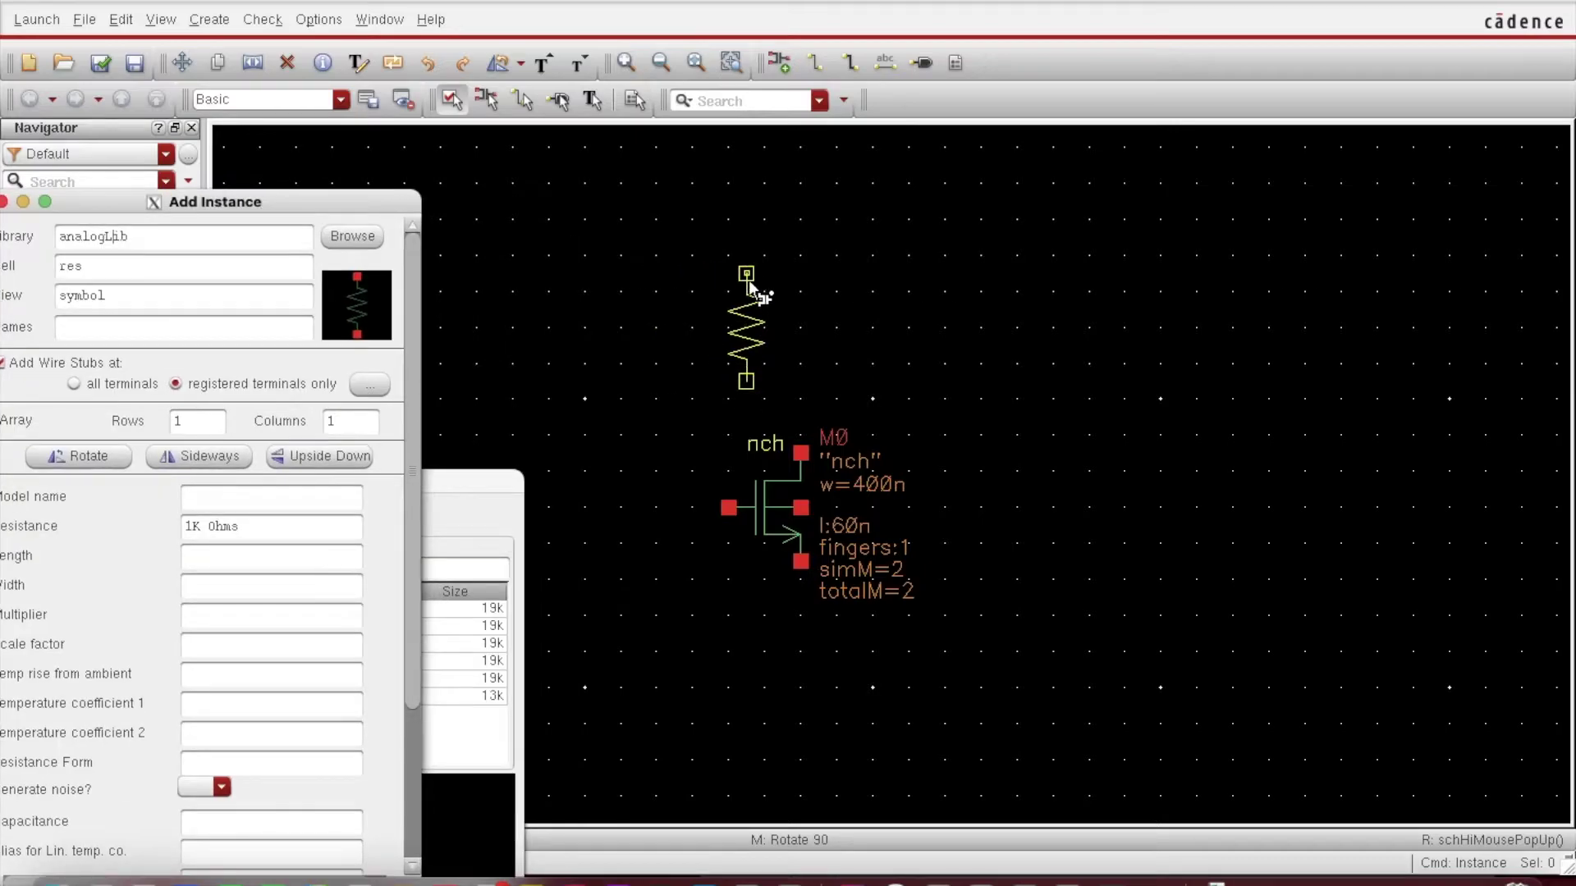
pyautogui.click(801, 274)
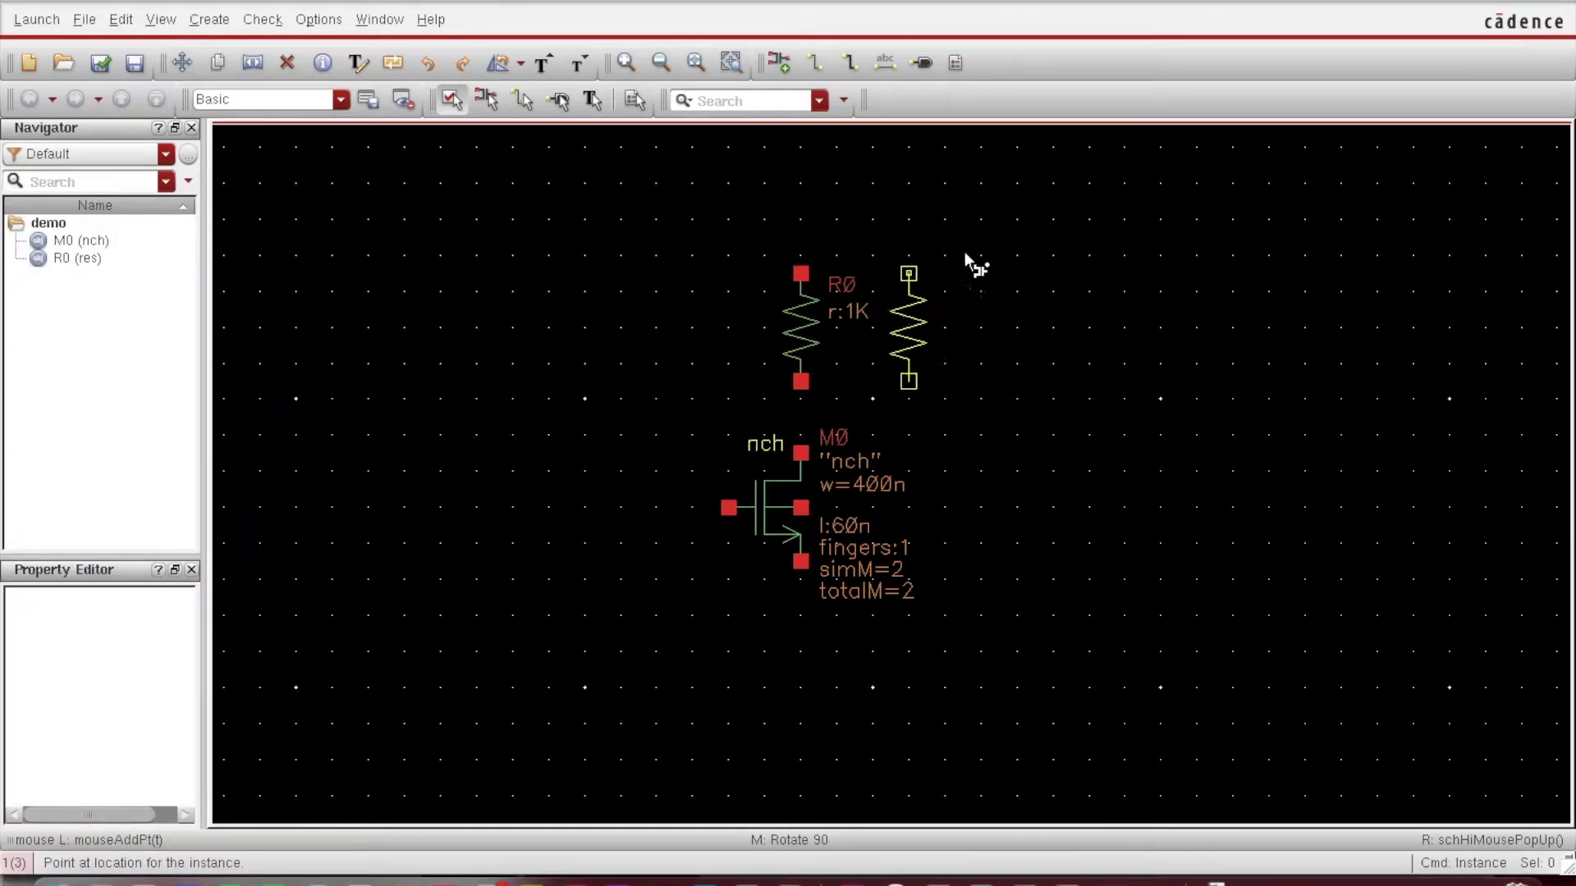
pyautogui.press('Escape')
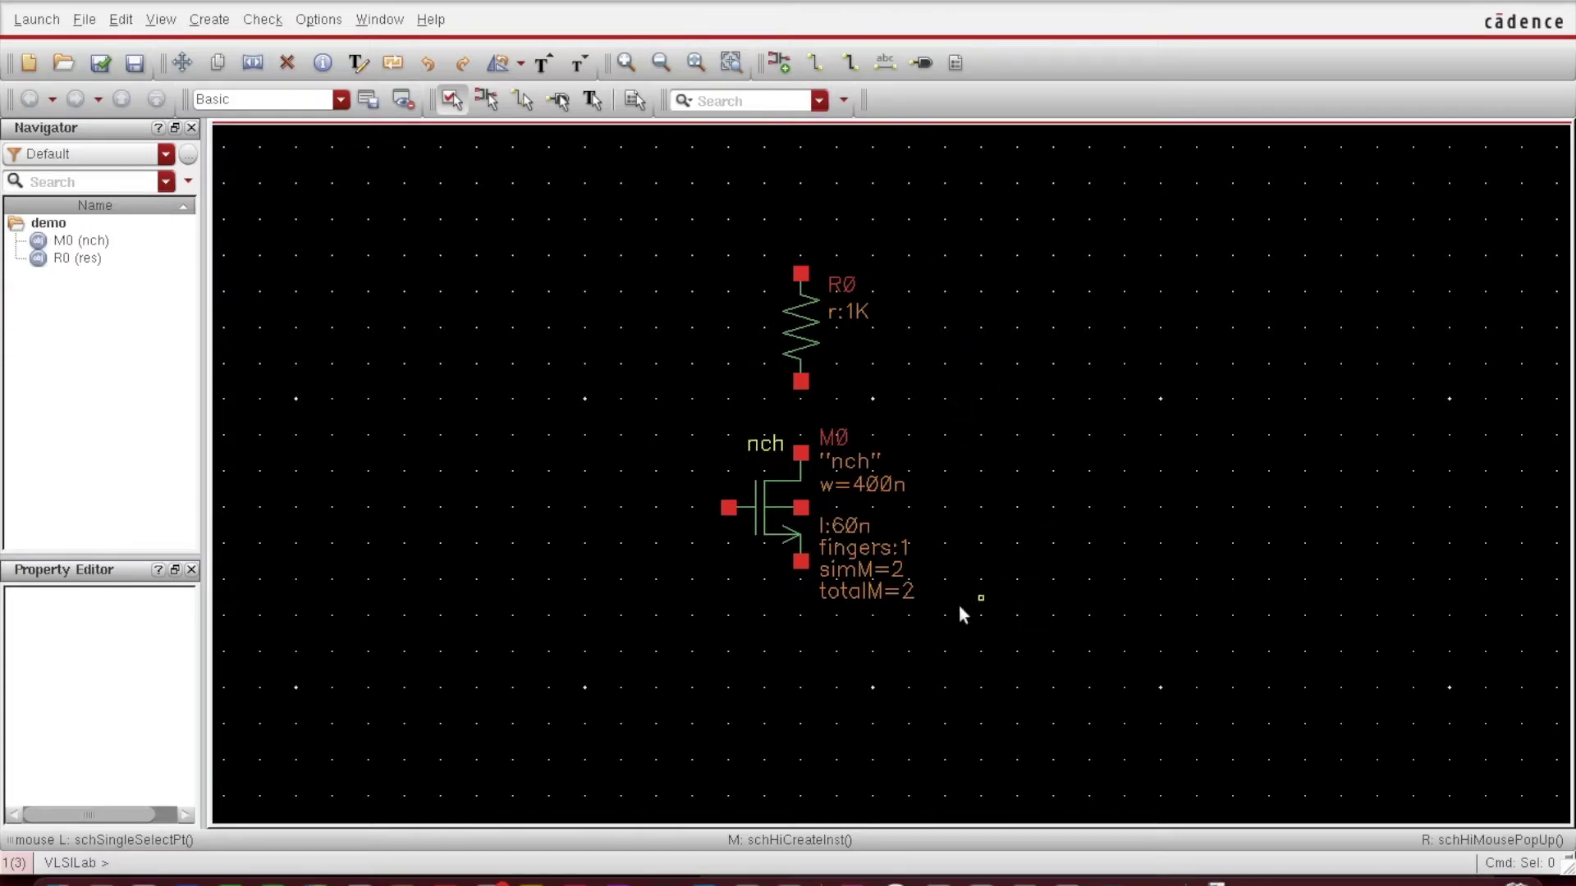
# Step: Place a gnd ground symbol below transistor M0
pyautogui.press('i')
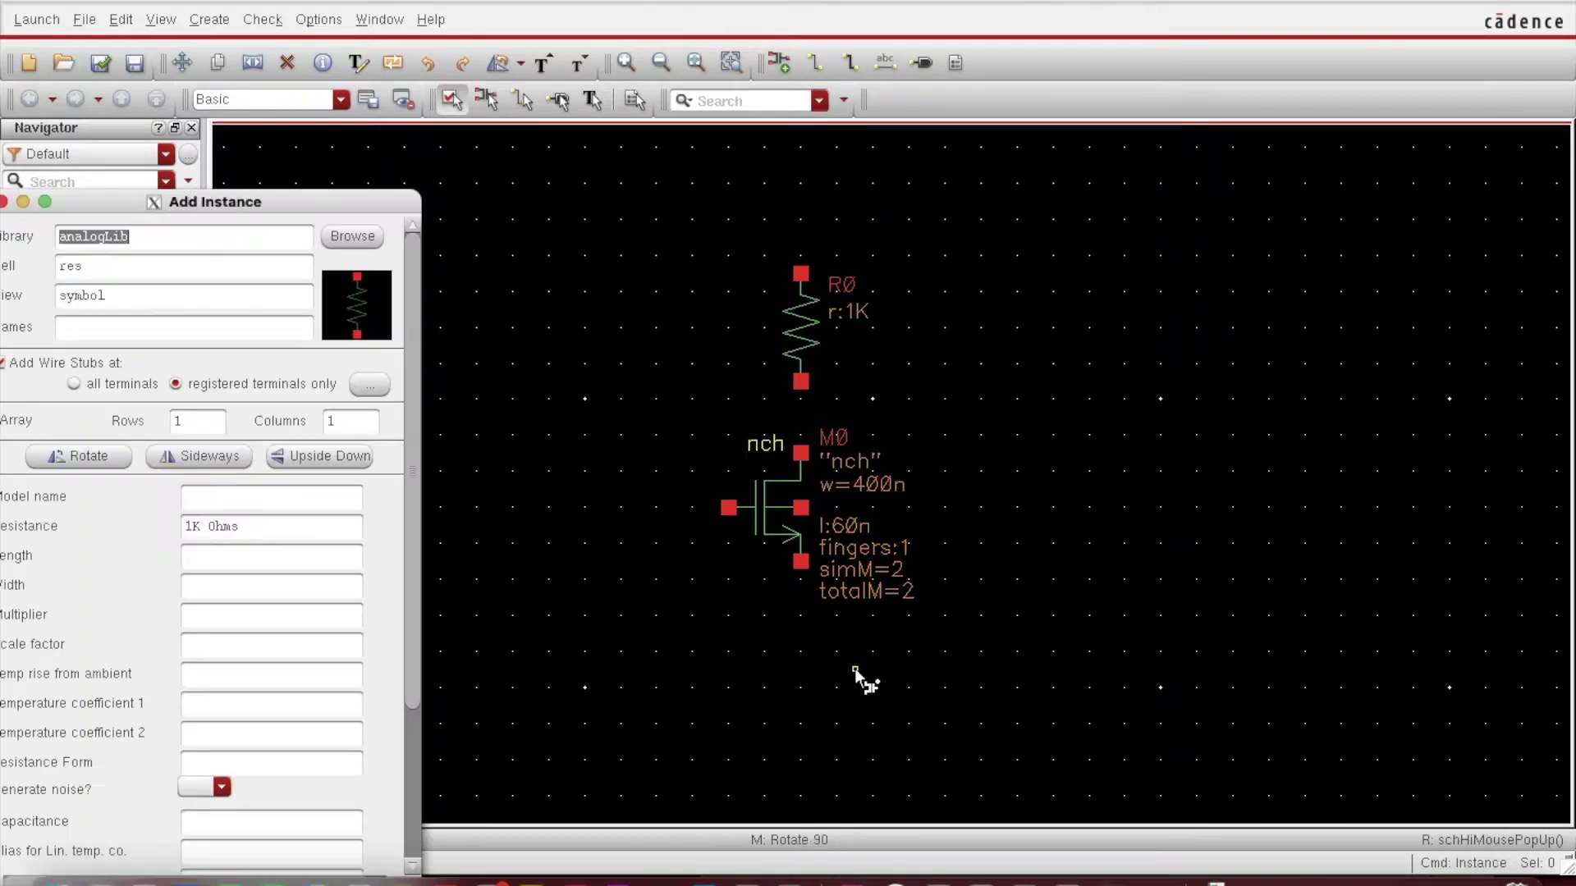
pyautogui.moveTo(213, 210); pyautogui.dragTo(317, 190)
pyautogui.moveTo(218, 244); pyautogui.dragTo(162, 245)
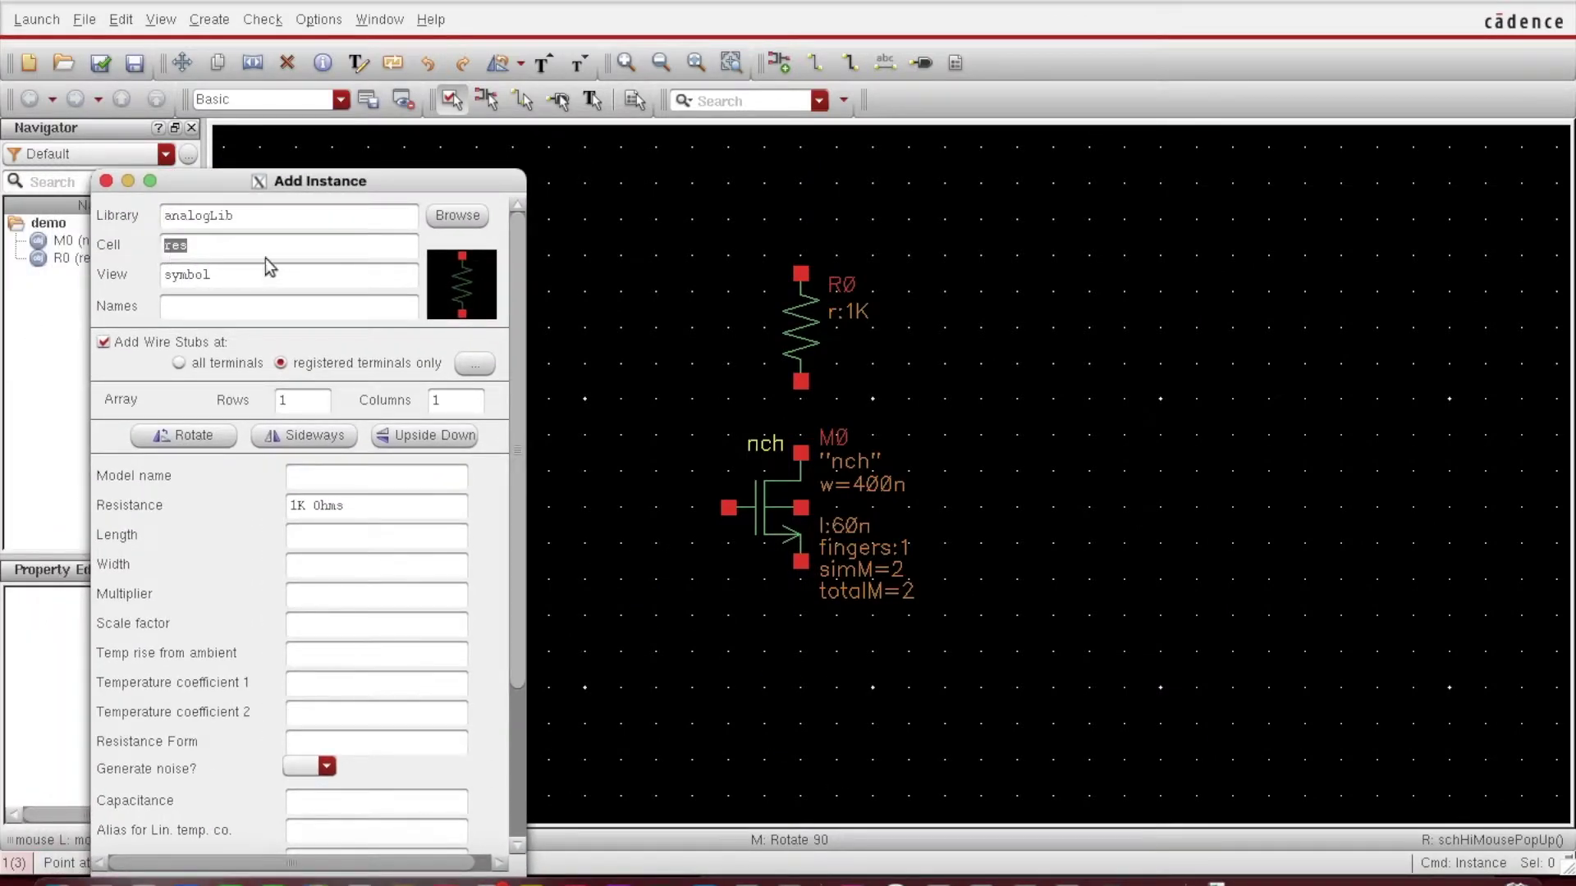
pyautogui.write('gnd')
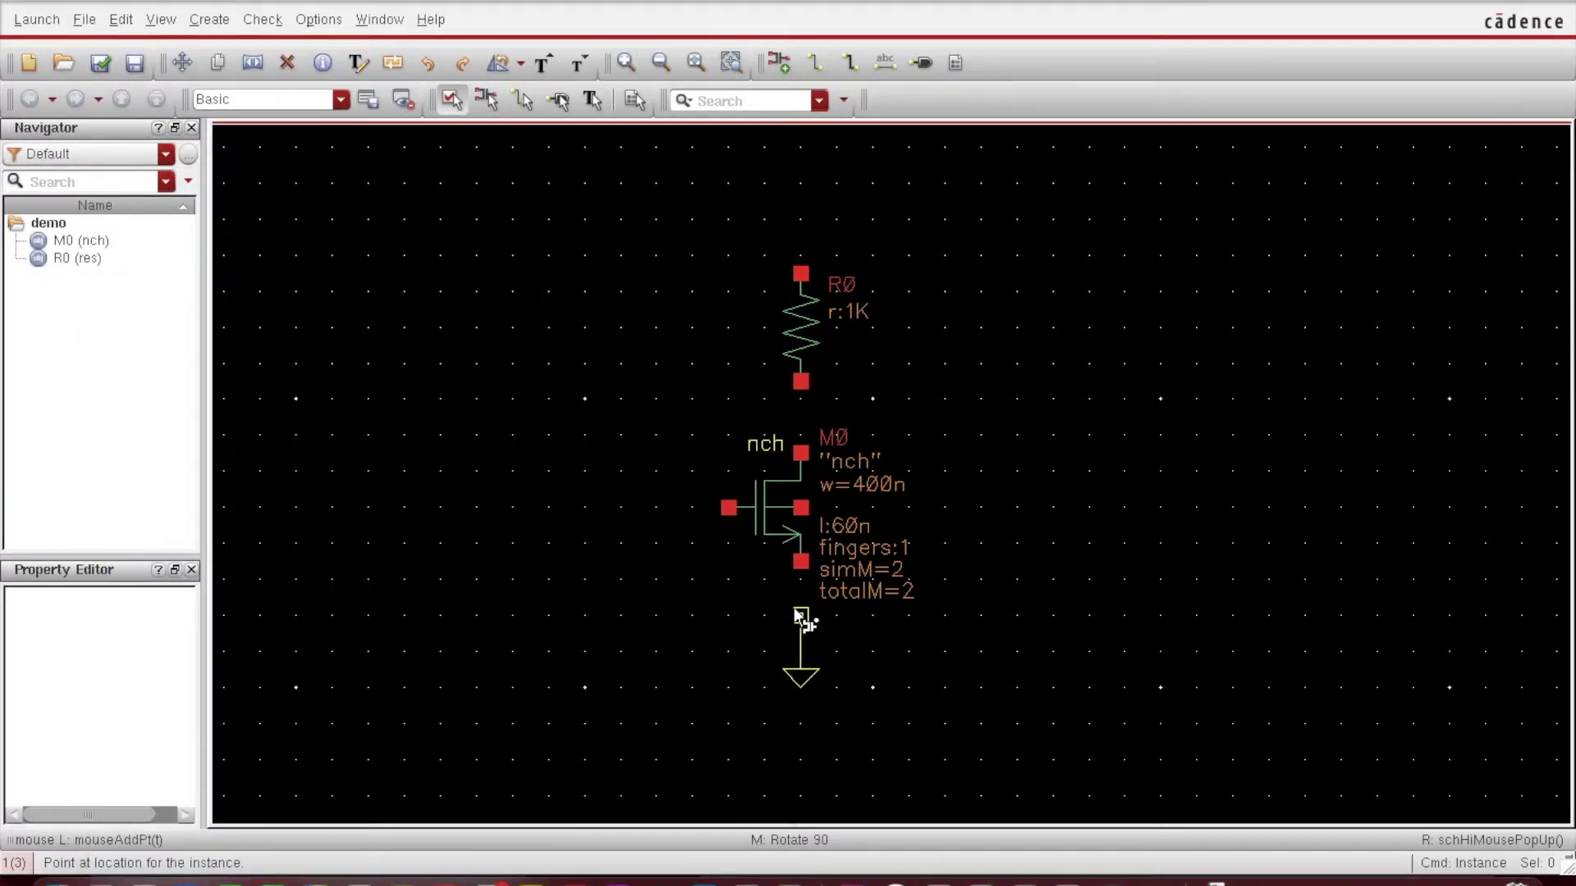
pyautogui.click(800, 616)
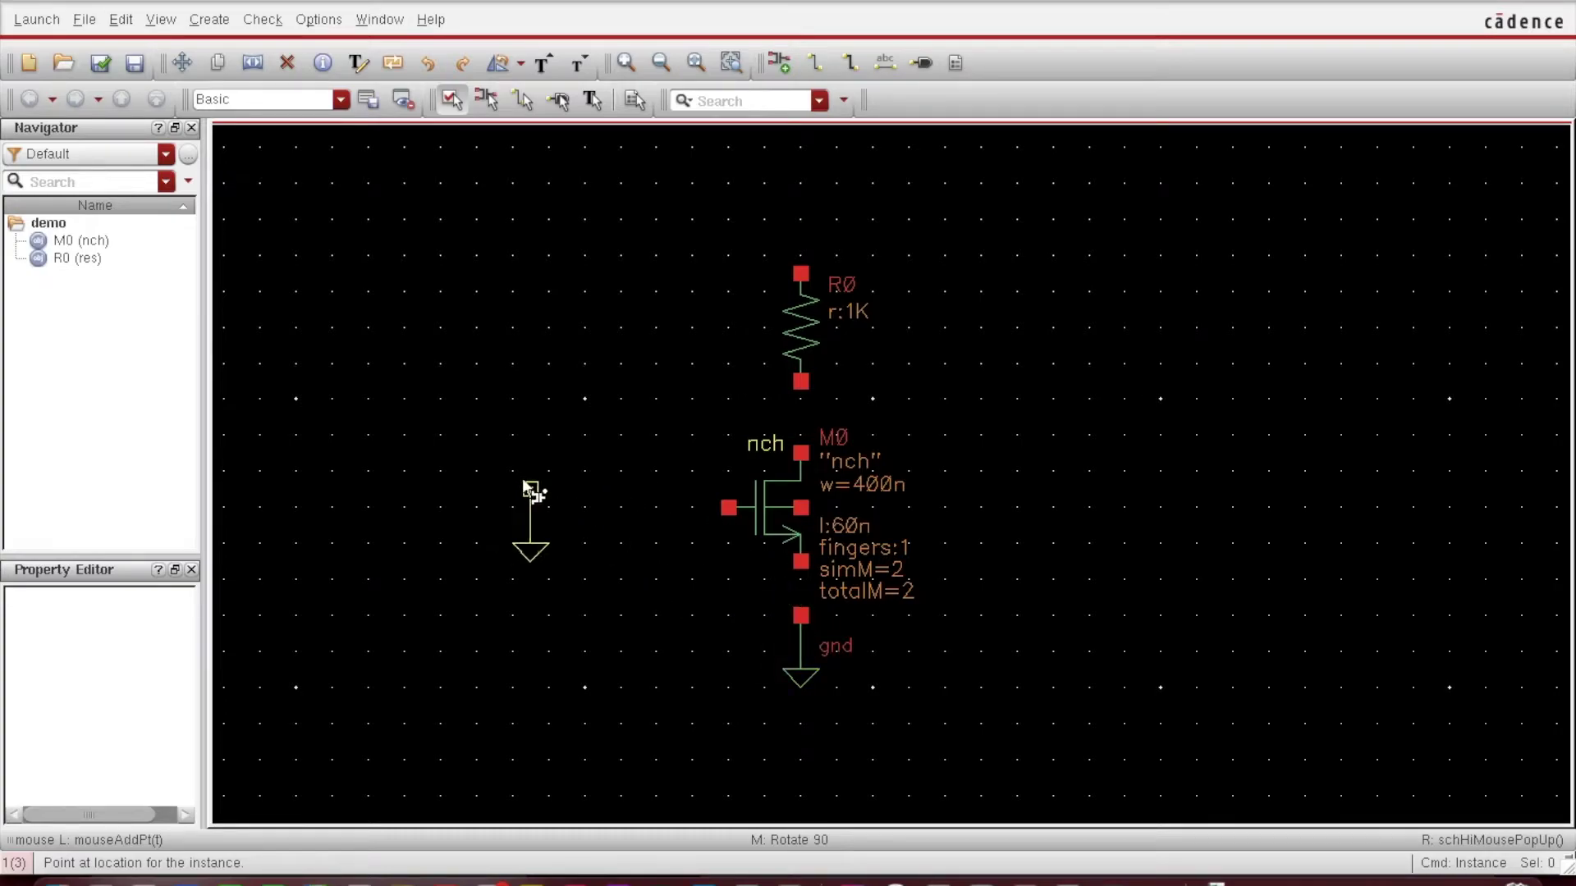
pyautogui.press('Escape')
# Step: Load the analogLib vdc voltage source into the Add Instance form
pyautogui.press('i')
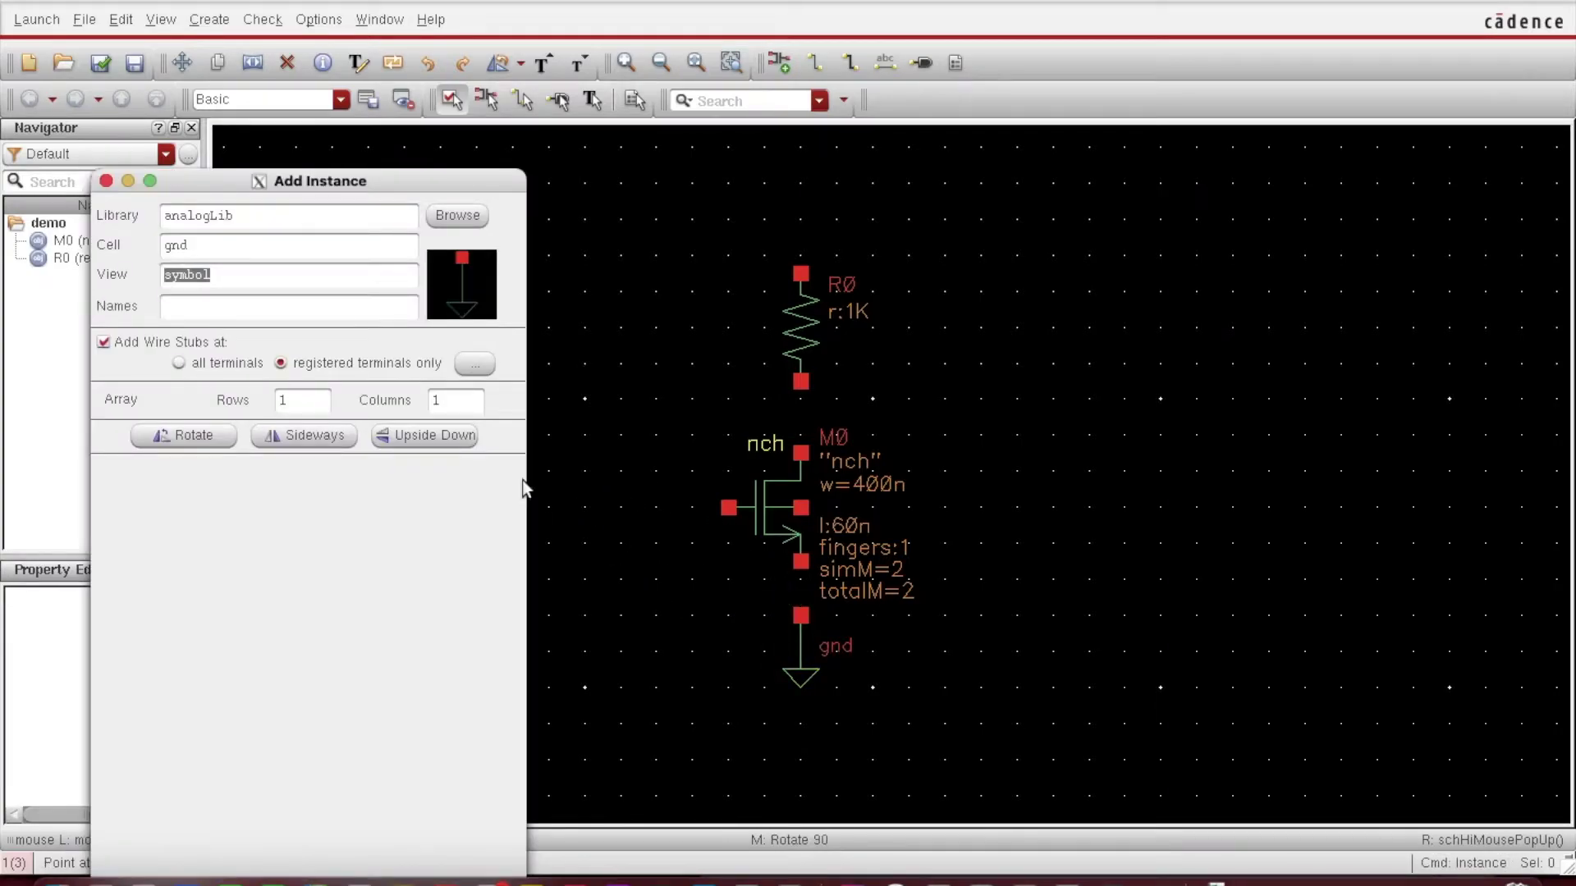
pyautogui.click(162, 250)
pyautogui.doubleClick(162, 250)
pyautogui.write('vdc')
pyautogui.click(317, 264)
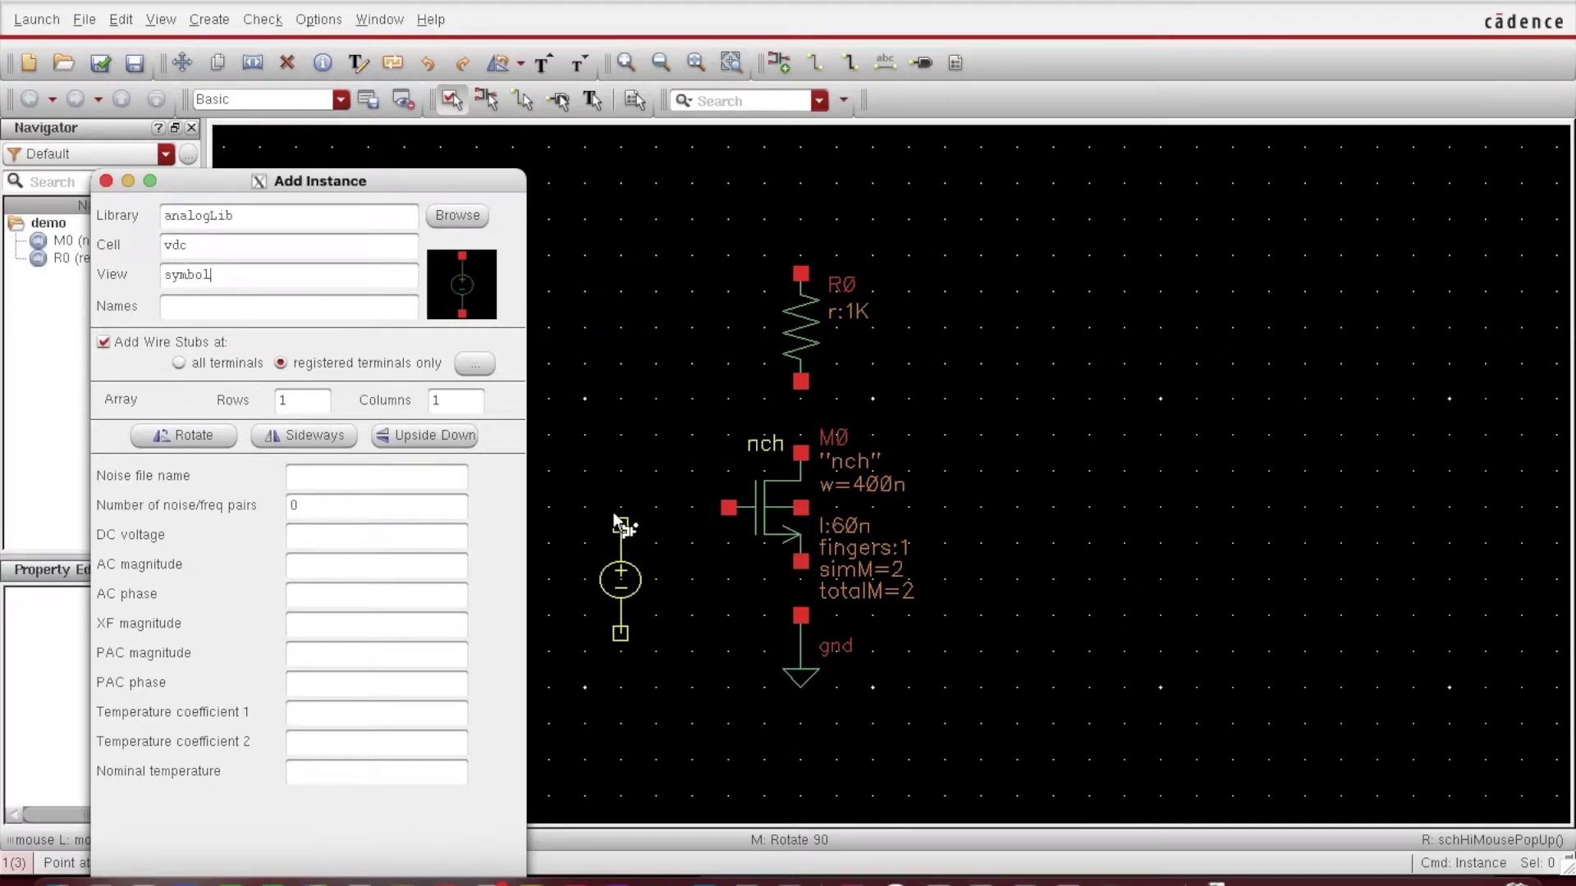
# Step: Place source V0 left of M0 and wire its top pin to M0's gate
pyautogui.click(614, 512)
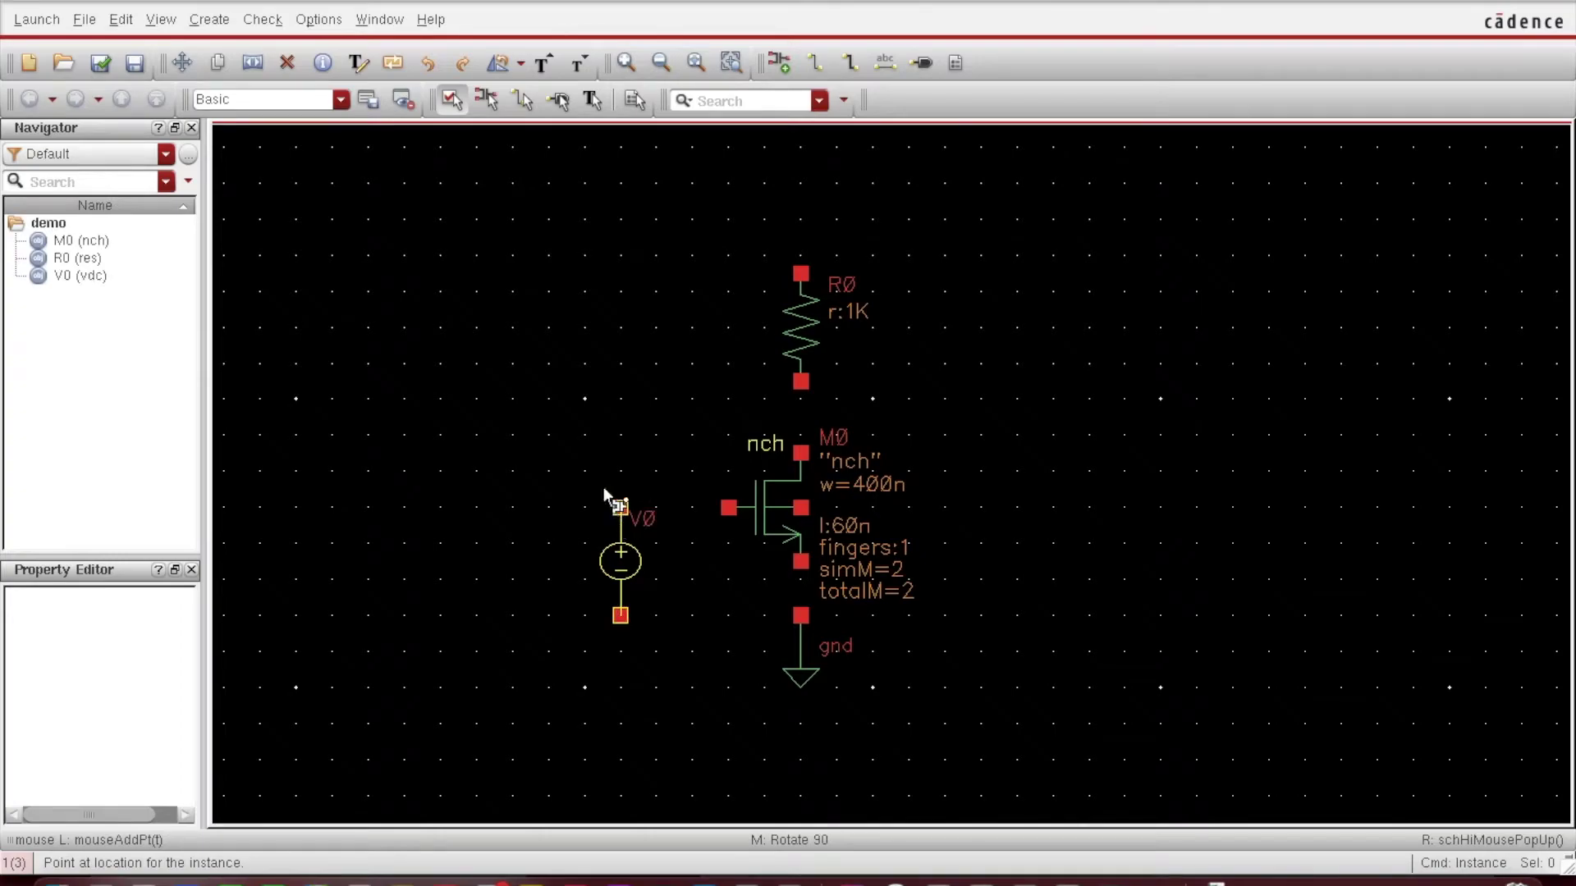
pyautogui.press('Escape')
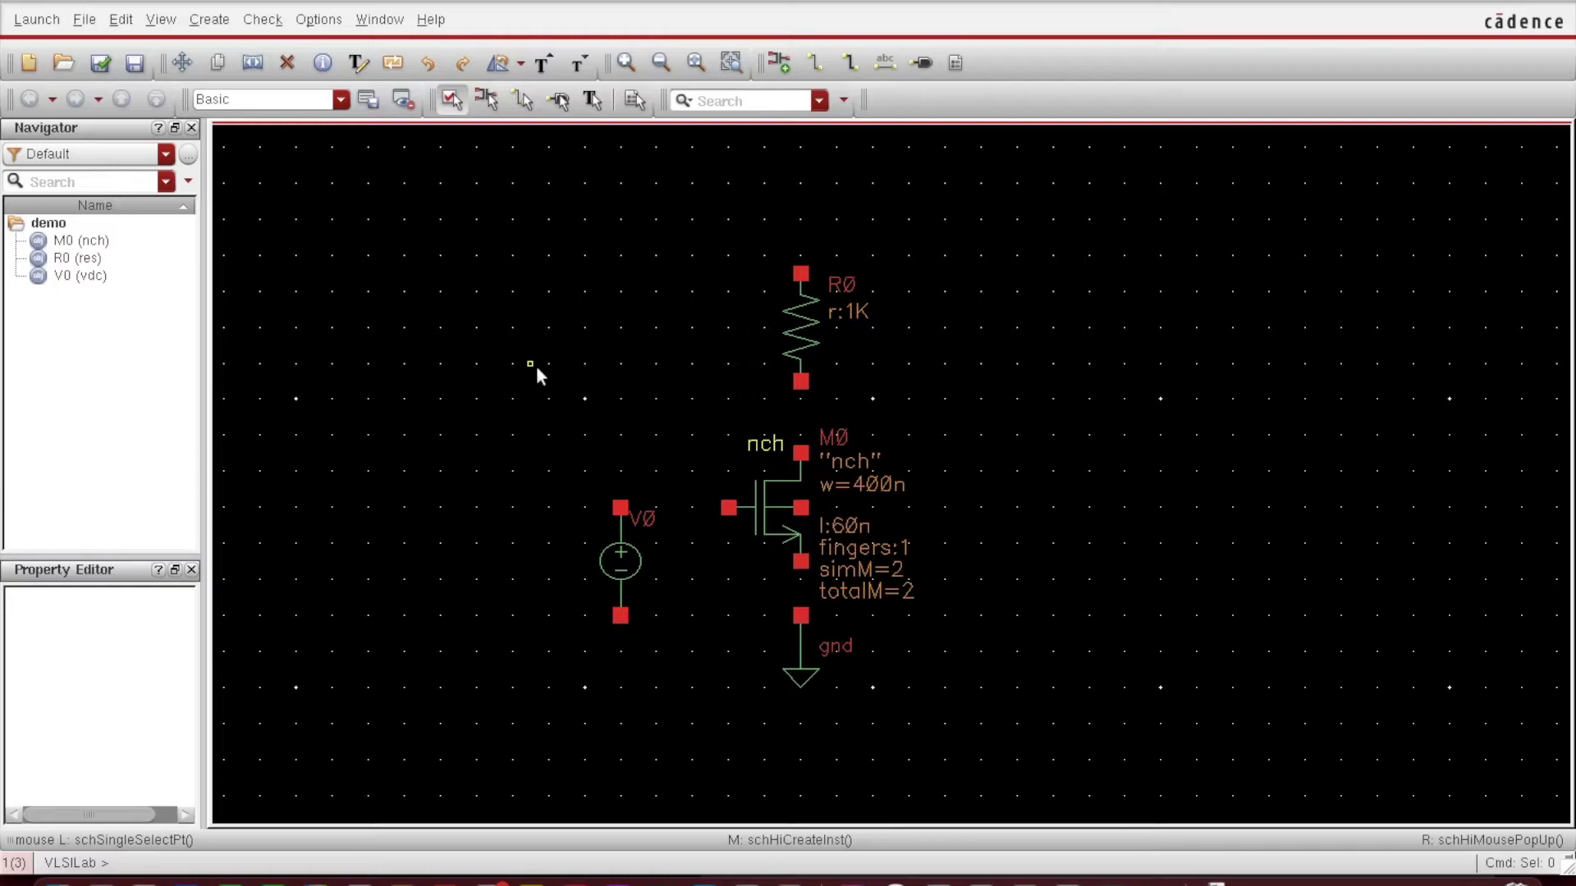
pyautogui.press('w')
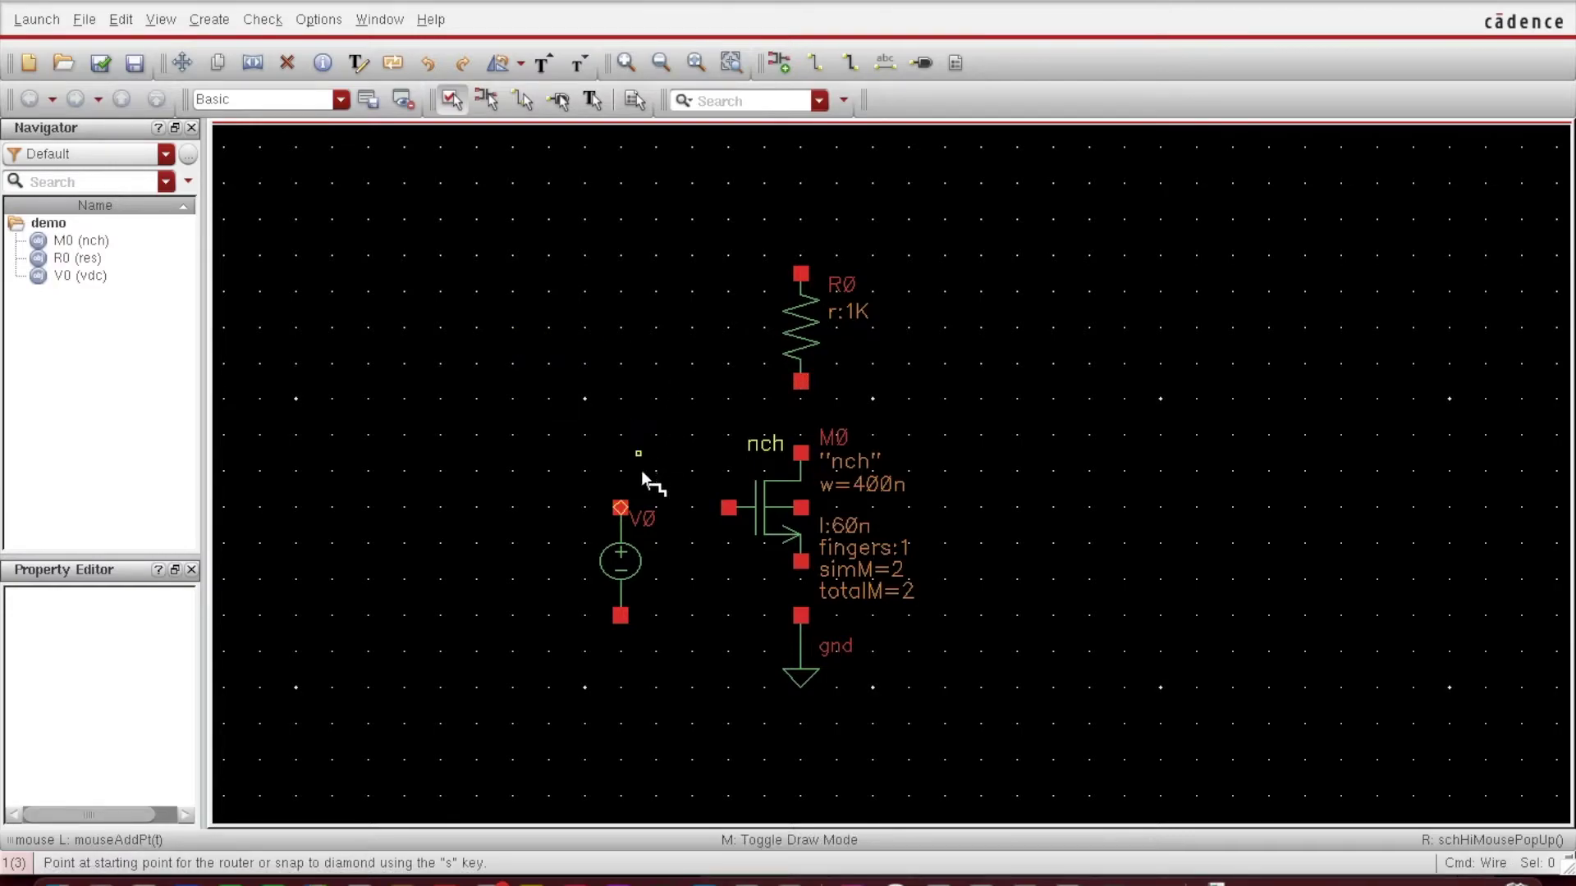
pyautogui.click(621, 509)
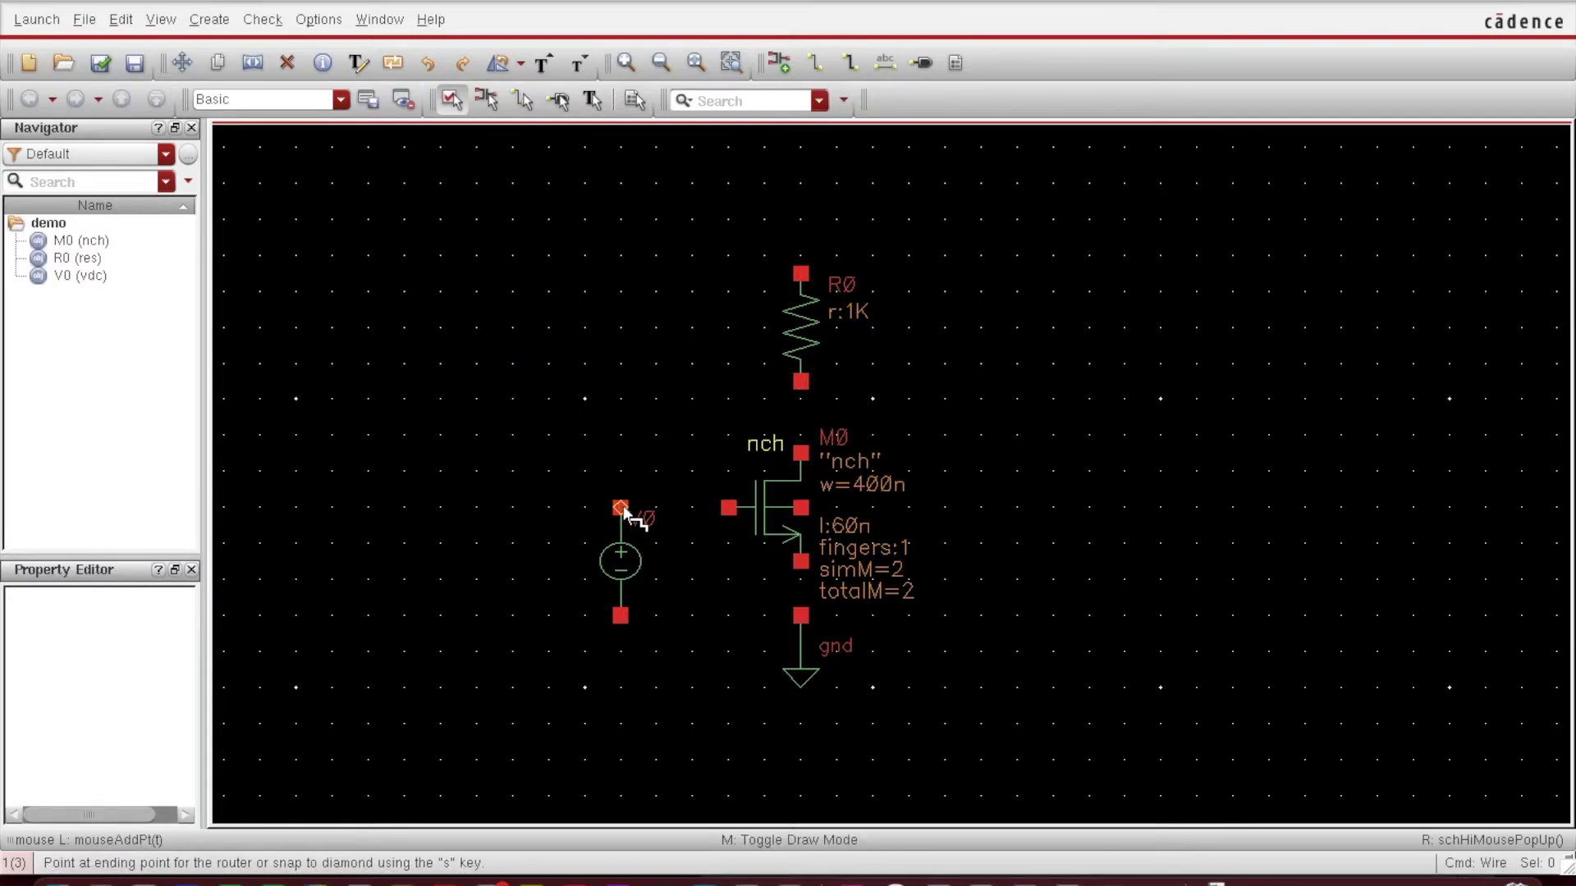
pyautogui.click(728, 508)
# Step: Wire R0's bottom to M0's drain, and connect M0's source and V0's bottom to ground
pyautogui.click(807, 384)
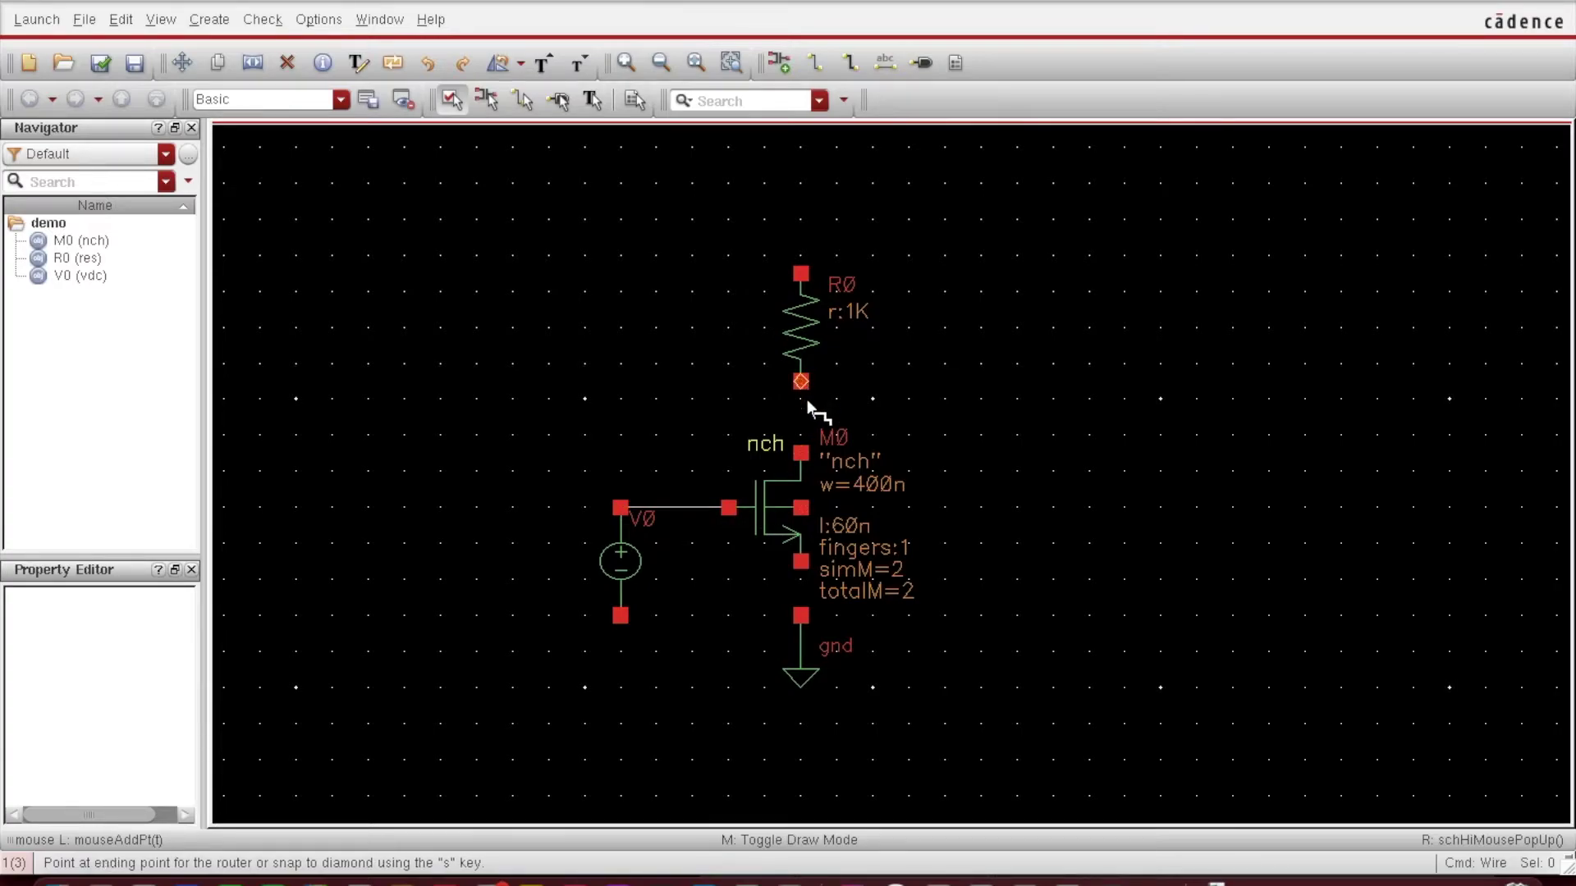
pyautogui.click(801, 451)
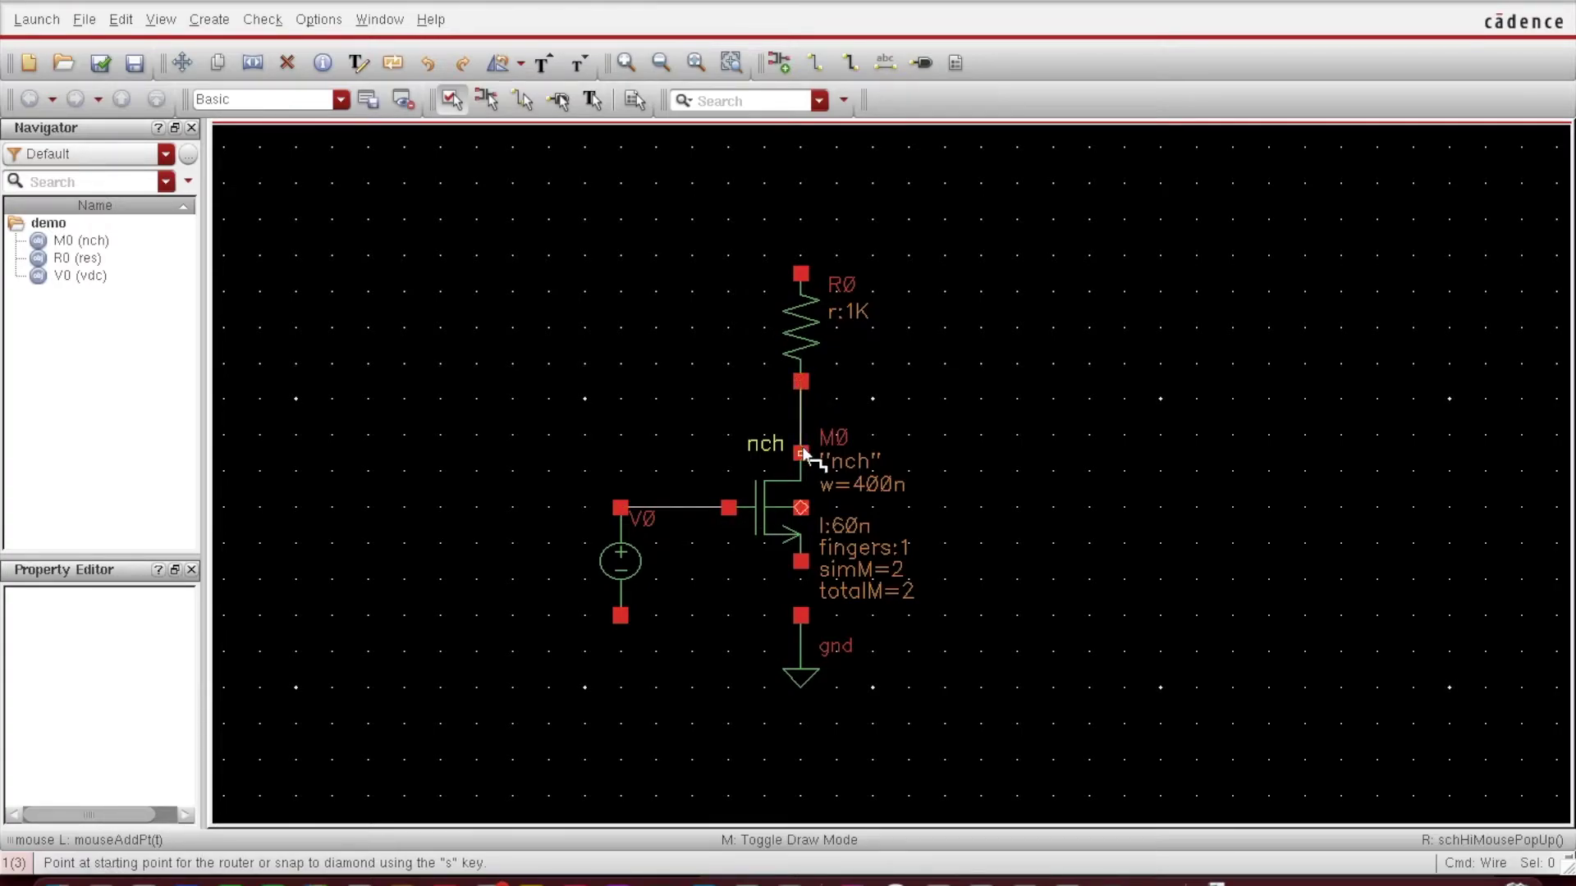
pyautogui.click(800, 562)
pyautogui.click(801, 616)
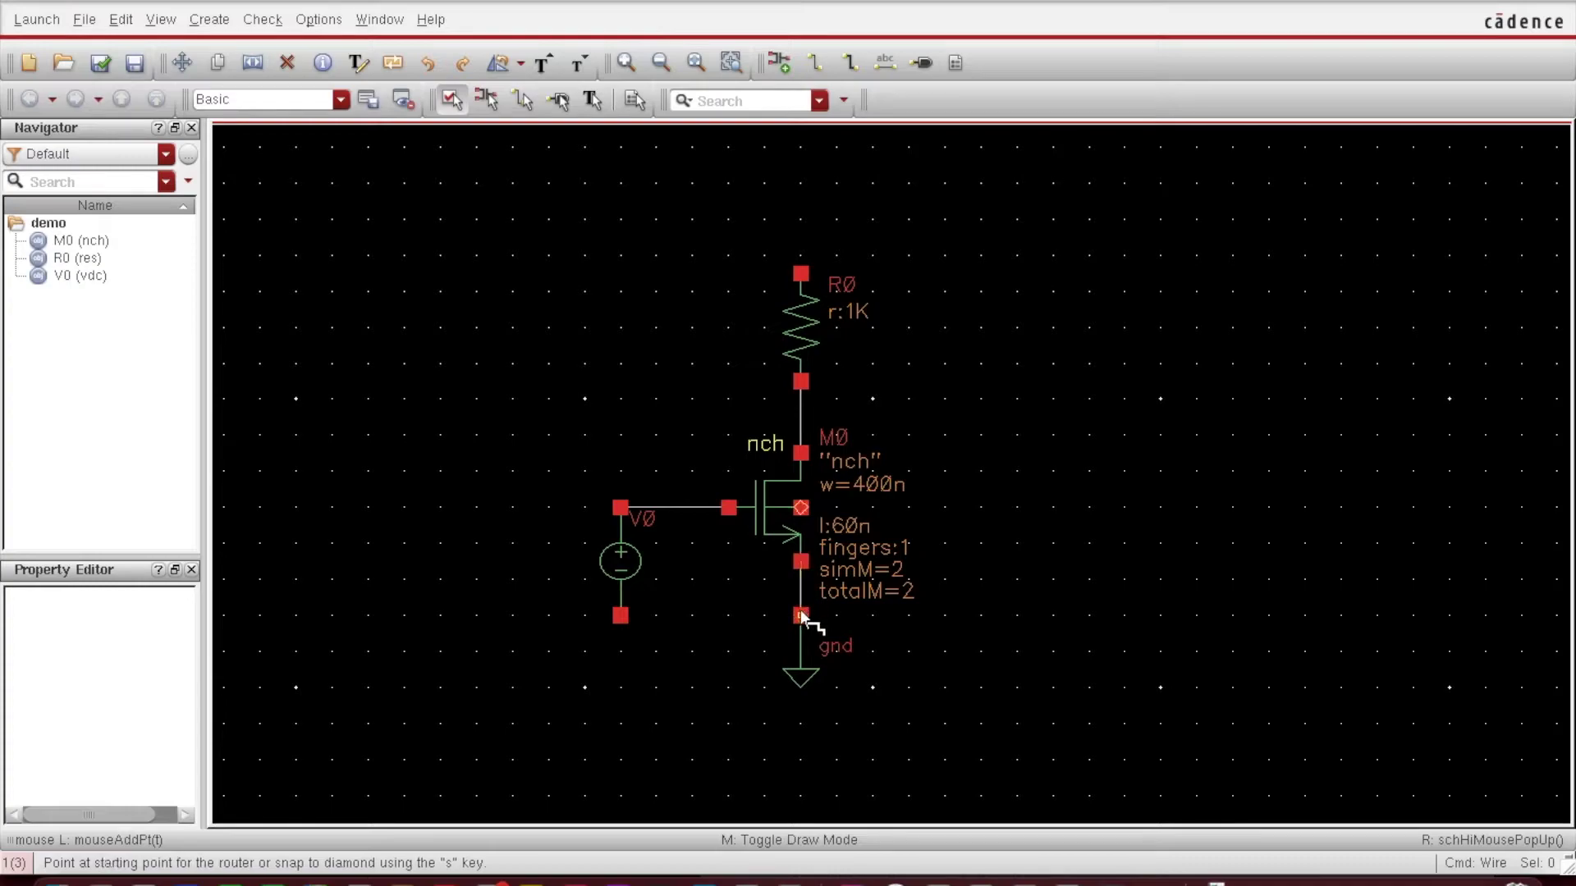
pyautogui.click(622, 615)
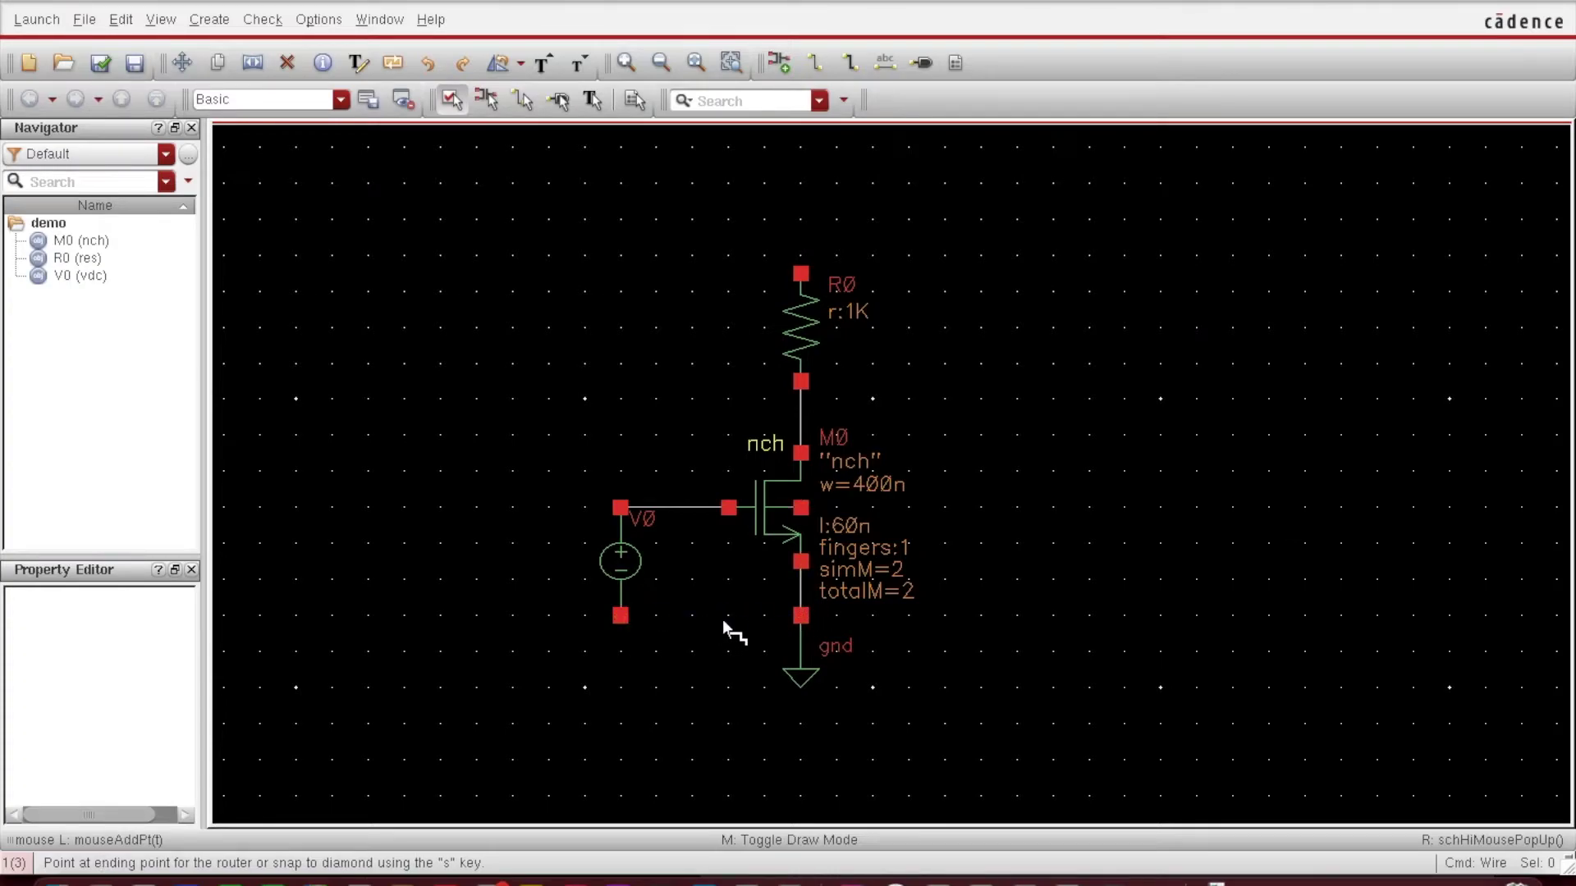
pyautogui.click(801, 615)
pyautogui.press('Escape')
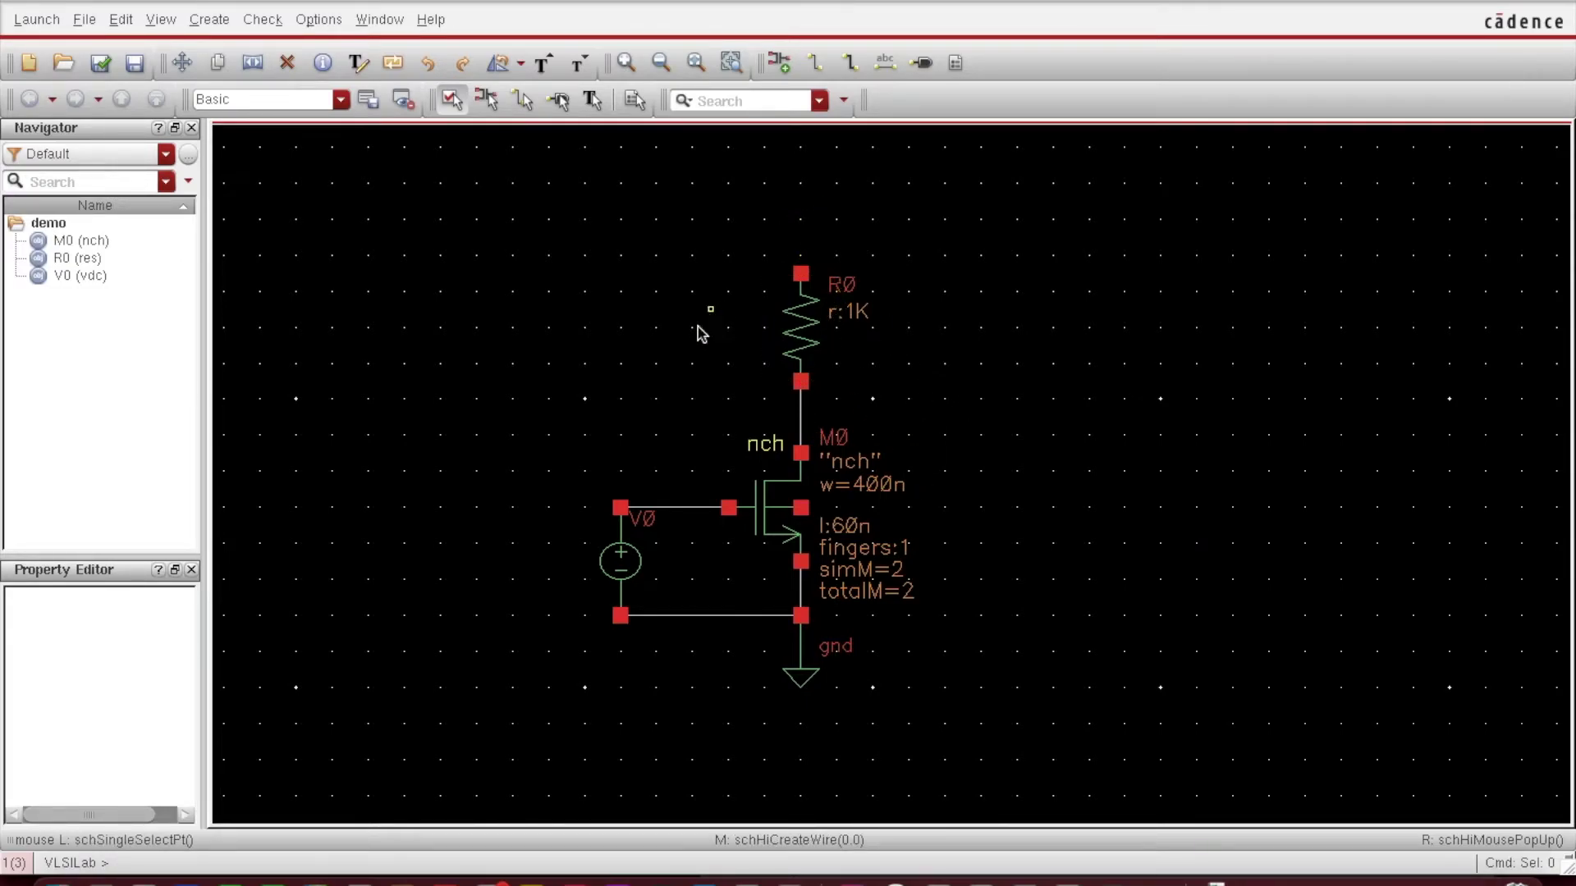
# Step: Copy V0 to create supply source V1 to the right of the circuit
pyautogui.click(620, 564)
pyautogui.press('c')
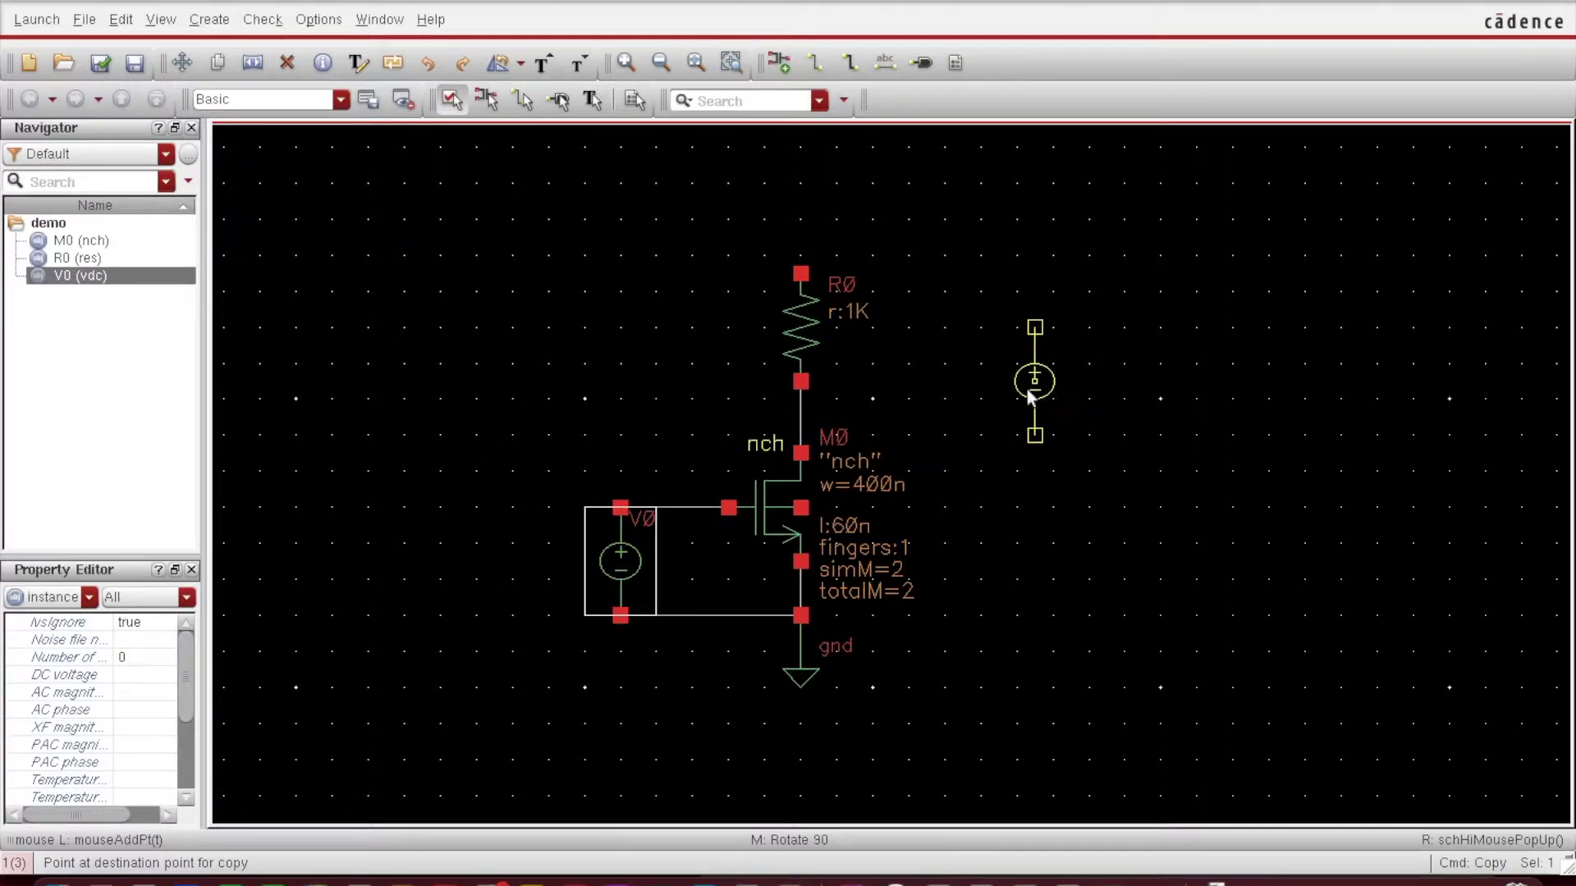
pyautogui.click(1027, 389)
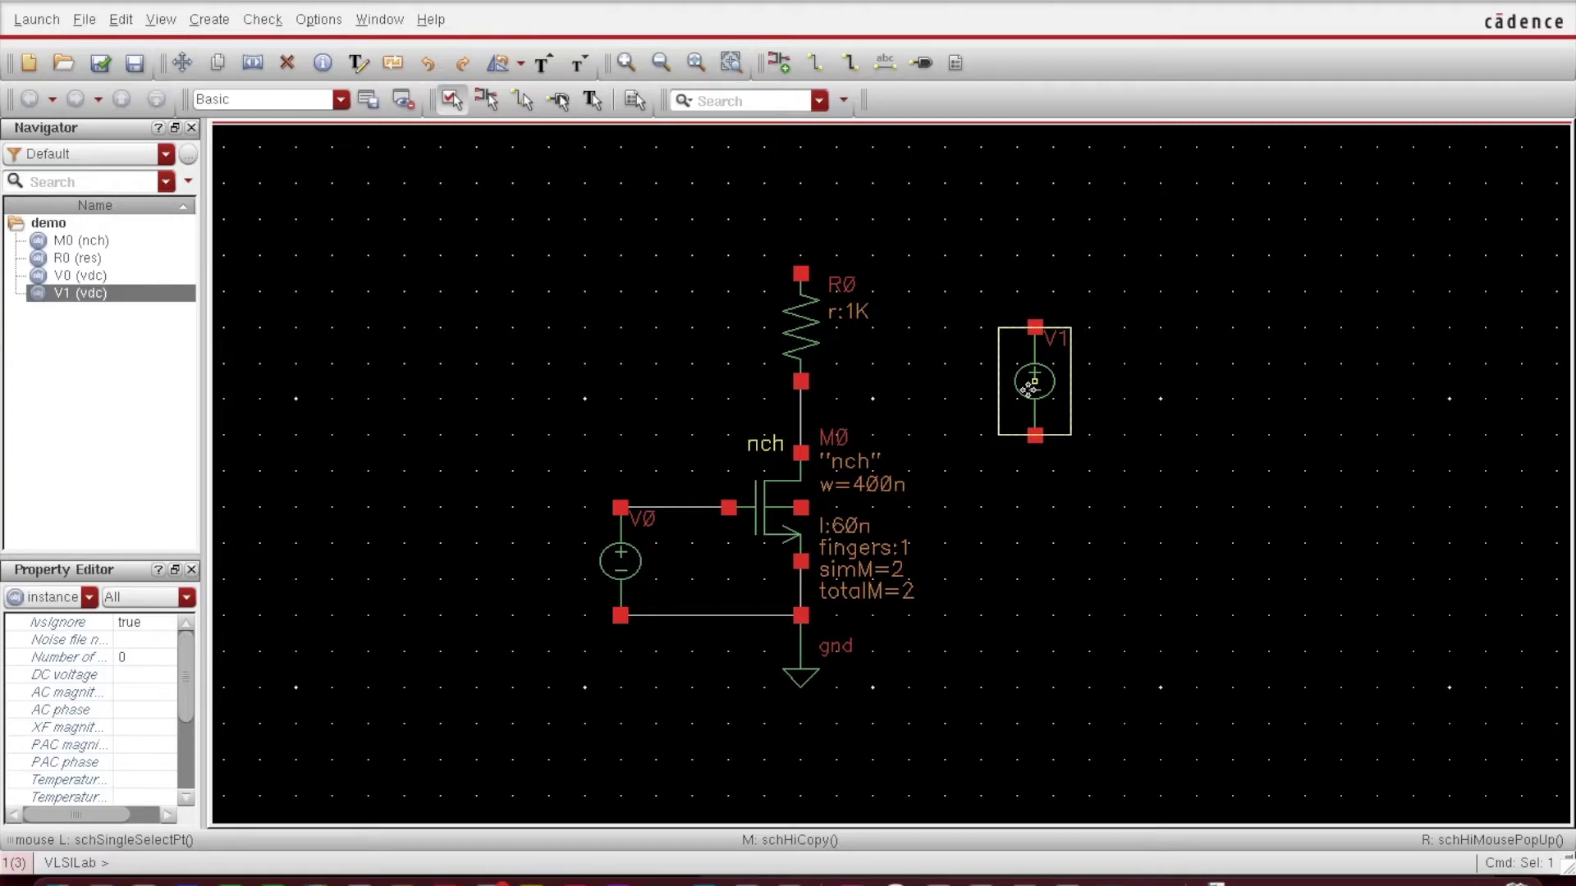
pyautogui.click(966, 215)
# Step: Wire R0's top pin to V1's top and V1's bottom pin to ground
pyautogui.press('w')
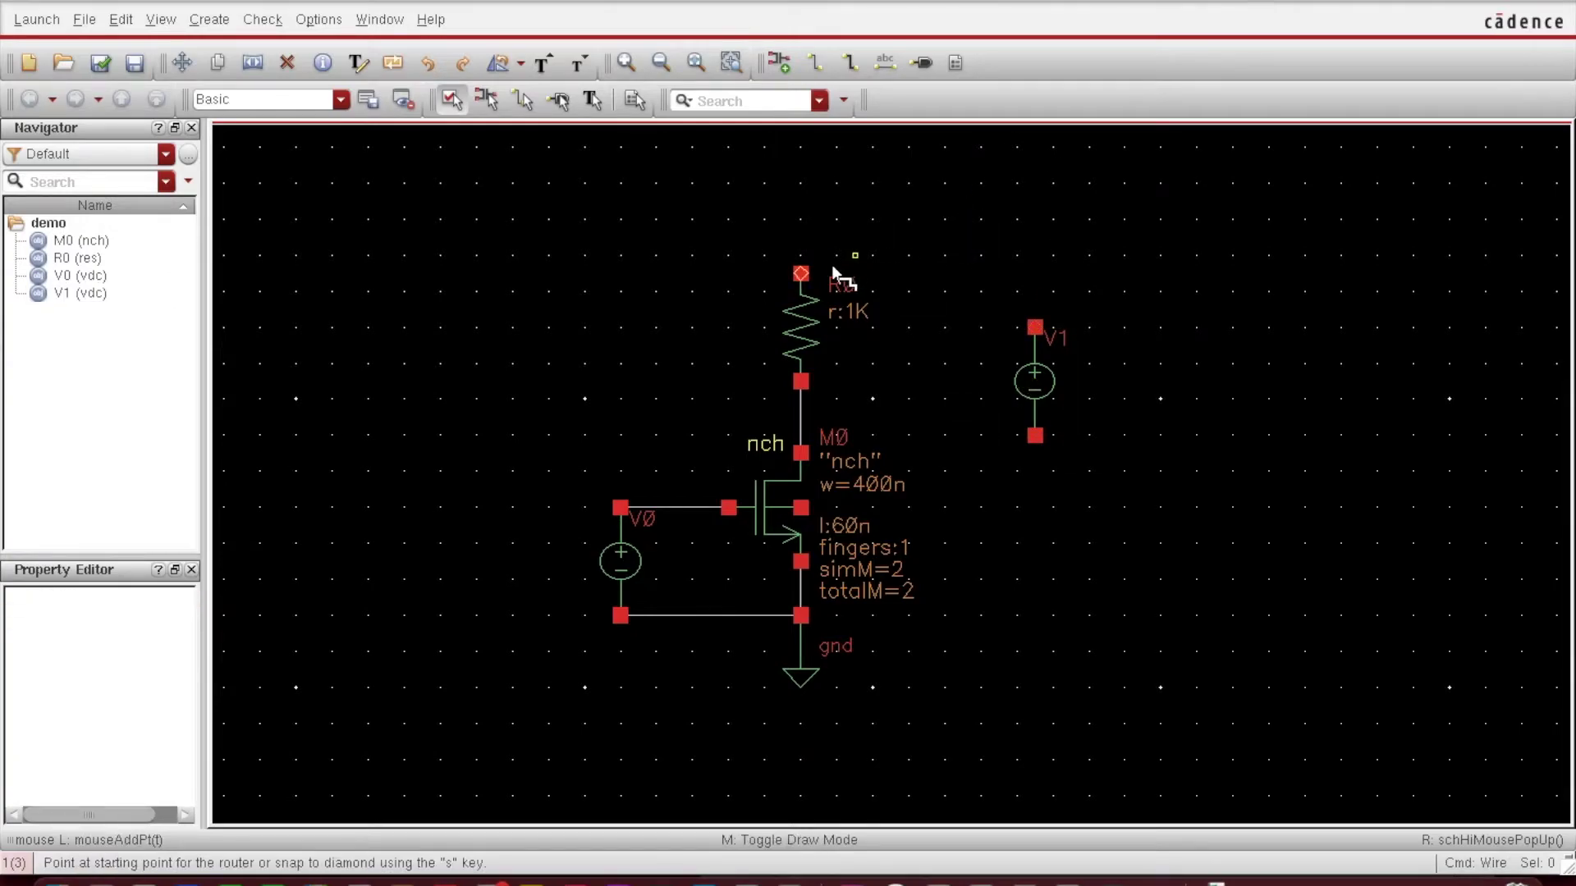
pyautogui.click(809, 275)
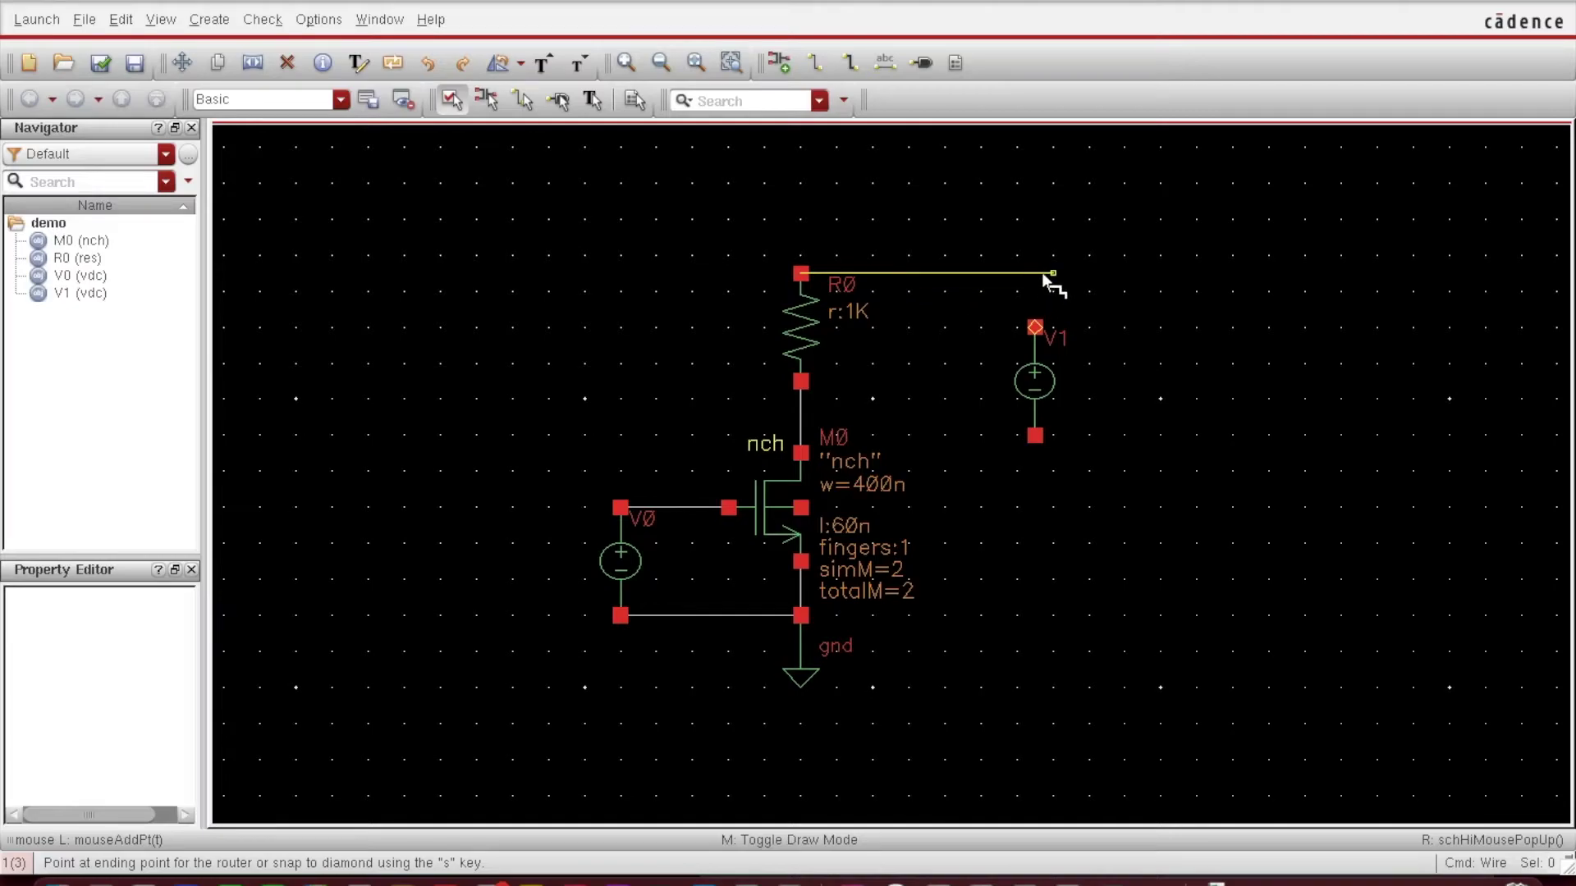
pyautogui.click(1035, 328)
pyautogui.click(1036, 435)
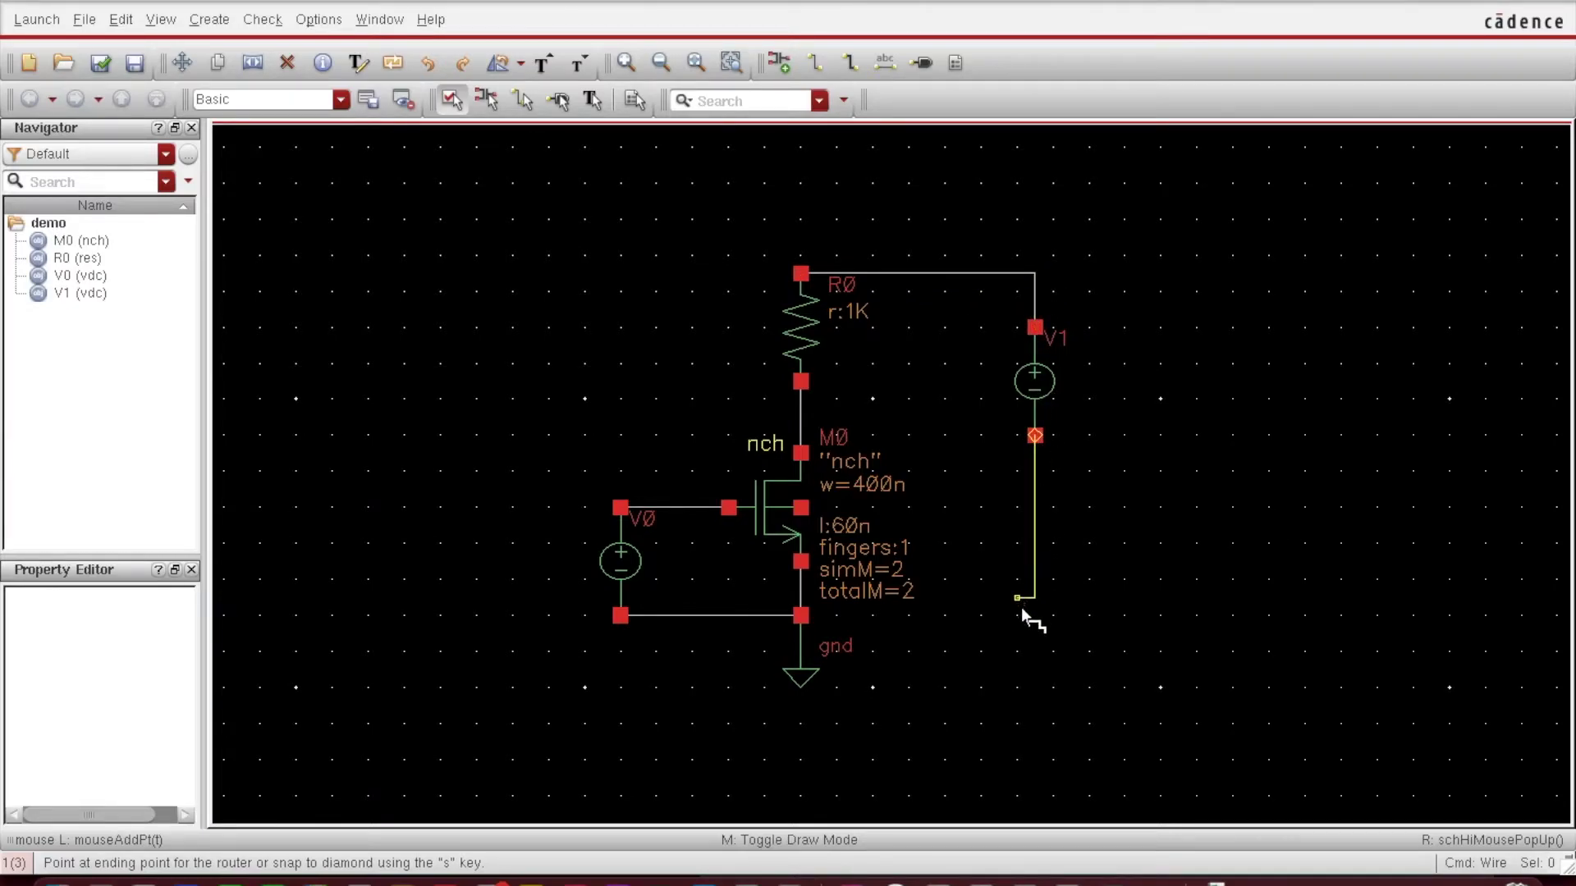
pyautogui.click(809, 614)
pyautogui.press('Escape')
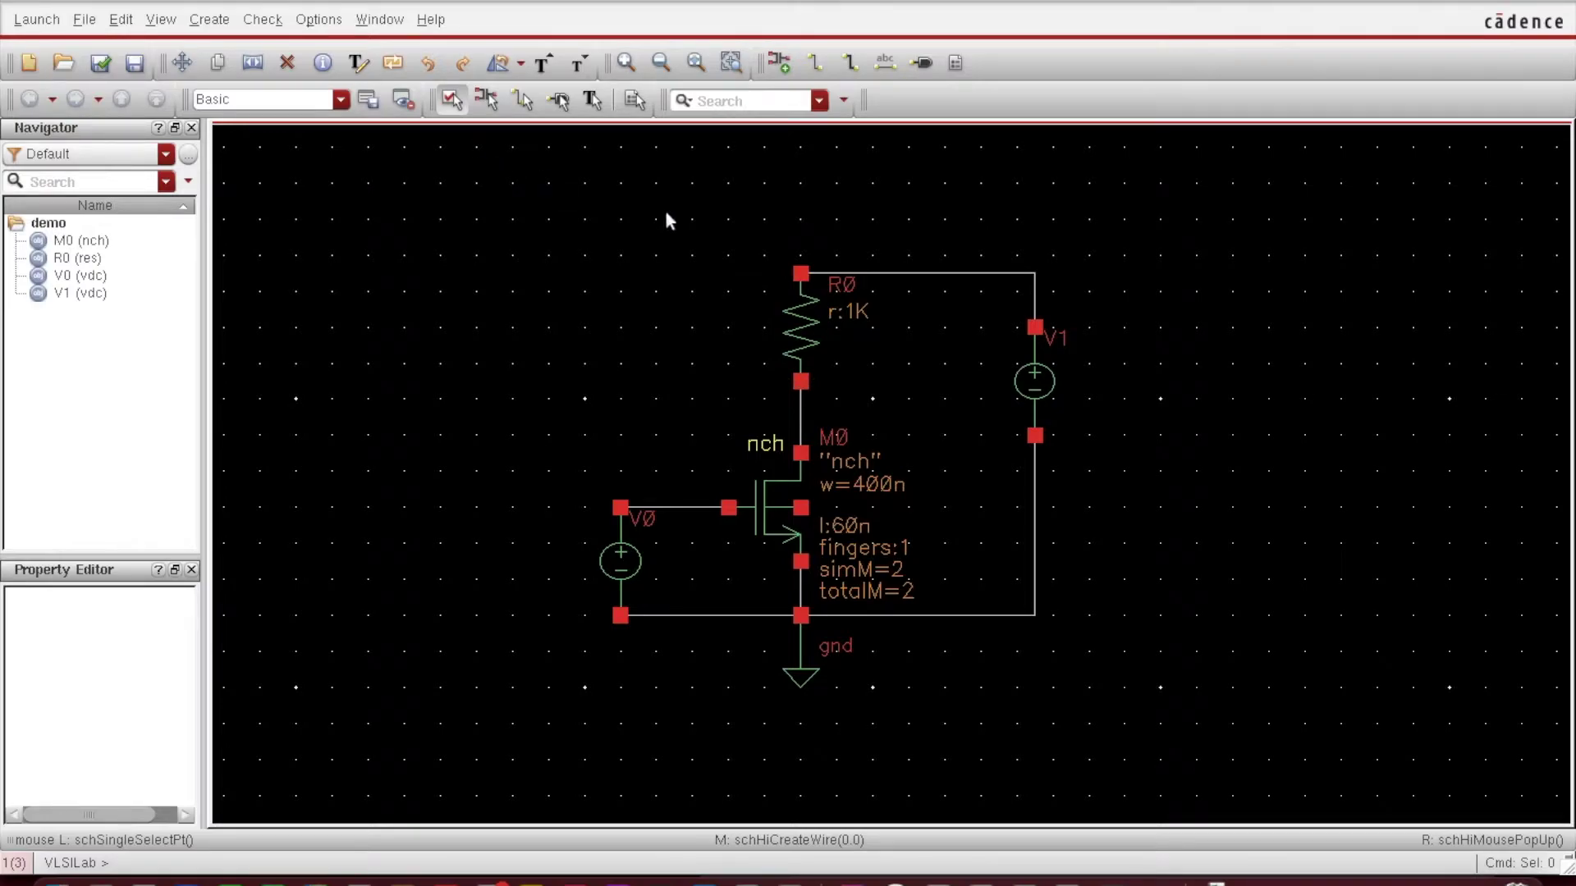
# Step: Set resistor R0's resistance to 10K ohms in its properties
pyautogui.click(800, 342)
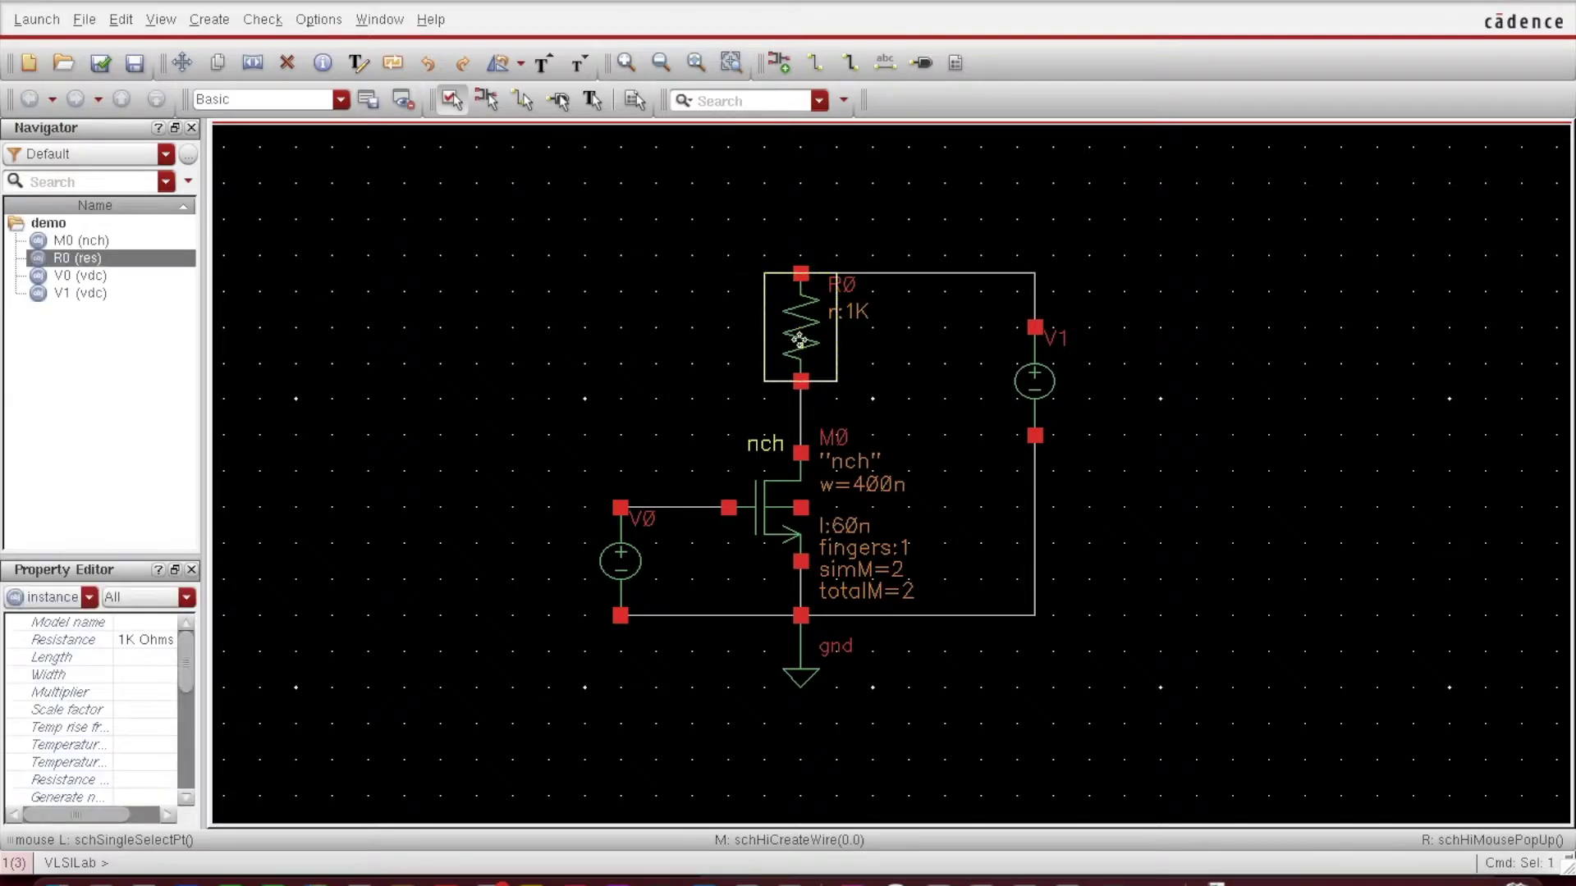
pyautogui.press('q')
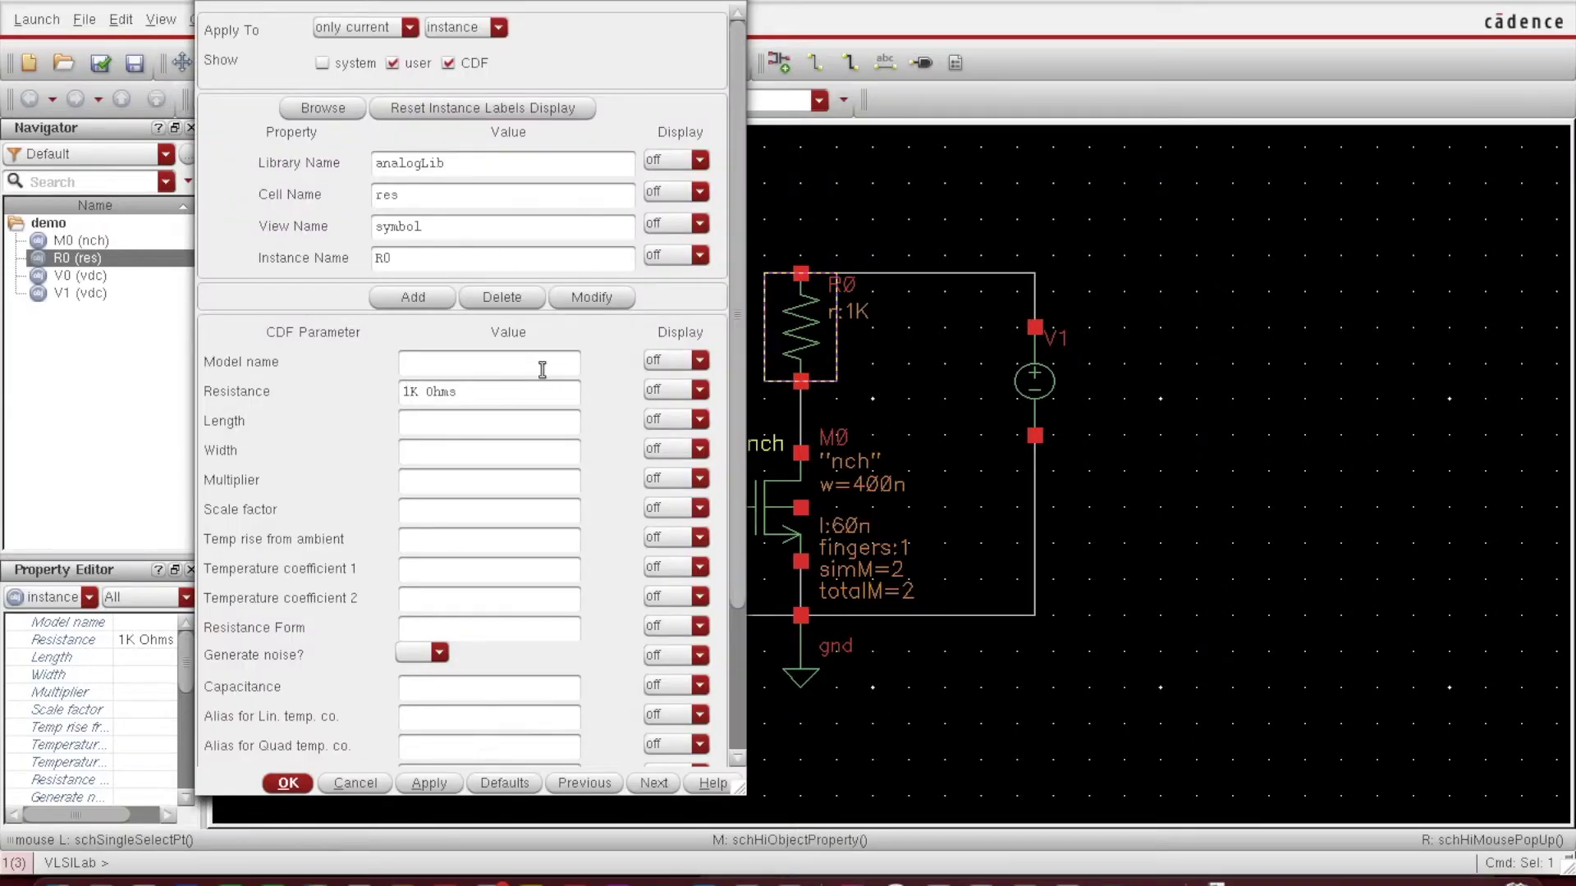
pyautogui.write('0')
pyautogui.press('Return')
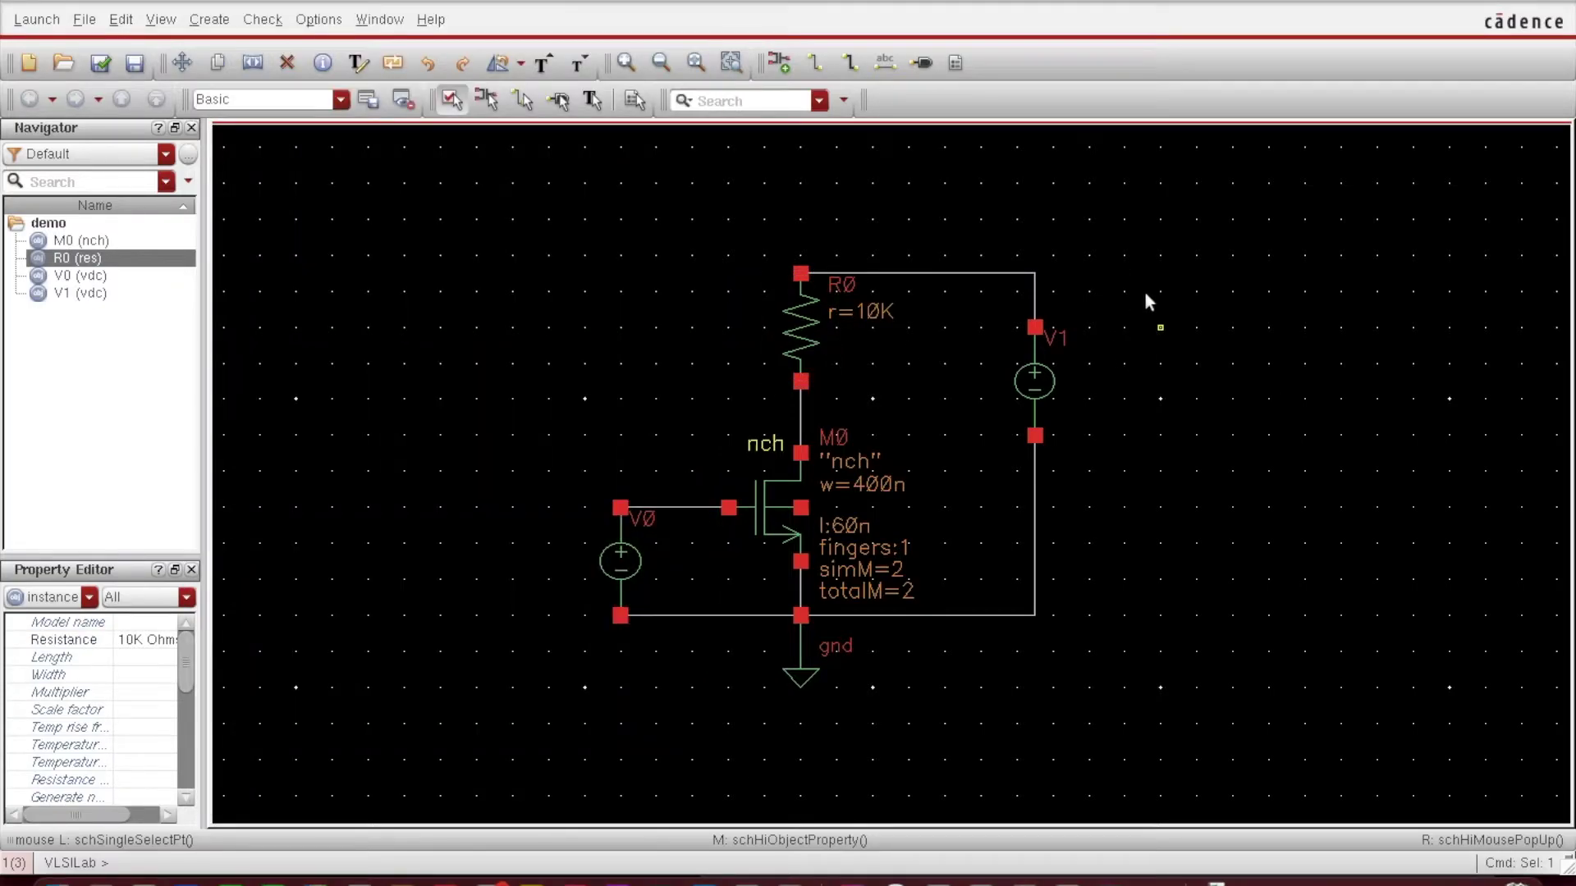
# Step: Set supply source V1's DC voltage to 1.8 V
pyautogui.click(624, 564)
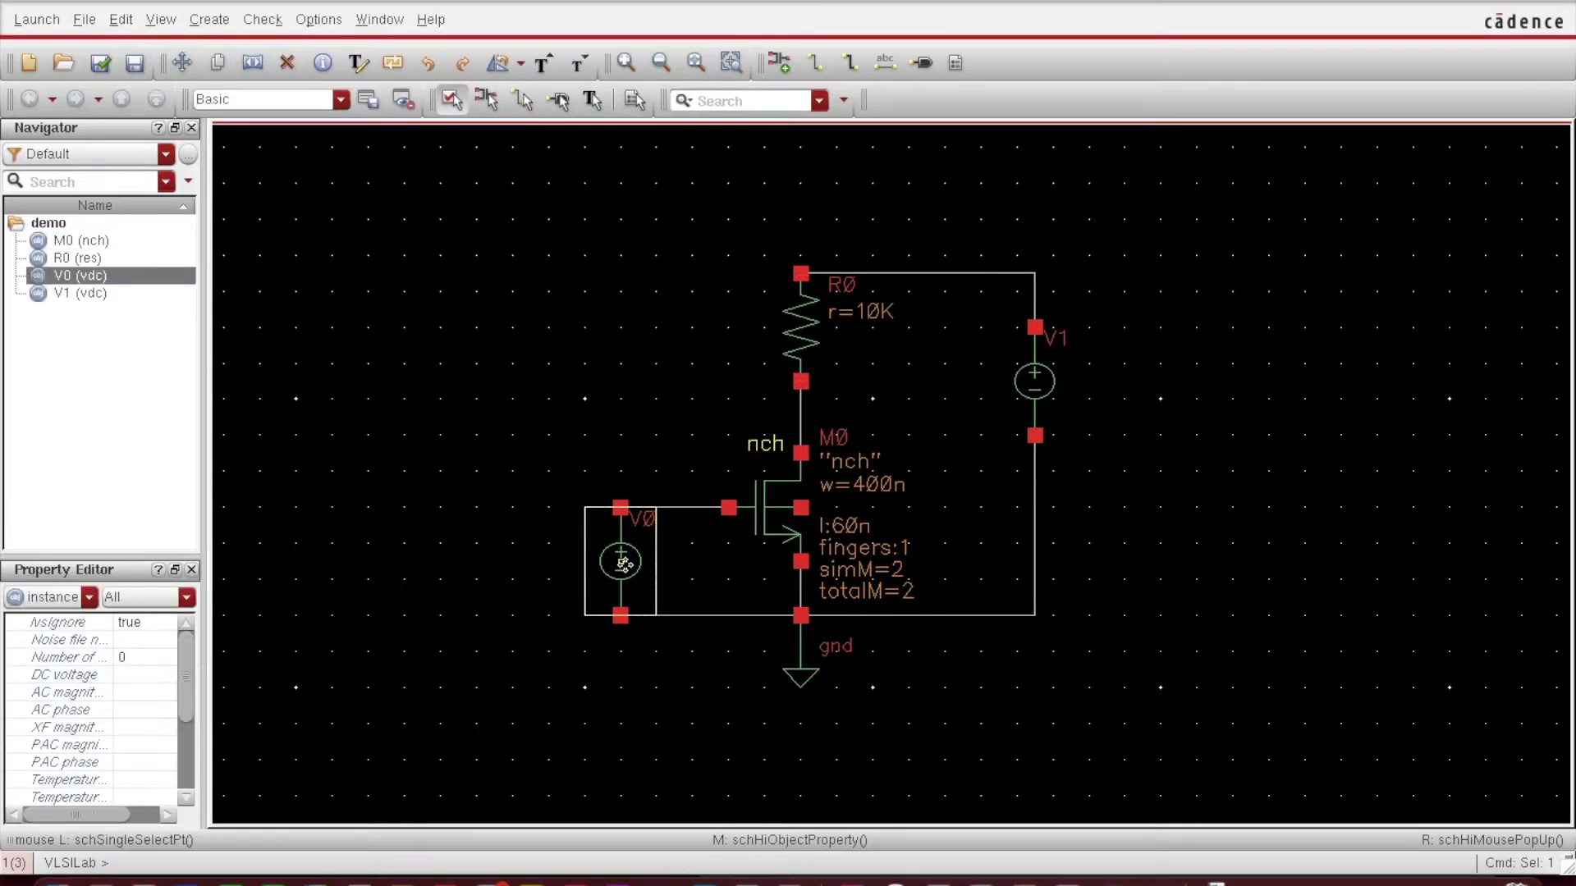
pyautogui.click(1036, 384)
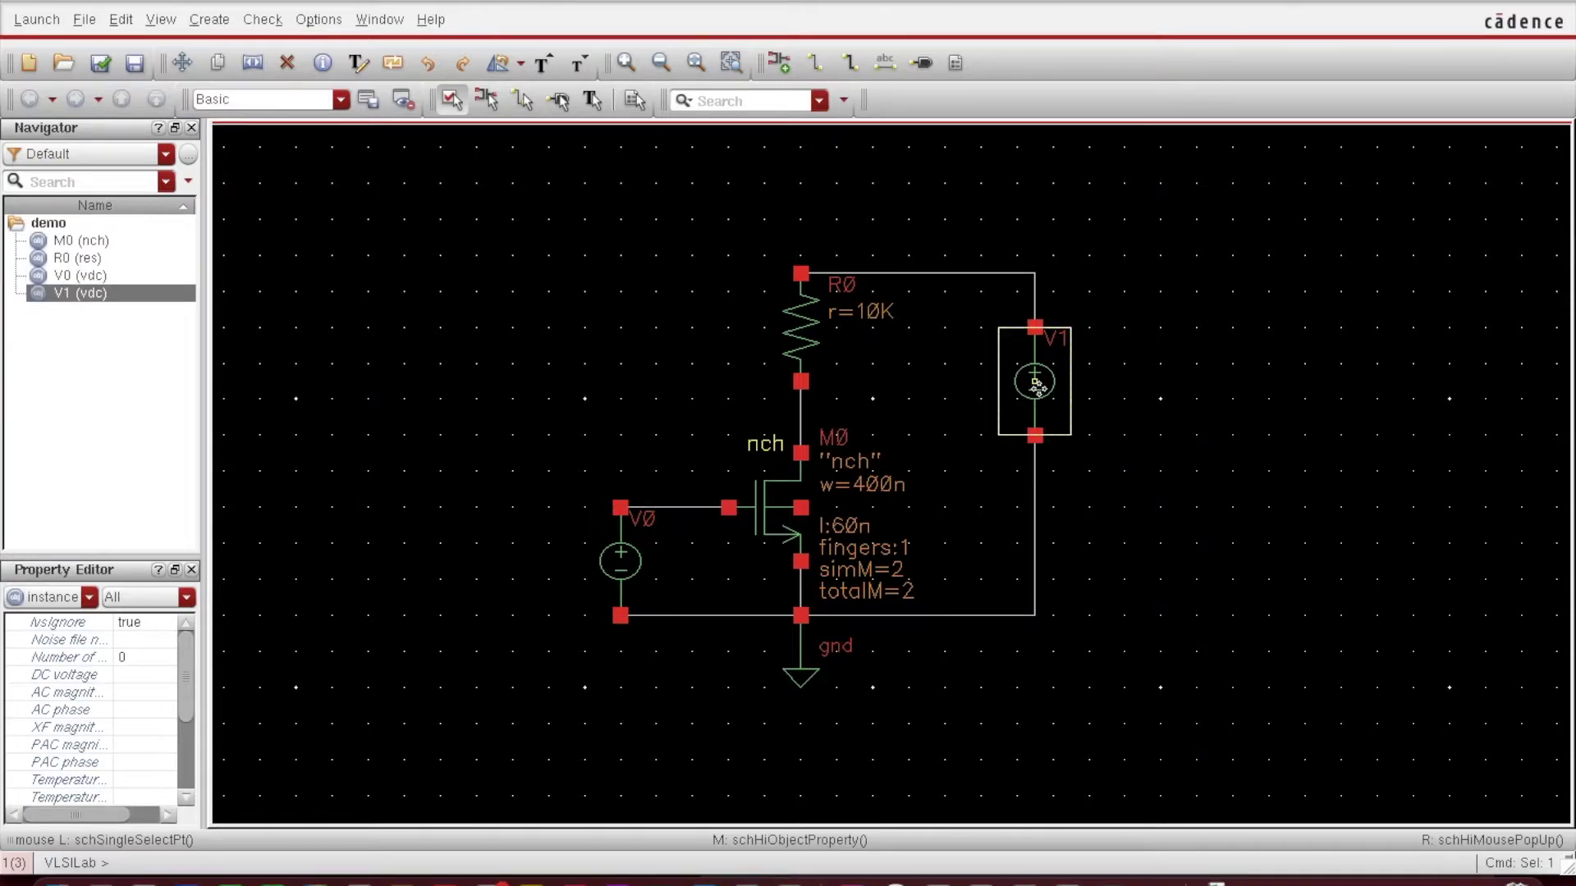
pyautogui.press('q')
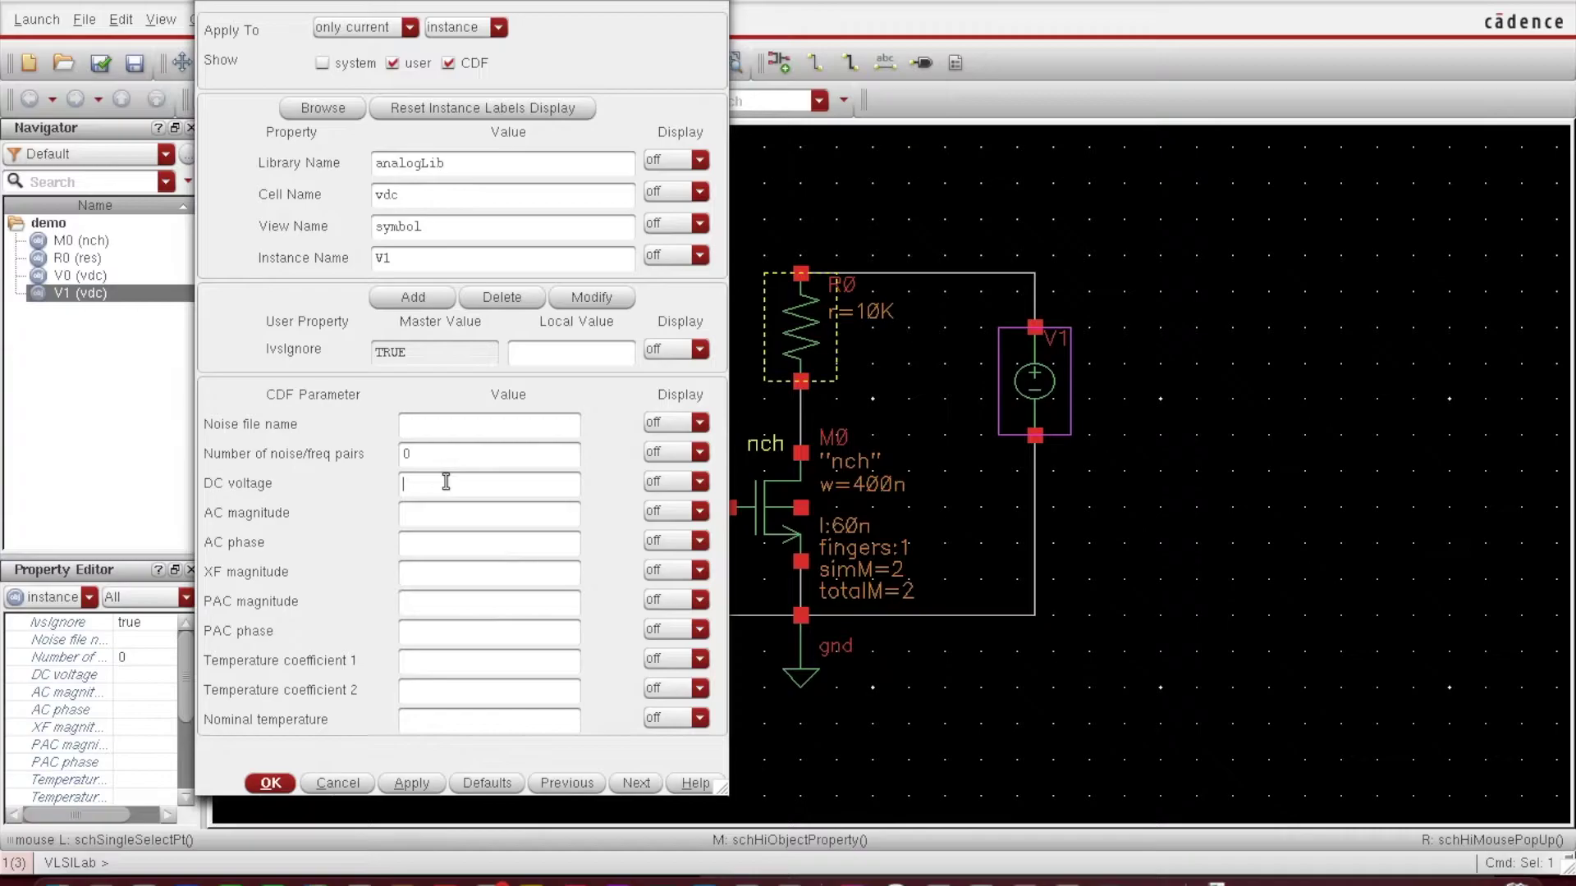
pyautogui.write('1.8 V')
pyautogui.press('Tab')
pyautogui.click(279, 783)
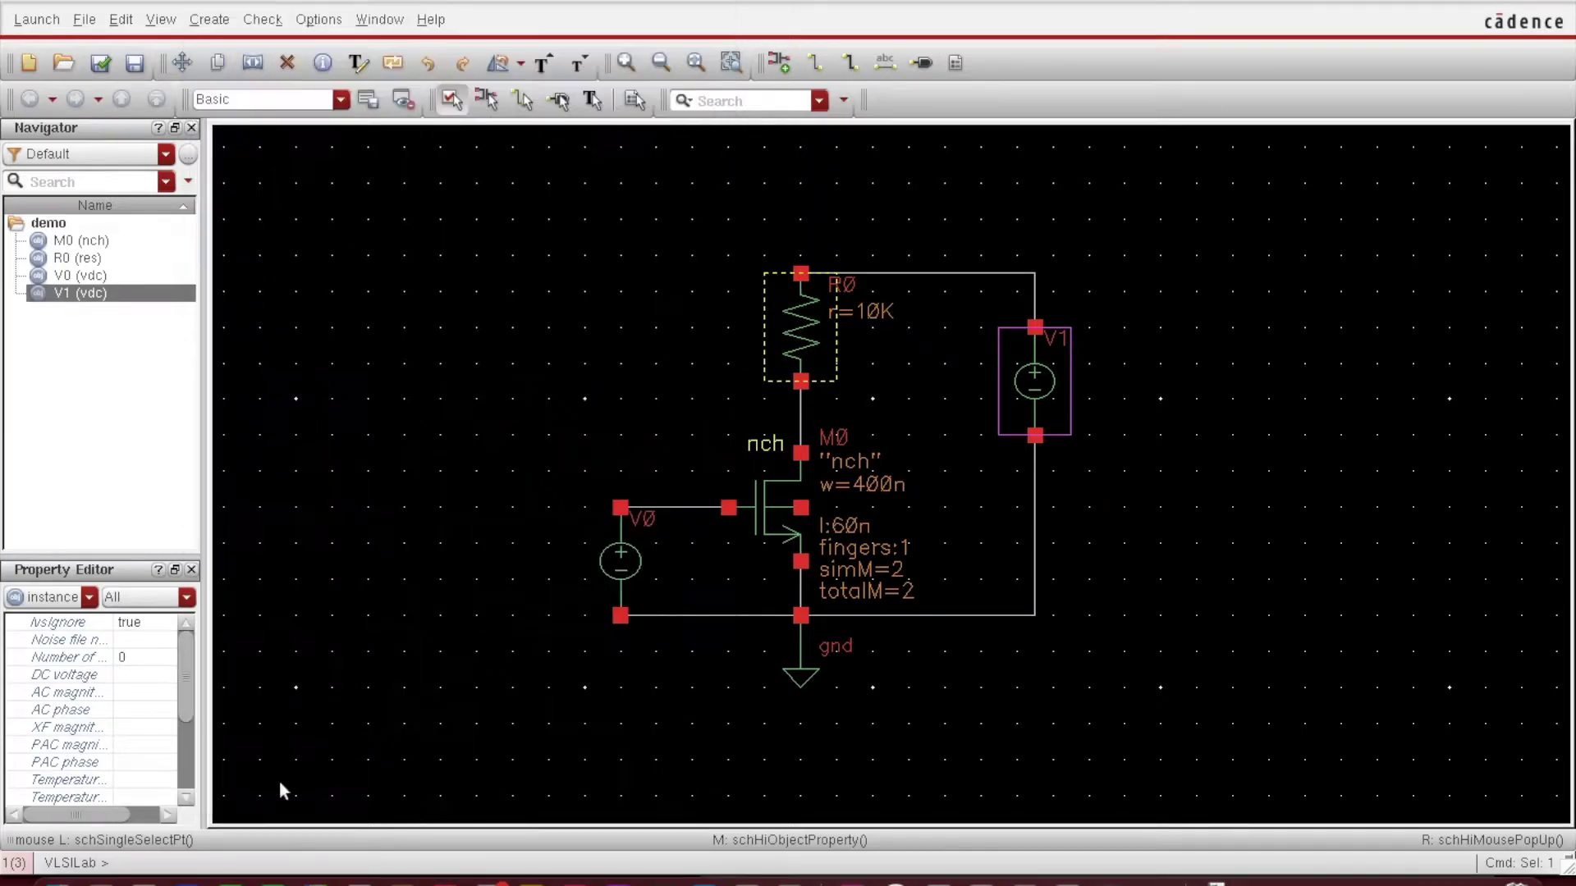
# Step: Set gate source V0's DC voltage to 0.65 V and clear the selection
pyautogui.click(611, 577)
pyautogui.press('q')
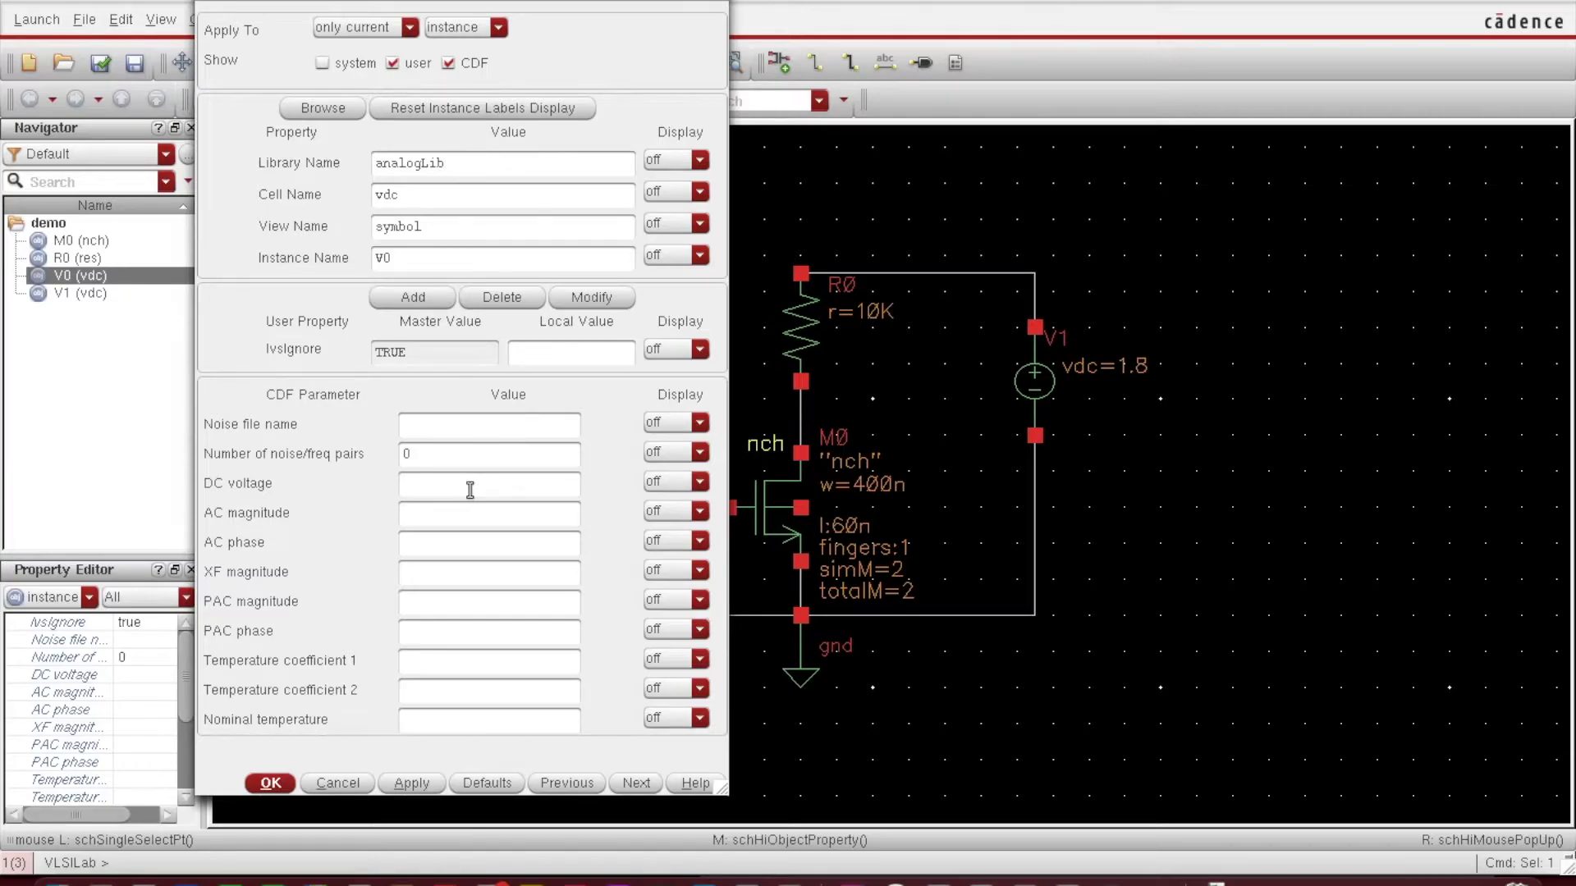
pyautogui.write('0.65')
pyautogui.click(462, 515)
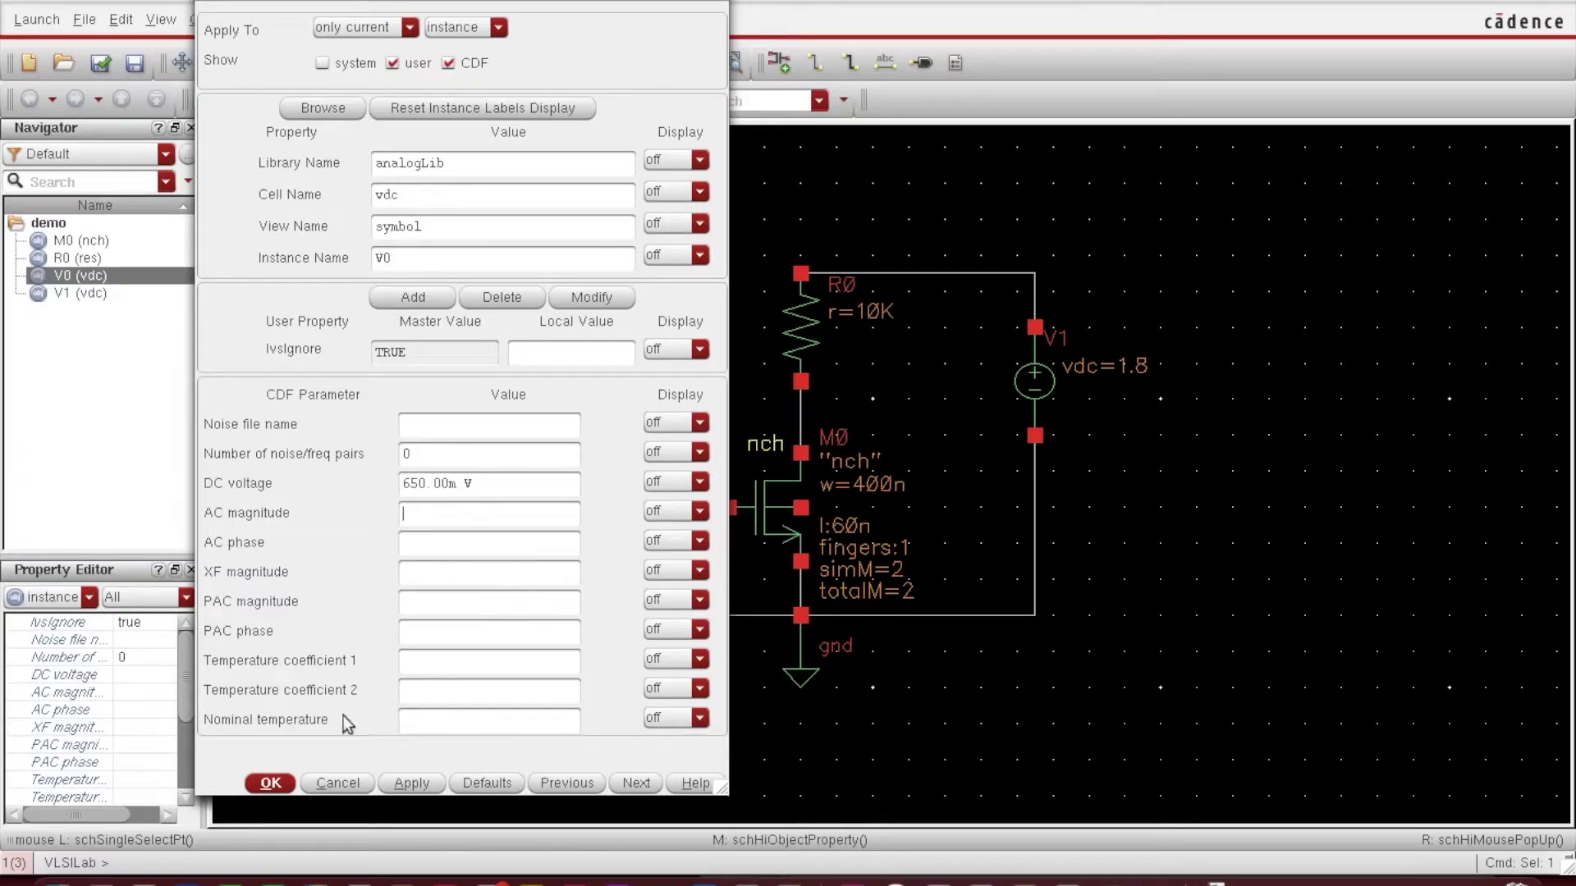
pyautogui.click(271, 783)
pyautogui.click(1178, 565)
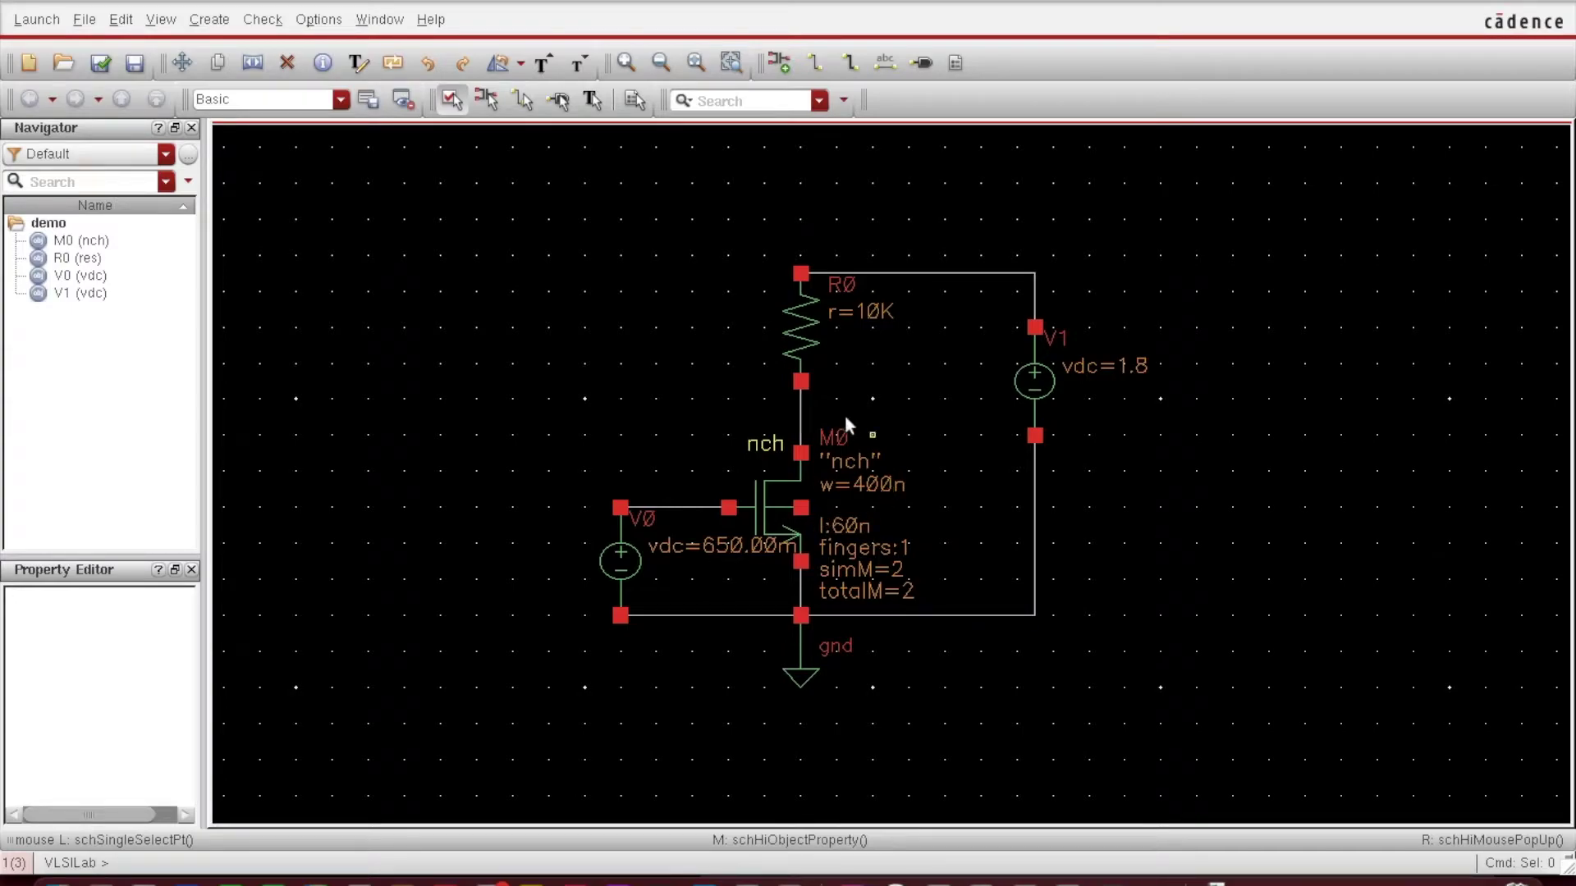
# Step: Wire M0's unconnected body pin to the bottom ground net
pyautogui.press('w')
pyautogui.click(803, 509)
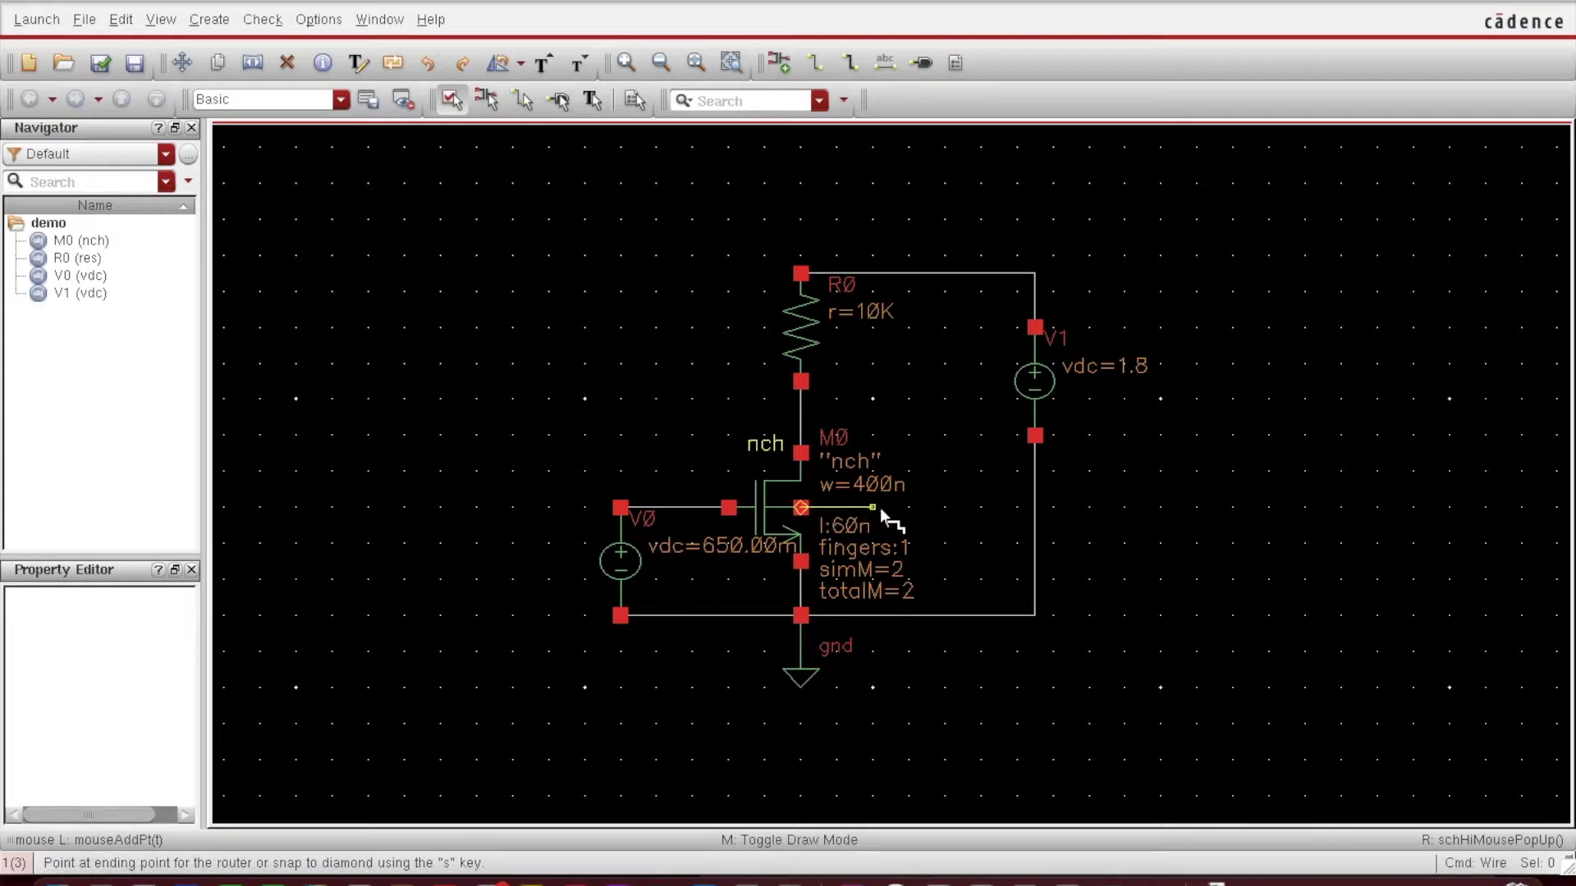
pyautogui.click(890, 616)
pyautogui.press('Escape')
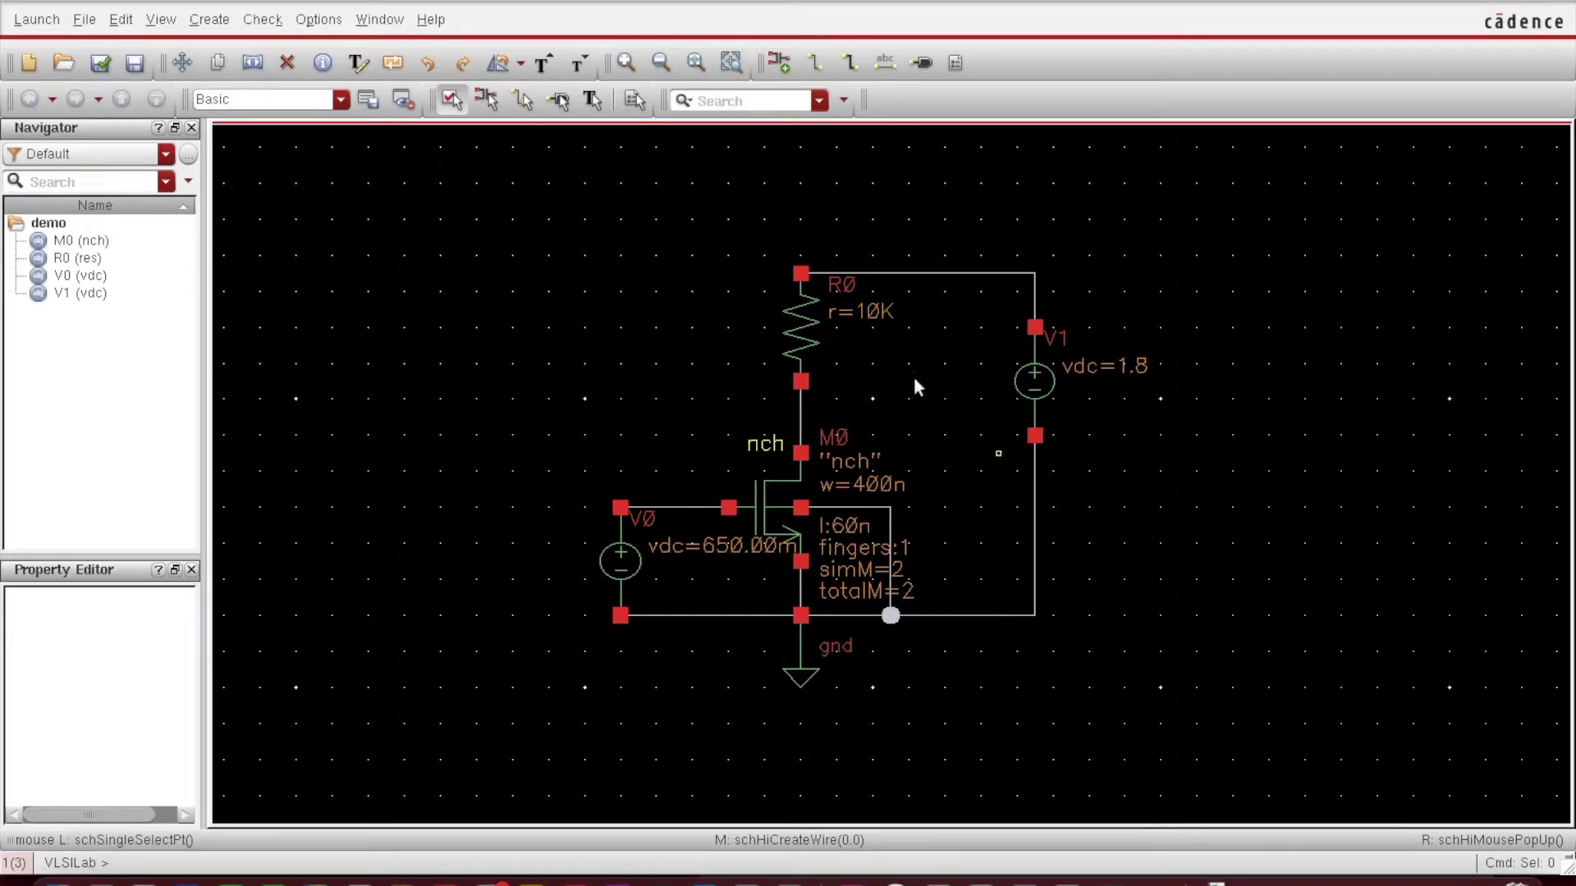
# Step: Check and save the schematic, then launch ADE L
pyautogui.click(99, 79)
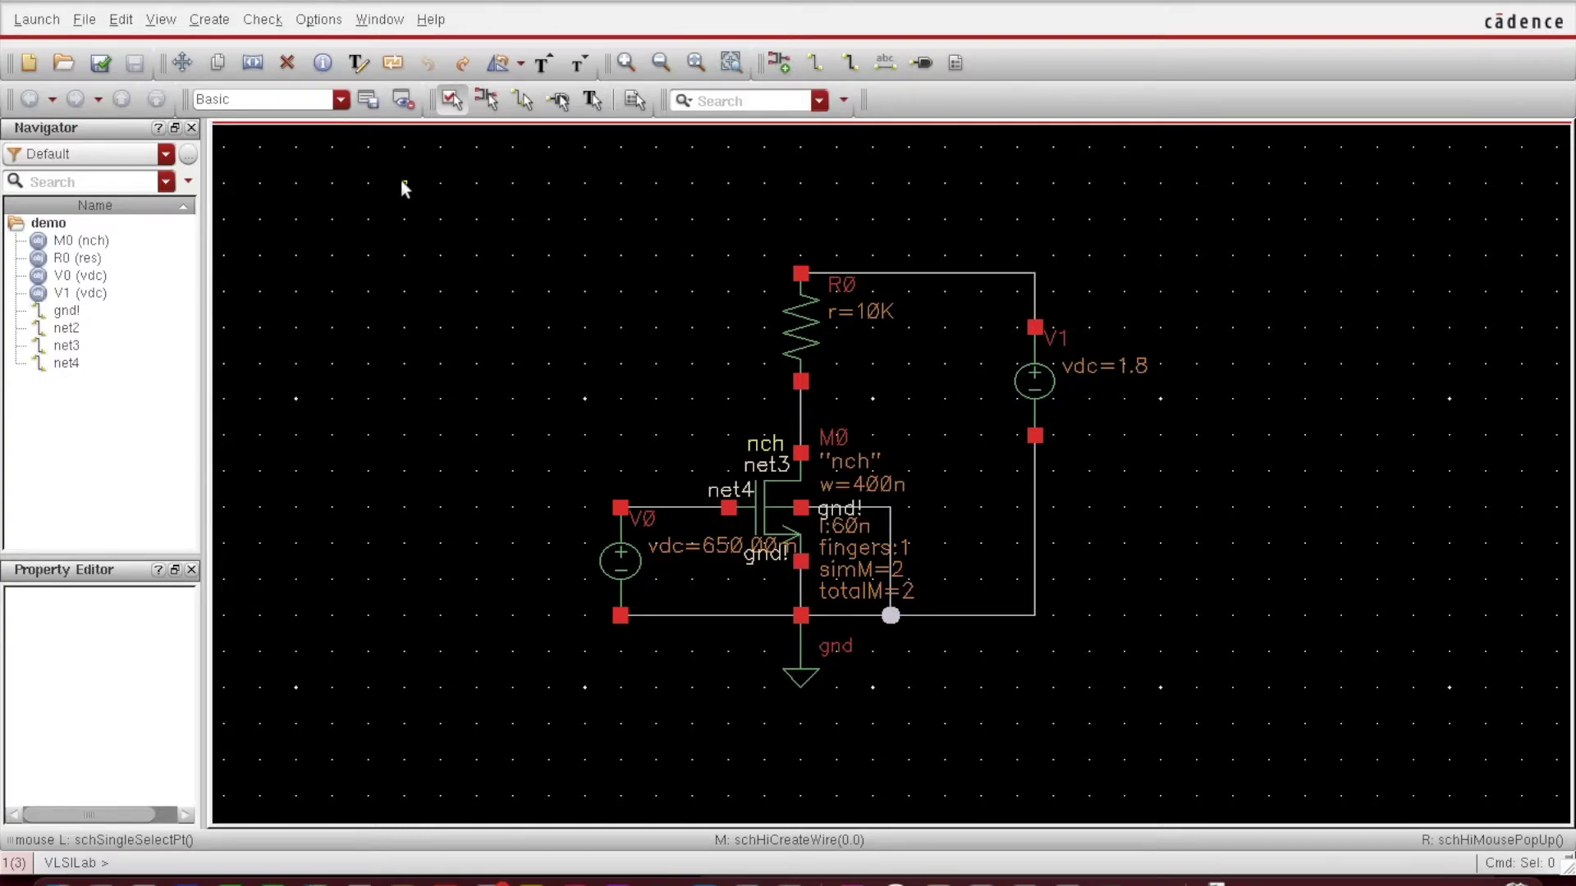
pyautogui.click(37, 20)
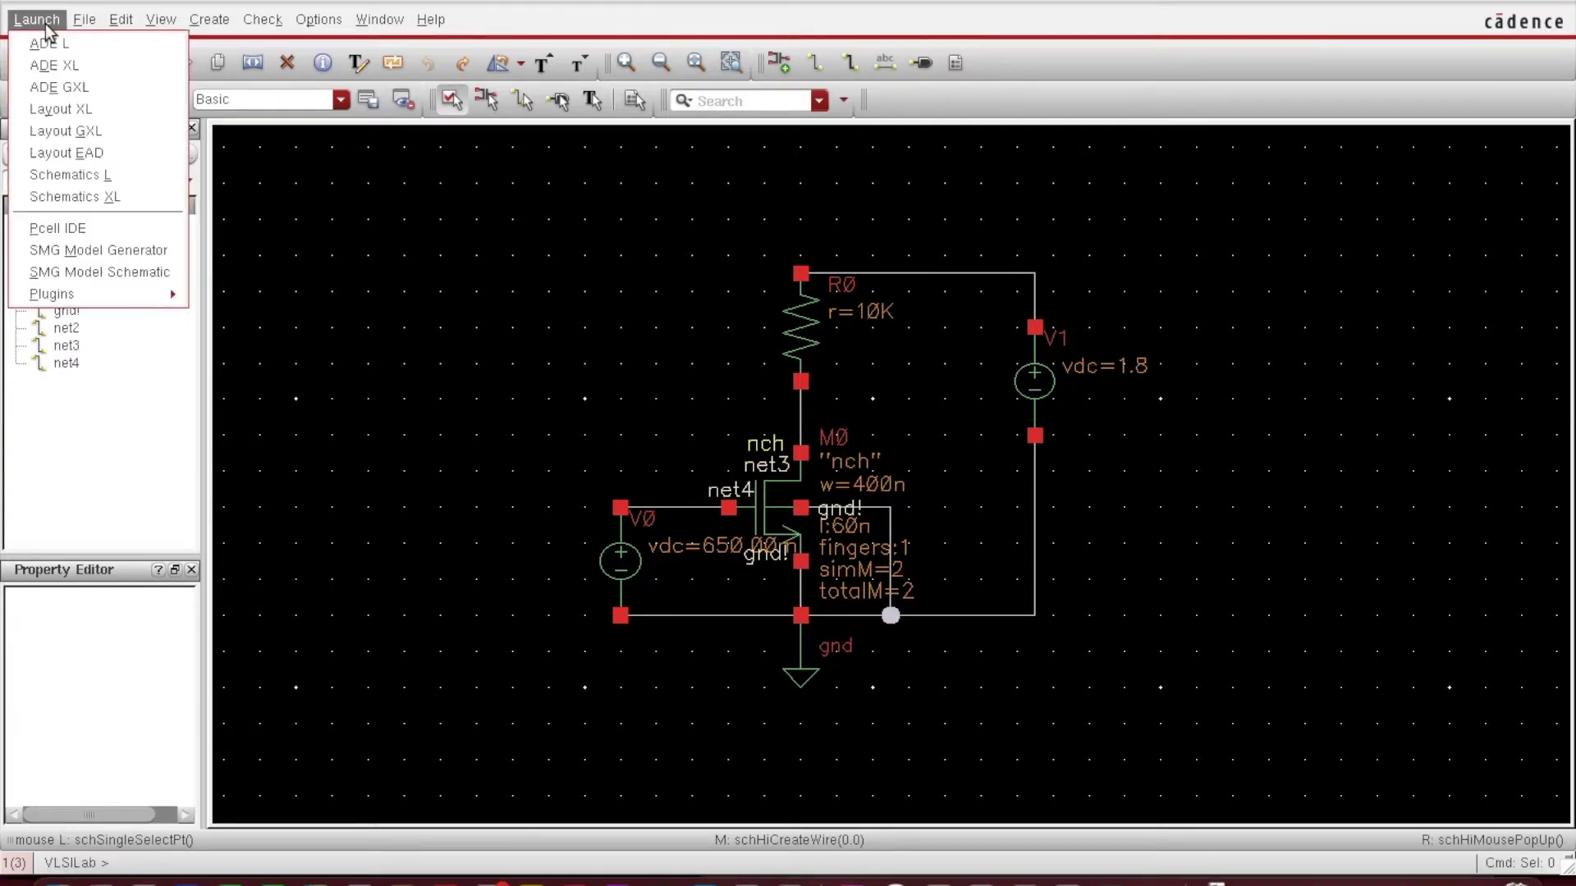
pyautogui.click(85, 64)
# Step: Dismiss the license notice, move ADE L aside, and open the Choosing Analyses form
pyautogui.press('Return')
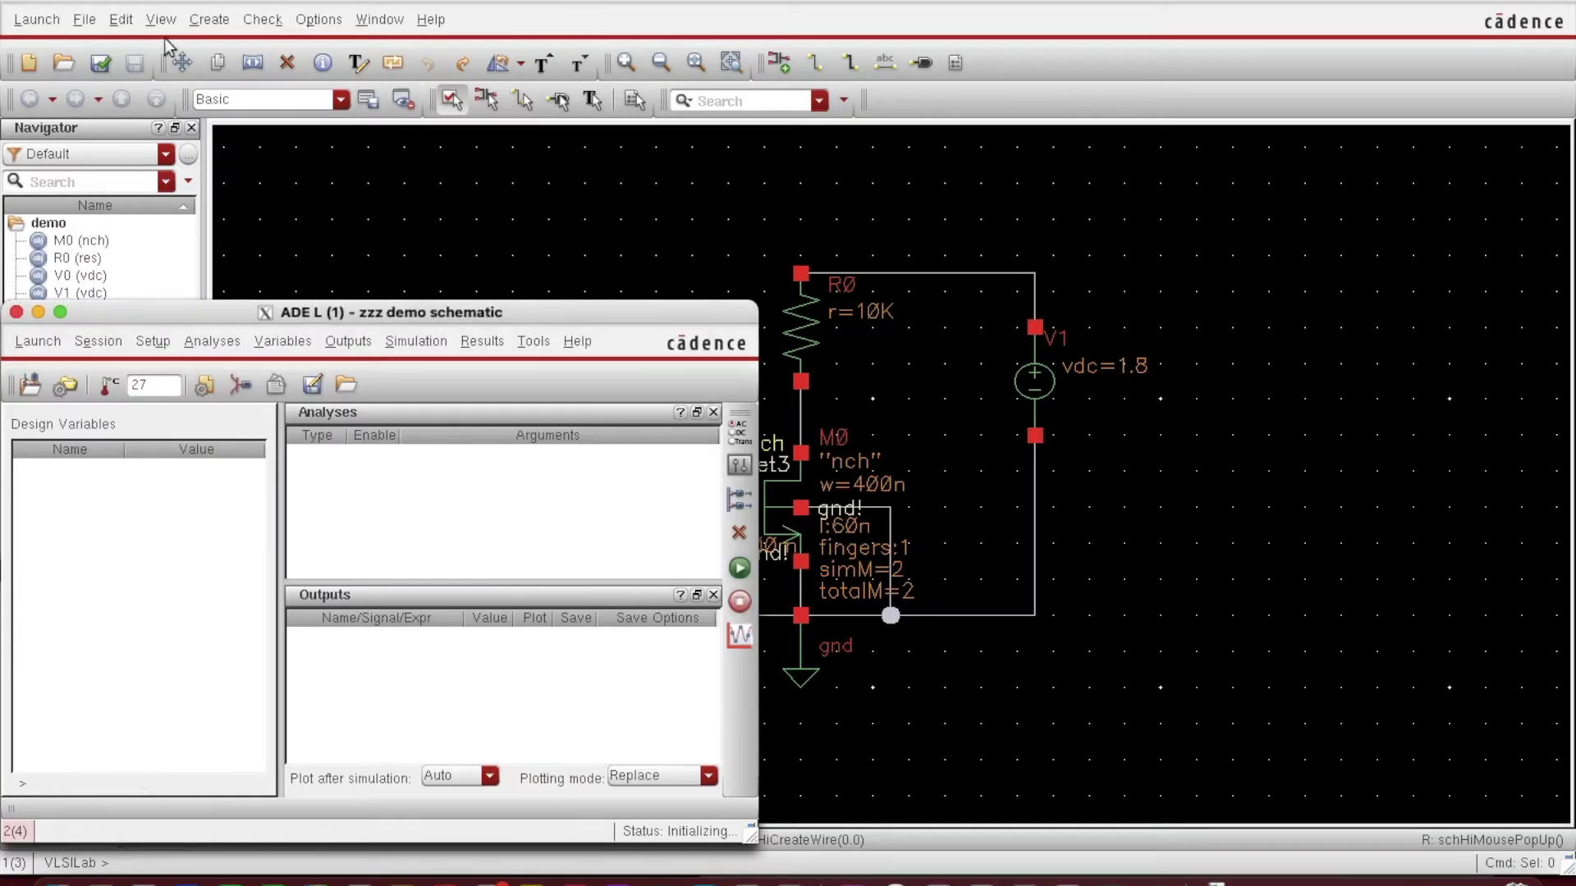
pyautogui.moveTo(289, 320); pyautogui.dragTo(360, 79)
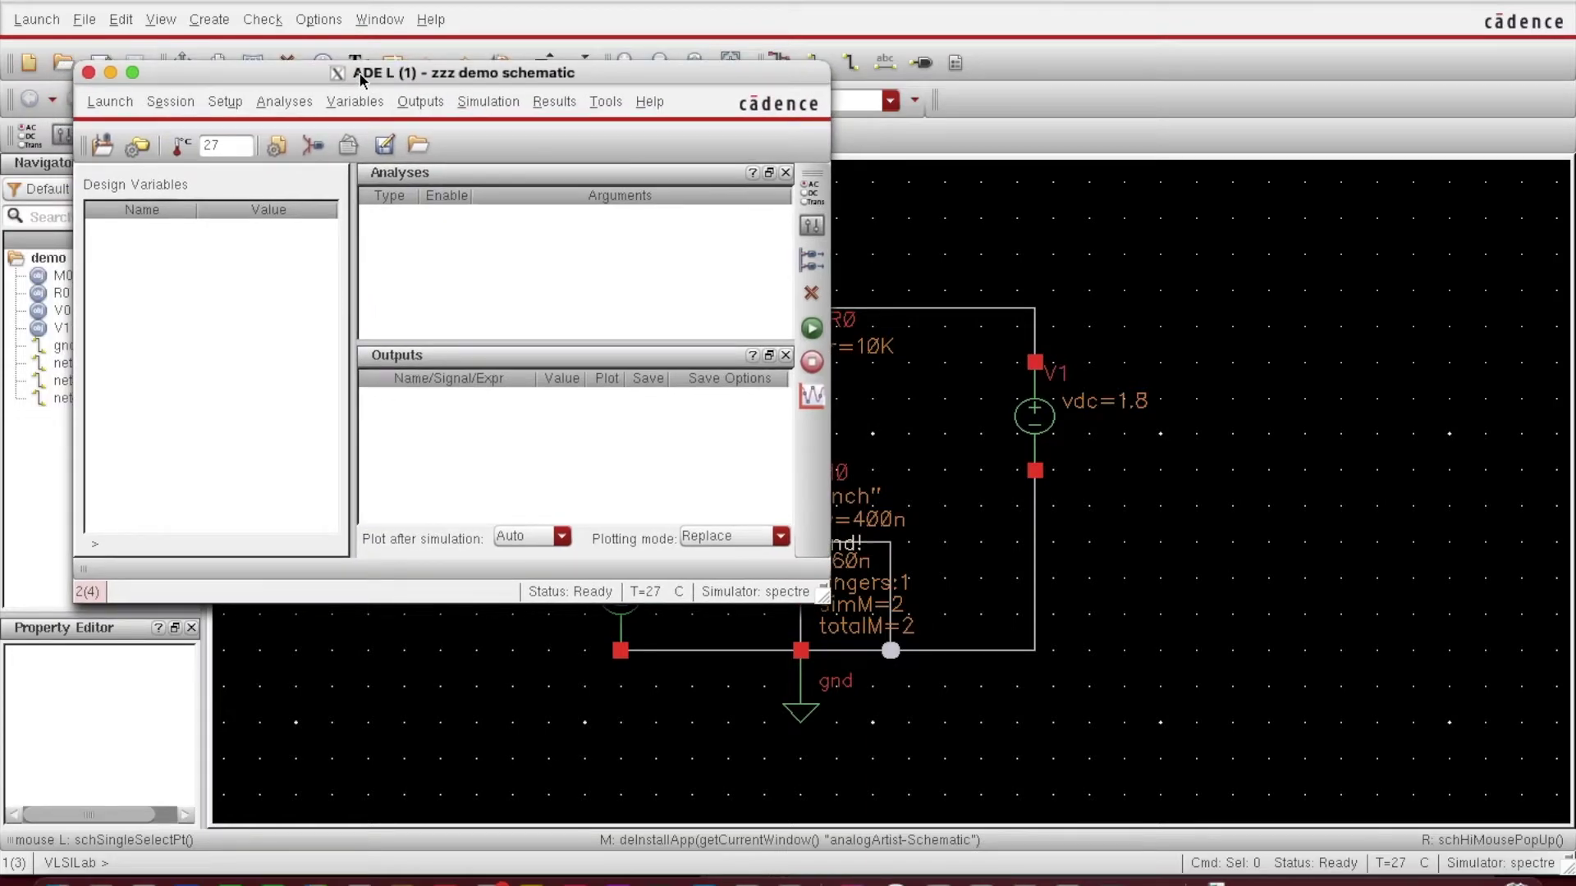
pyautogui.click(269, 104)
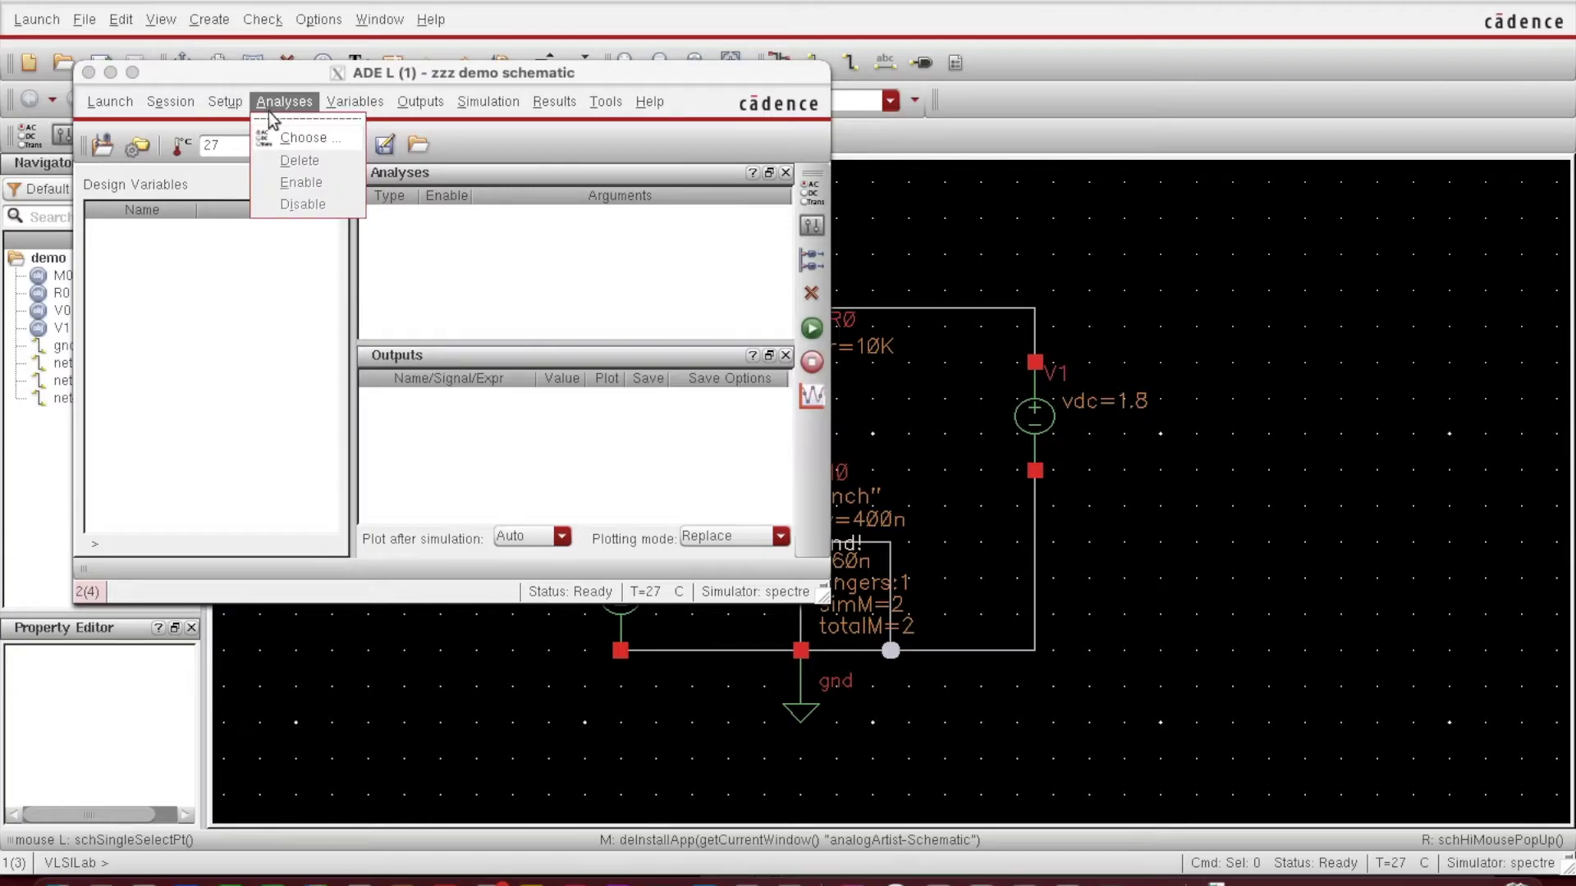
pyautogui.click(288, 147)
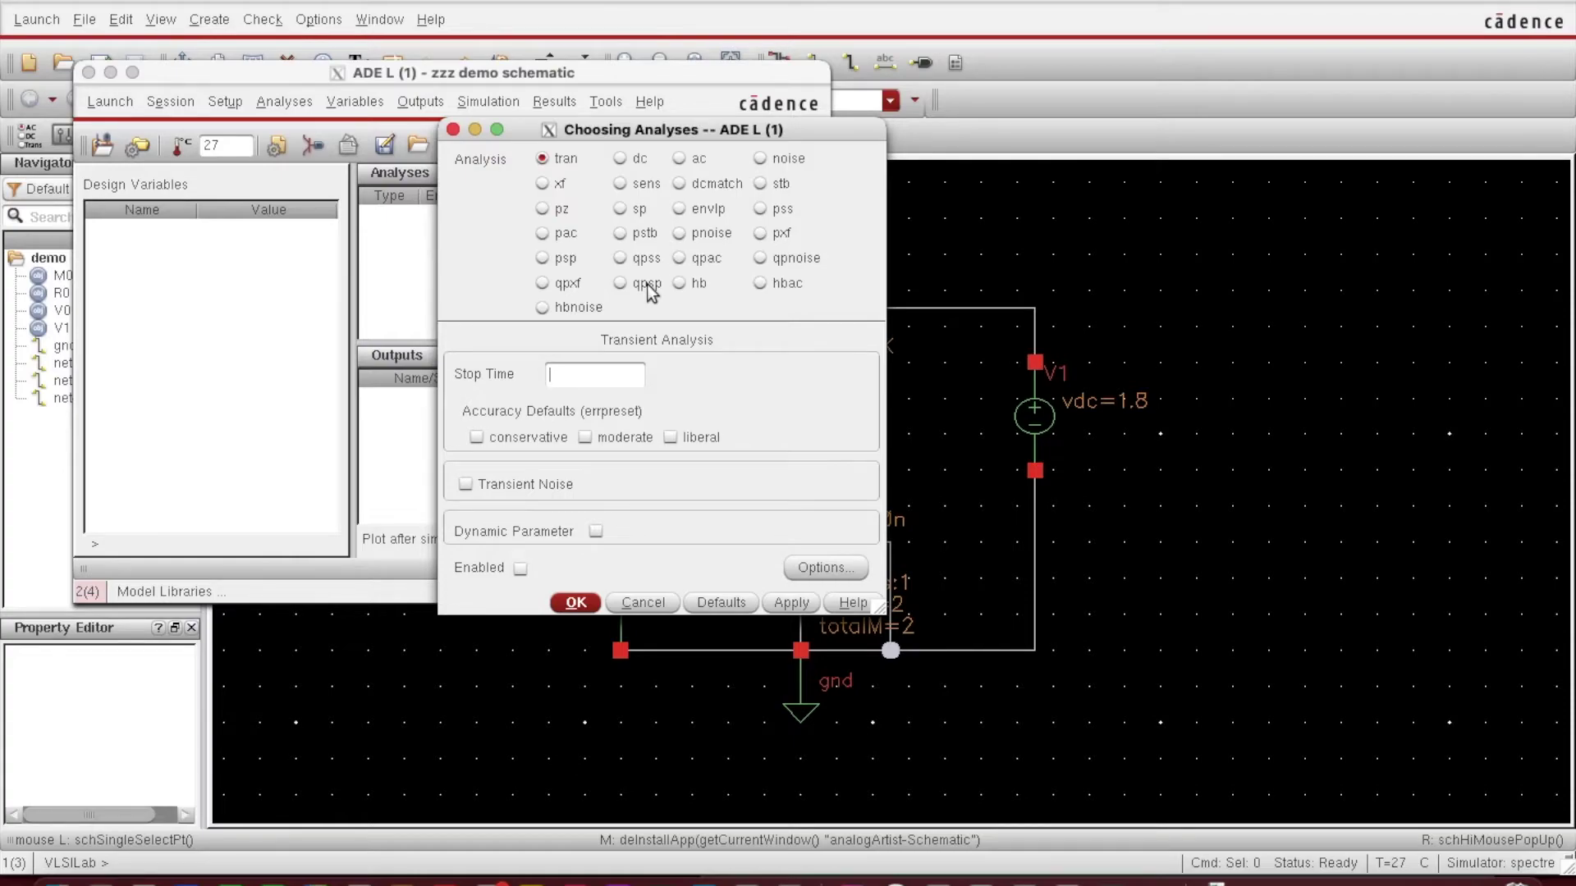
# Step: Add a dc analysis with Save DC Operating Point ticked, then Netlist and Run
pyautogui.click(622, 162)
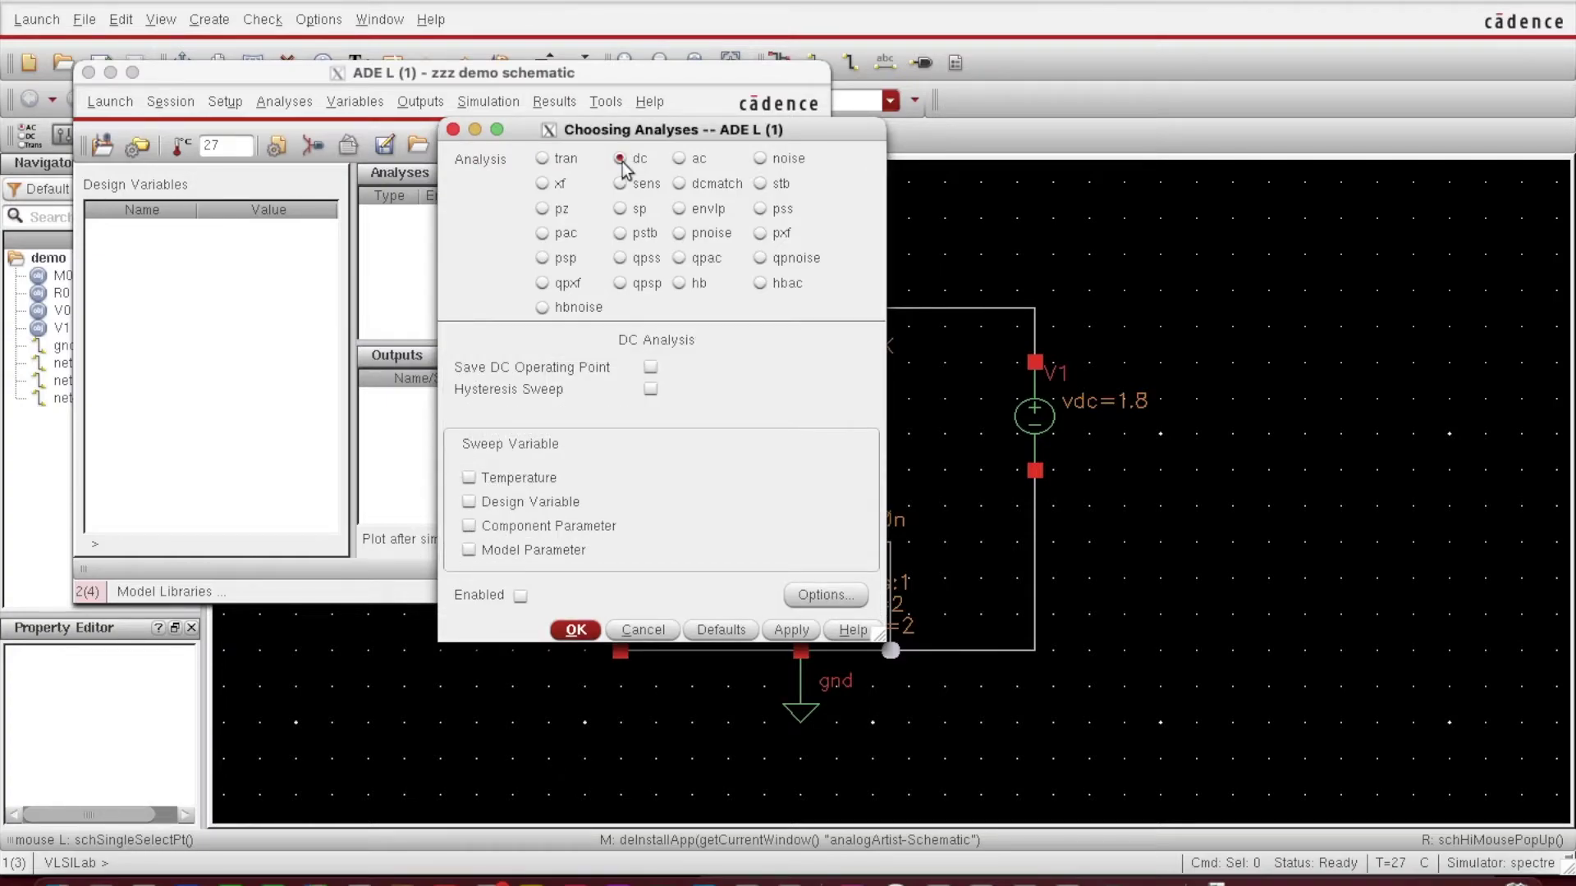
pyautogui.click(648, 368)
pyautogui.click(577, 632)
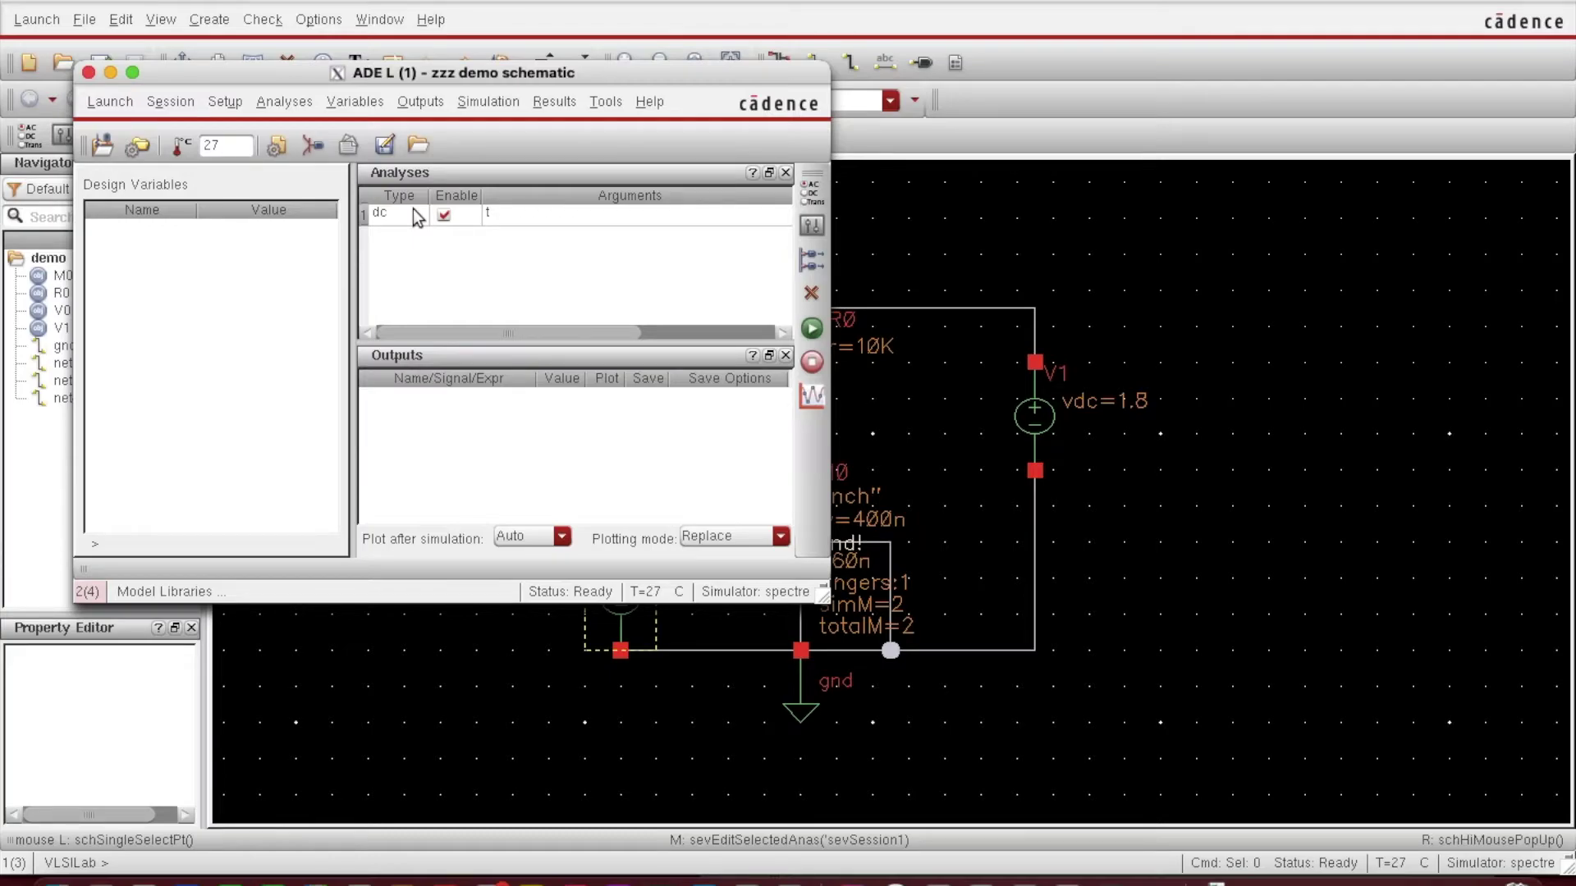
pyautogui.click(810, 330)
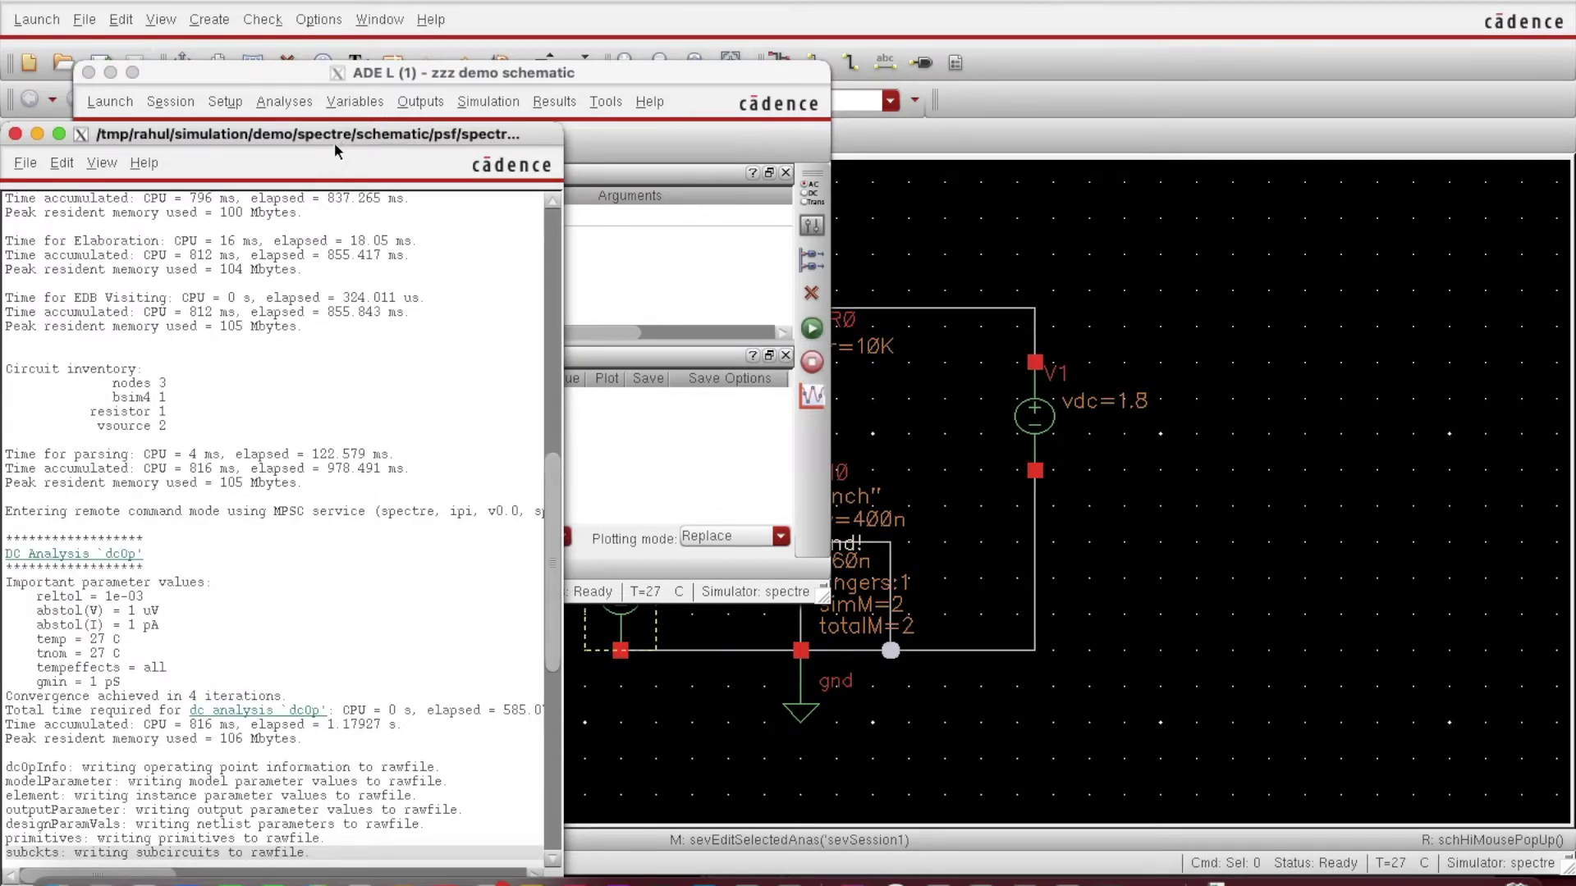
# Step: Move the Spectre log aside and return to ADE L, closing the Results menu unused
pyautogui.moveTo(333, 141); pyautogui.dragTo(376, 67)
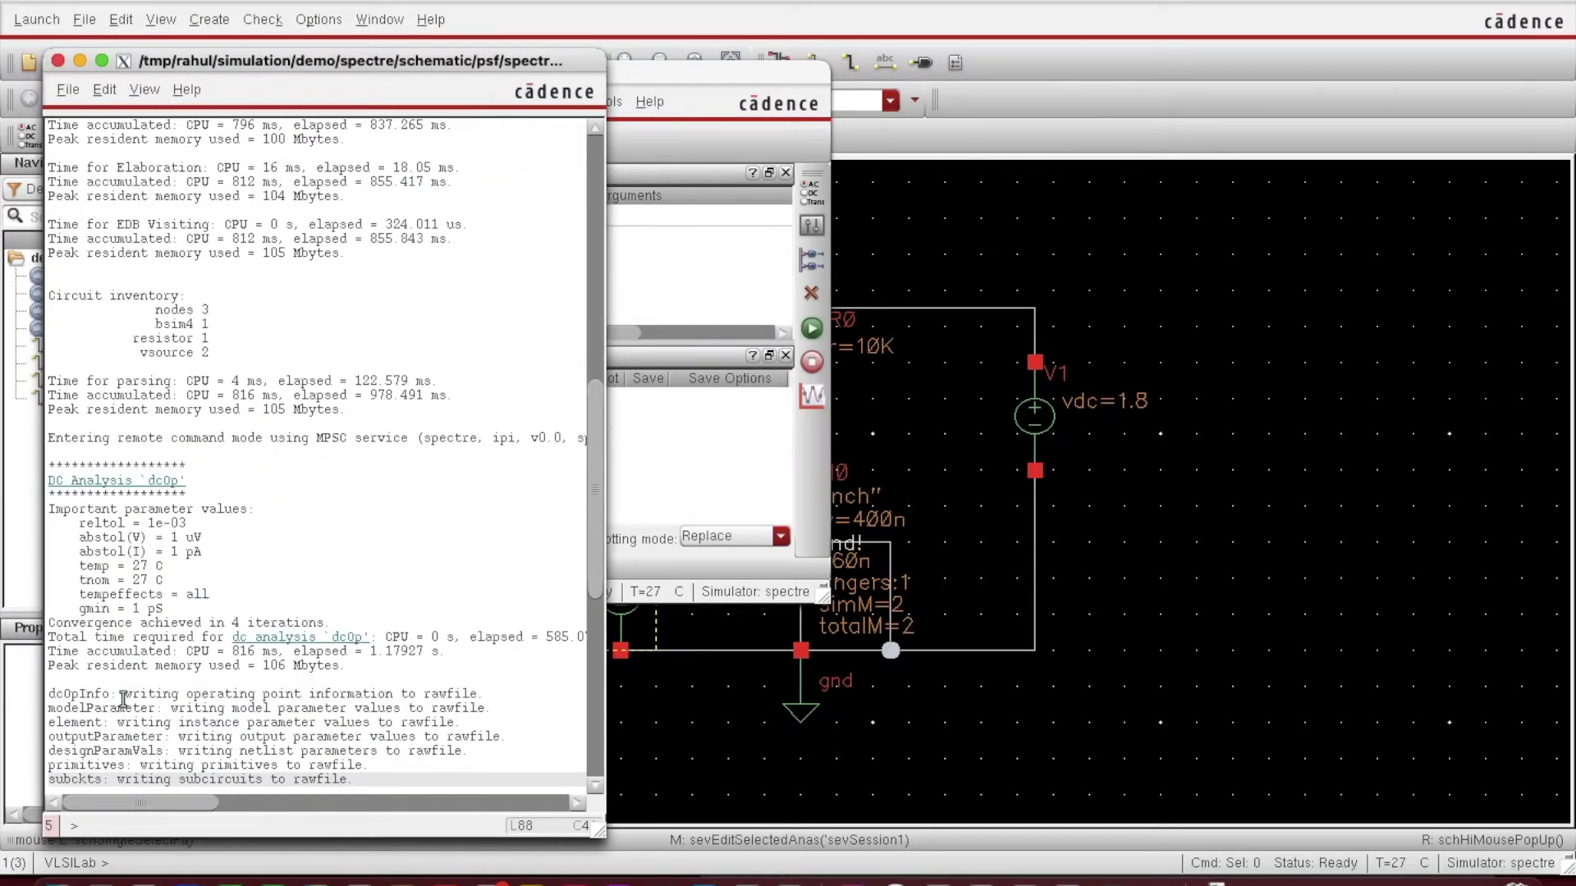
pyautogui.click(627, 446)
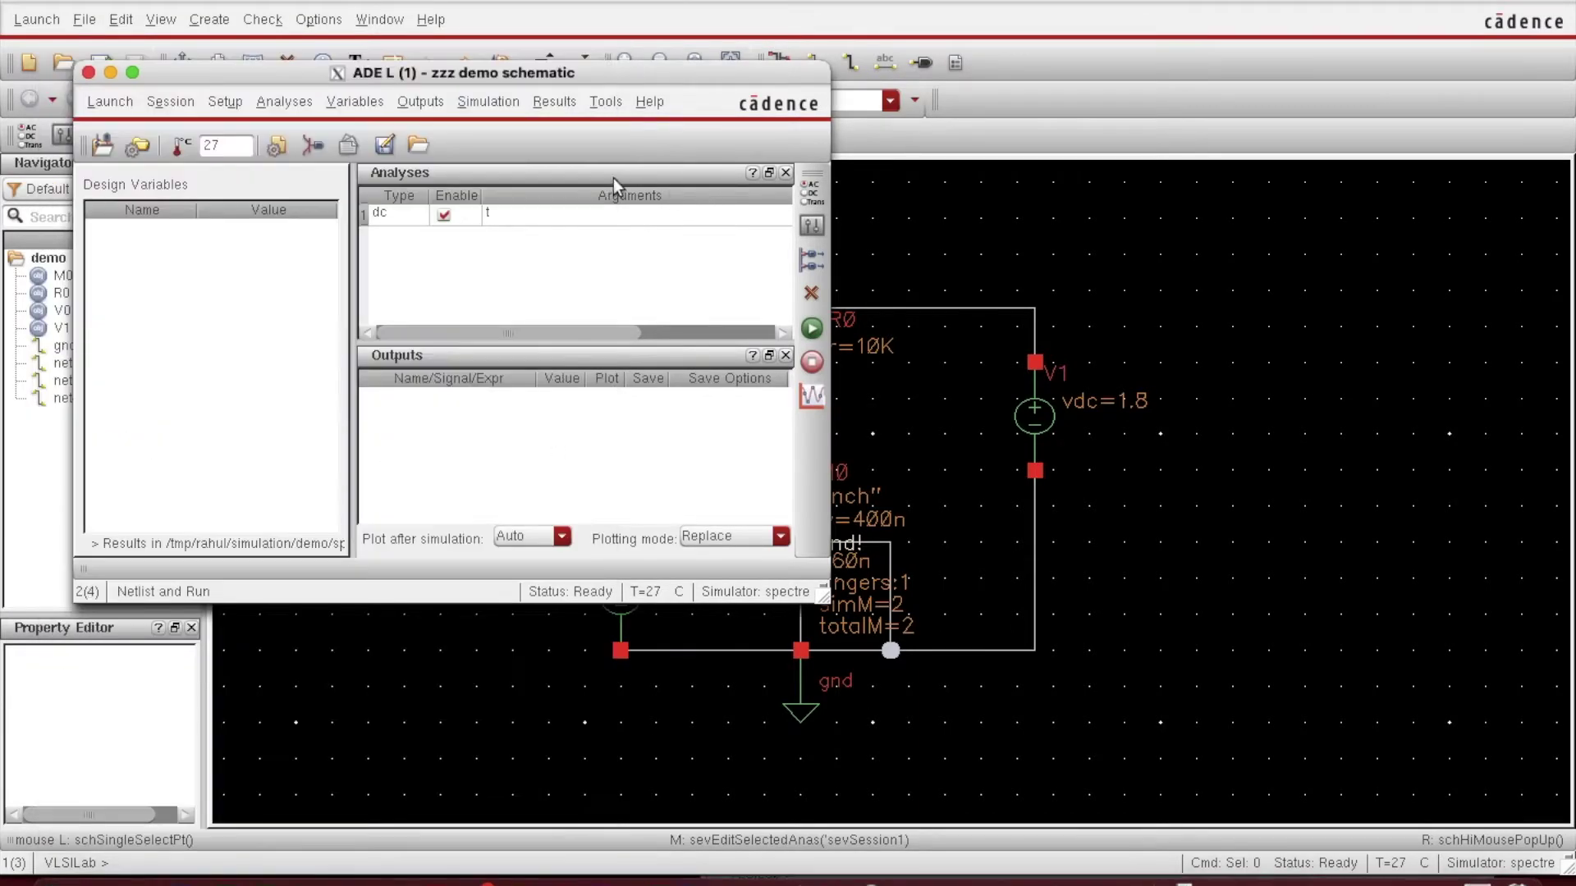
pyautogui.click(552, 102)
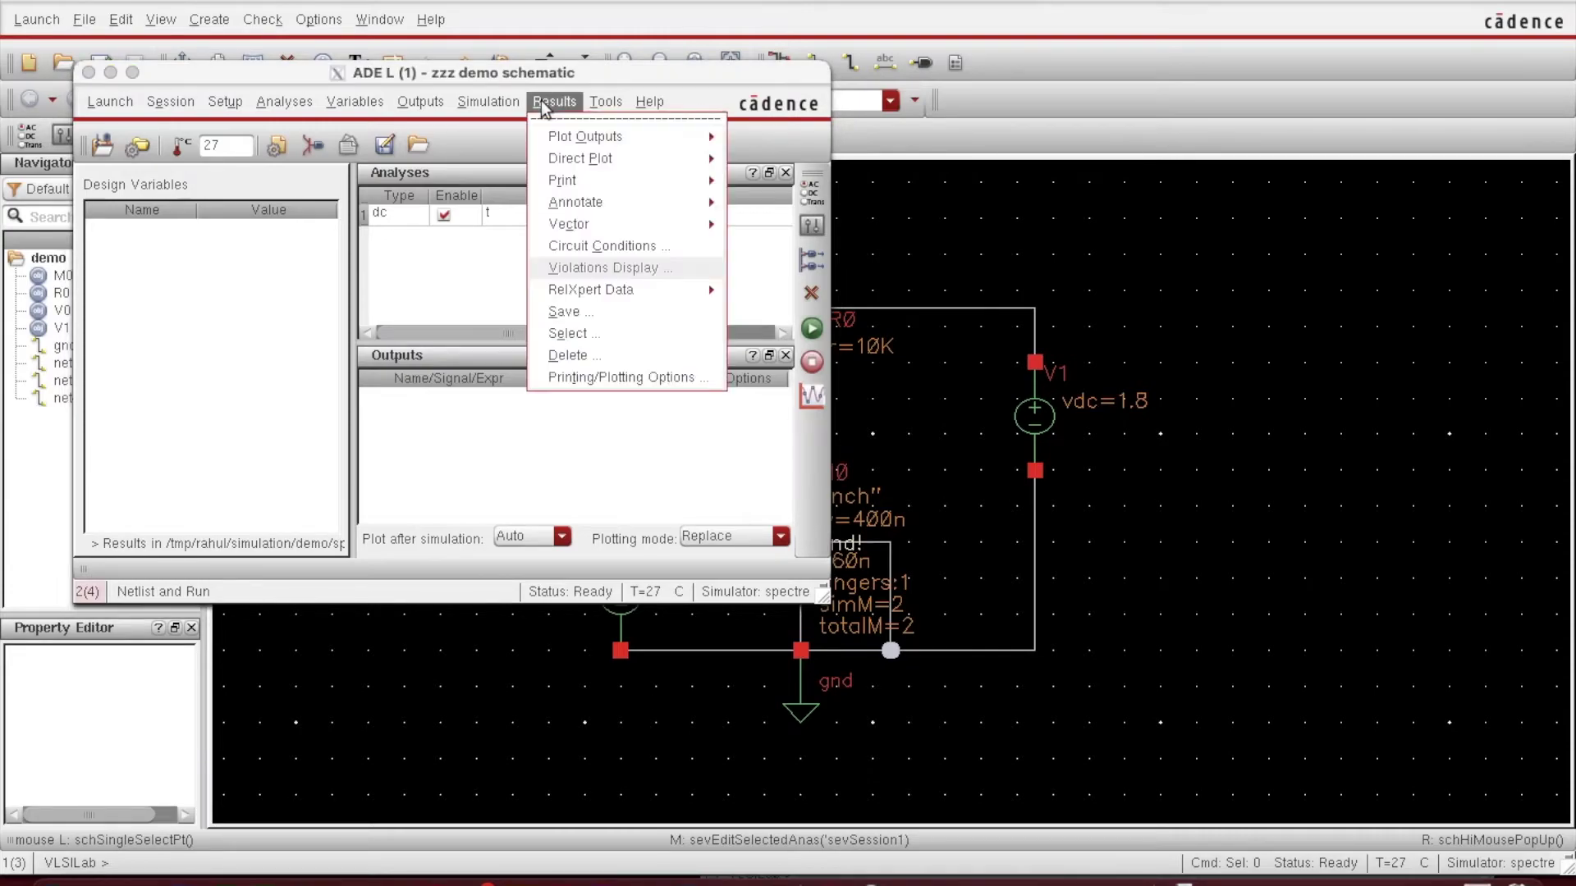
pyautogui.moveTo(566, 167)
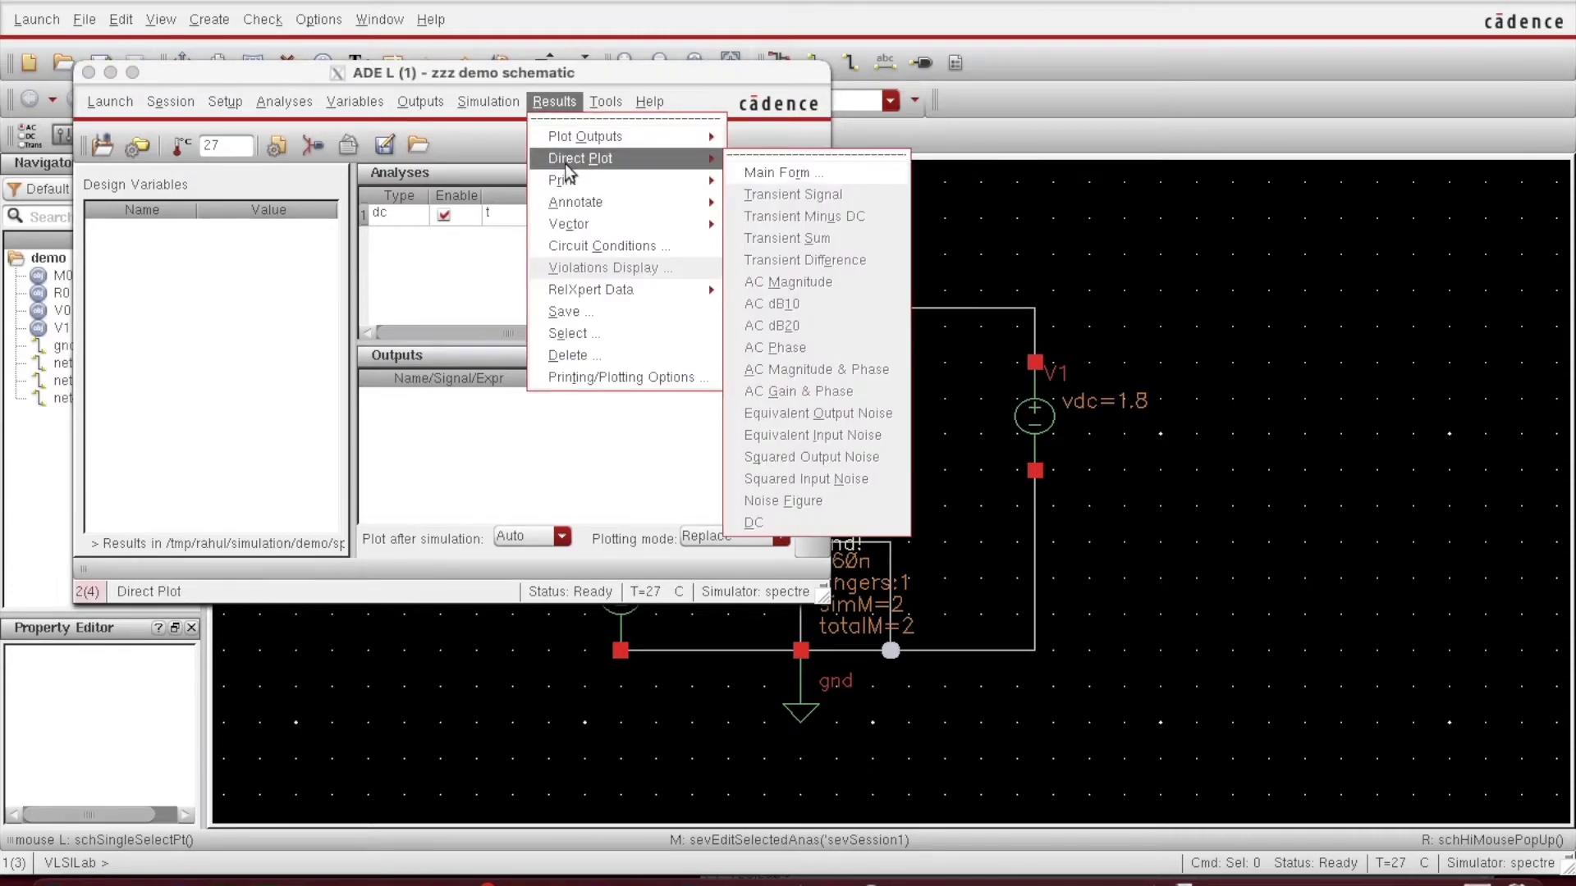
pyautogui.click(597, 72)
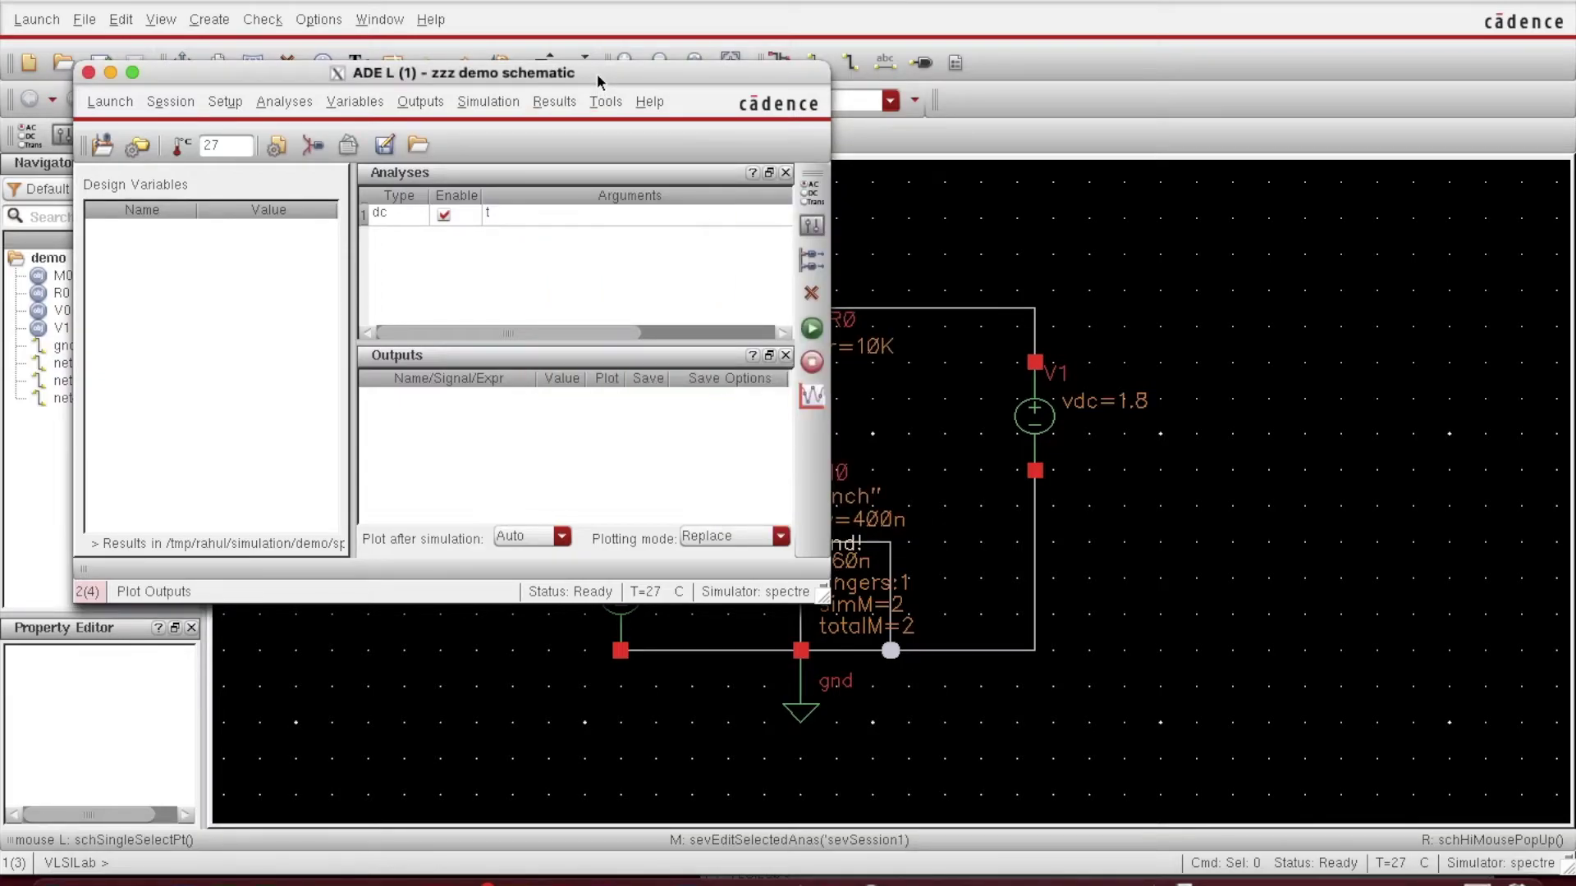
# Step: Annotate the schematic with DC operating points using Results > Annotate
pyautogui.moveTo(597, 72); pyautogui.dragTo(479, 75)
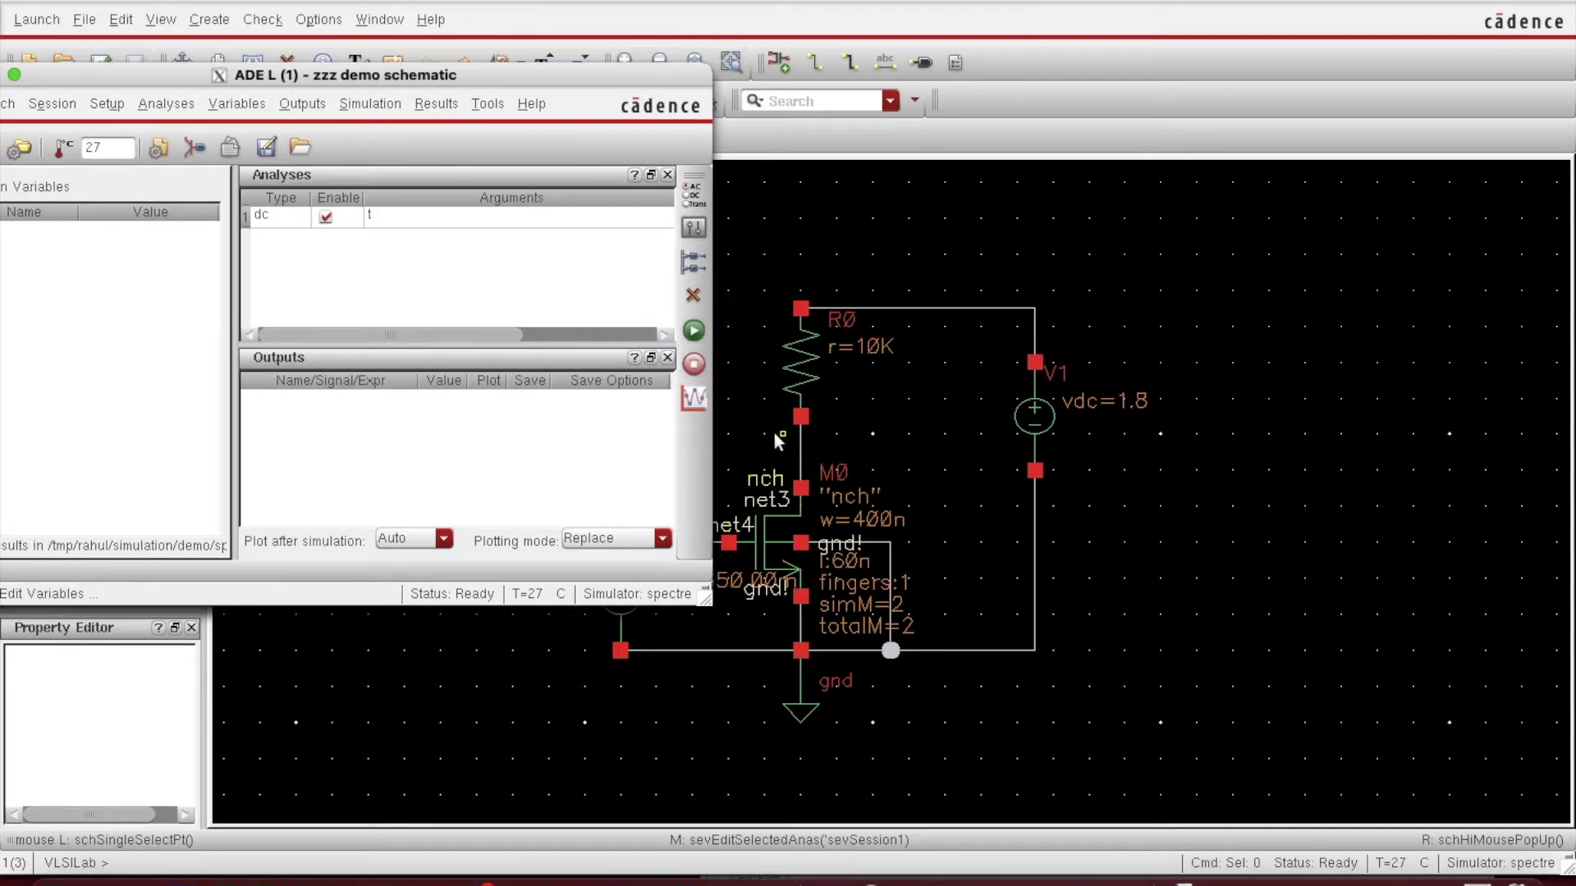
pyautogui.click(432, 107)
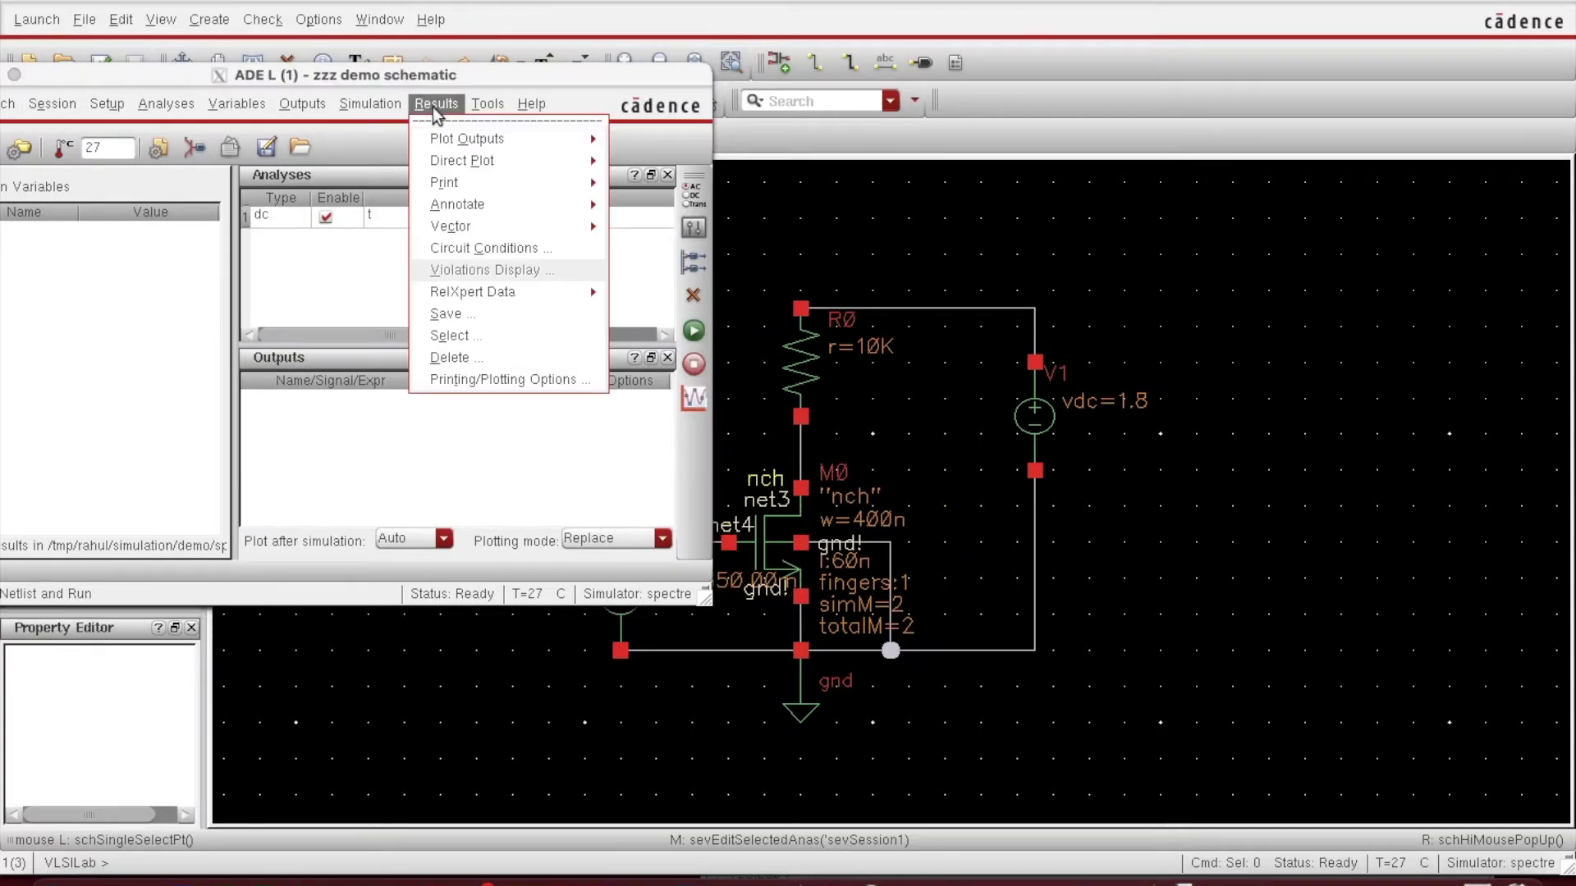
pyautogui.moveTo(450, 209)
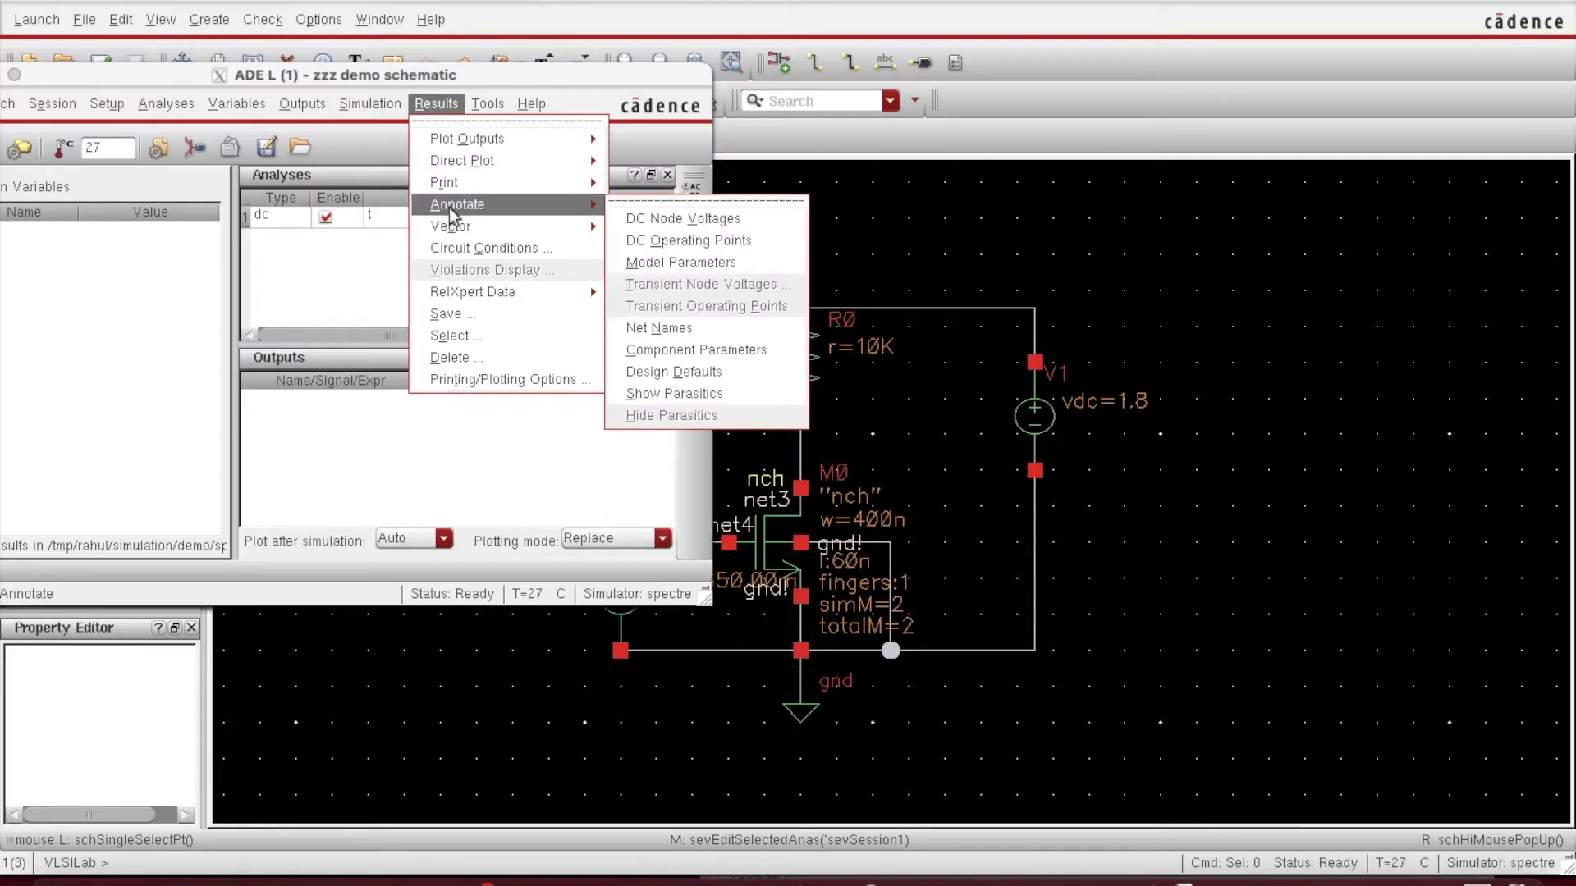
pyautogui.click(671, 240)
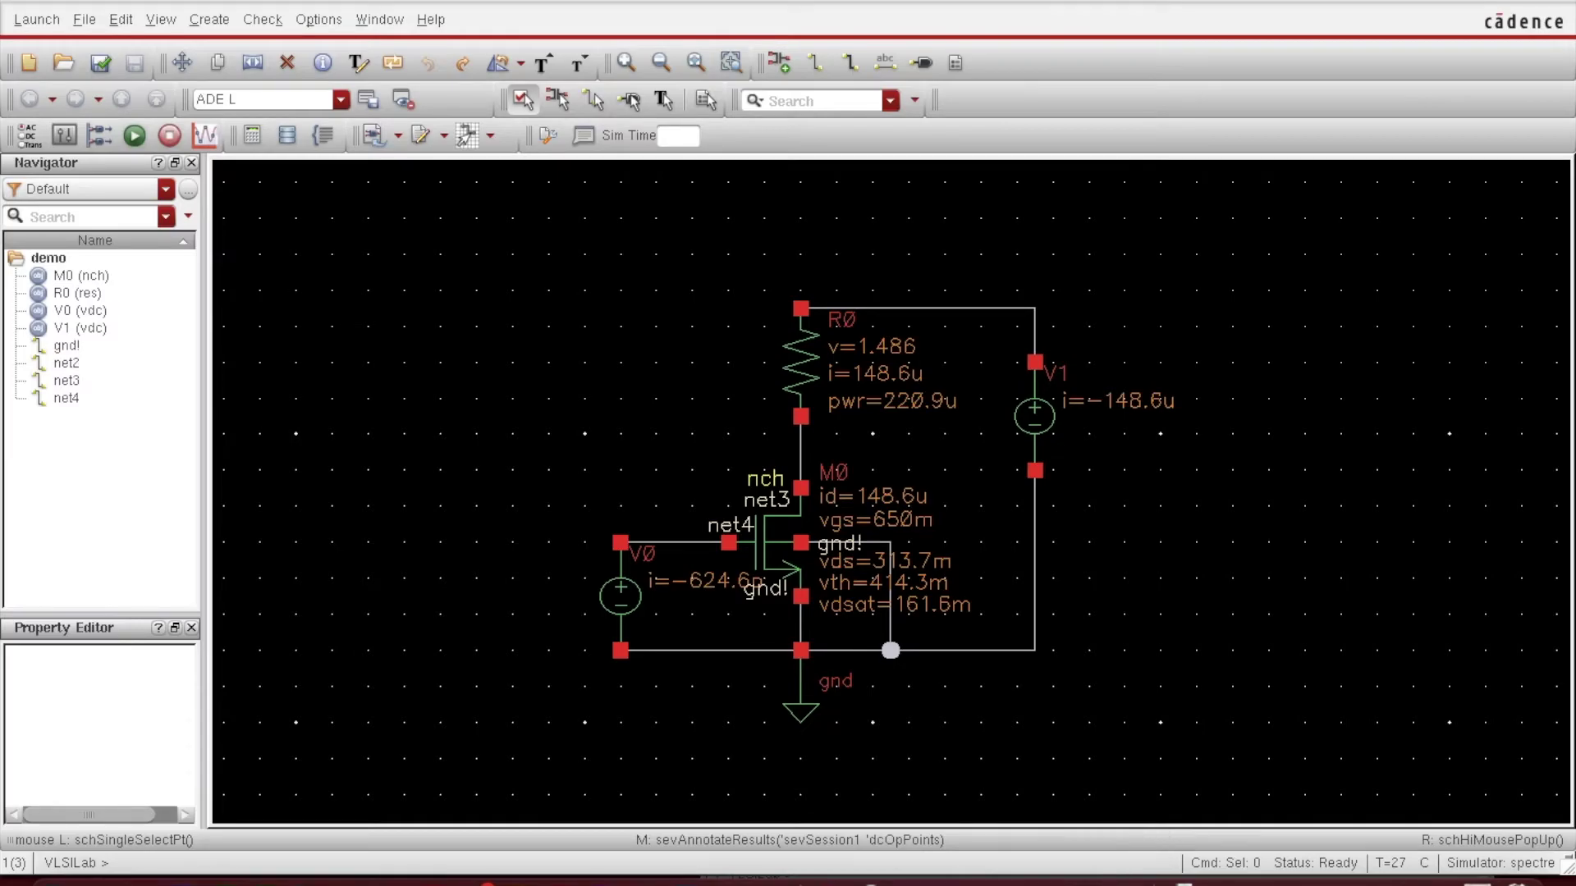
pyautogui.rightClick(1122, 878)
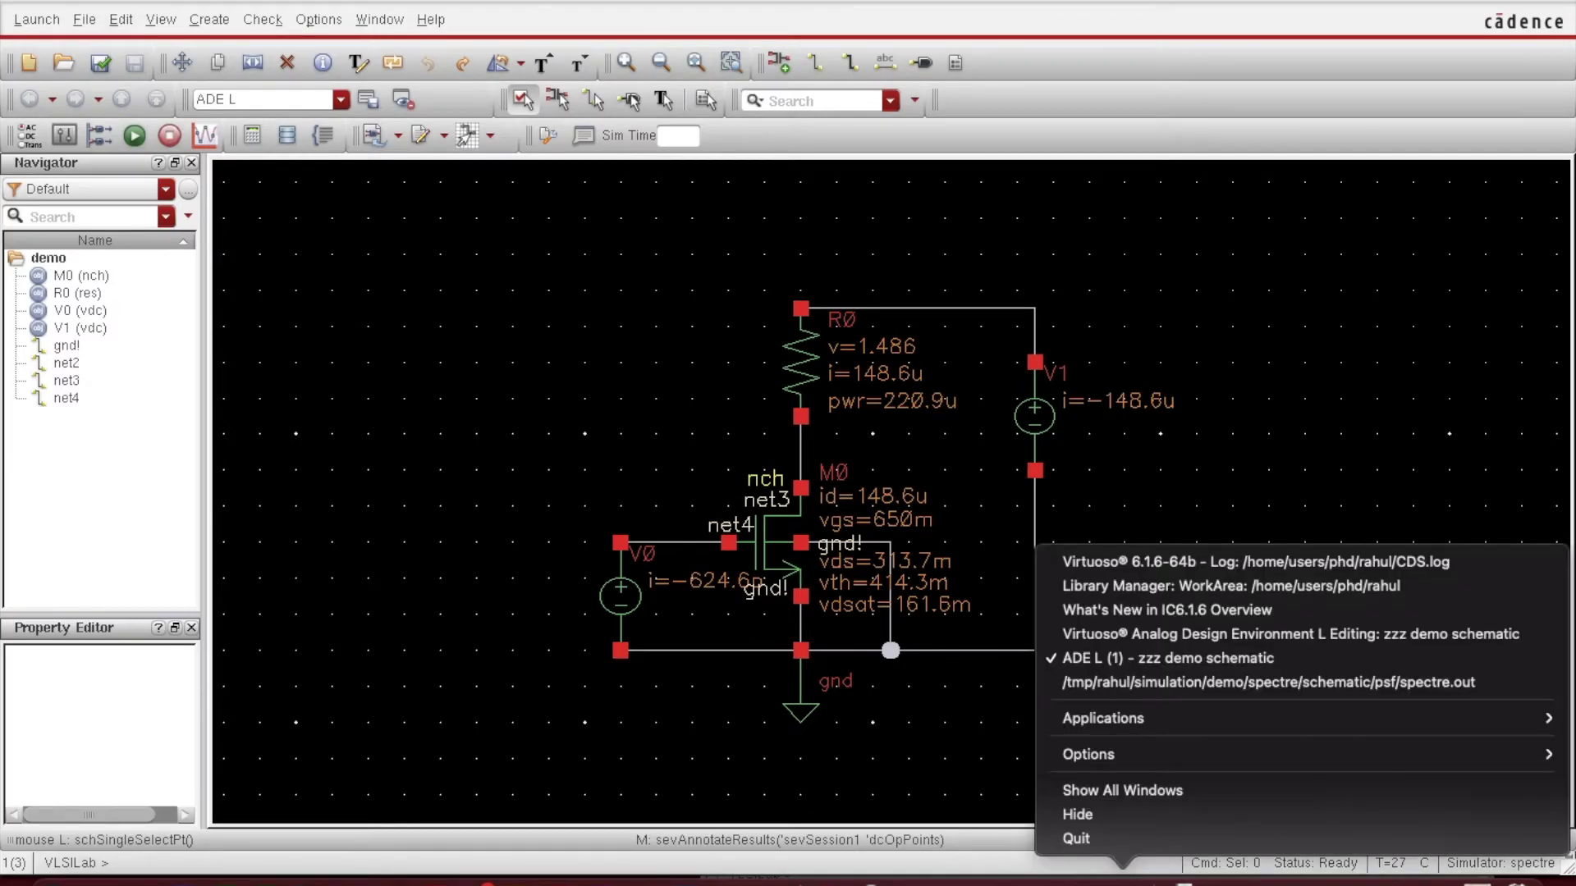
# Step: Bring the ADE L (1) window forward beside the schematic and open its design variable options
pyautogui.click(1128, 663)
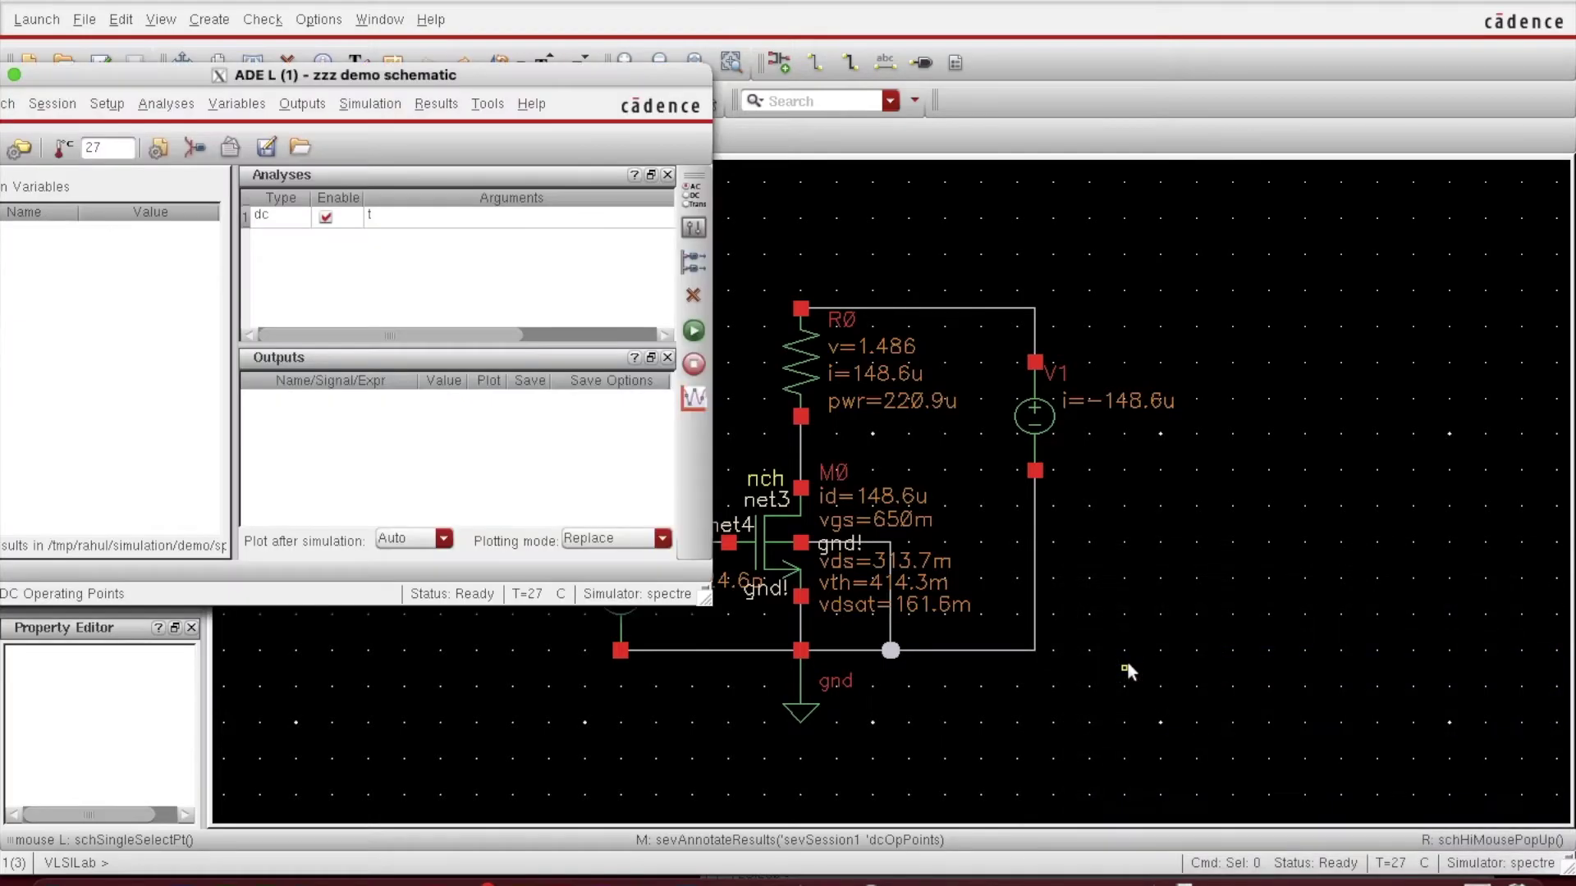
pyautogui.moveTo(544, 76); pyautogui.dragTo(472, 80)
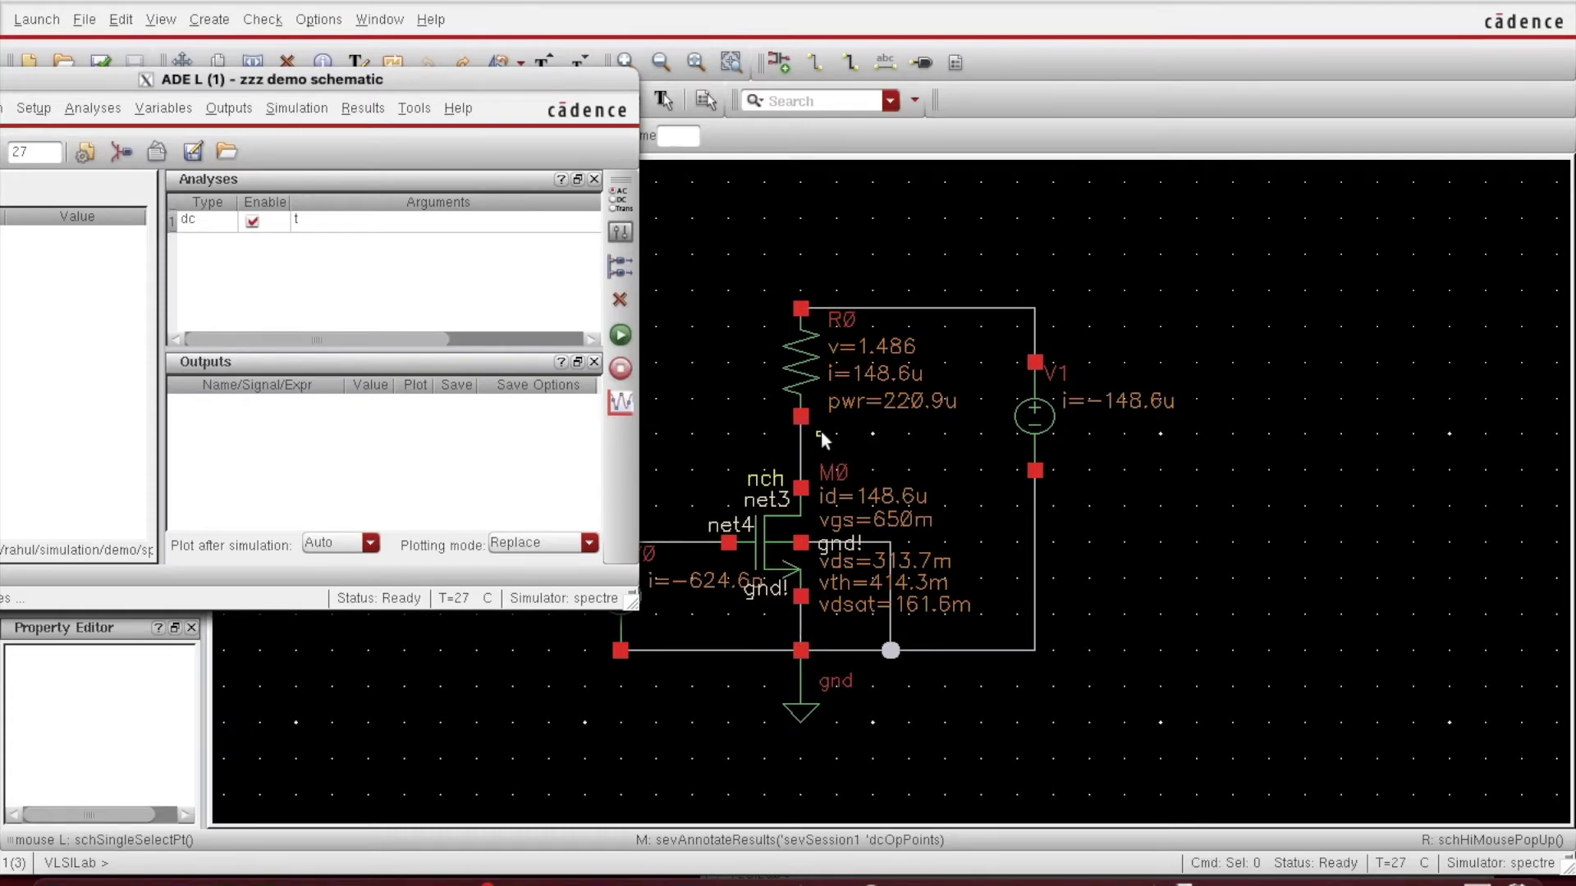
pyautogui.moveTo(423, 85); pyautogui.dragTo(578, 76)
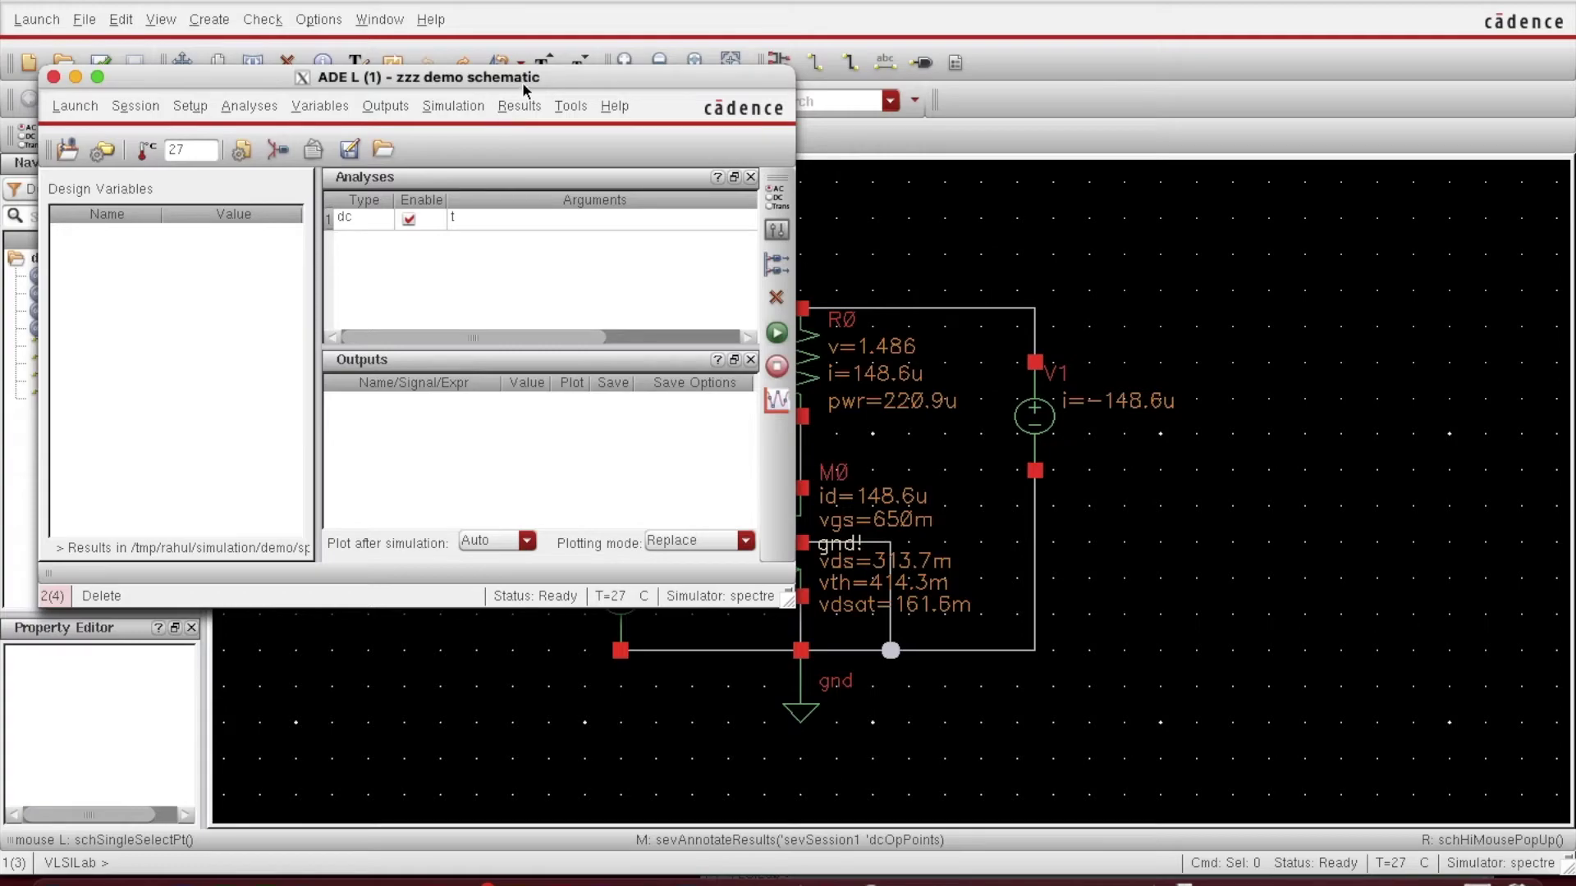
pyautogui.moveTo(524, 78); pyautogui.dragTo(422, 65)
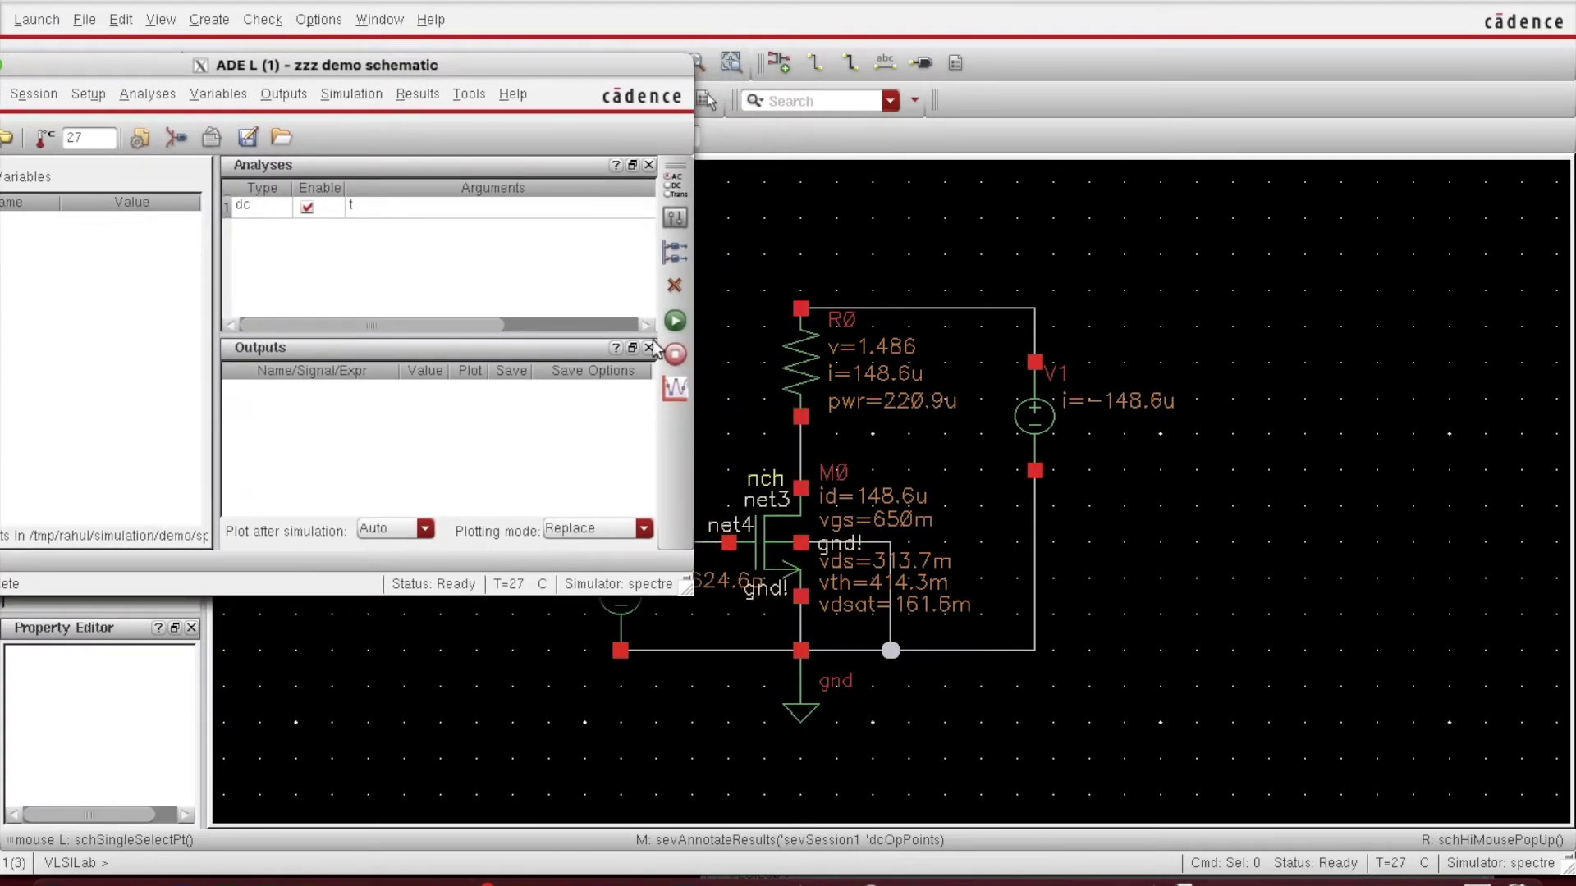
pyautogui.click(289, 97)
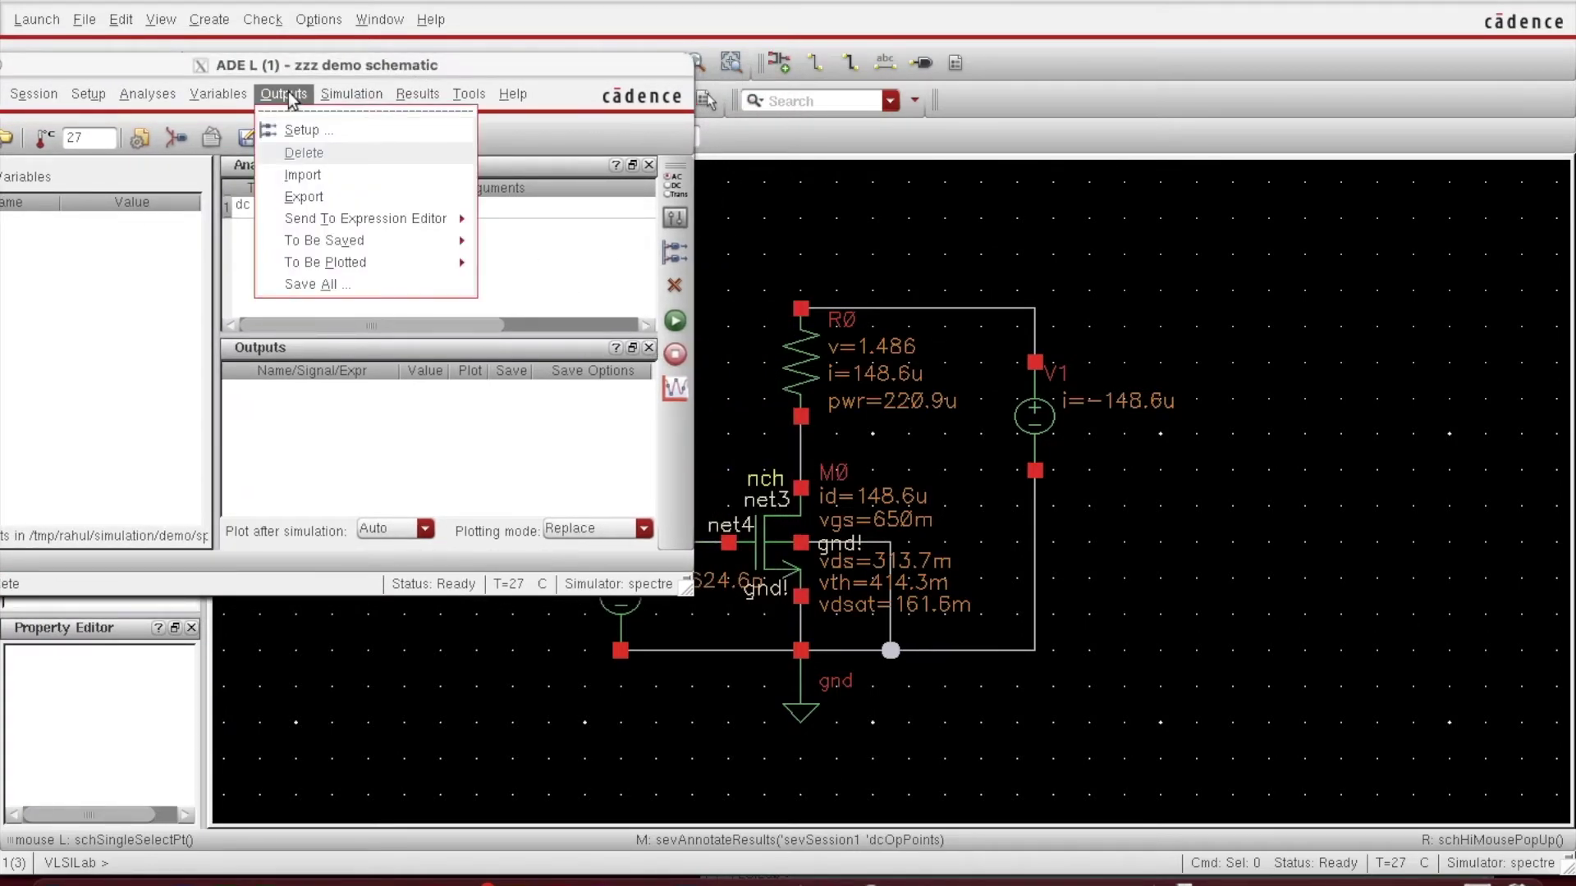
pyautogui.click(413, 62)
pyautogui.moveTo(413, 63); pyautogui.dragTo(261, 68)
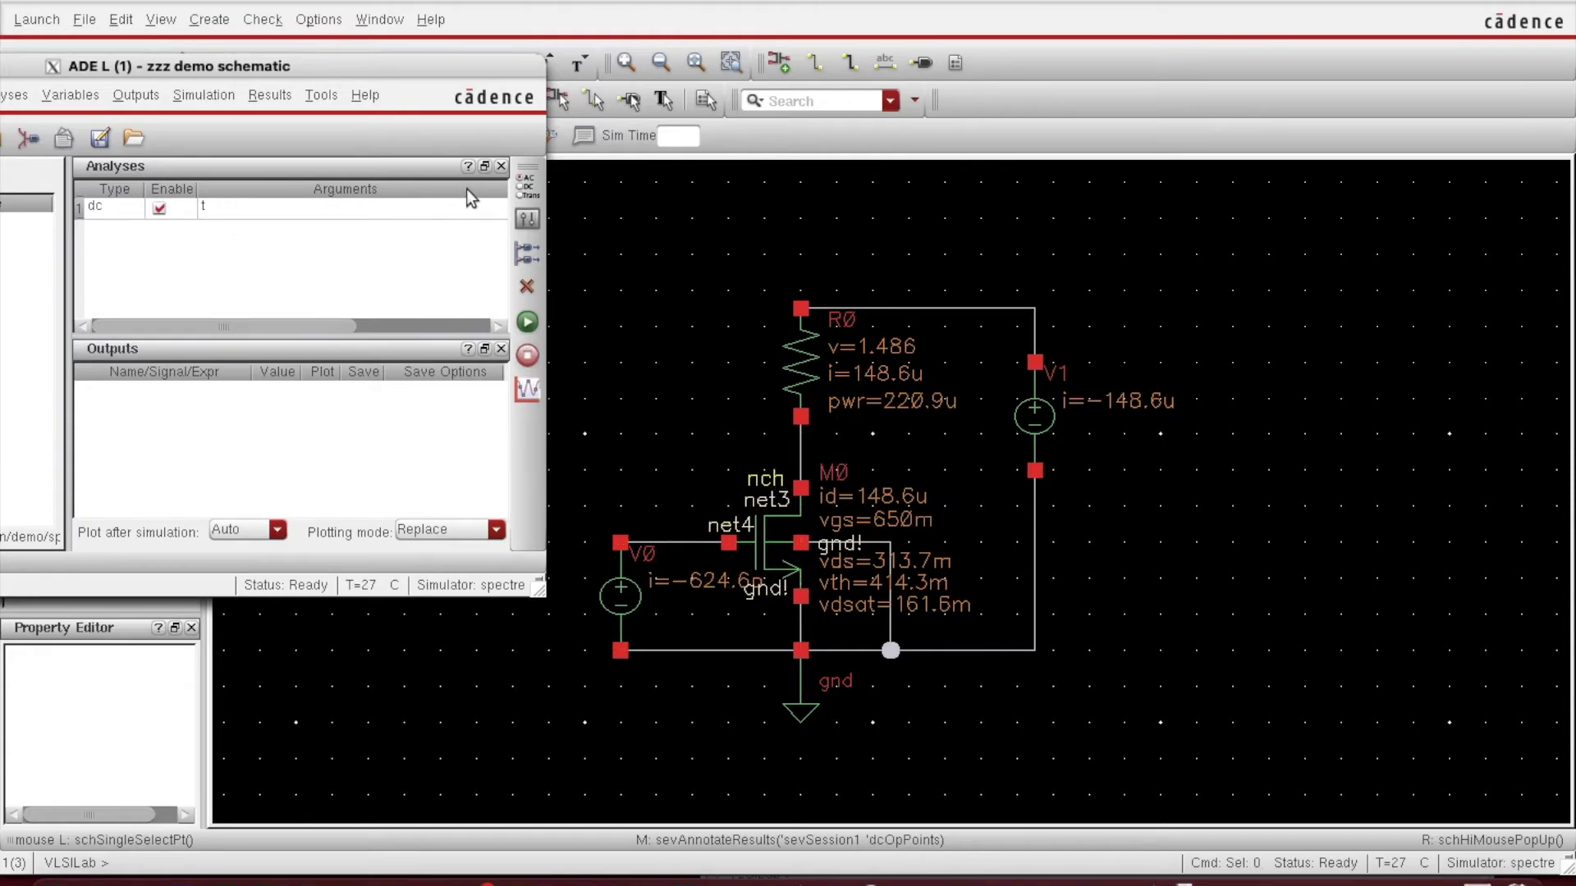
pyautogui.moveTo(383, 64); pyautogui.dragTo(848, 62)
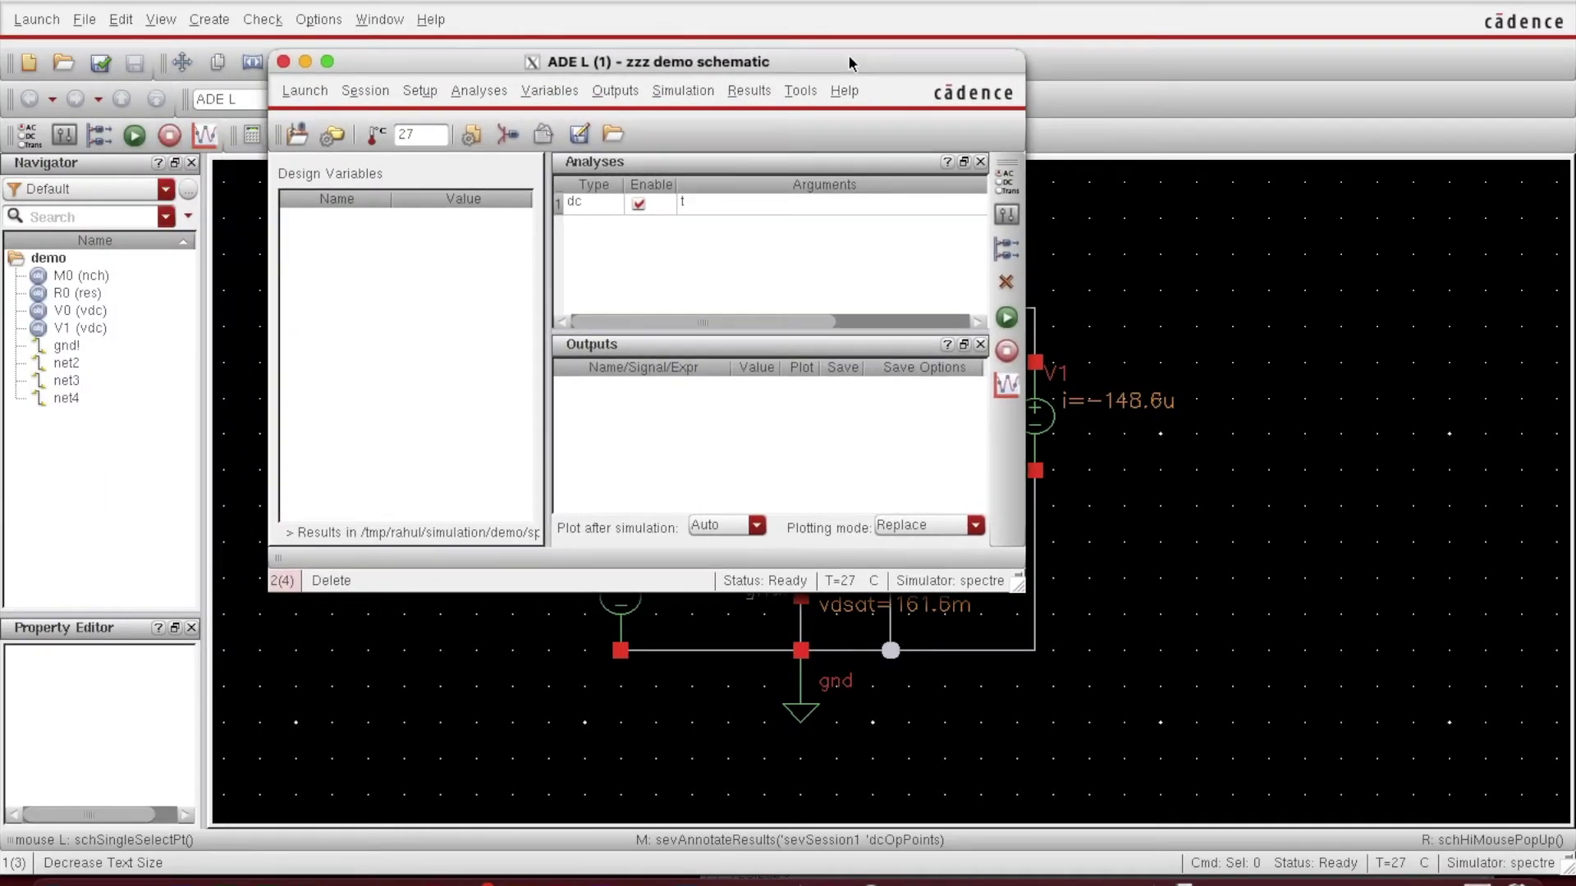
pyautogui.click(558, 89)
# Step: Start a design variable named x in ADE L, then set it aside and raise the demo schematic
pyautogui.click(564, 122)
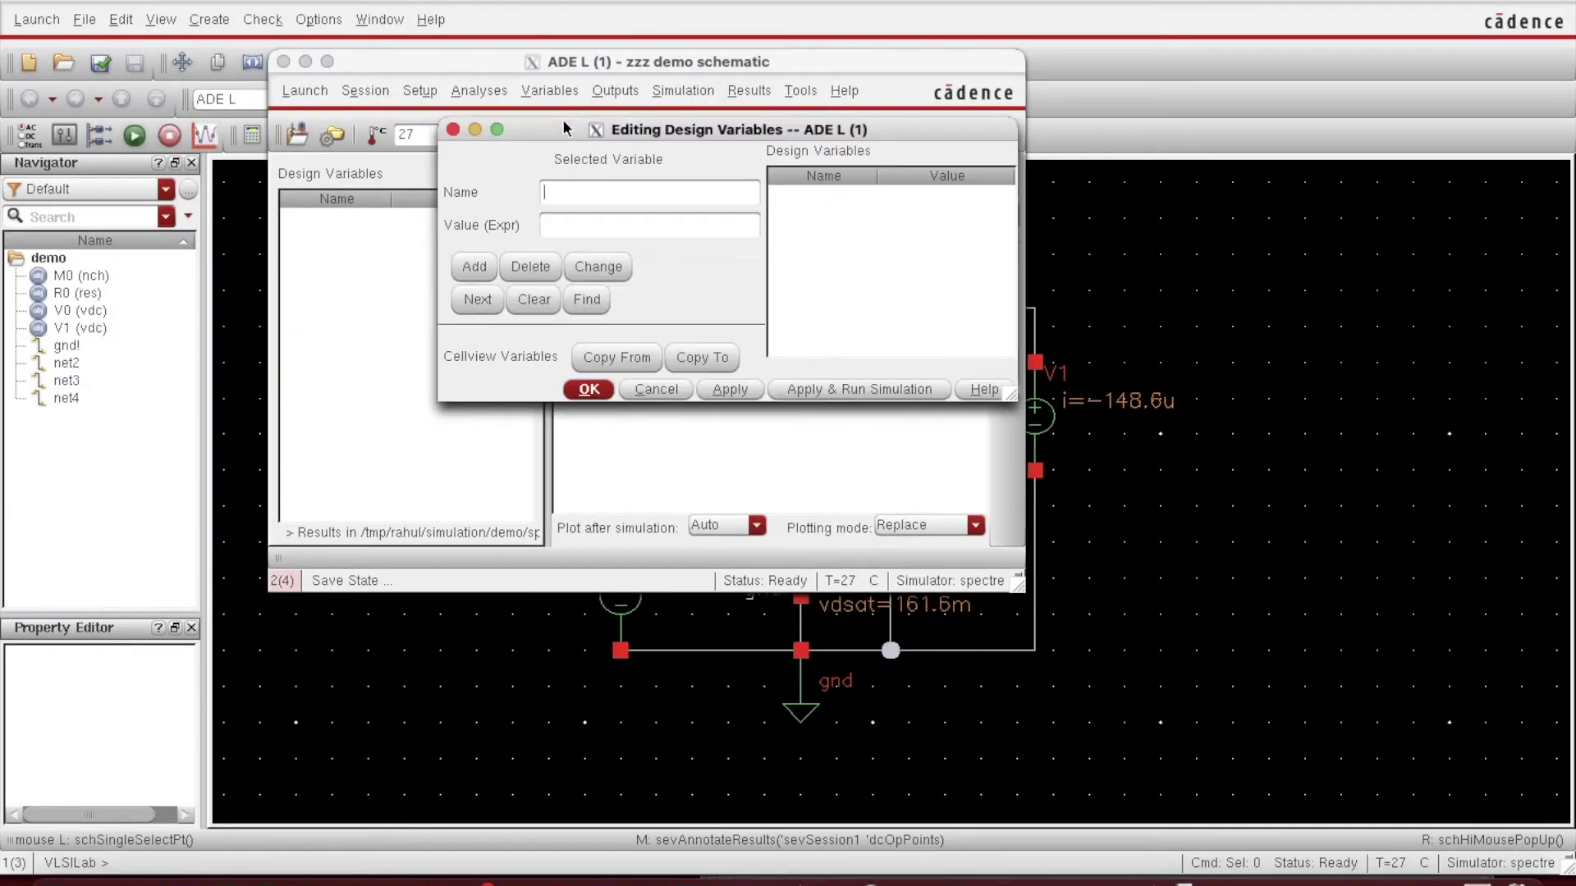
pyautogui.write('x')
pyautogui.click(611, 227)
pyautogui.moveTo(747, 64); pyautogui.dragTo(254, 86)
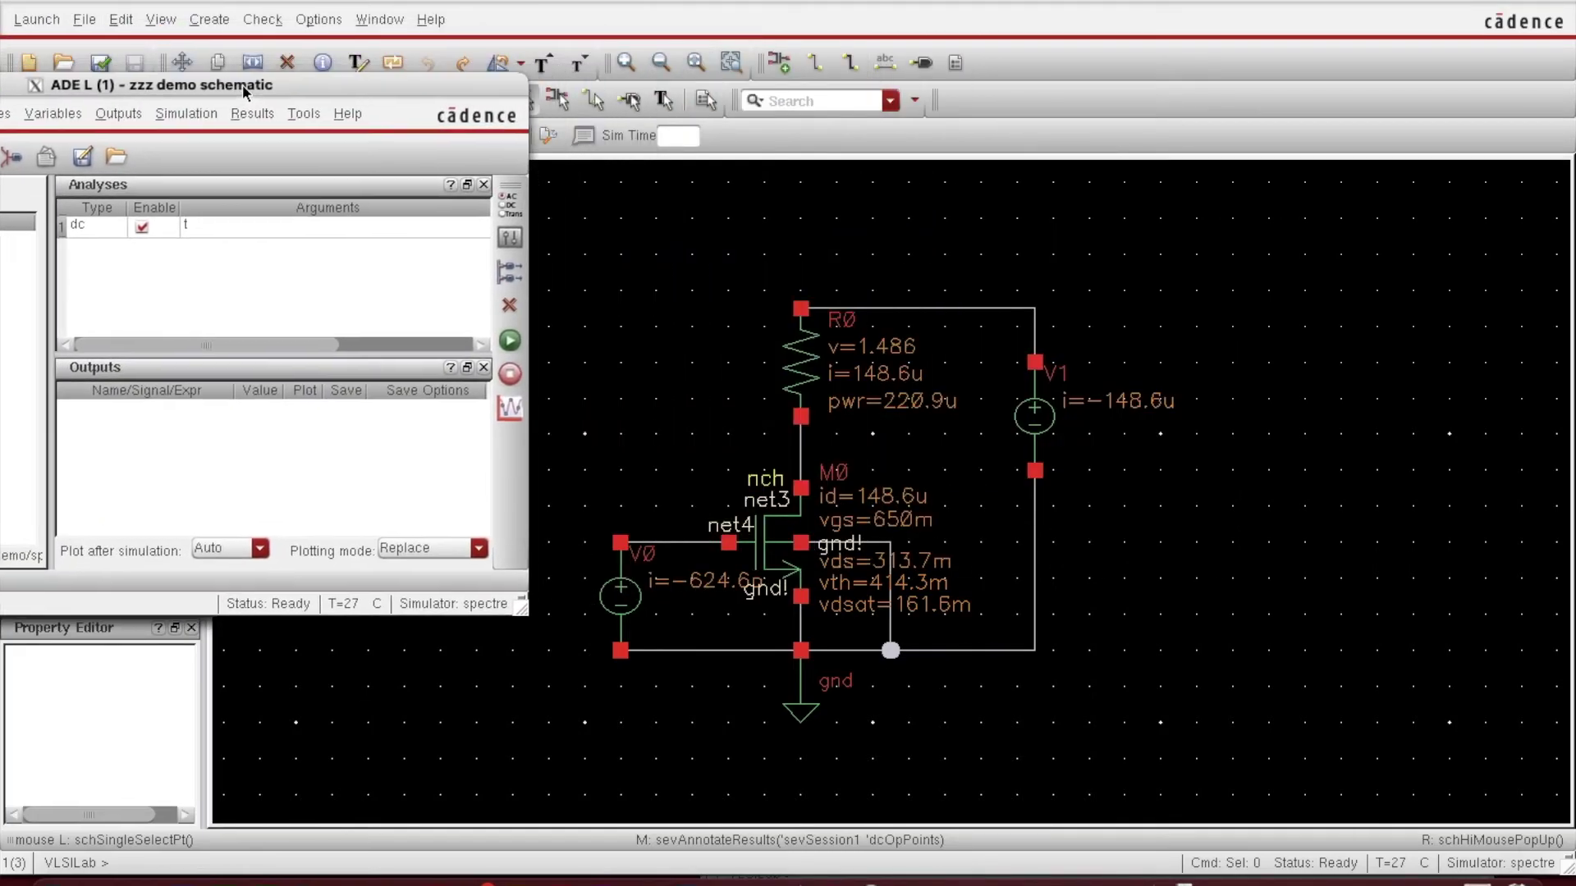
pyautogui.click(603, 599)
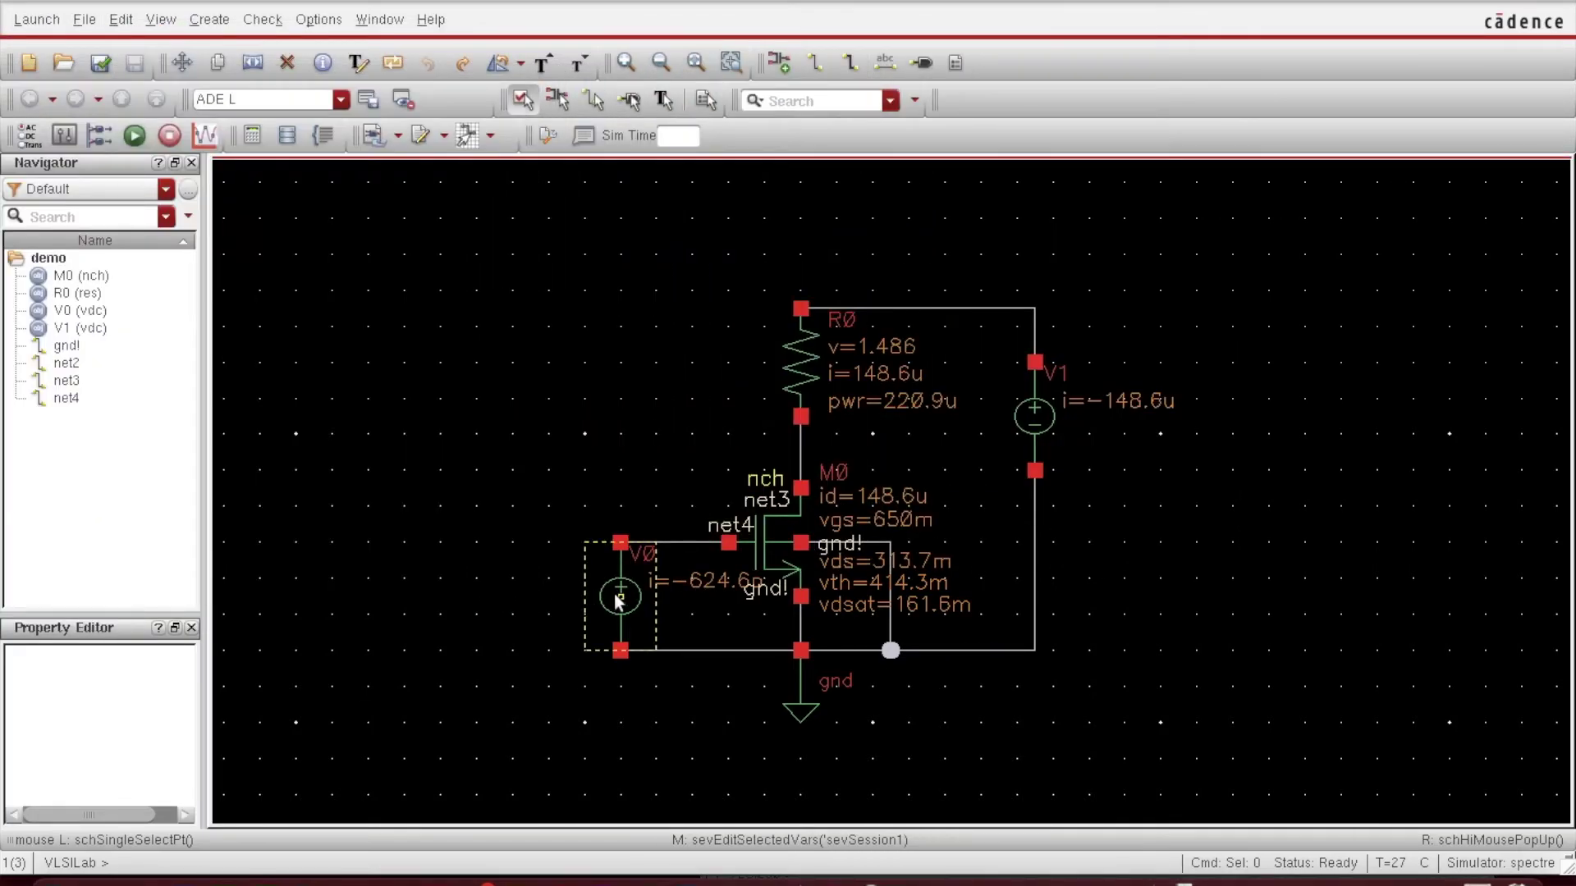
# Step: Change V0's DC voltage from 650.00m to the variable x, then check and save the schematic
pyautogui.click(617, 595)
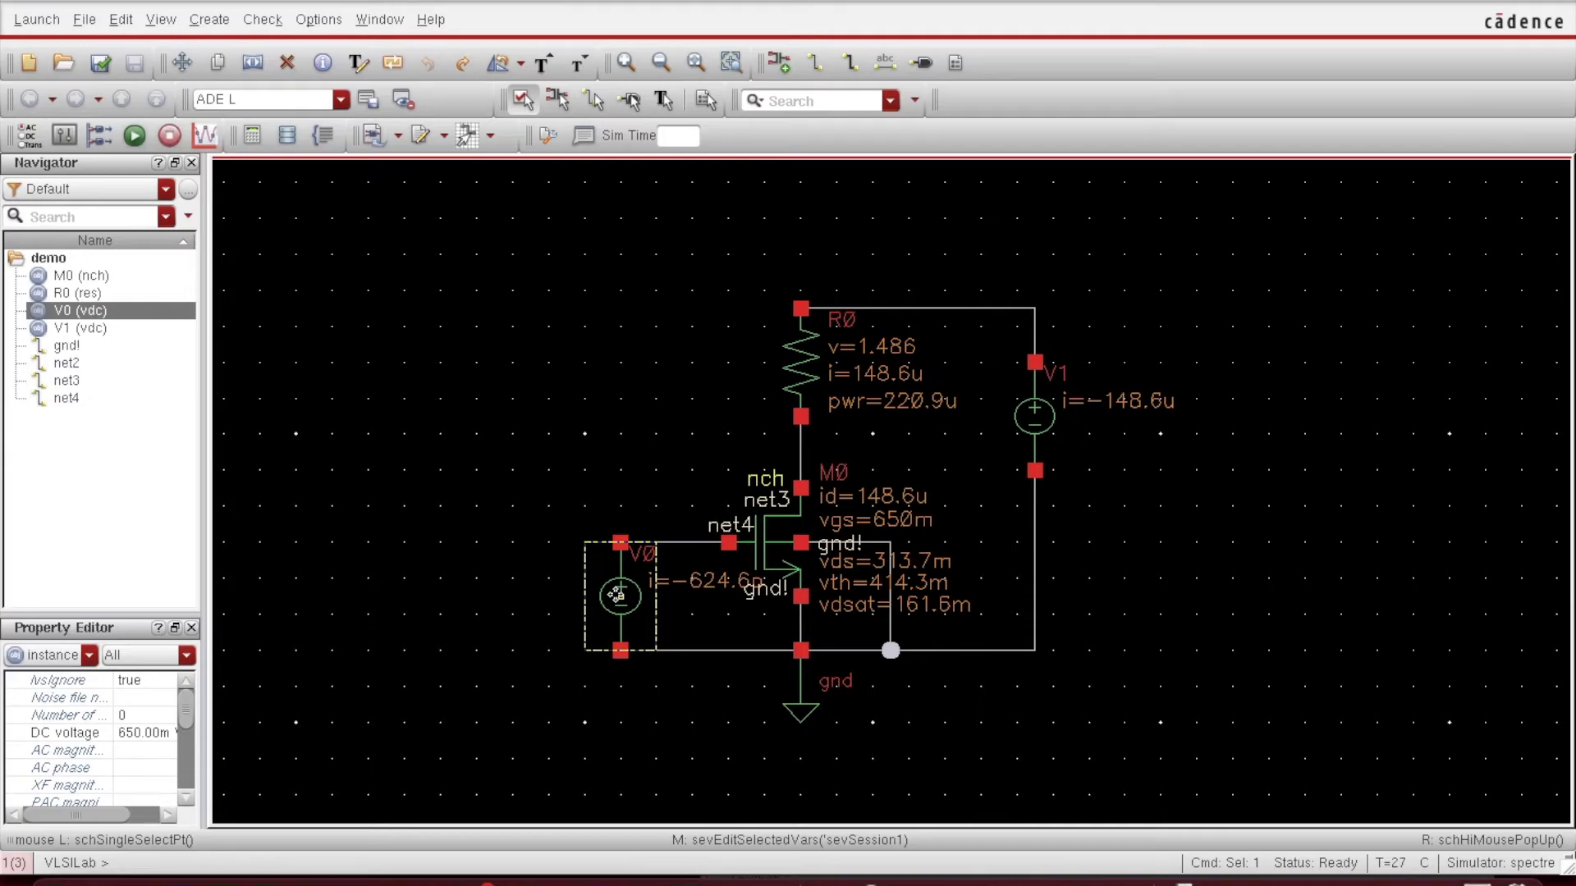
pyautogui.press('q')
pyautogui.click(483, 483)
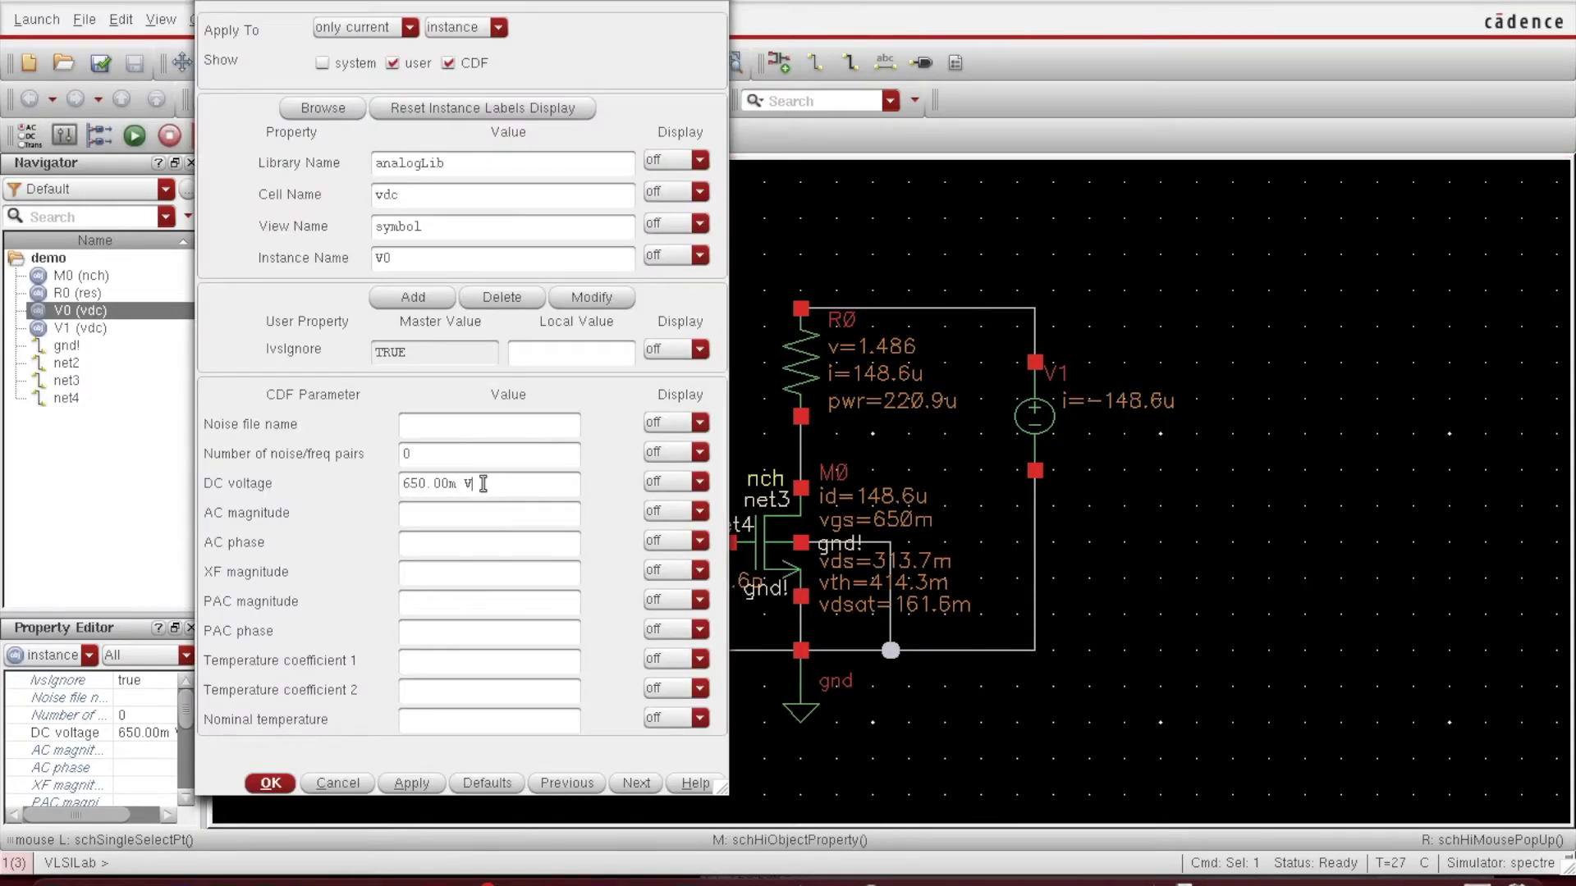
pyautogui.moveTo(484, 483); pyautogui.dragTo(354, 465)
pyautogui.write('x')
pyautogui.click(448, 511)
pyautogui.click(286, 783)
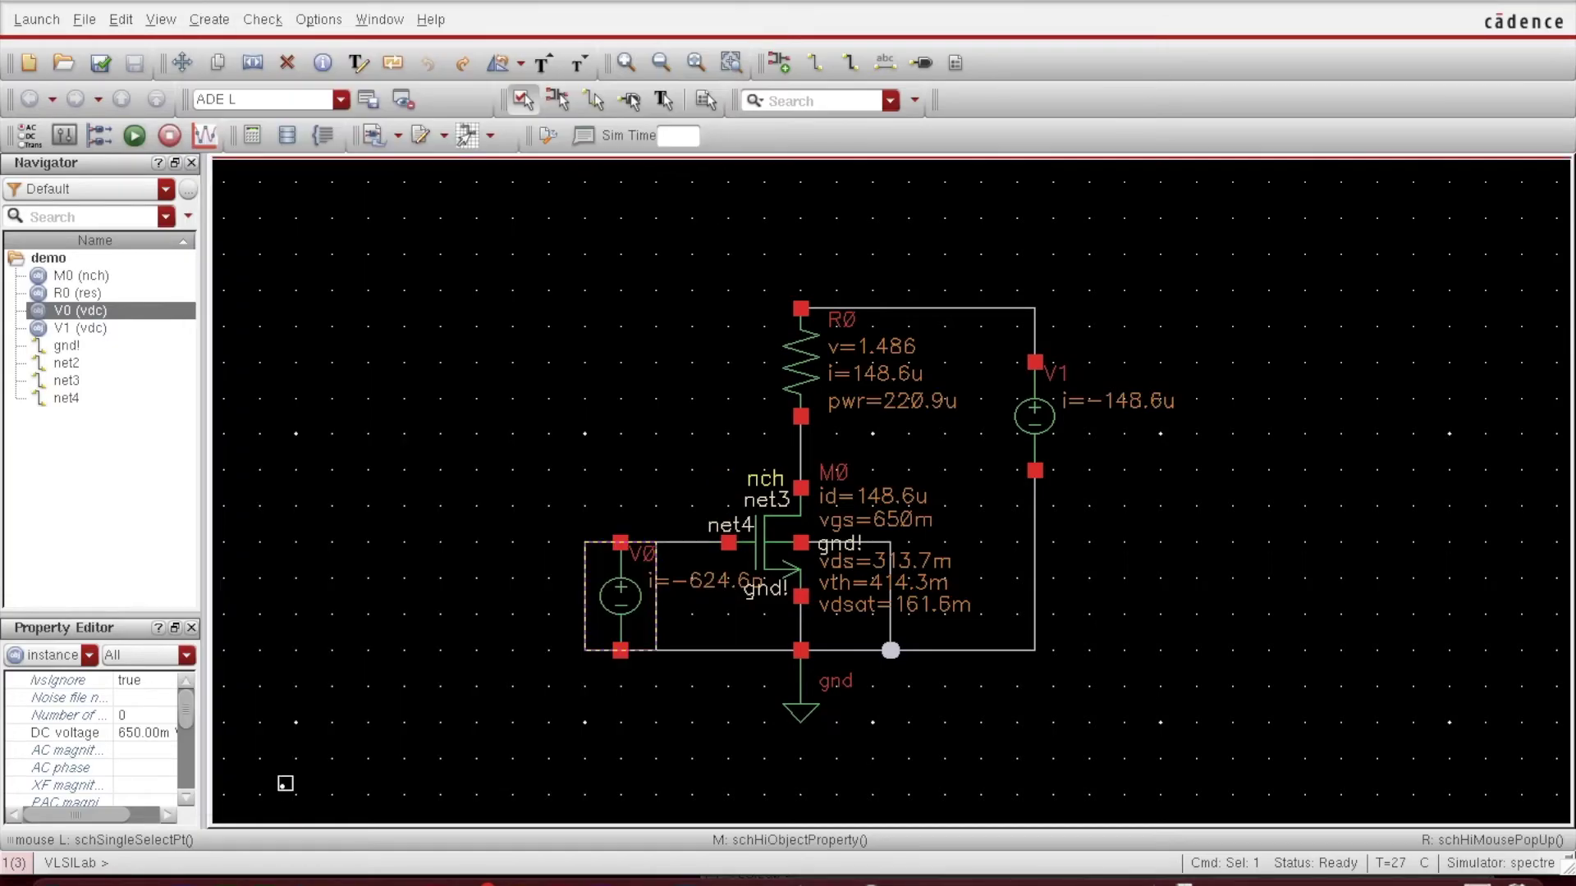
pyautogui.click(110, 70)
# Step: Copy variable x from the schematic into ADE L and give it the value .6 (600m)
pyautogui.rightClick(1121, 882)
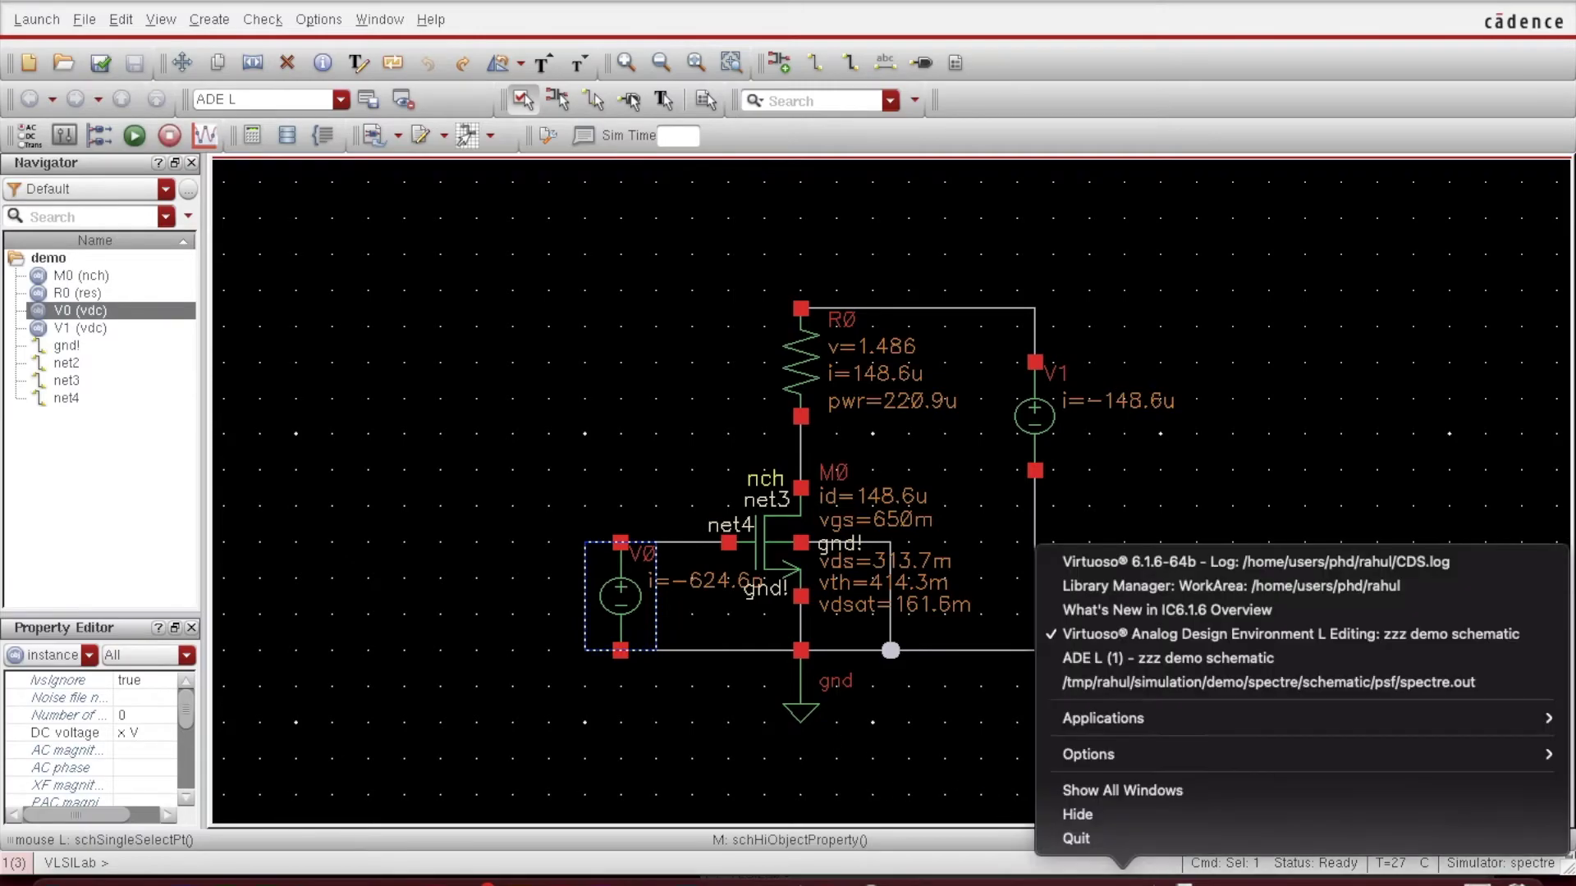
pyautogui.click(1106, 655)
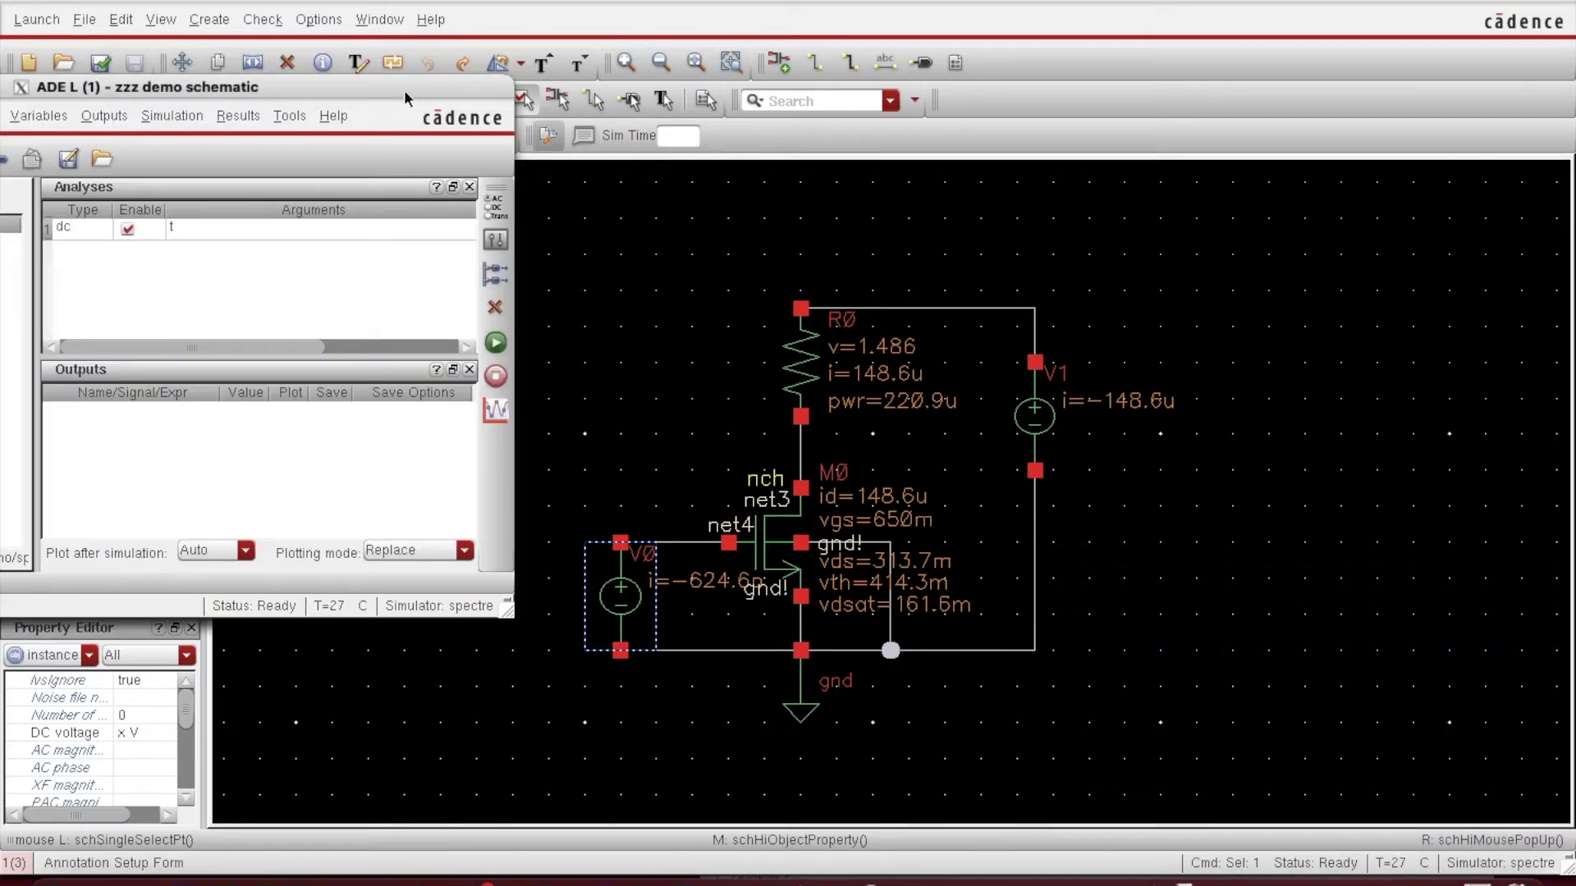
pyautogui.moveTo(403, 88); pyautogui.dragTo(641, 60)
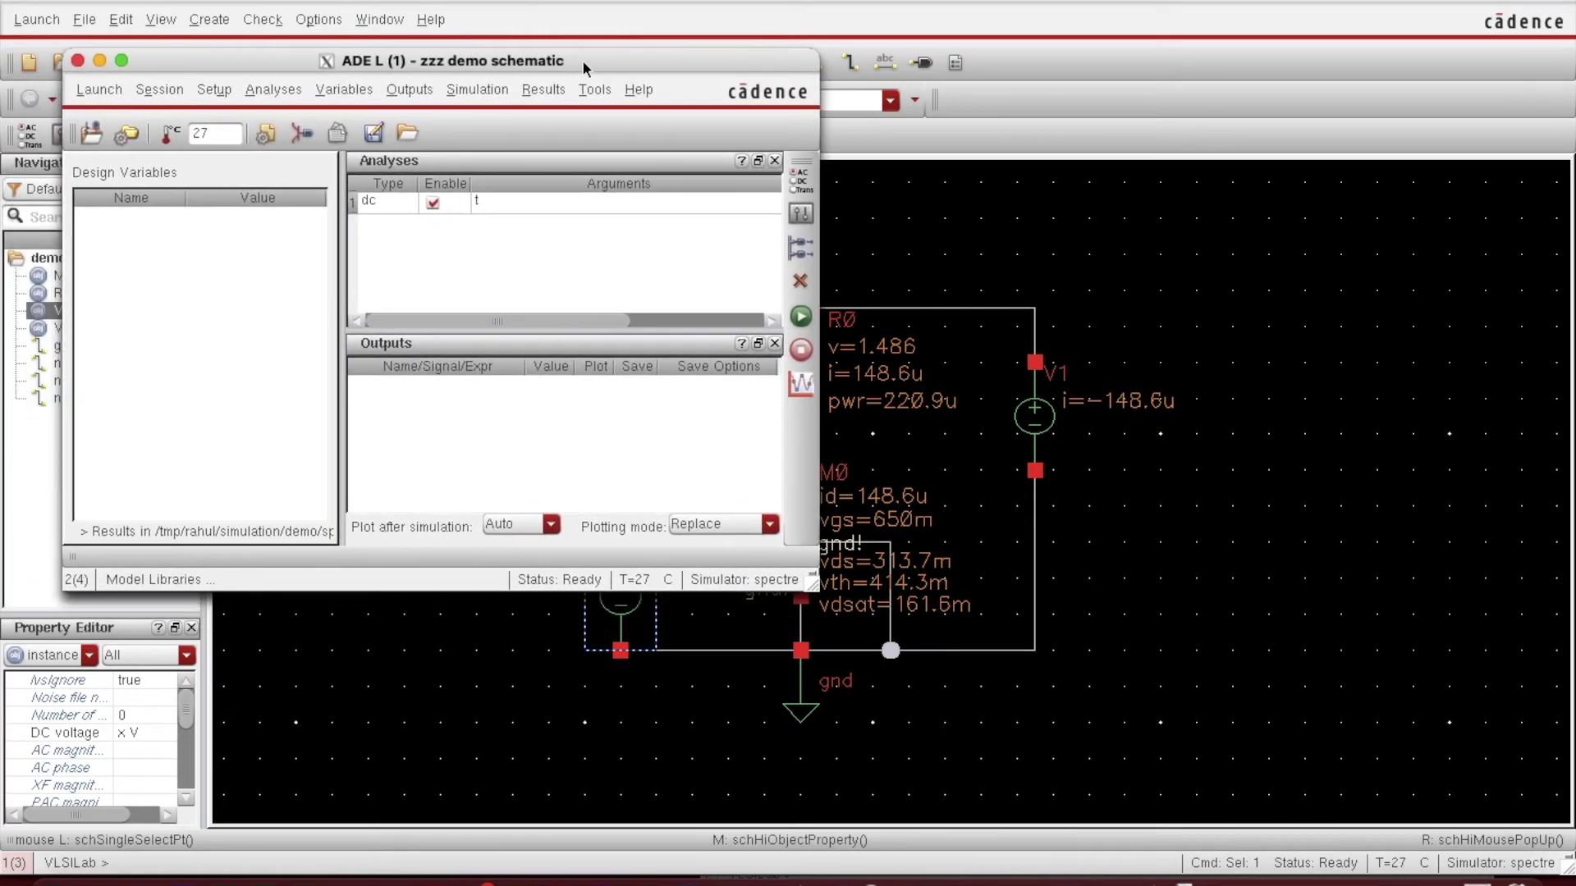
pyautogui.click(354, 97)
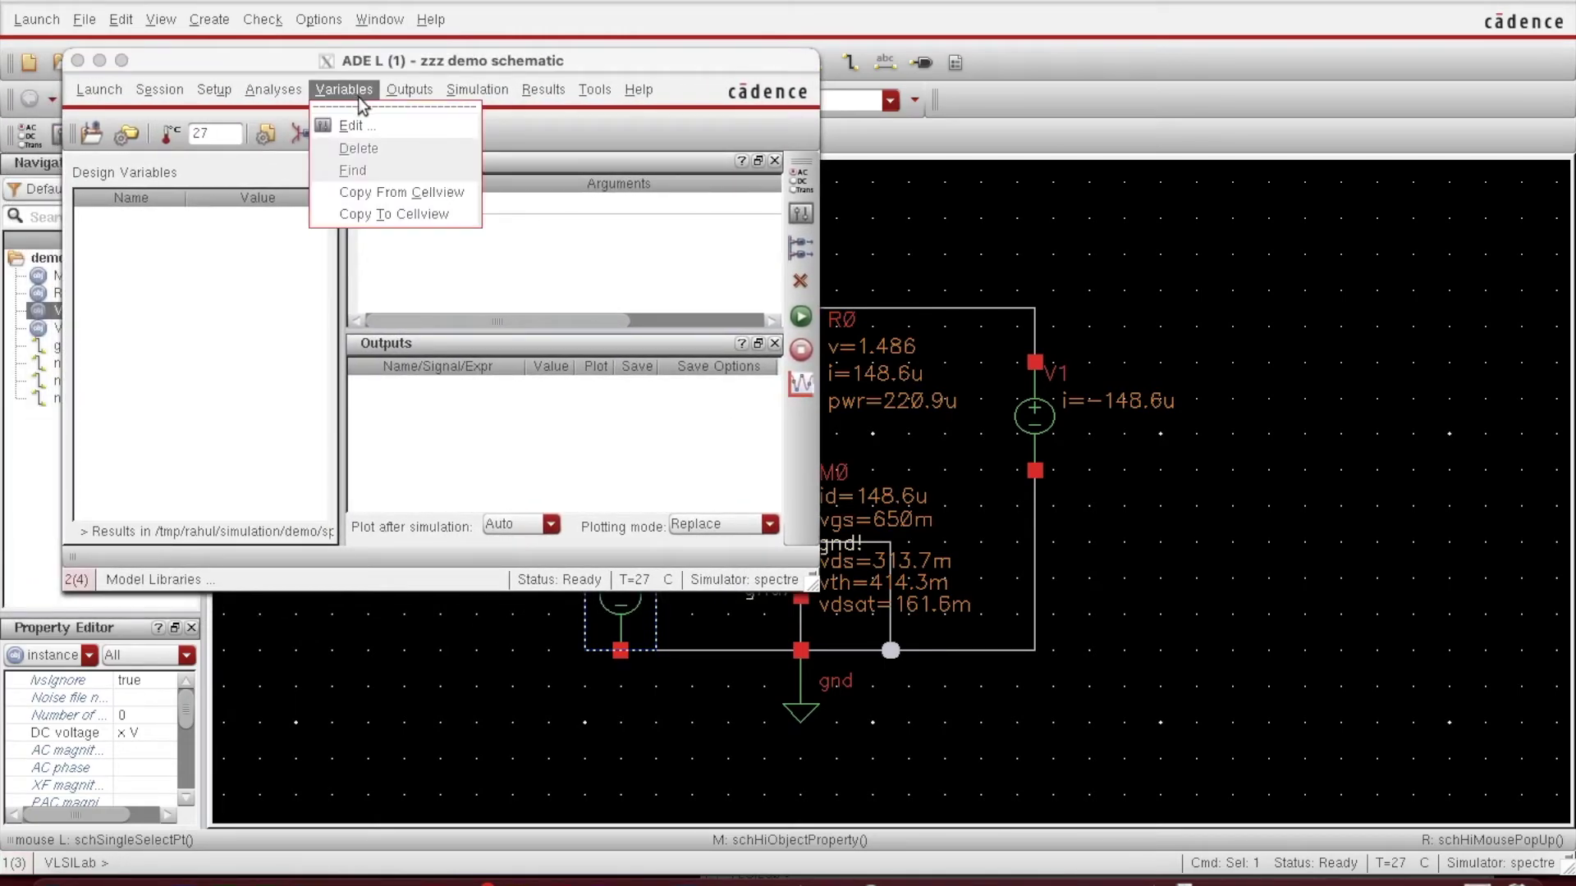
pyautogui.click(365, 125)
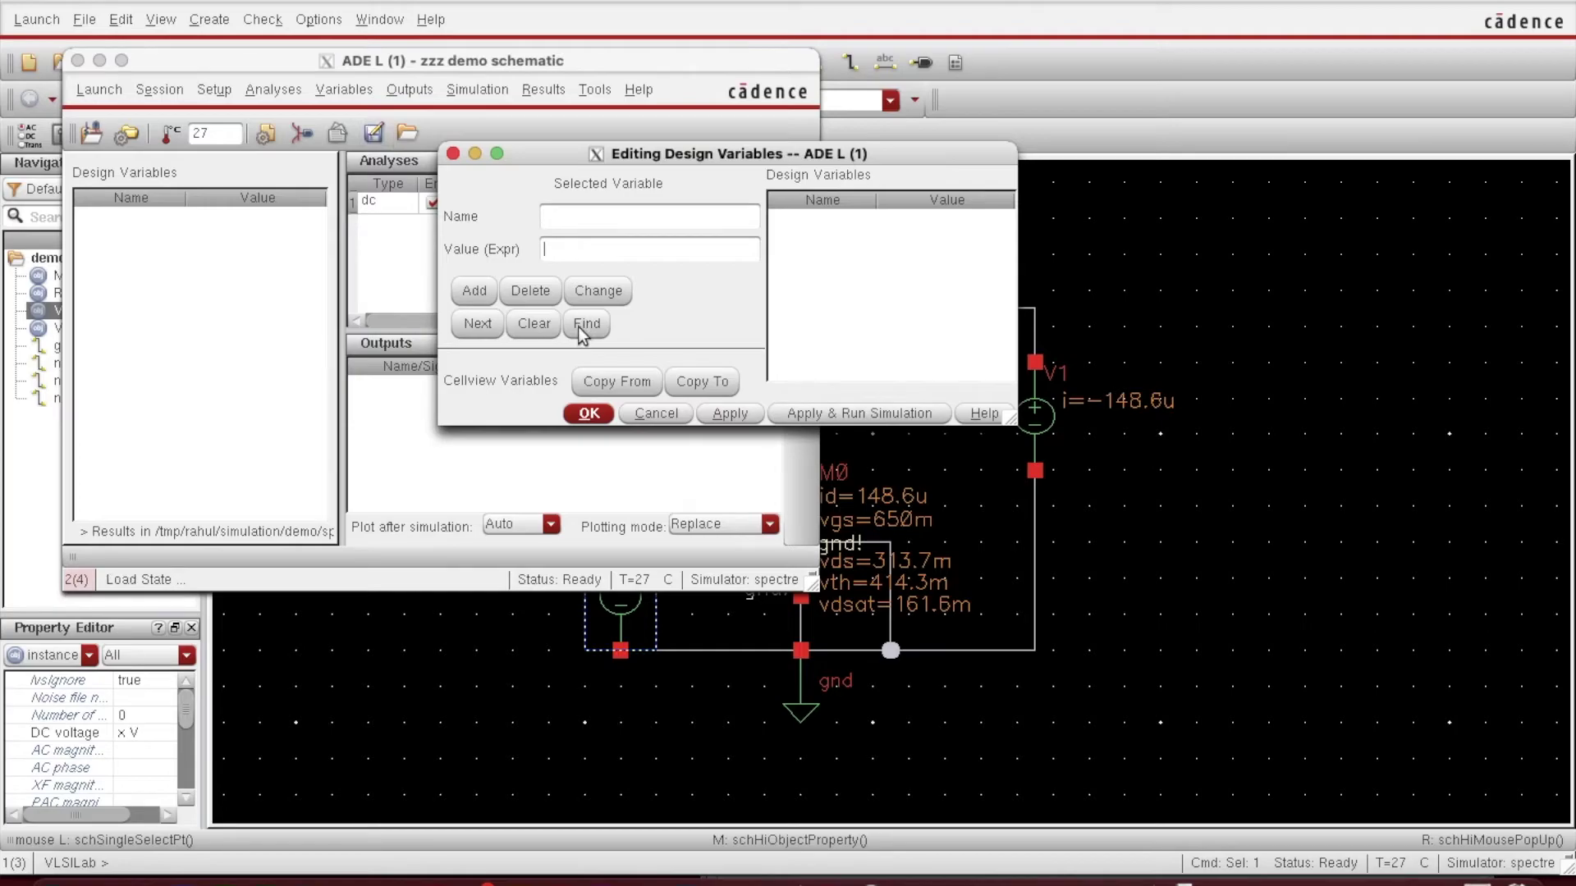
pyautogui.click(644, 386)
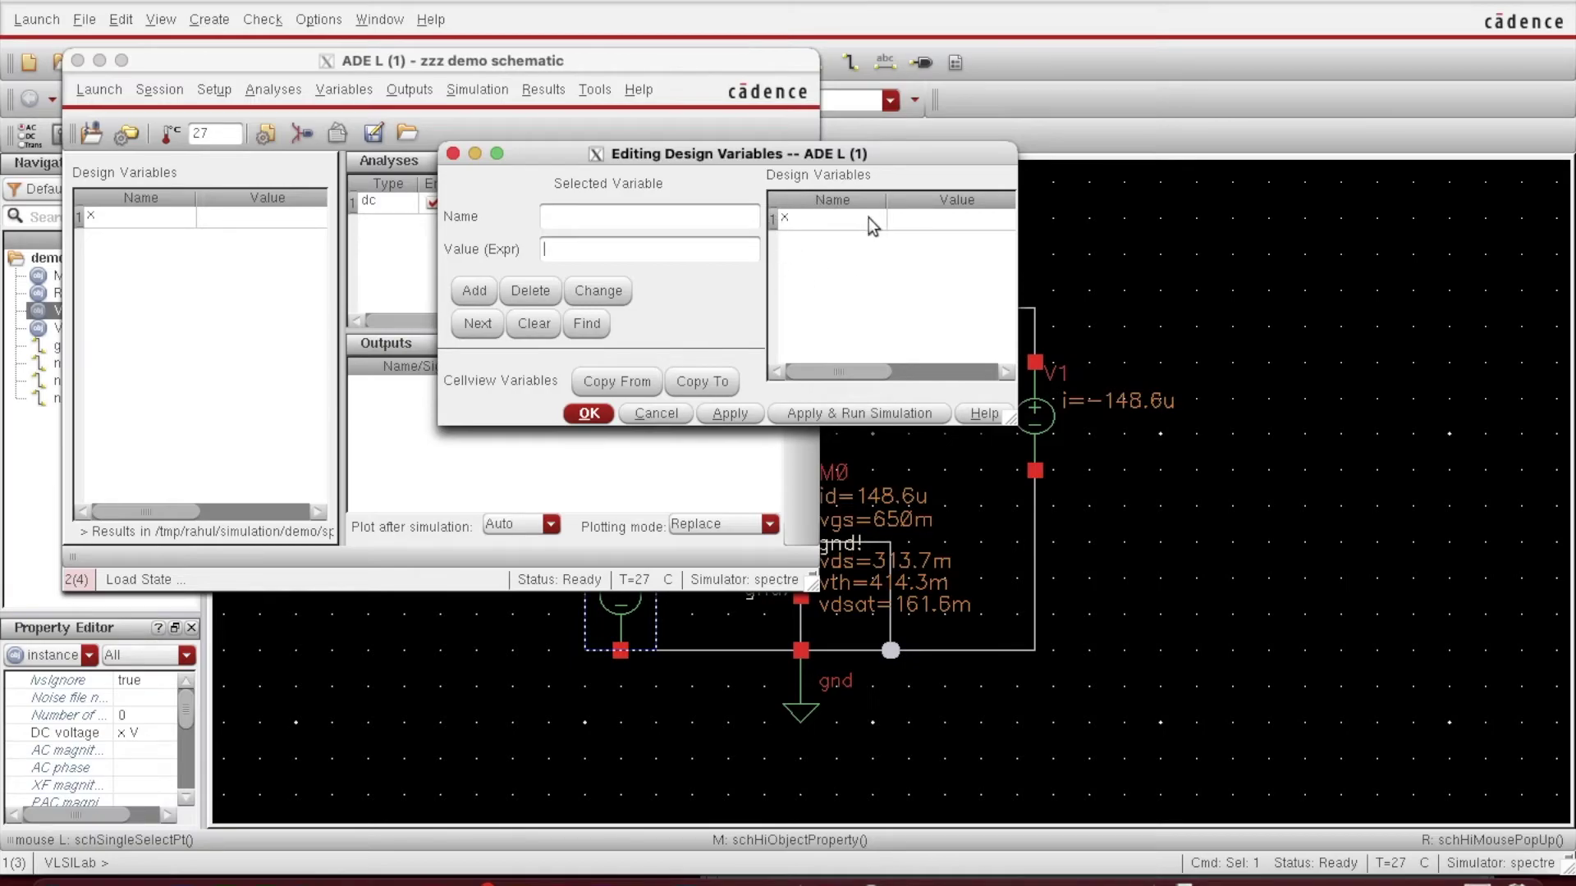
pyautogui.click(919, 225)
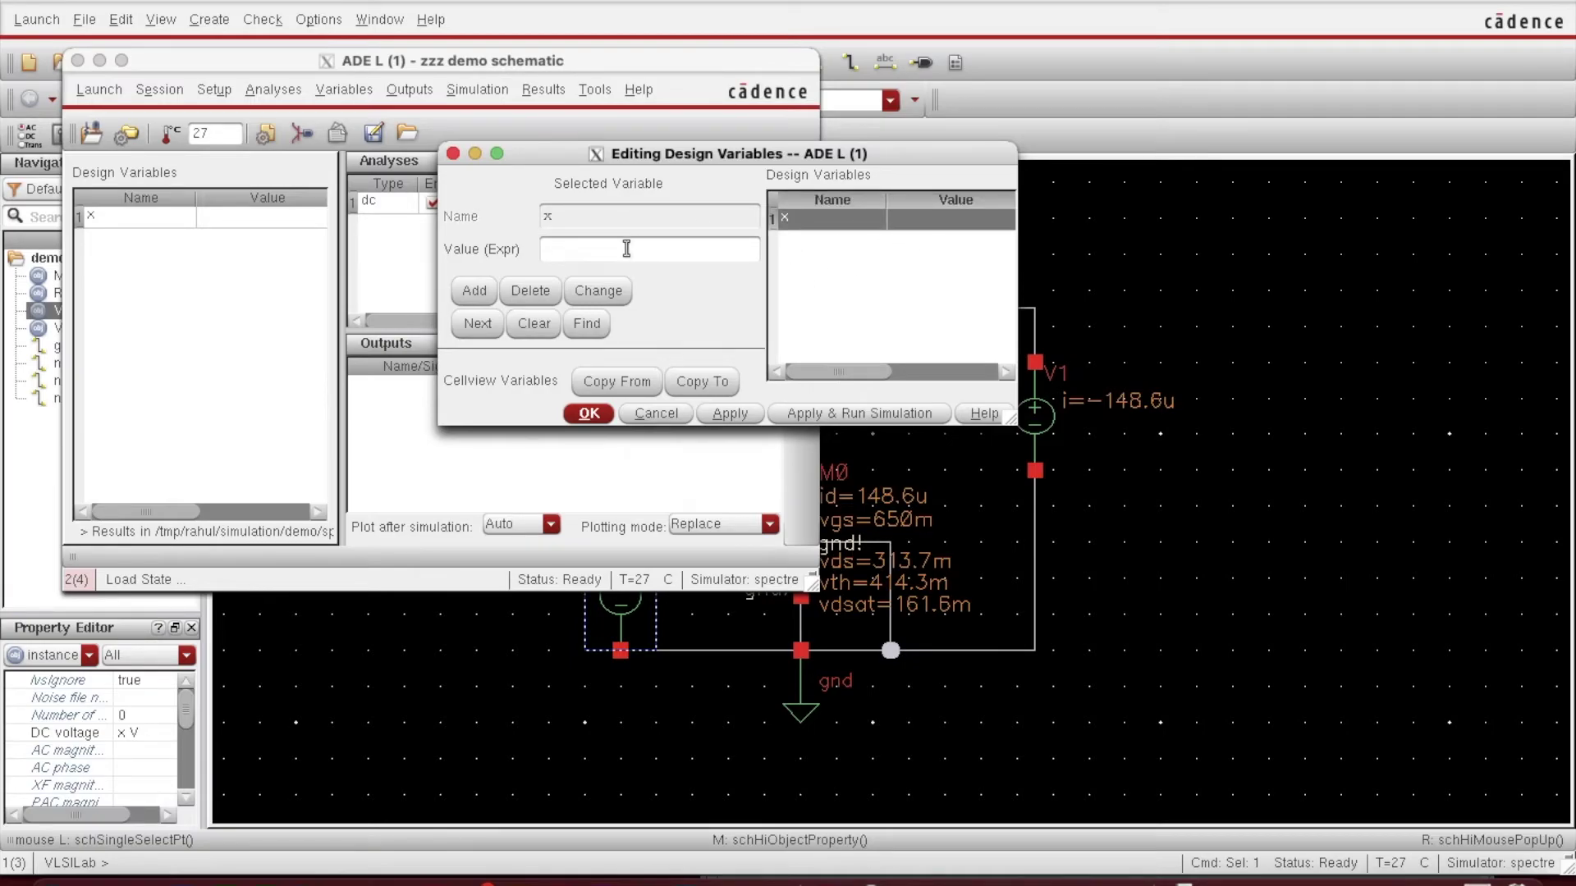
pyautogui.write('.6')
pyautogui.click(586, 412)
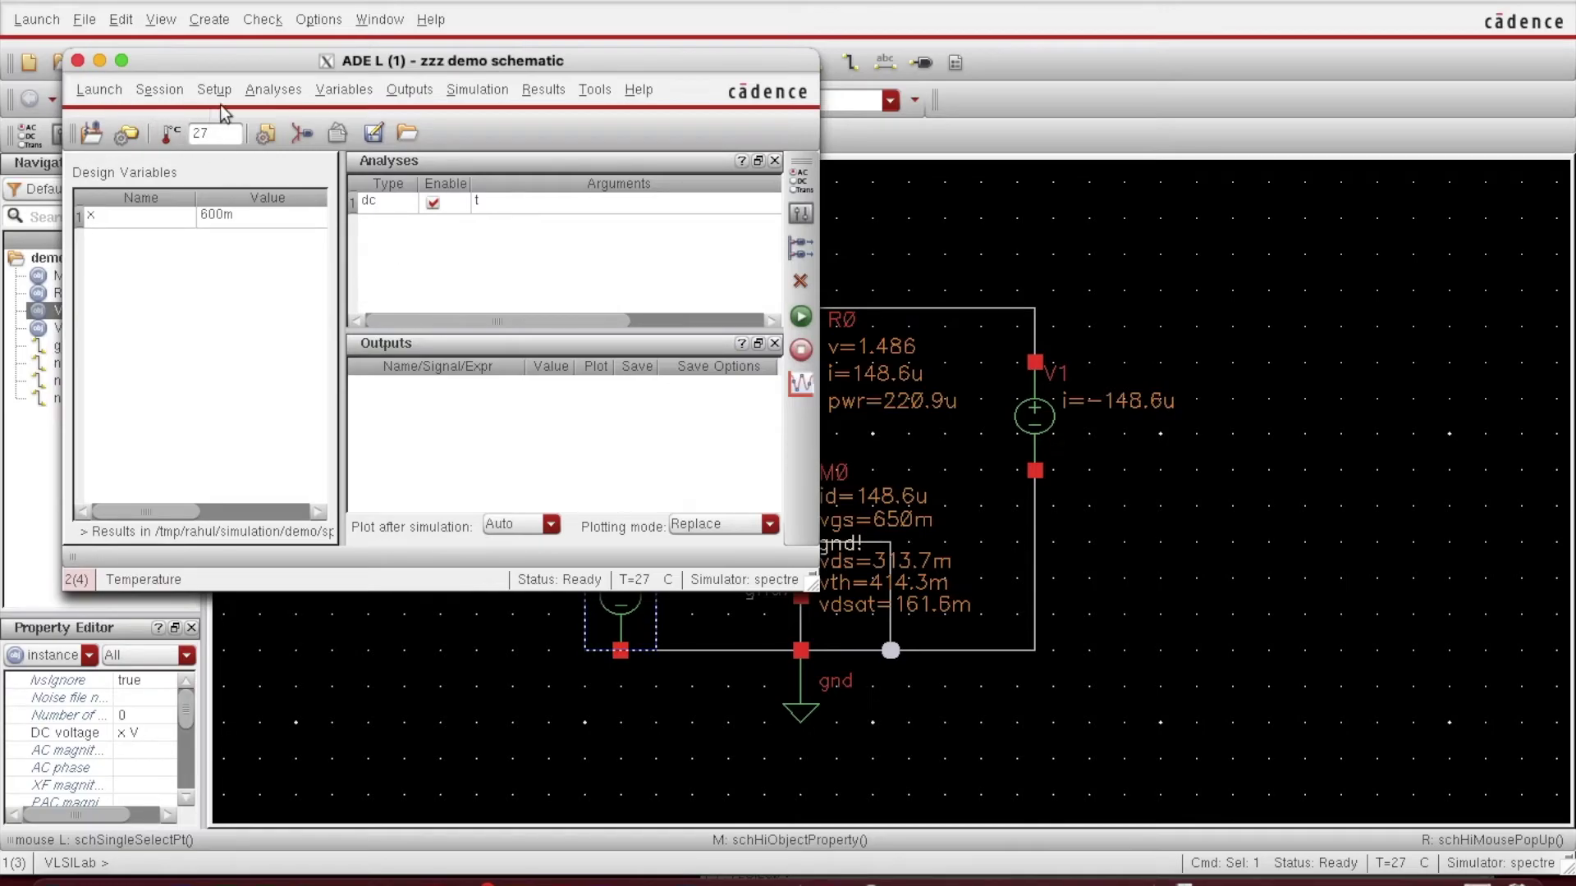
pyautogui.moveTo(304, 63); pyautogui.dragTo(365, 74)
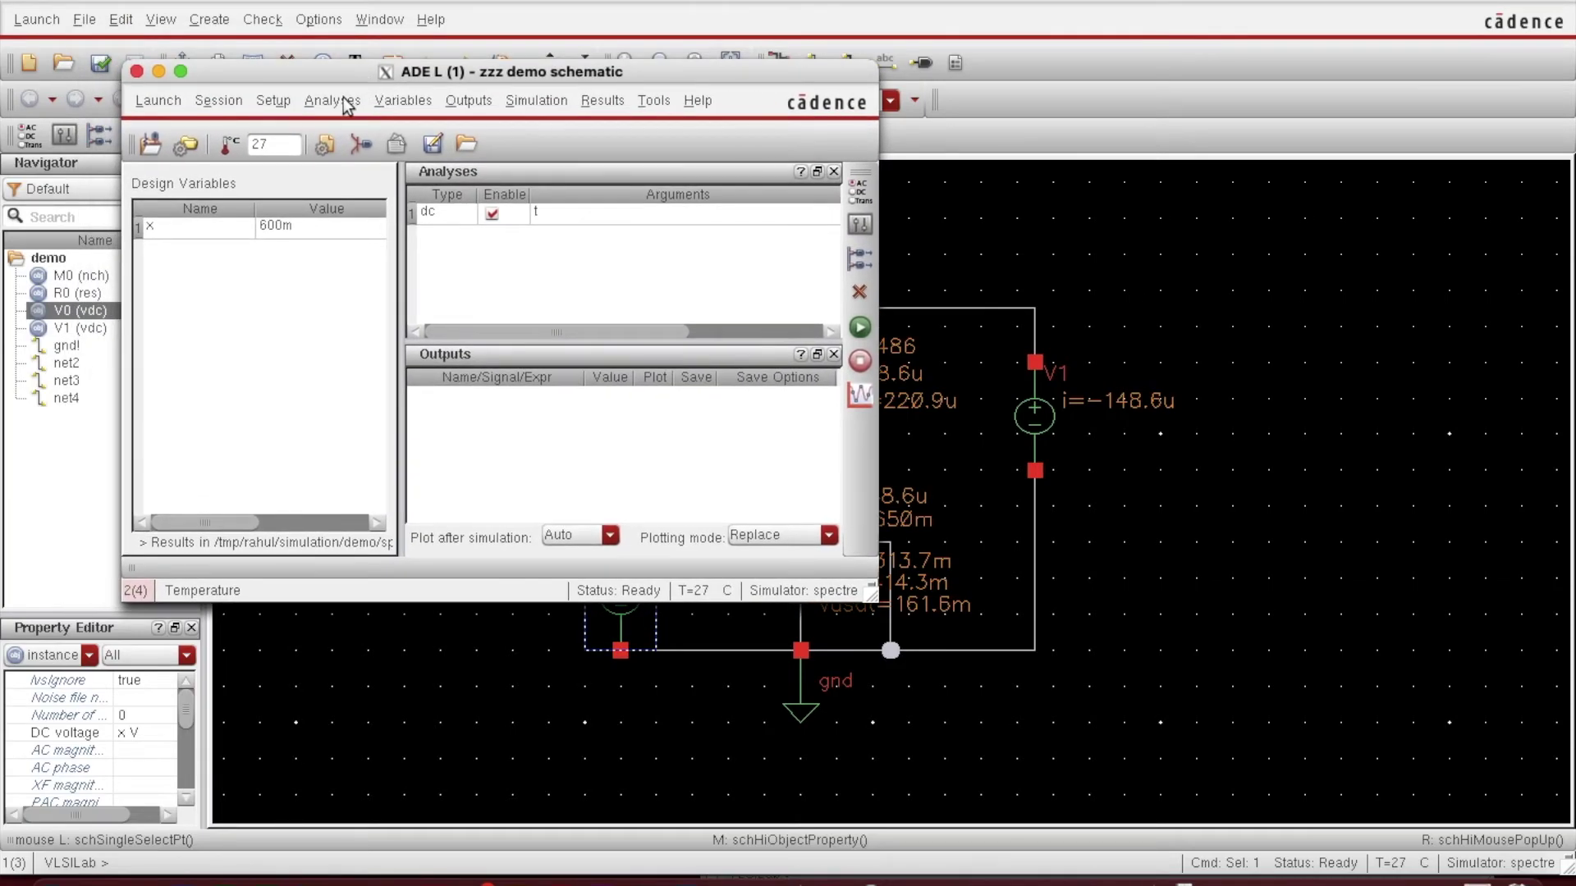
# Step: Choose a dc analysis that sweeps the design variable x
pyautogui.click(344, 100)
pyautogui.click(362, 146)
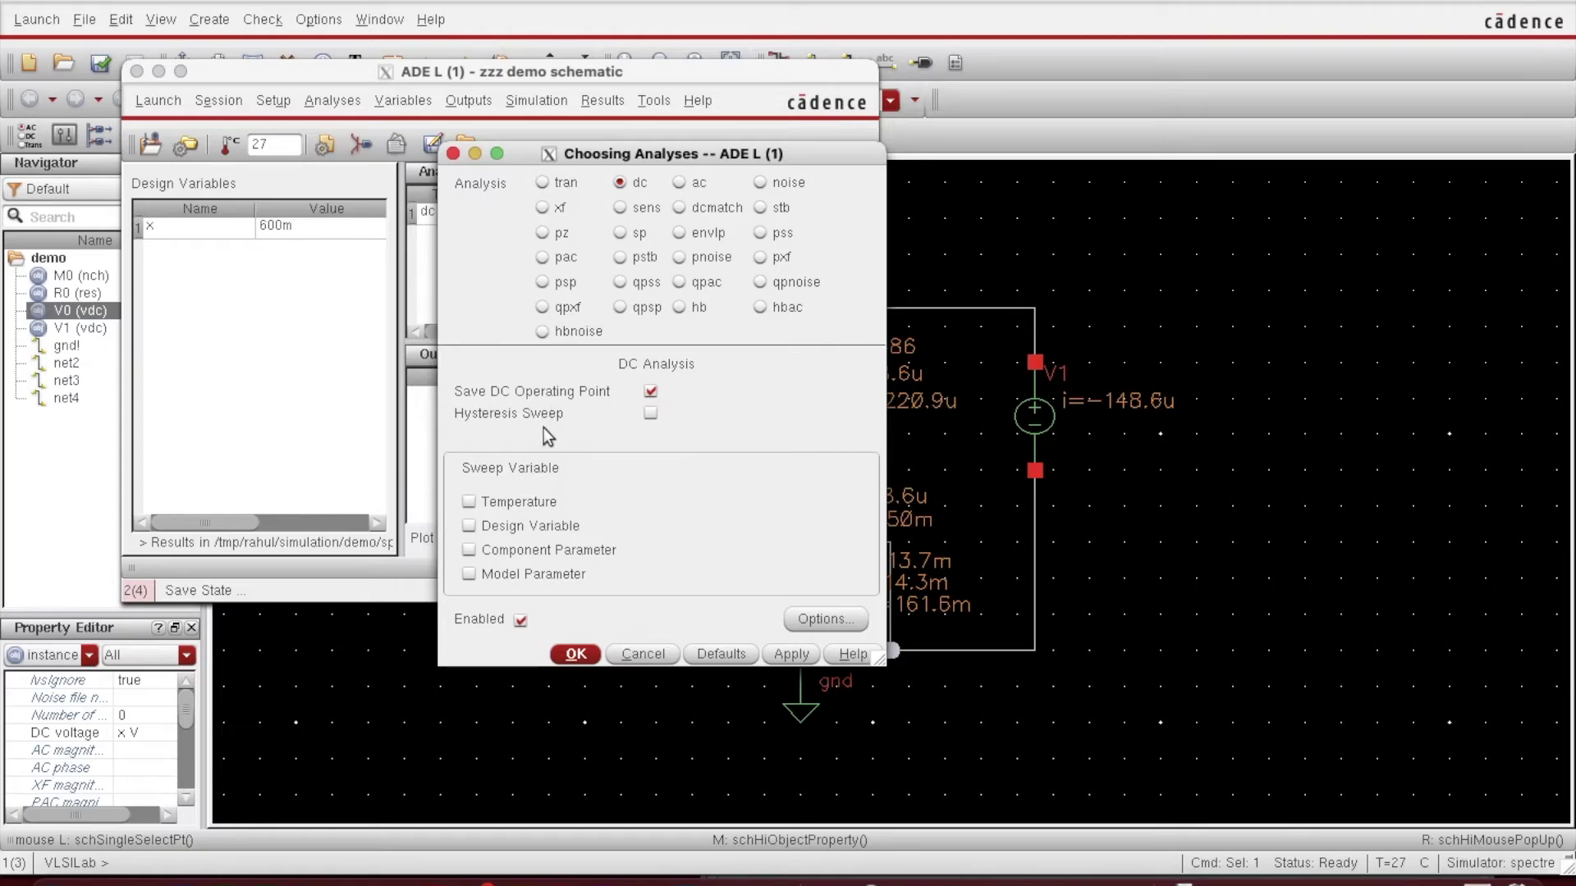
pyautogui.click(470, 530)
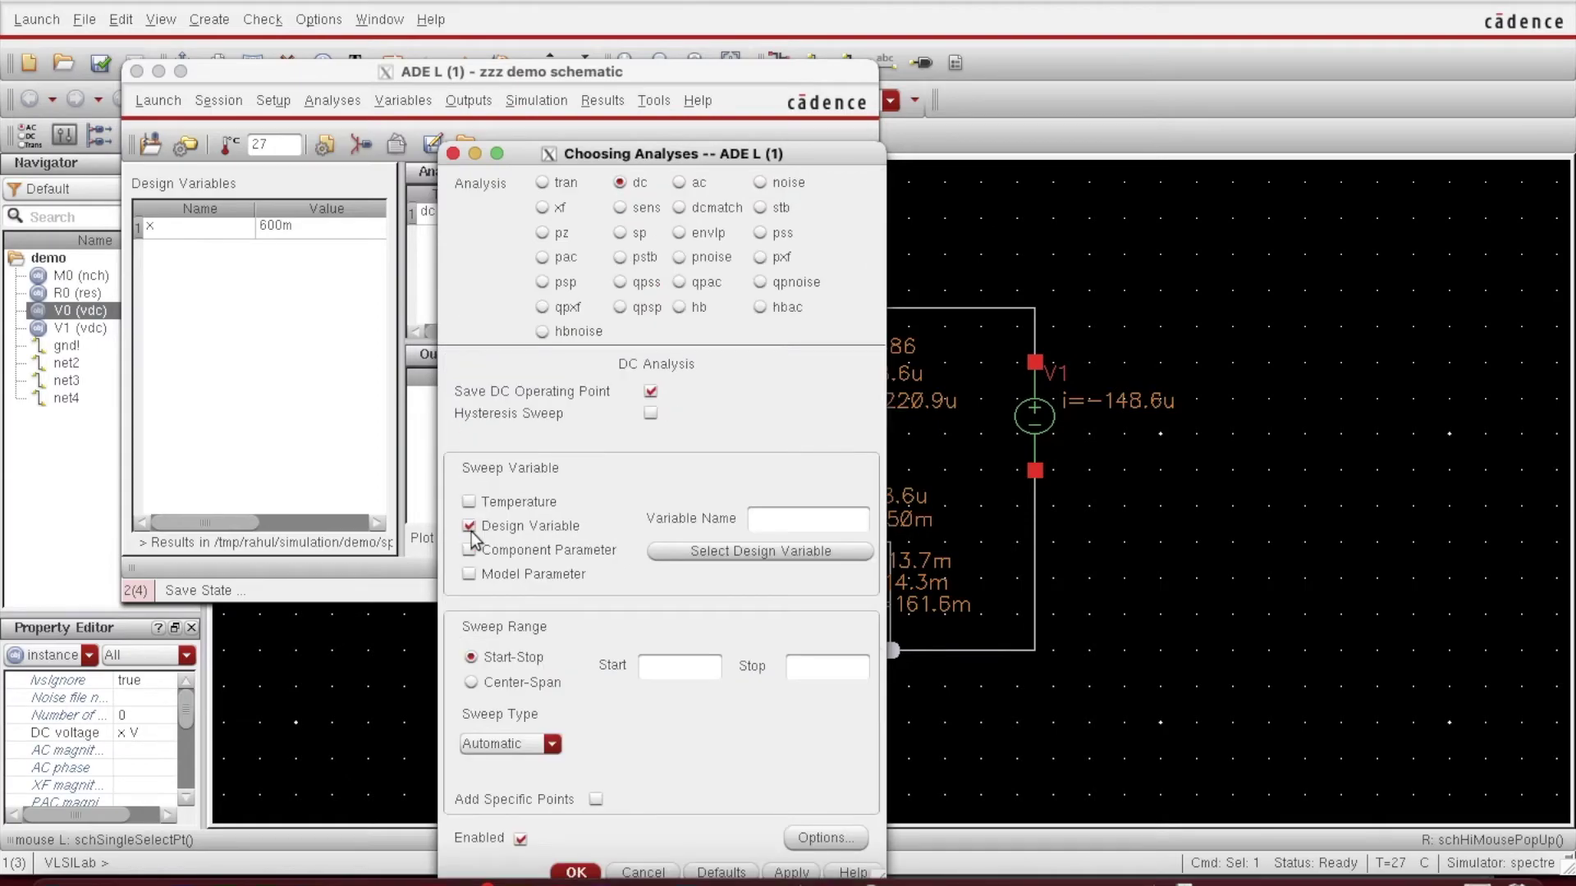
pyautogui.click(678, 560)
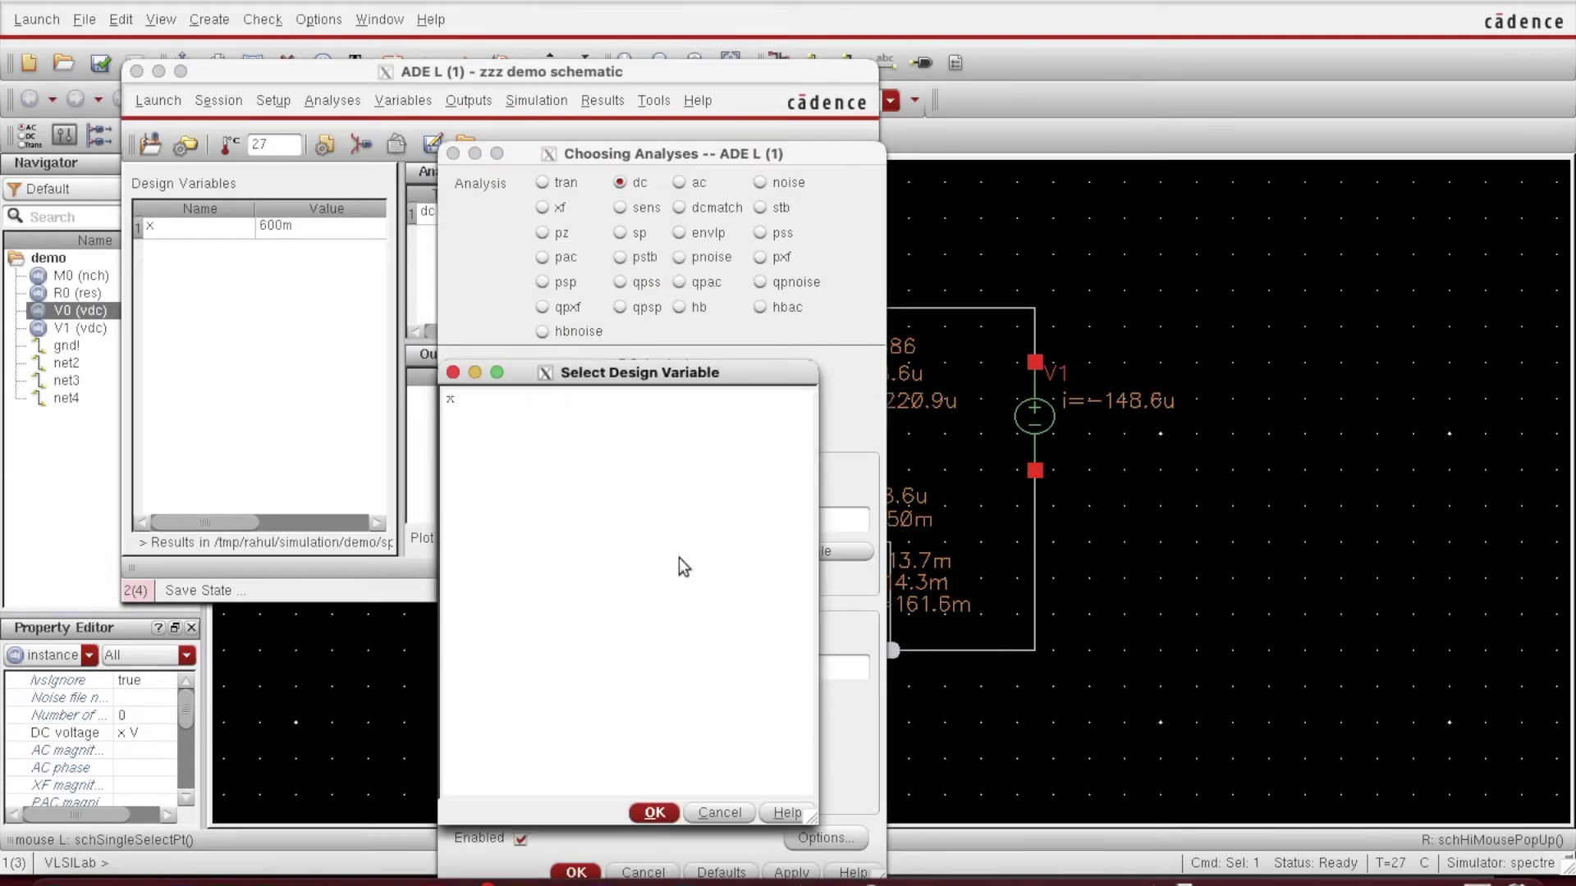
pyautogui.click(458, 405)
pyautogui.click(650, 814)
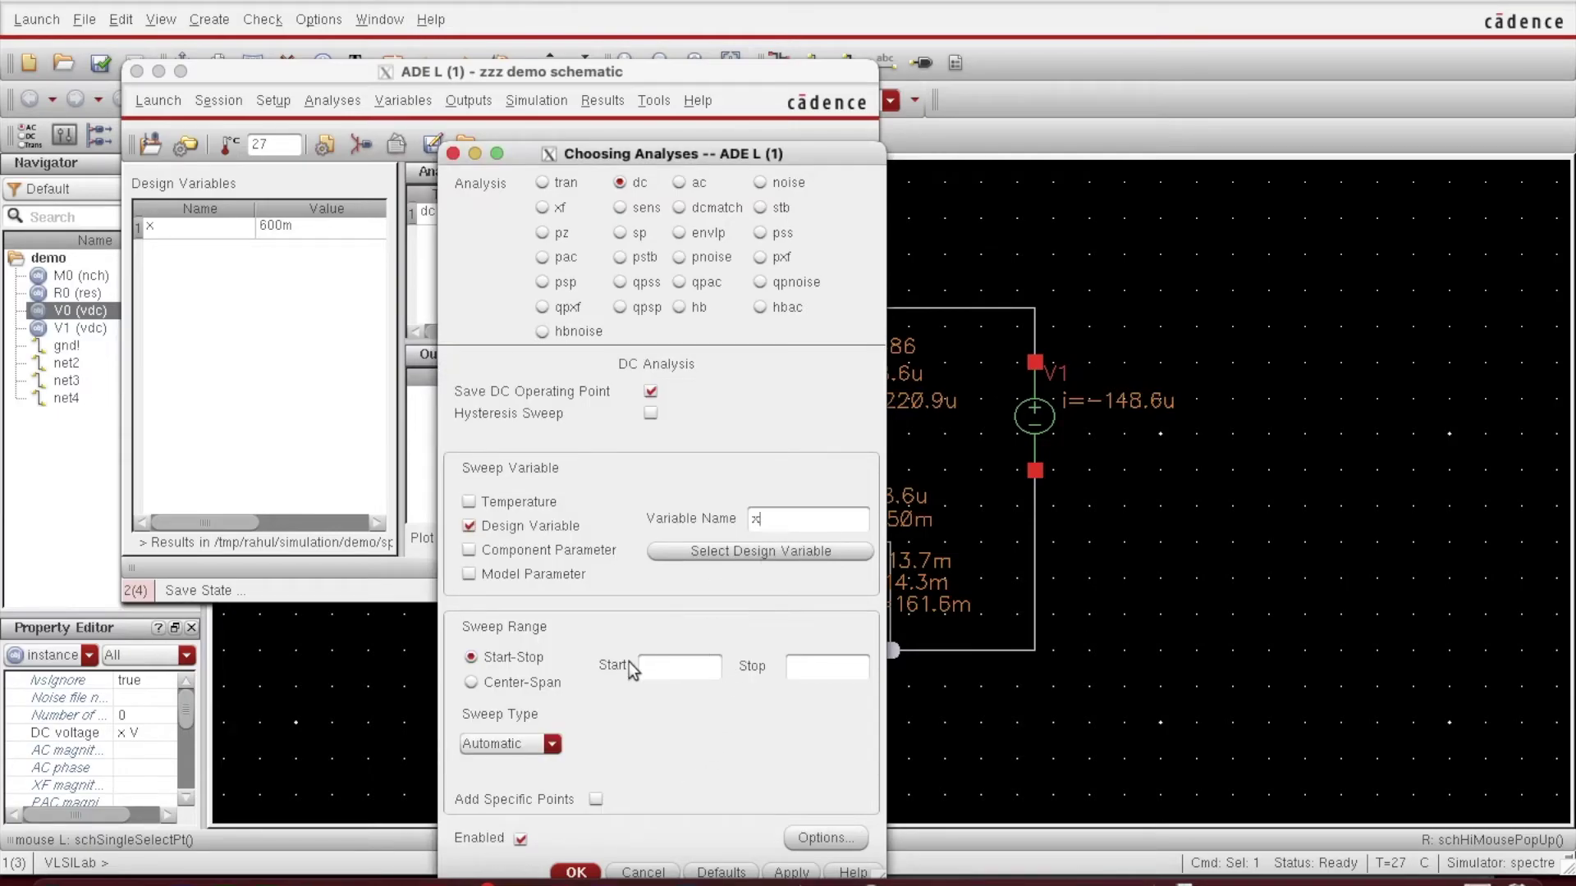
# Step: Sweep x linearly from 0 to 1.8 in 50 steps and accept the analysis
pyautogui.write('0')
pyautogui.click(823, 667)
pyautogui.write('1.8')
pyautogui.click(525, 750)
pyautogui.click(525, 750)
pyautogui.click(526, 750)
pyautogui.click(554, 741)
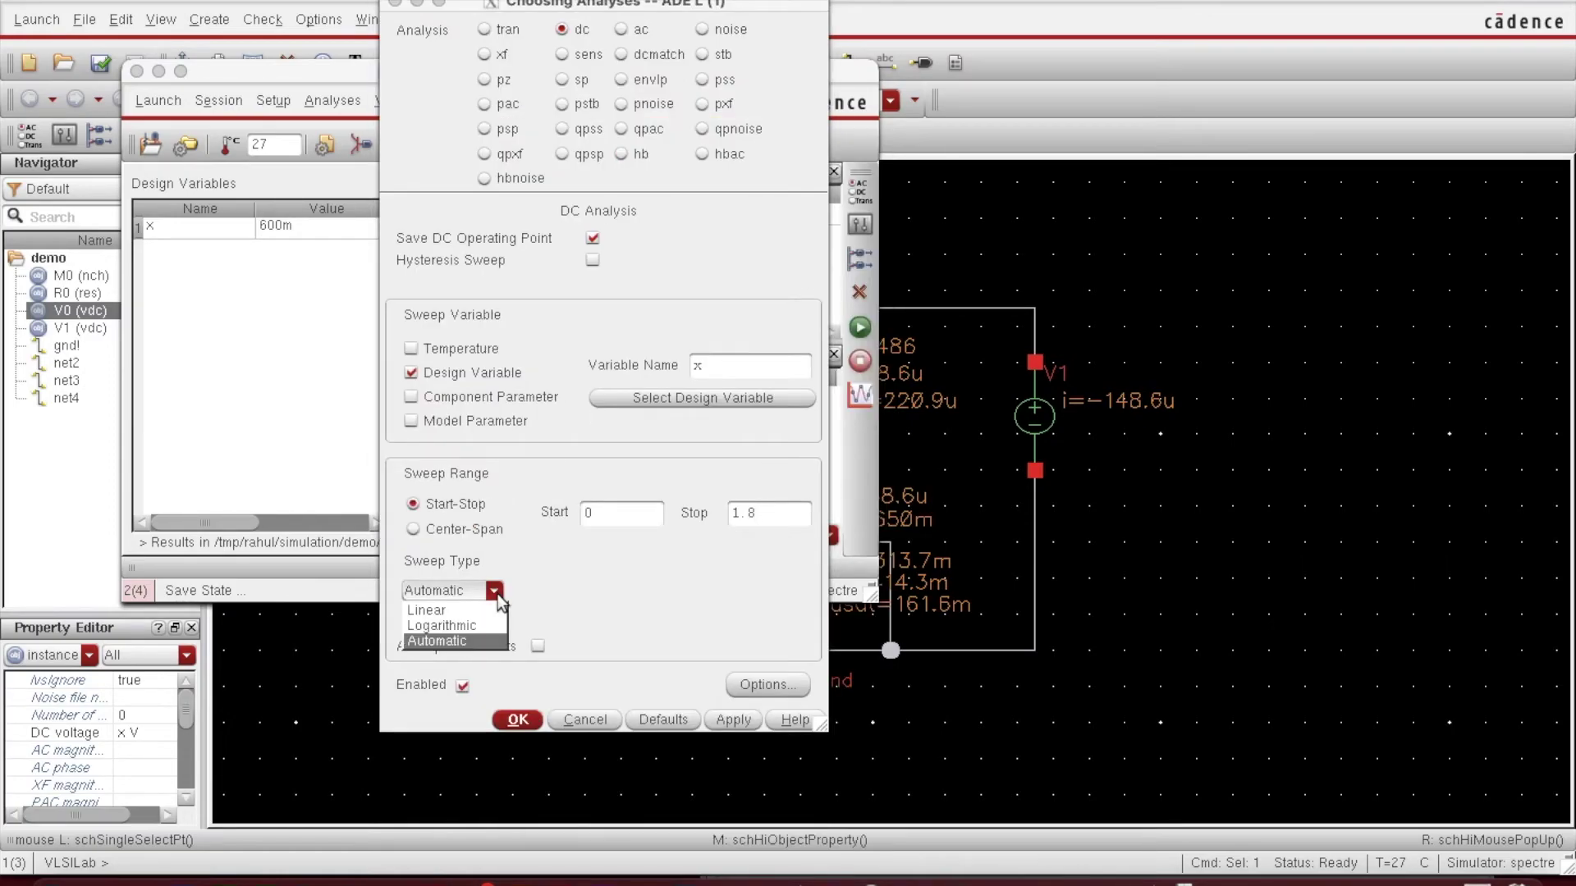
pyautogui.click(468, 611)
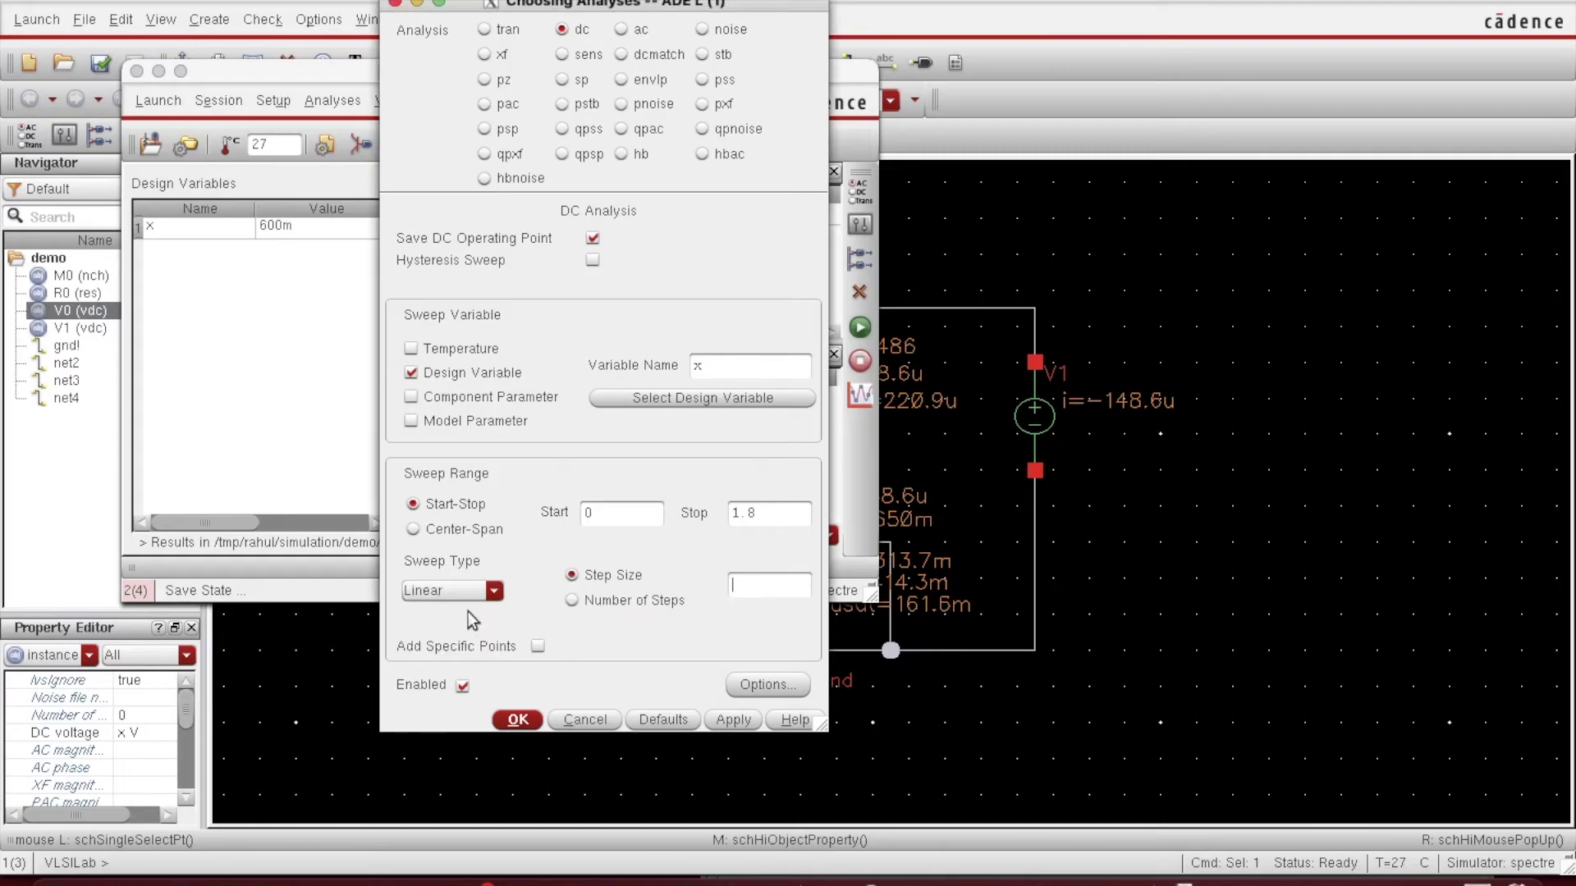
pyautogui.click(635, 604)
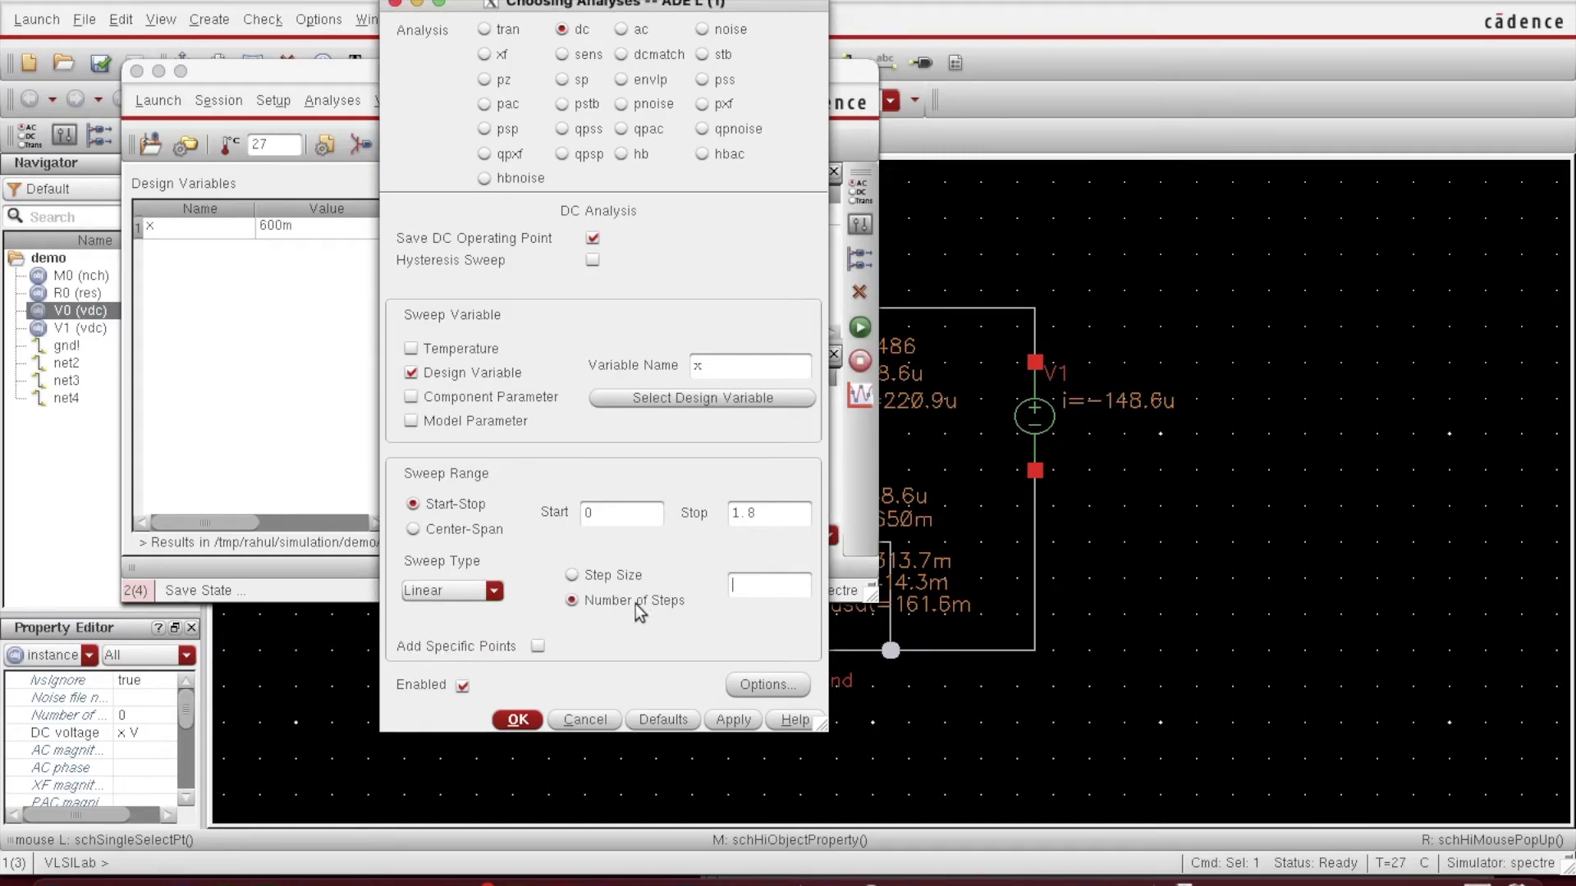
pyautogui.click(777, 594)
pyautogui.write('50')
pyautogui.click(519, 720)
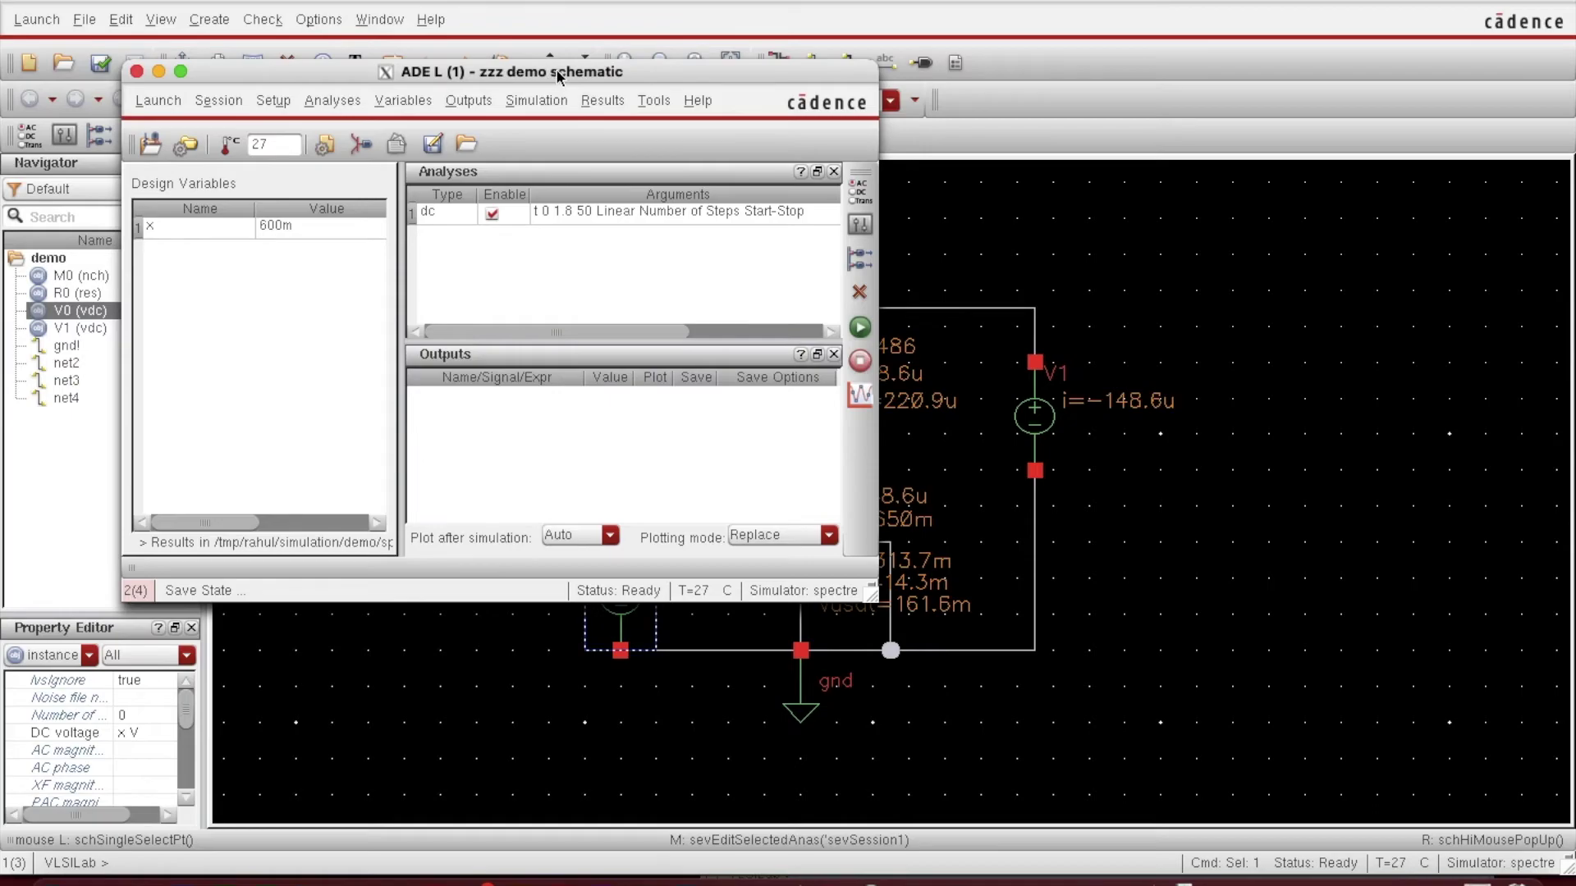
# Step: Select R0's lower MINUS terminal on the schematic as a plotted output, then return to ADE L
pyautogui.keyDown('alt'); pyautogui.moveTo(564, 92); pyautogui.dragTo(448, 97); pyautogui.keyUp('alt')
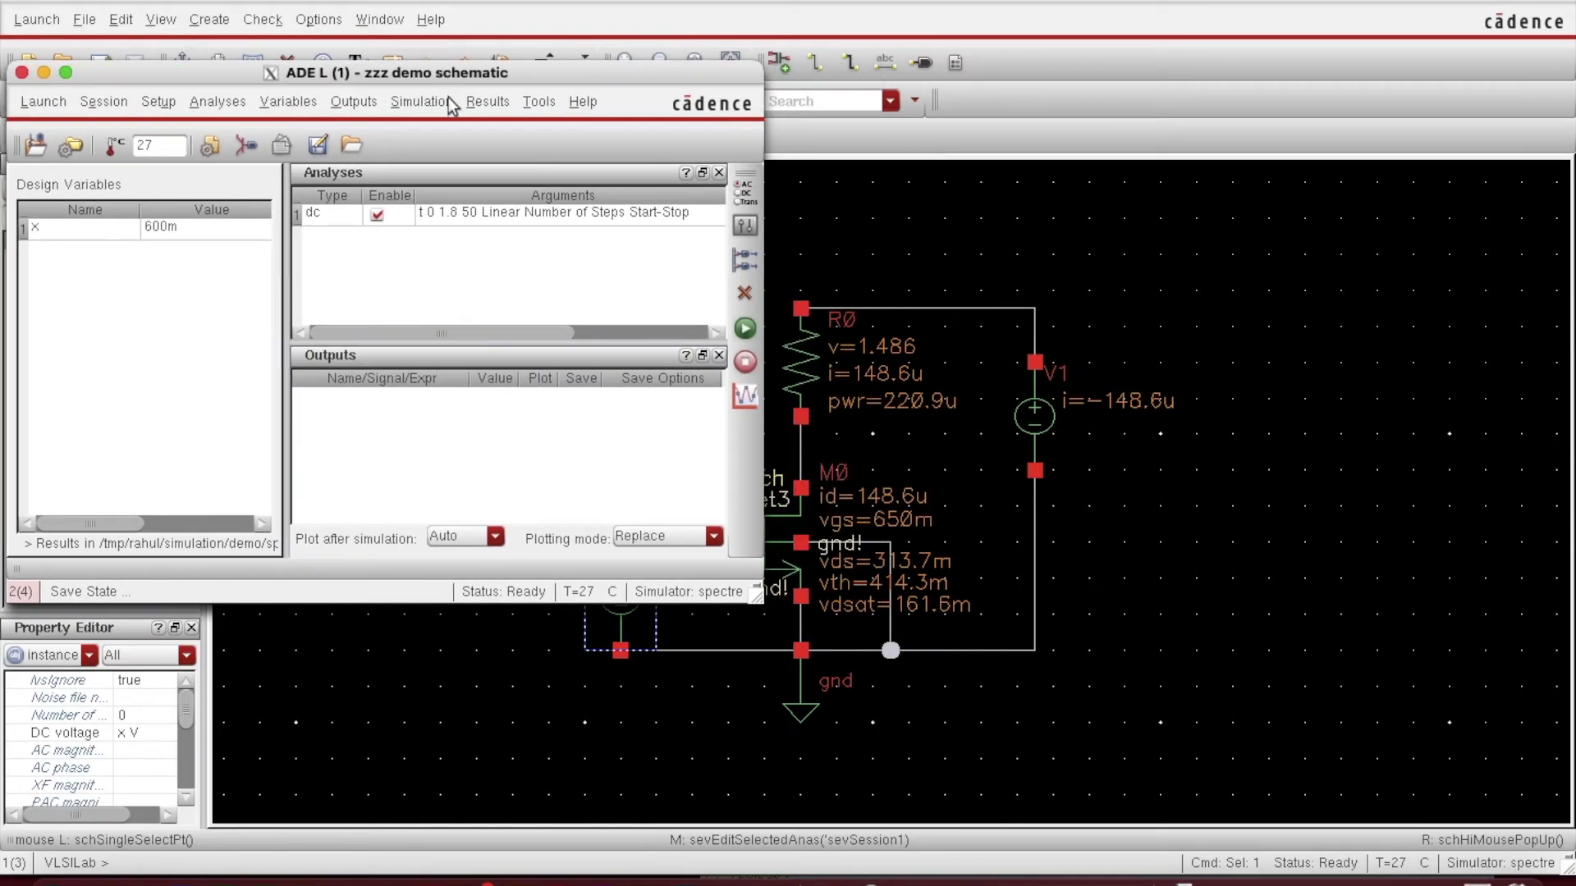
pyautogui.click(354, 101)
pyautogui.moveTo(391, 278)
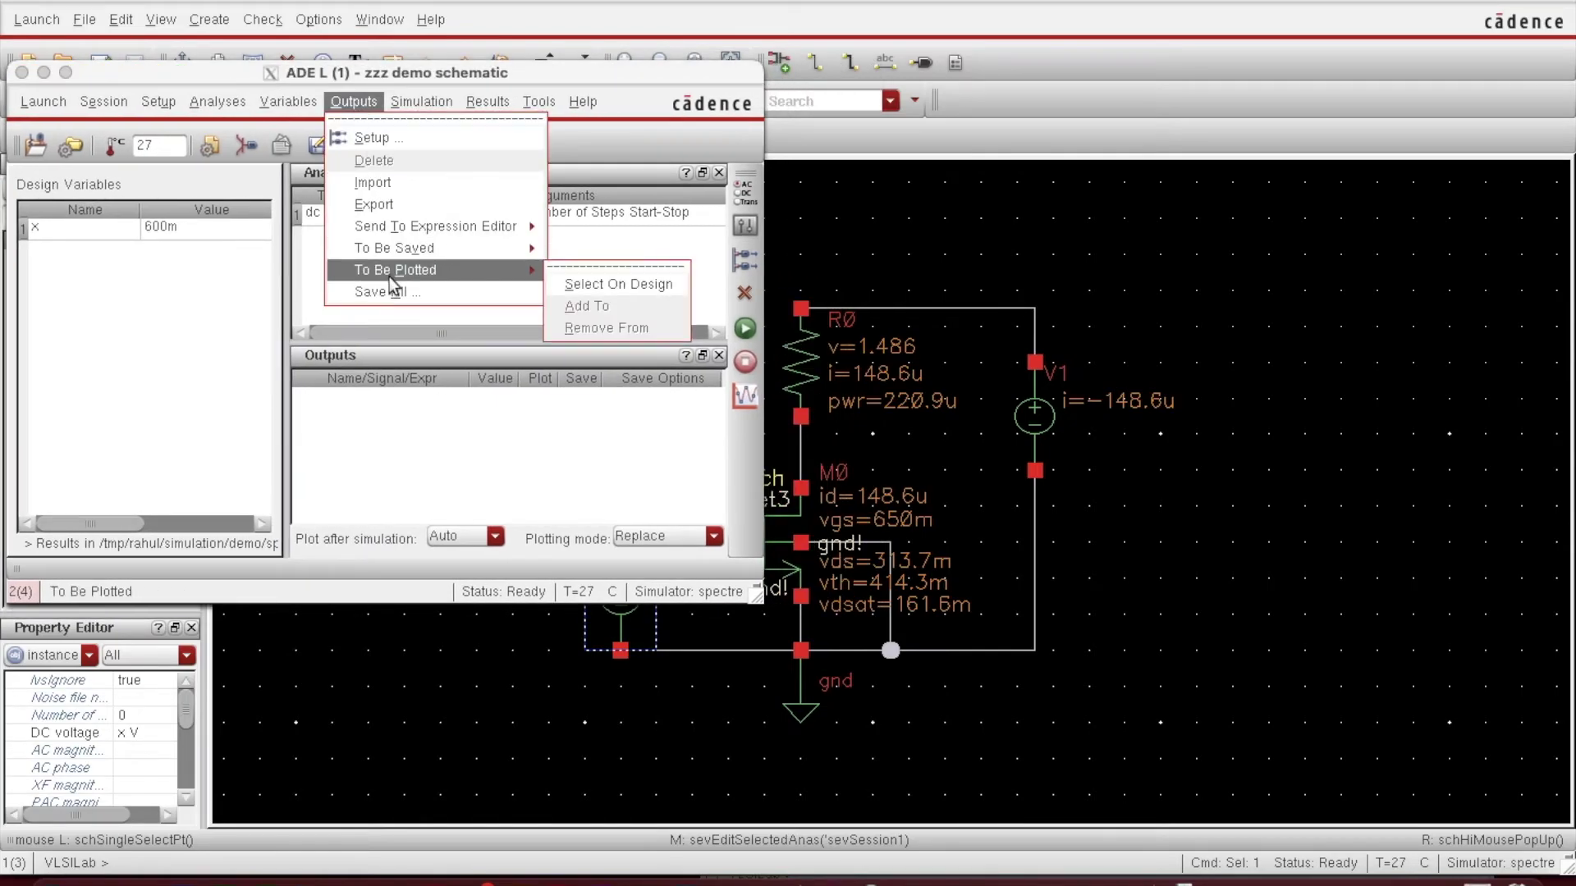
pyautogui.click(589, 285)
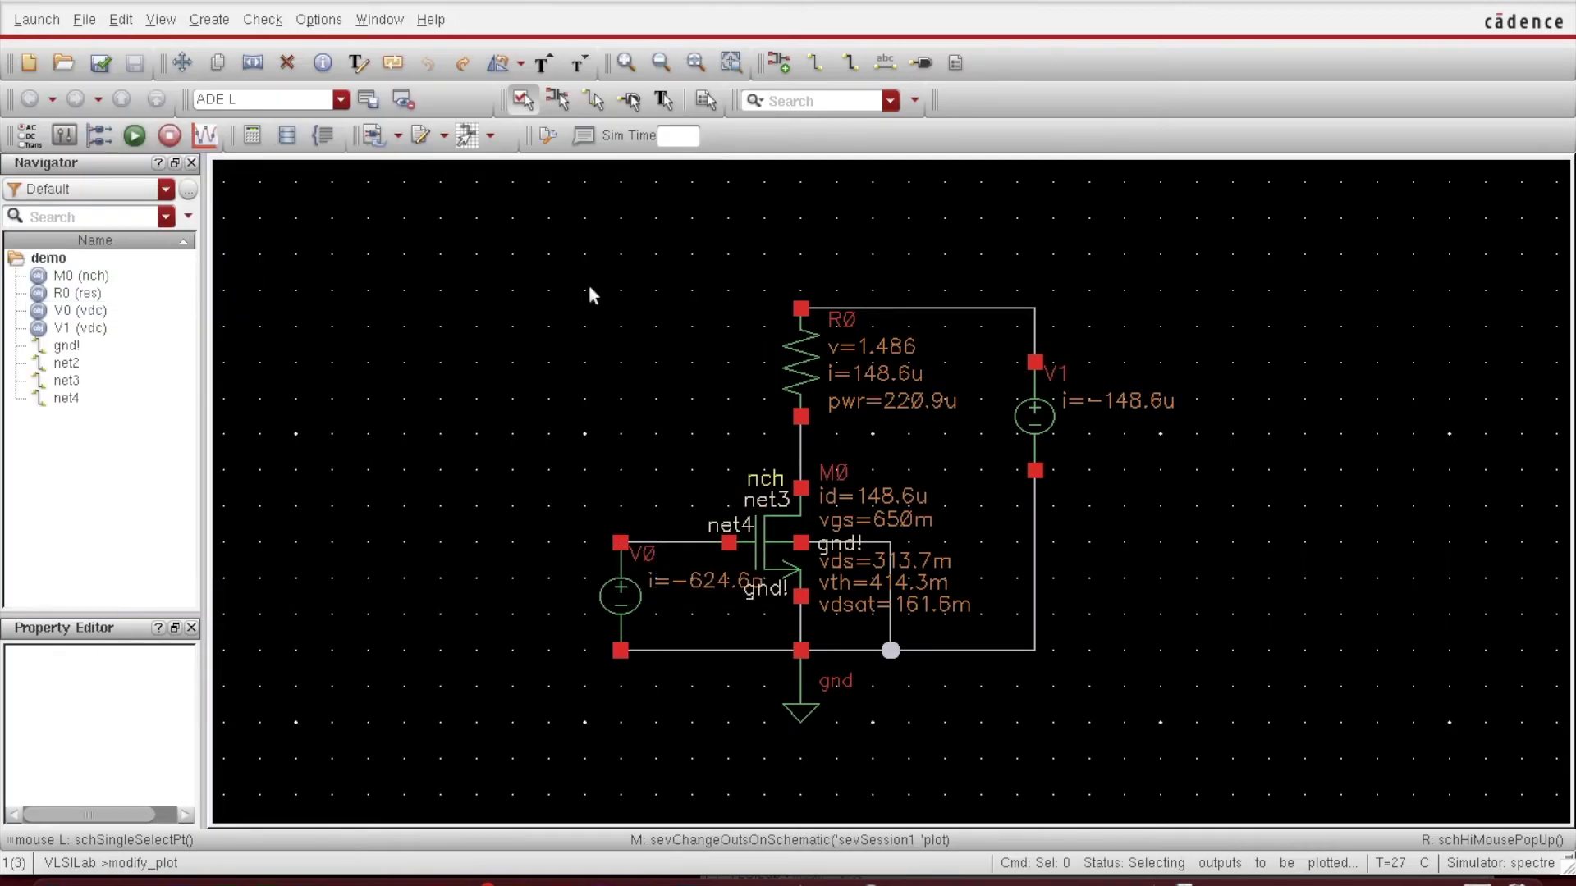
pyautogui.click(801, 417)
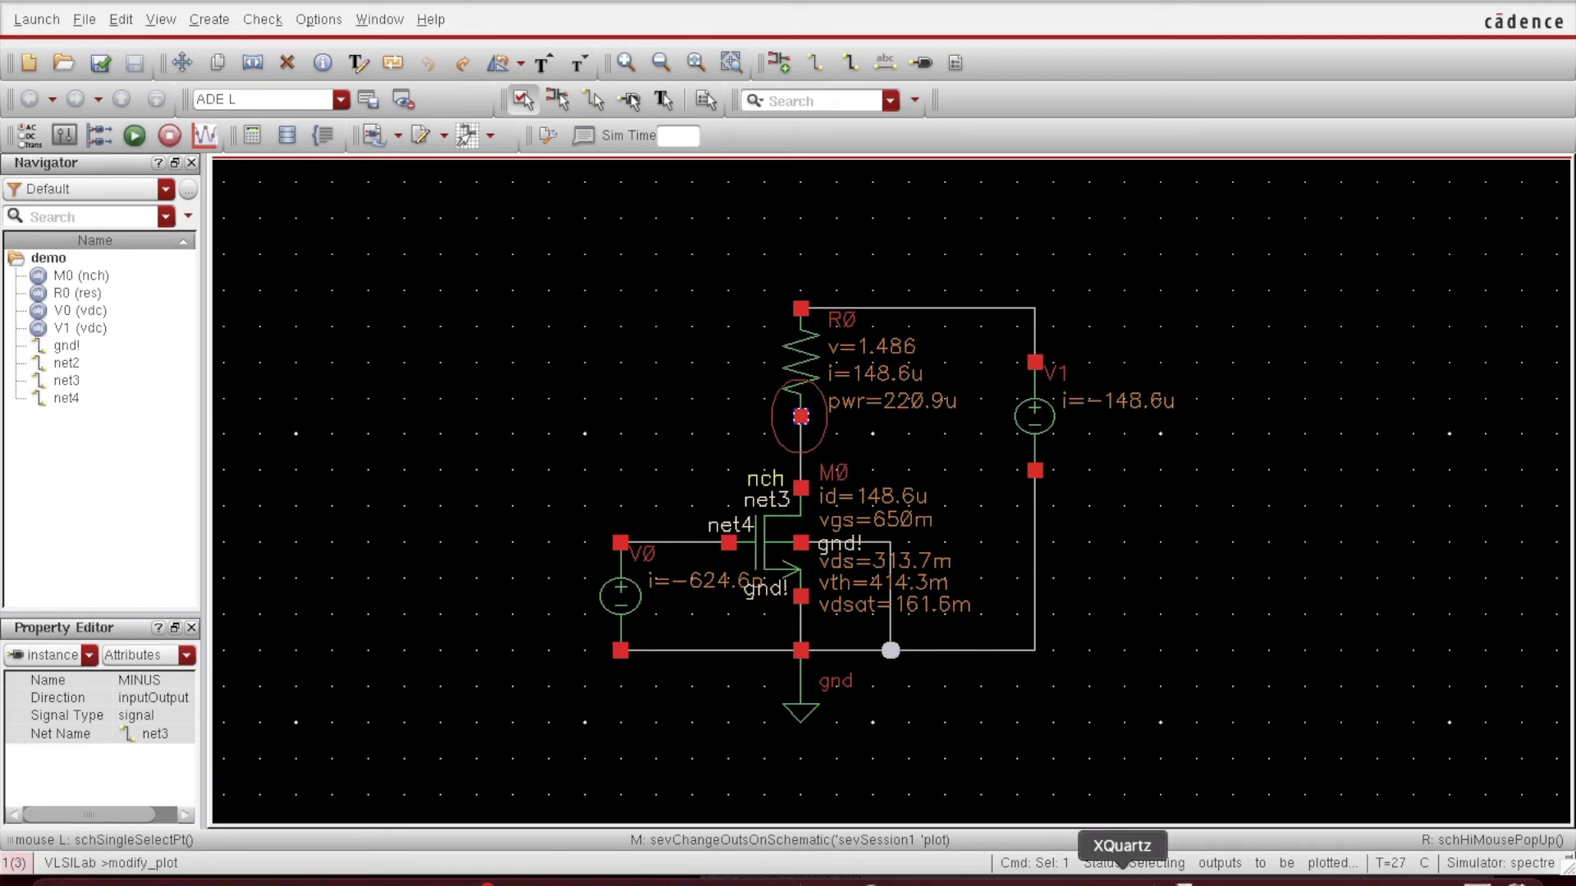
pyautogui.rightClick(1122, 880)
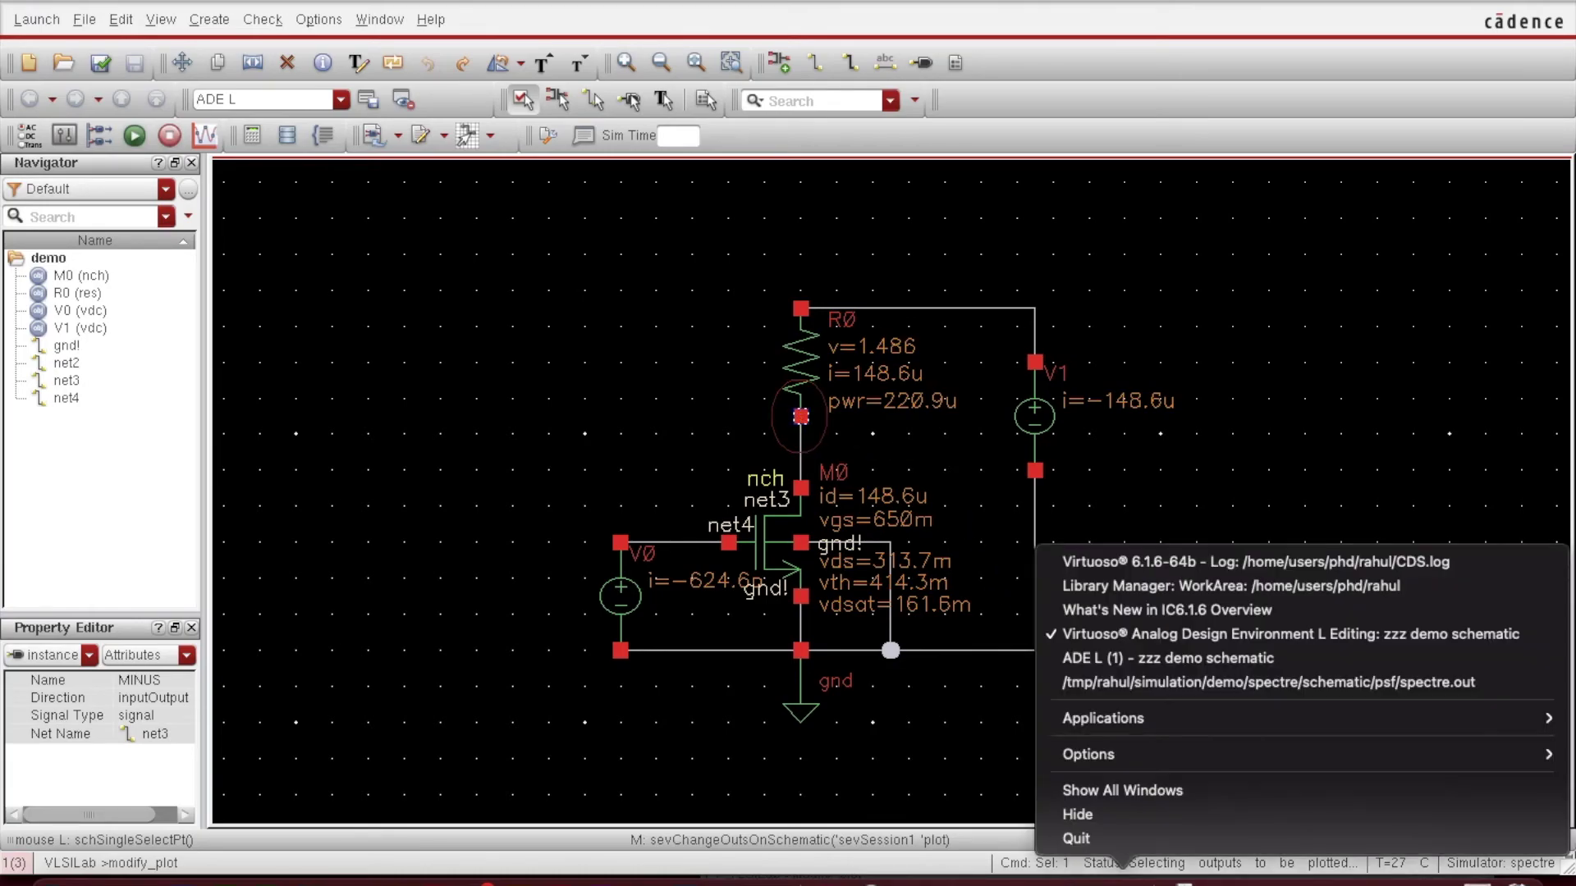
pyautogui.click(1126, 660)
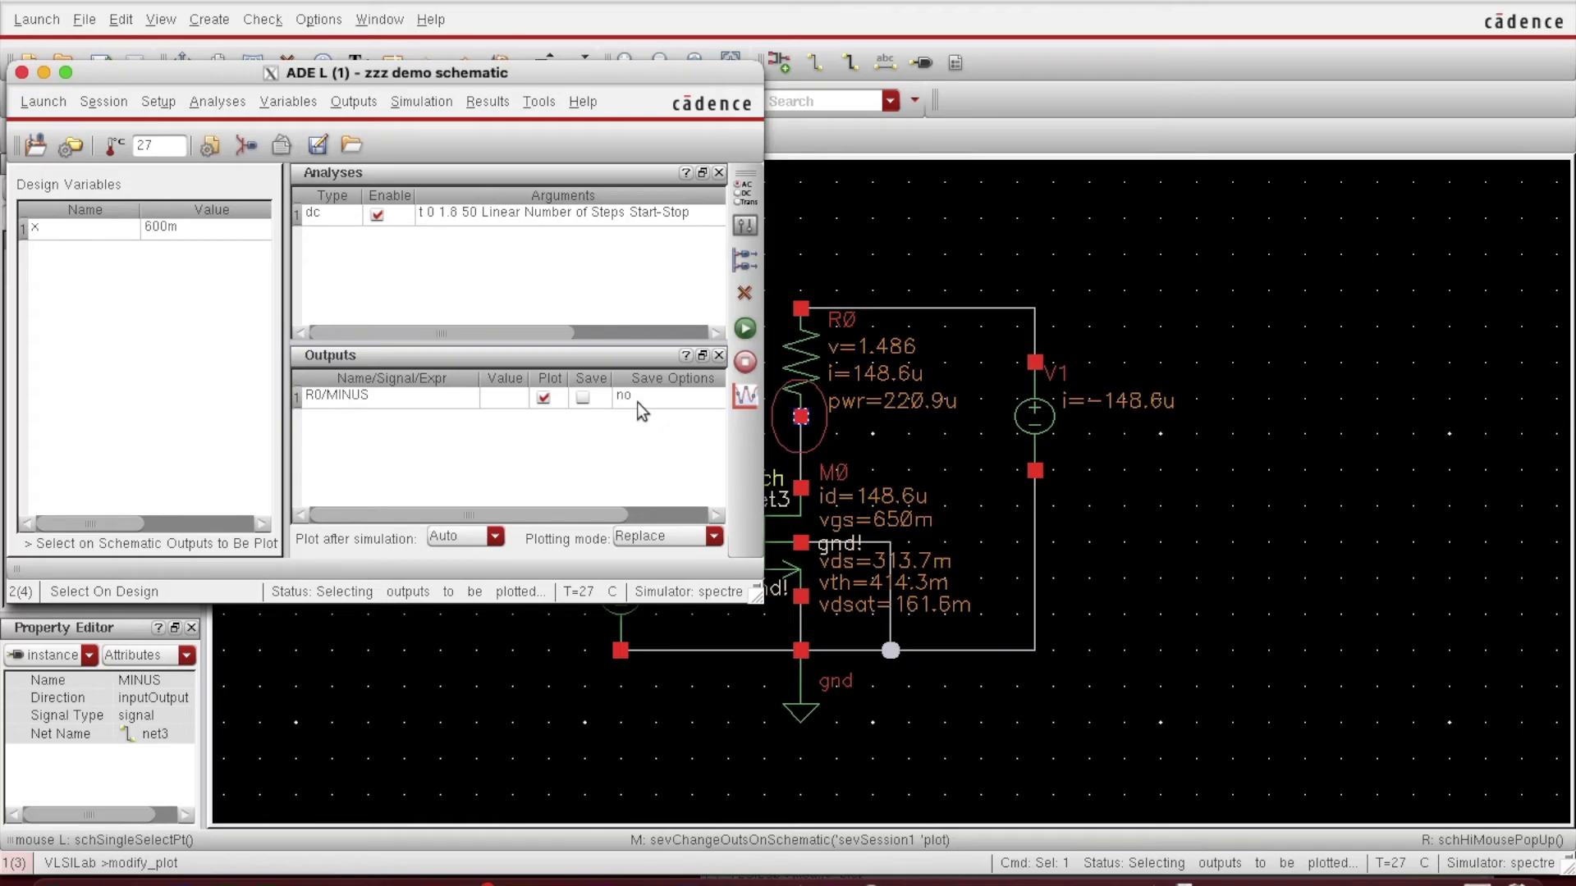
# Step: Keep the plotting mode set to Replace
pyautogui.click(713, 539)
pyautogui.click(713, 539)
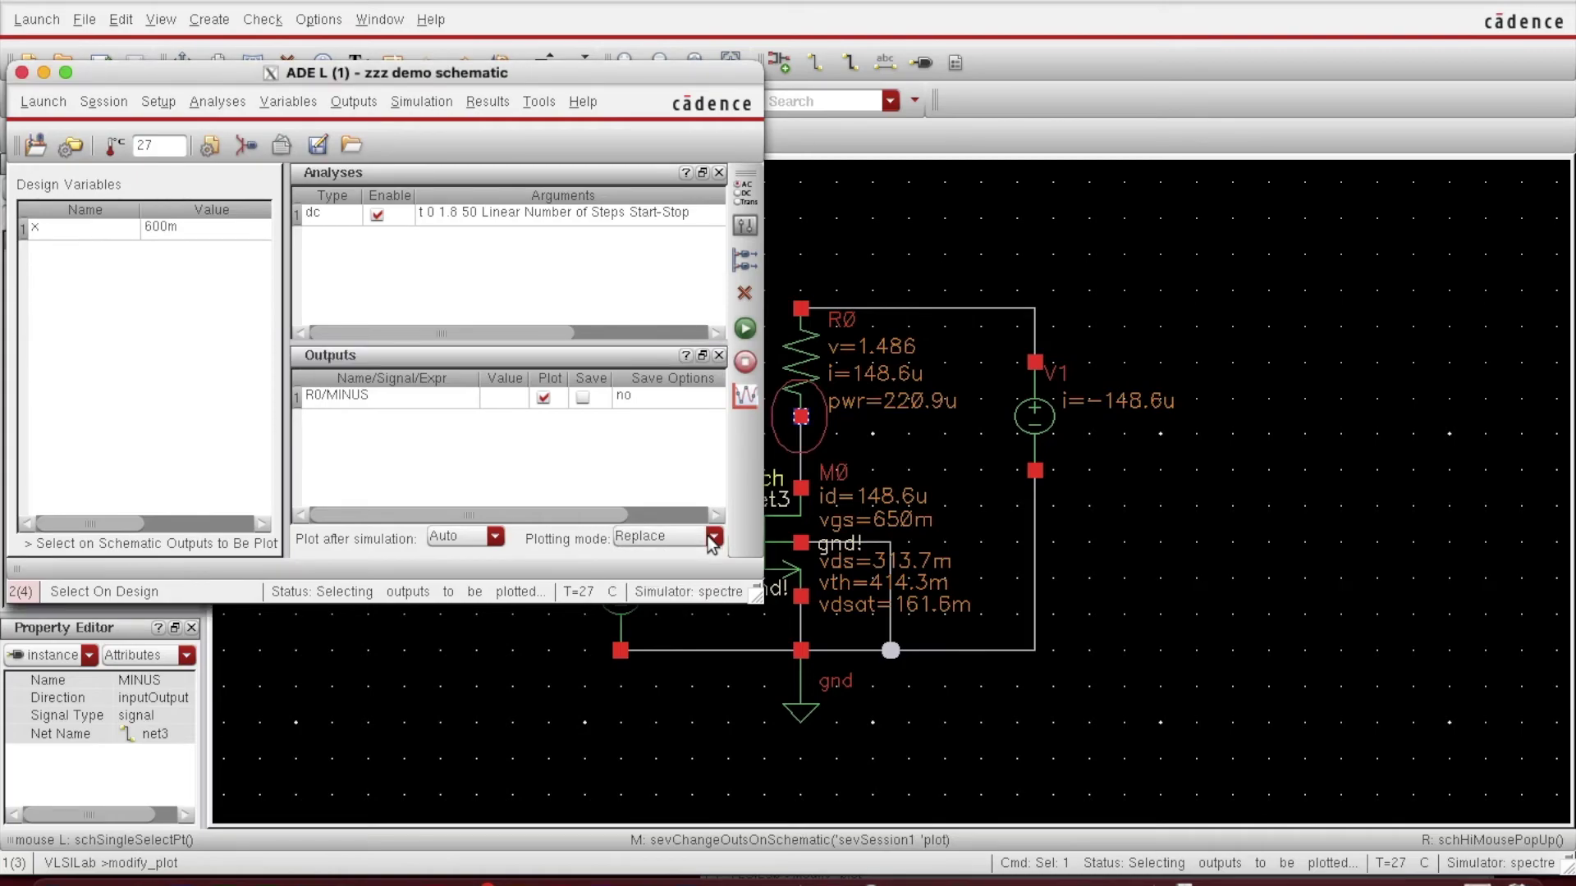
pyautogui.click(713, 539)
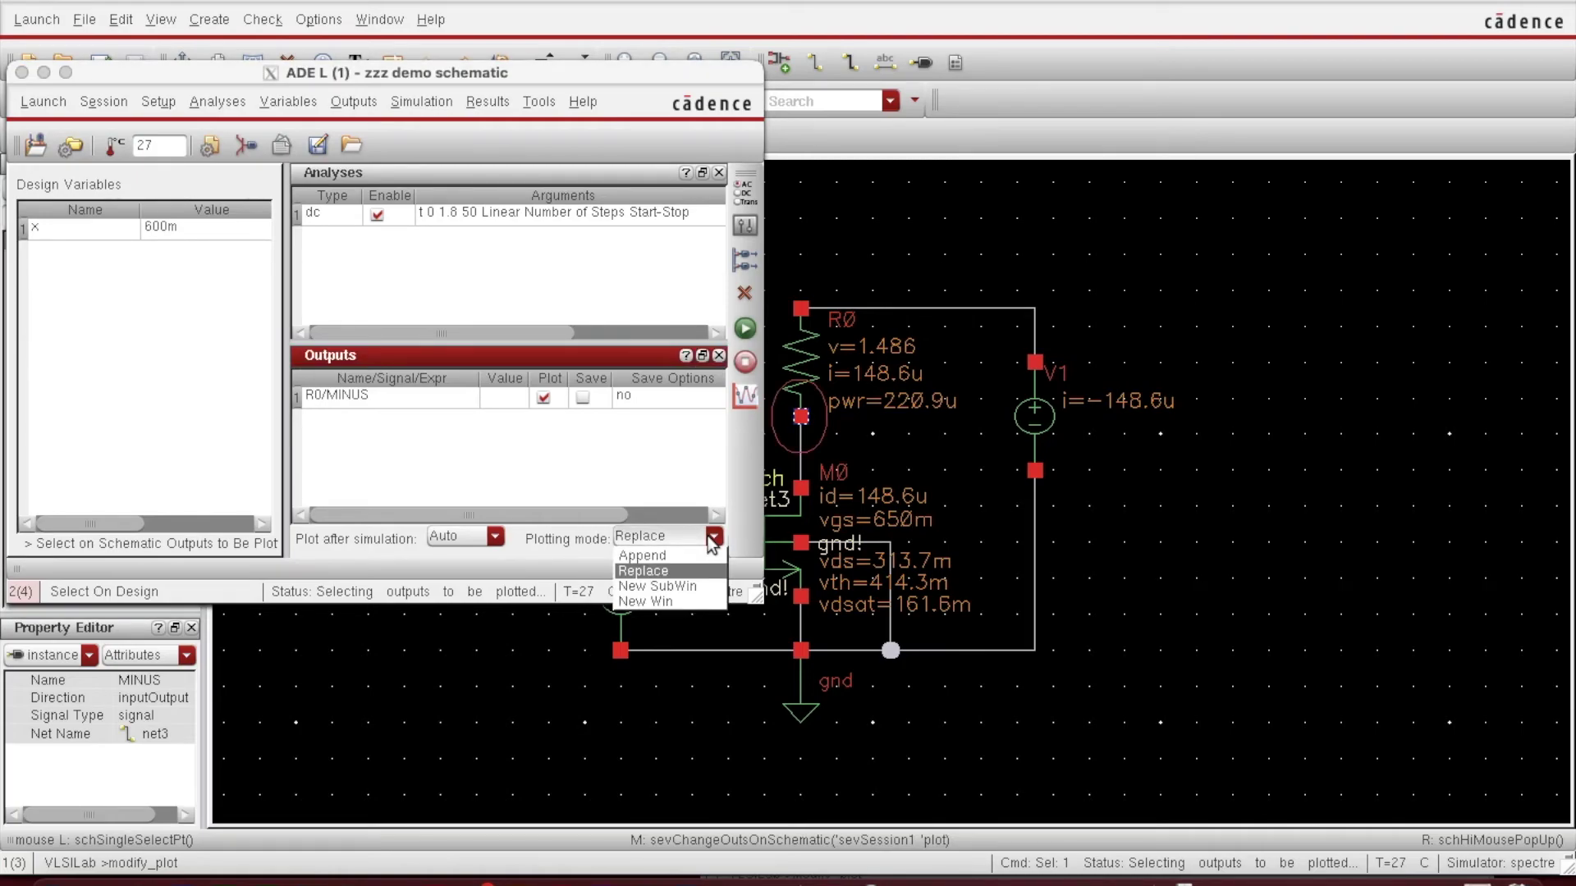
pyautogui.click(712, 539)
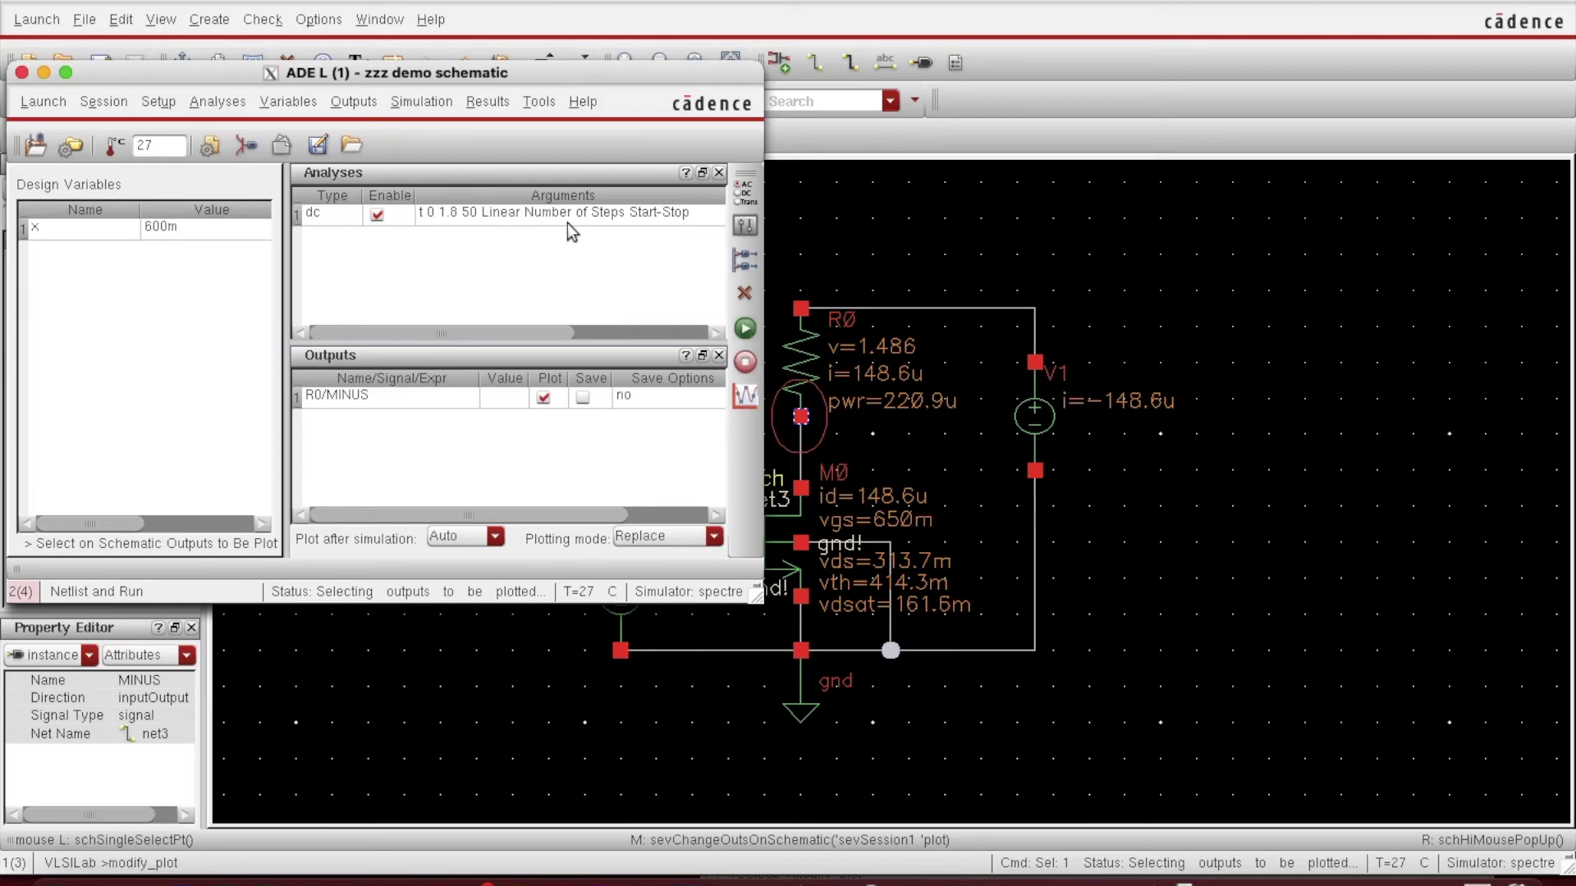
# Step: Run the DC sweep with Netlist and Run and bring up the spectre log
pyautogui.click(746, 330)
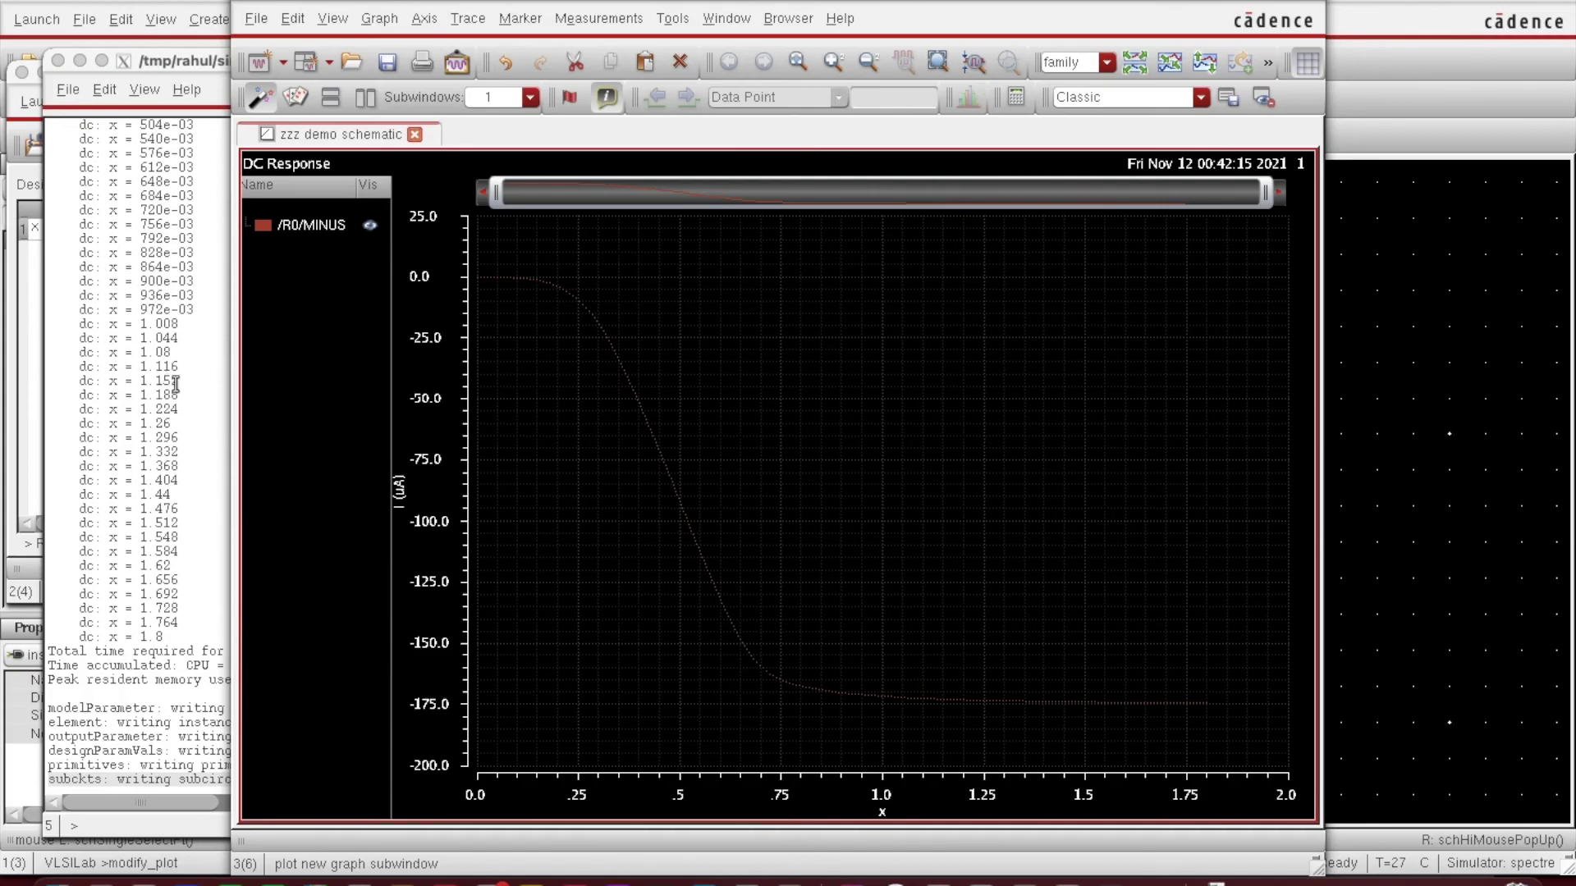
pyautogui.click(205, 434)
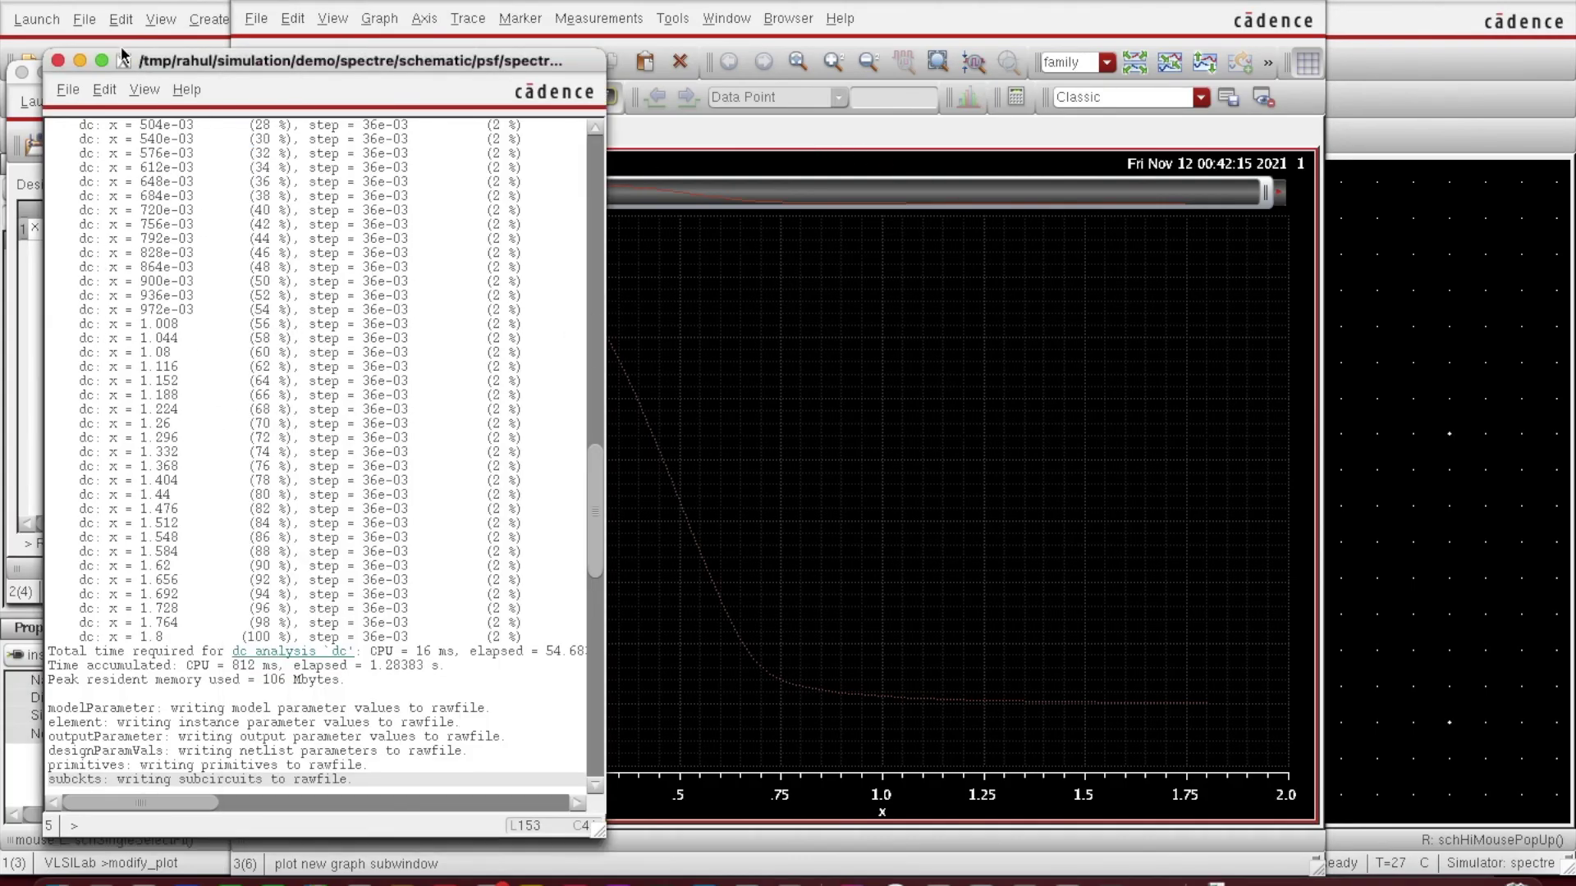
pyautogui.click(349, 102)
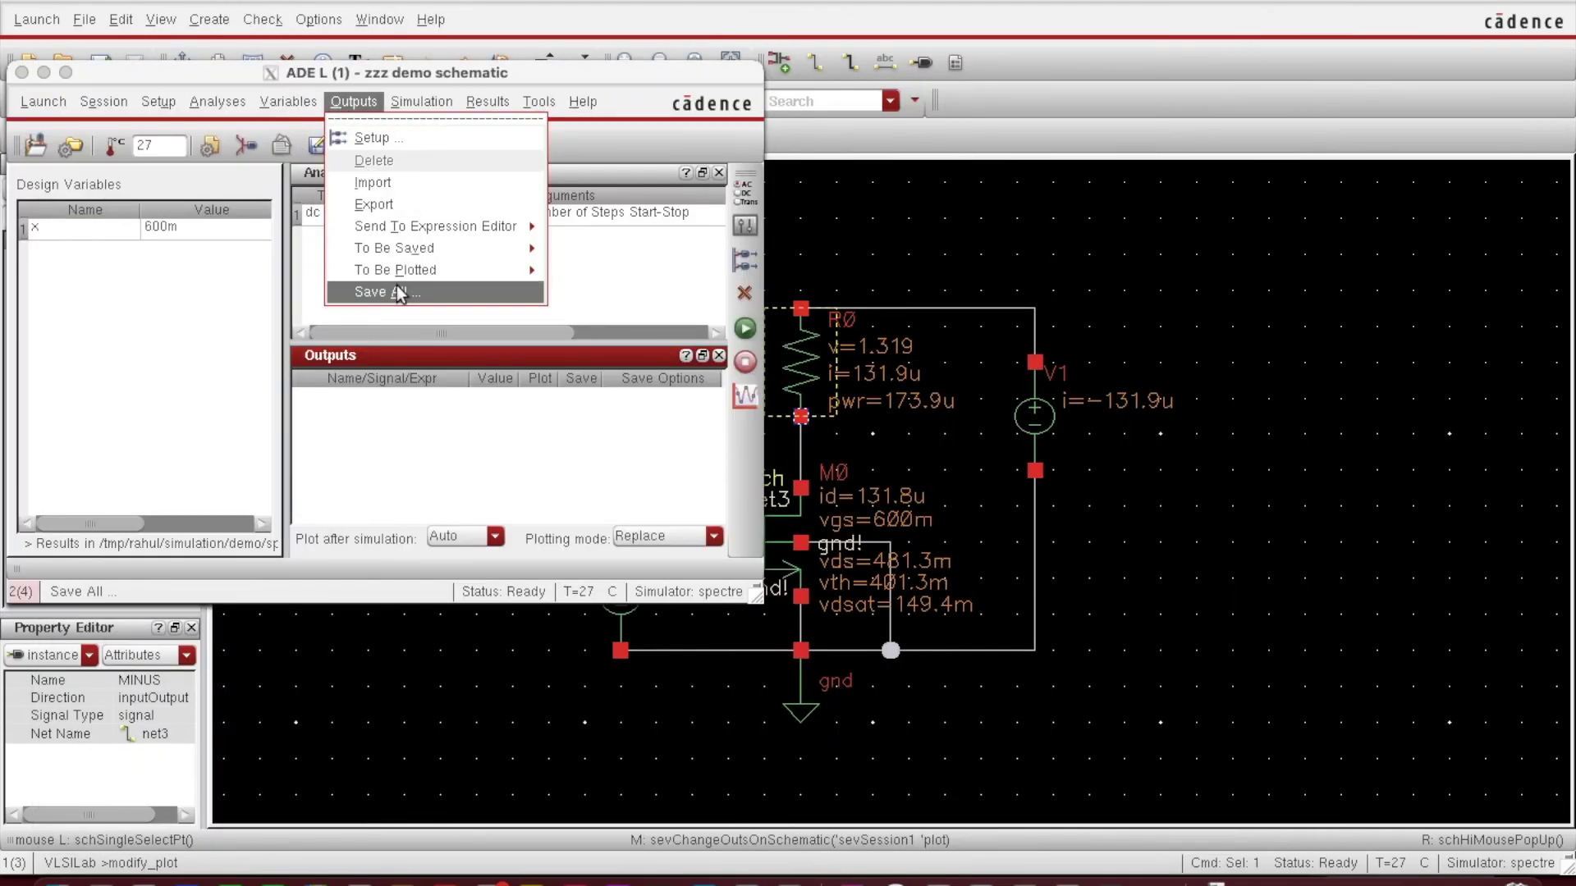
# Step: Make R0's top PLUS terminal current the plotted output and rerun the simulation
pyautogui.moveTo(397, 274)
pyautogui.click(574, 286)
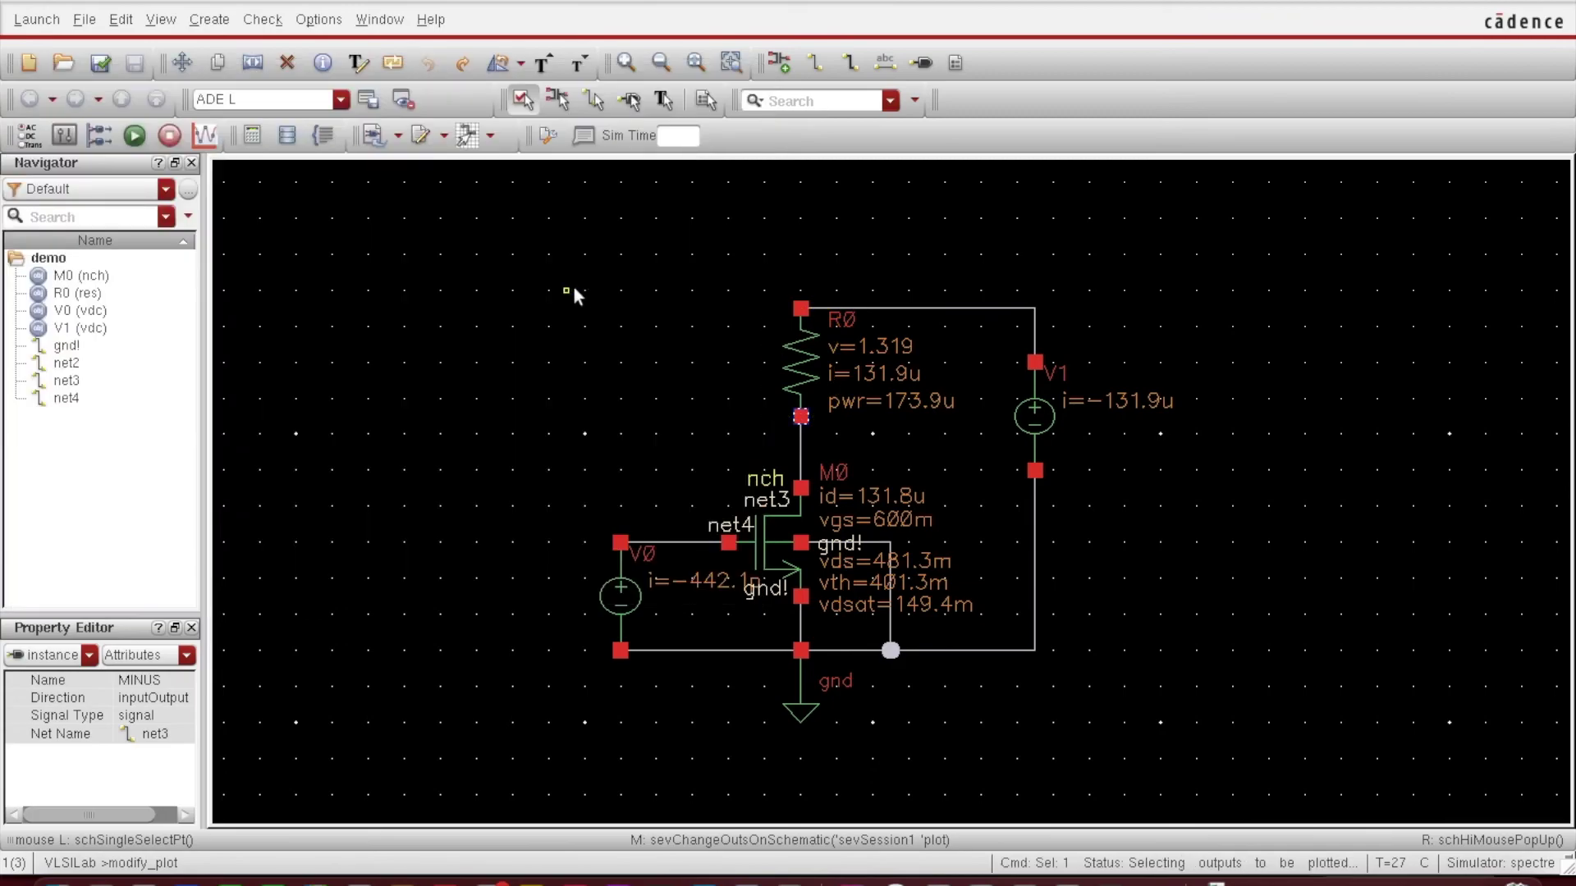
pyautogui.click(807, 320)
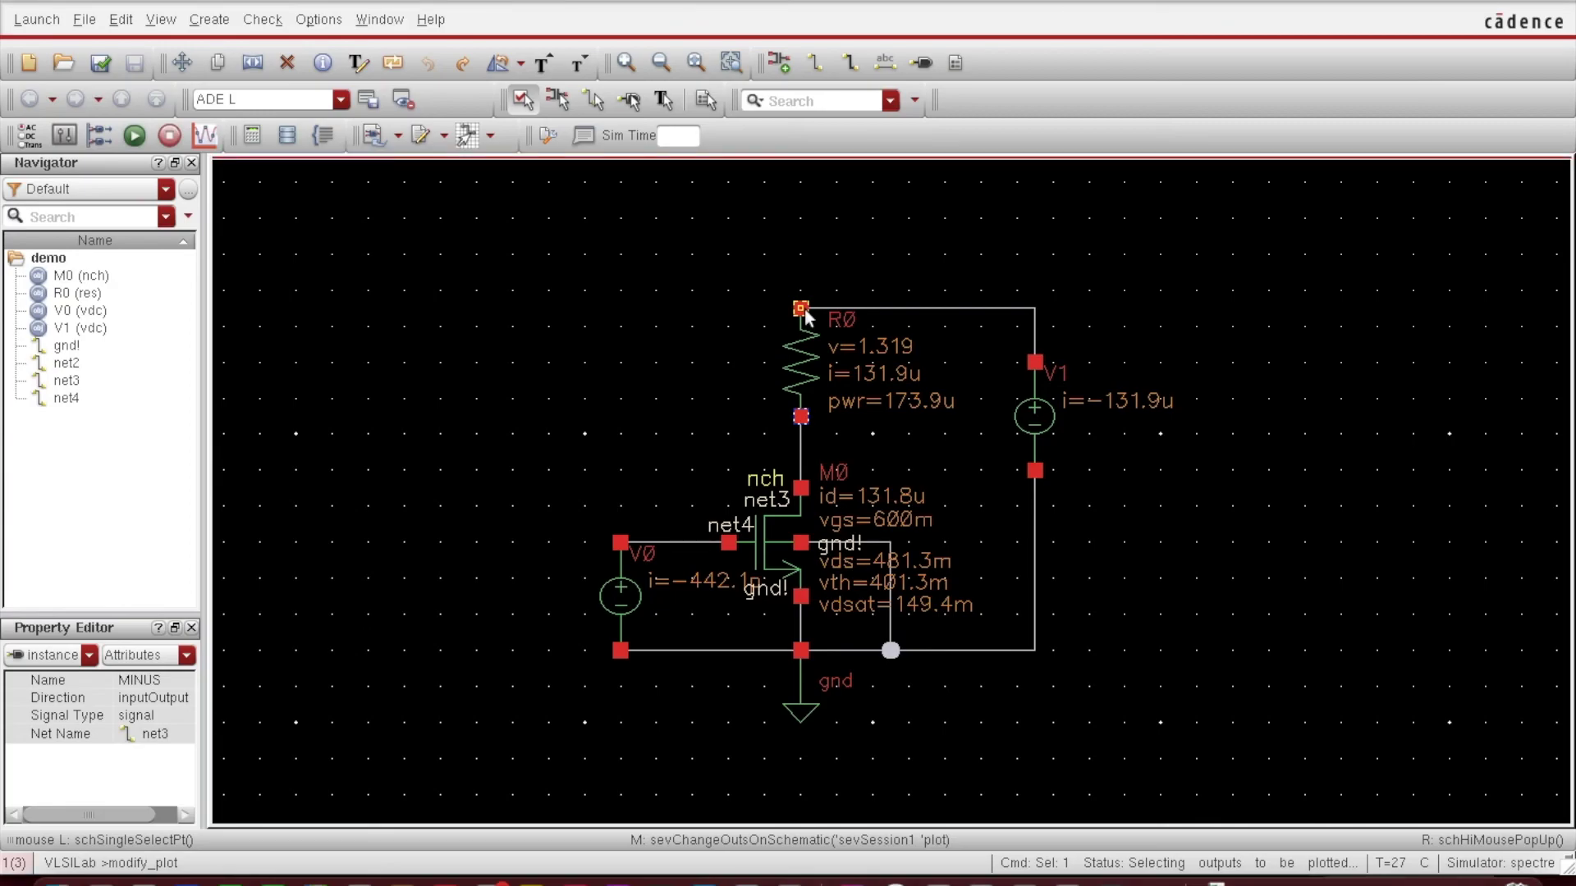
pyautogui.click(801, 309)
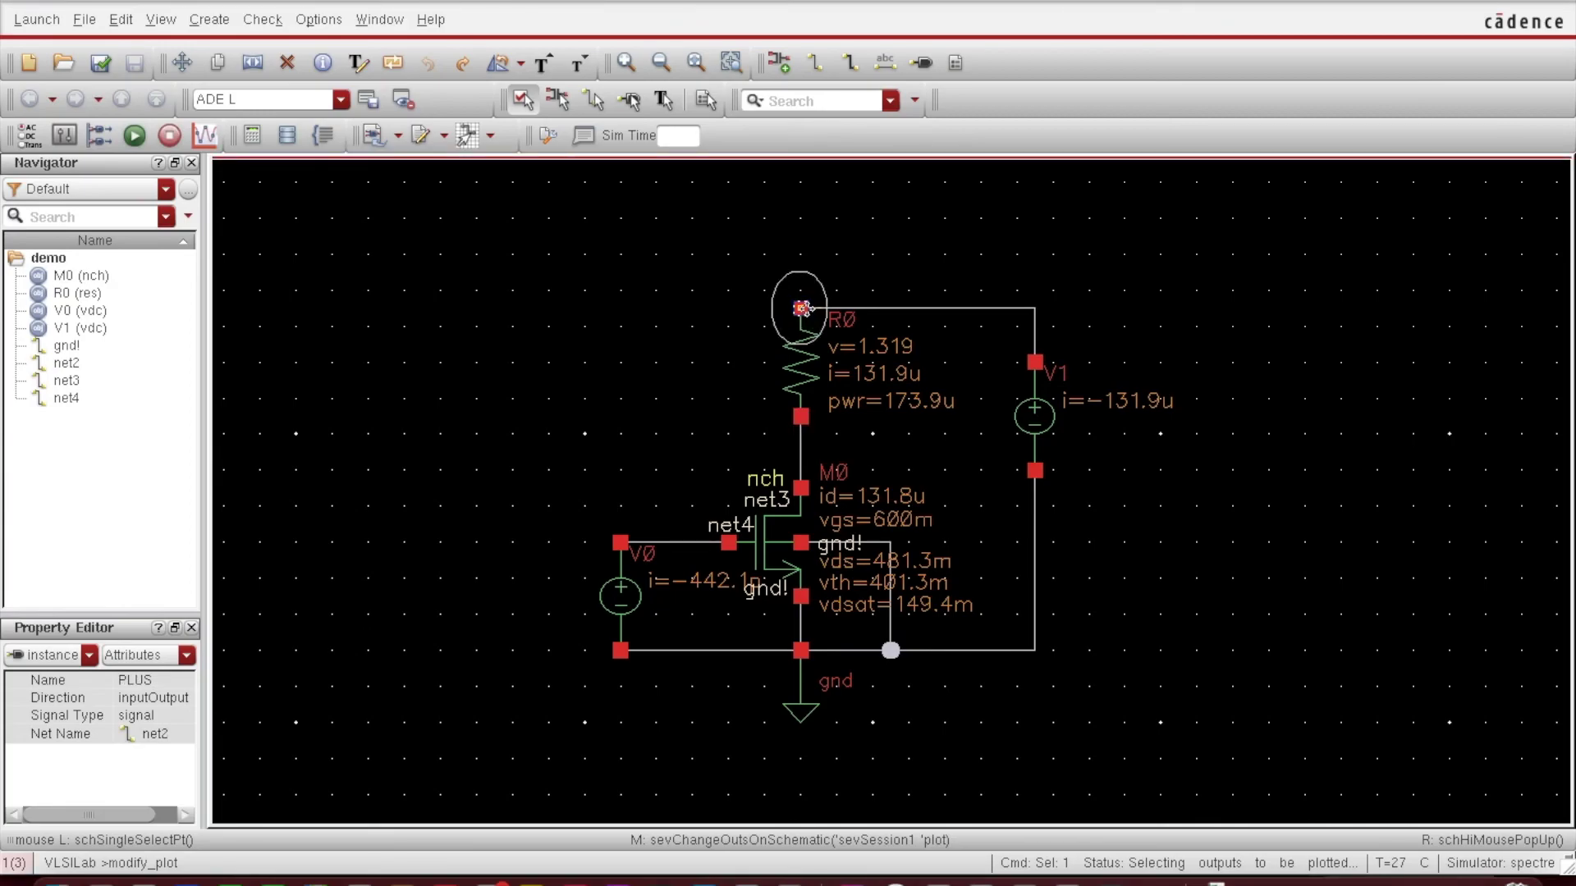
pyautogui.rightClick(1153, 877)
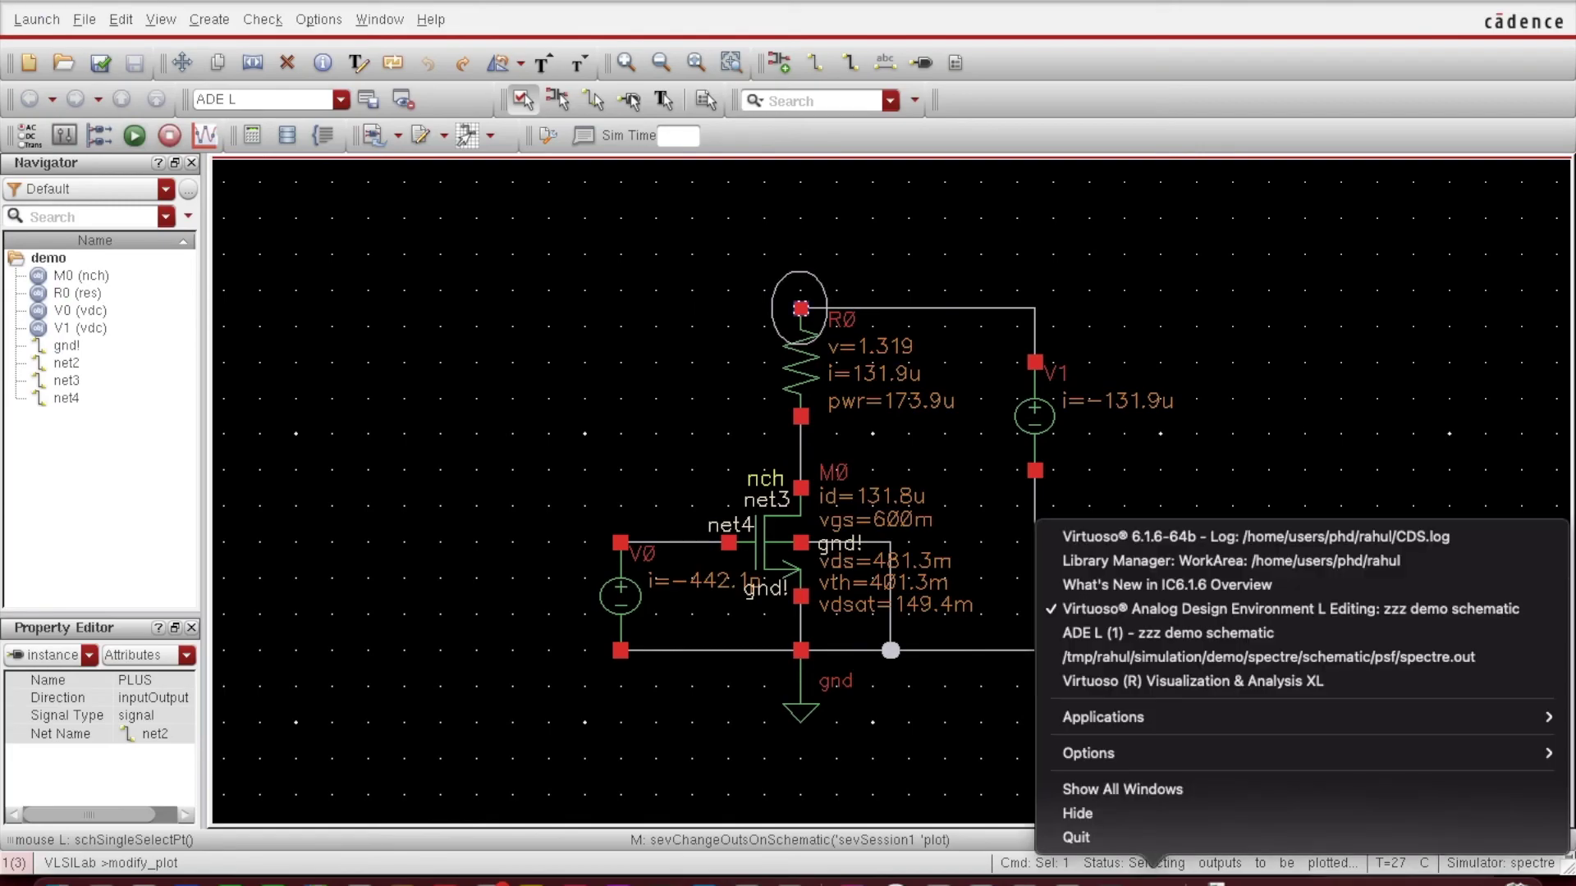
pyautogui.click(1141, 639)
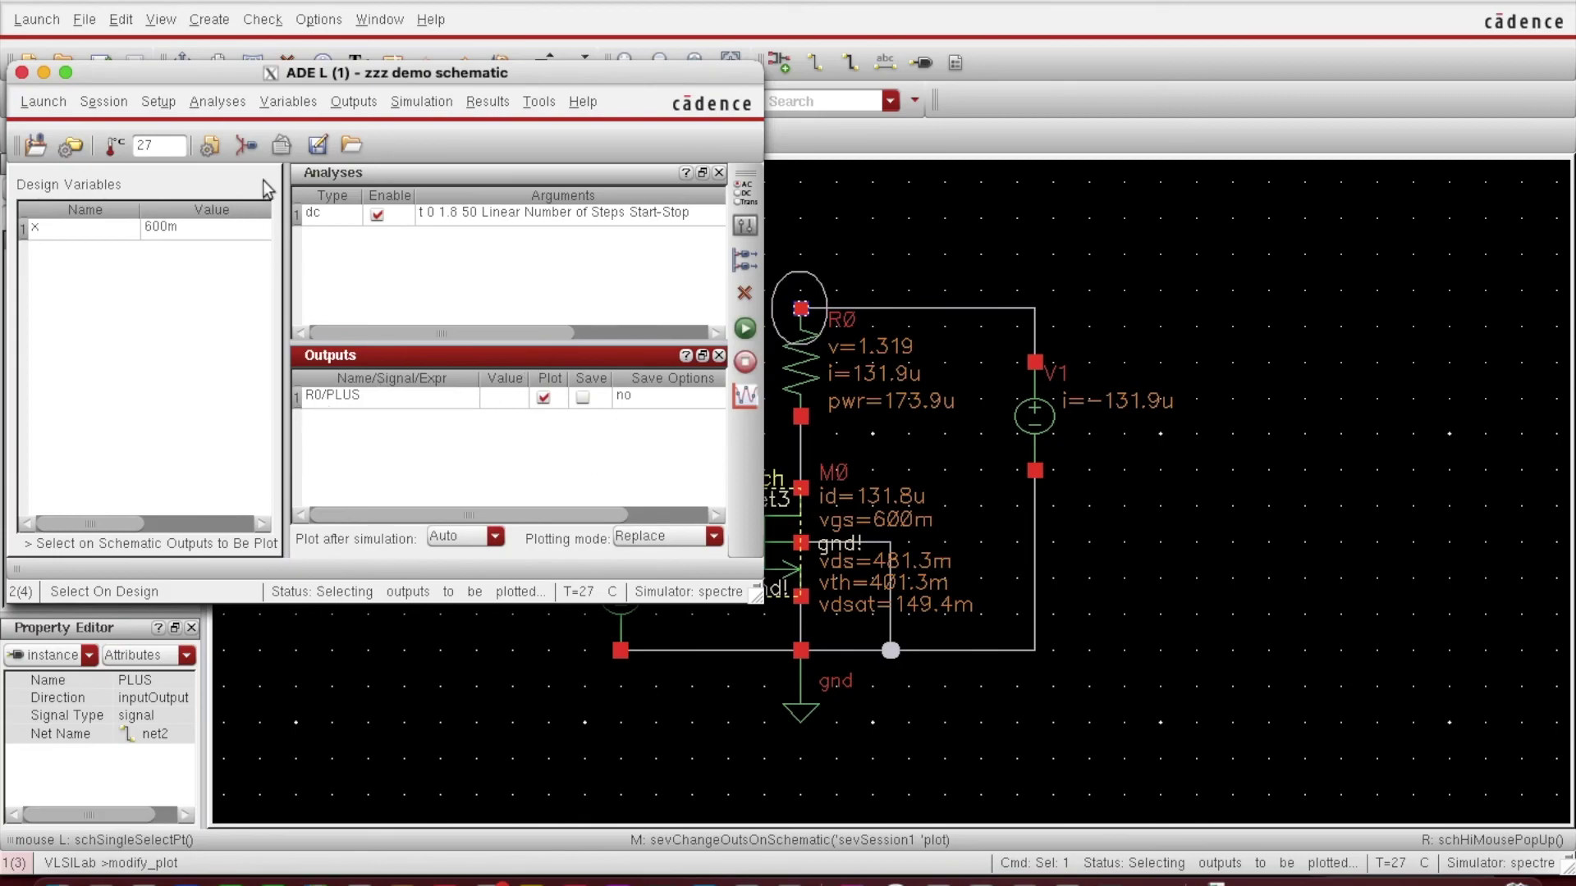
pyautogui.click(745, 328)
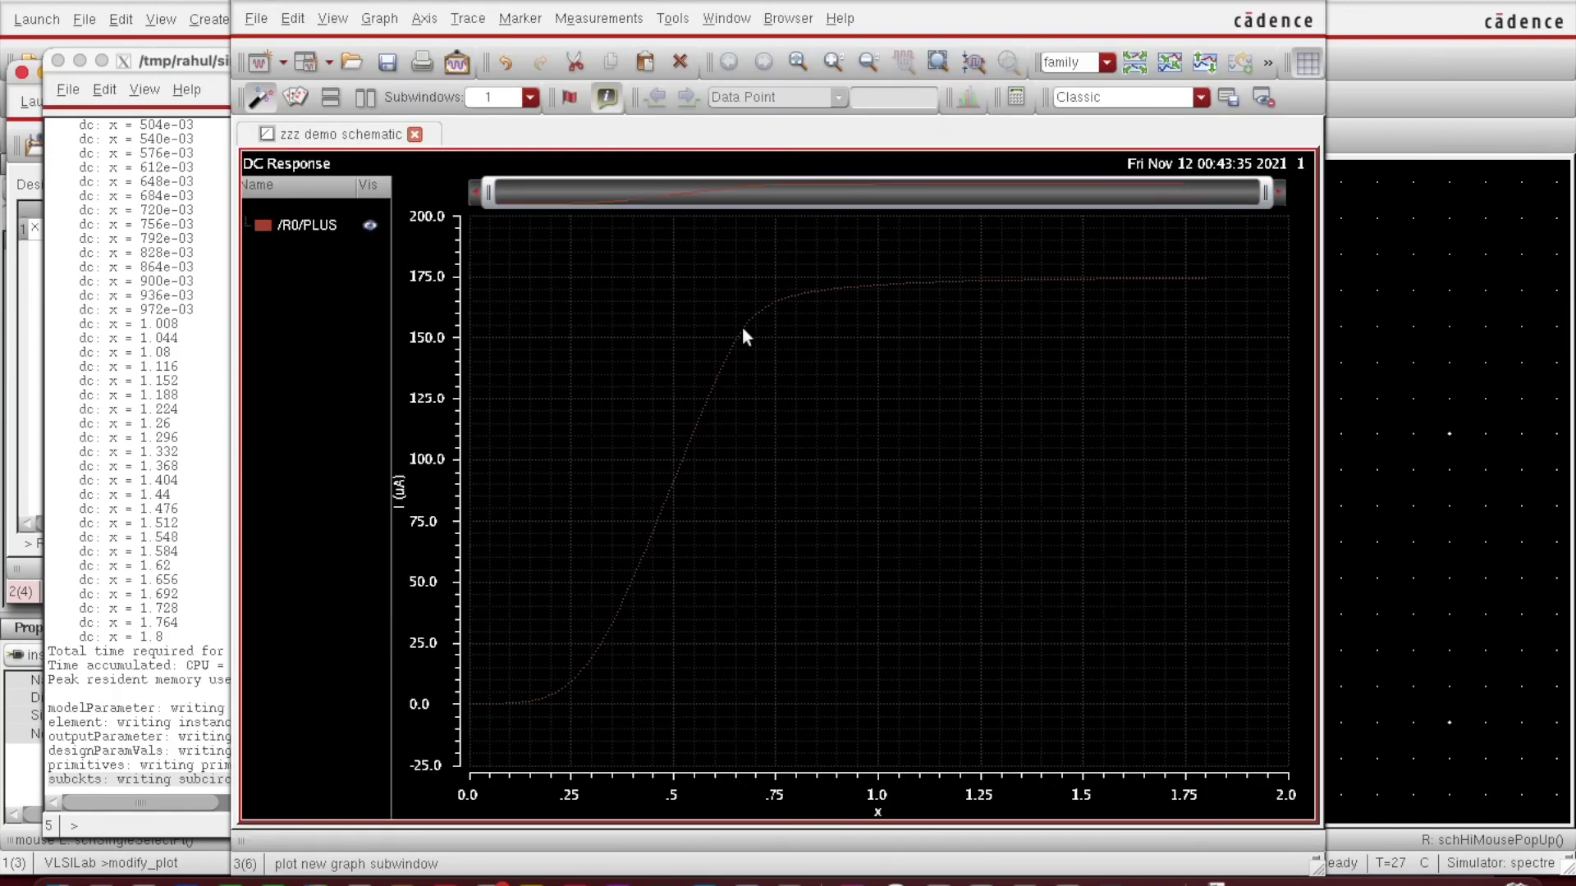
# Step: Check the R0/PLUS curve rising to about 175 µA, then spread out the waveform, log and ADE L windows
pyautogui.moveTo(742, 331)
pyautogui.moveTo(1018, 46); pyautogui.dragTo(502, 92)
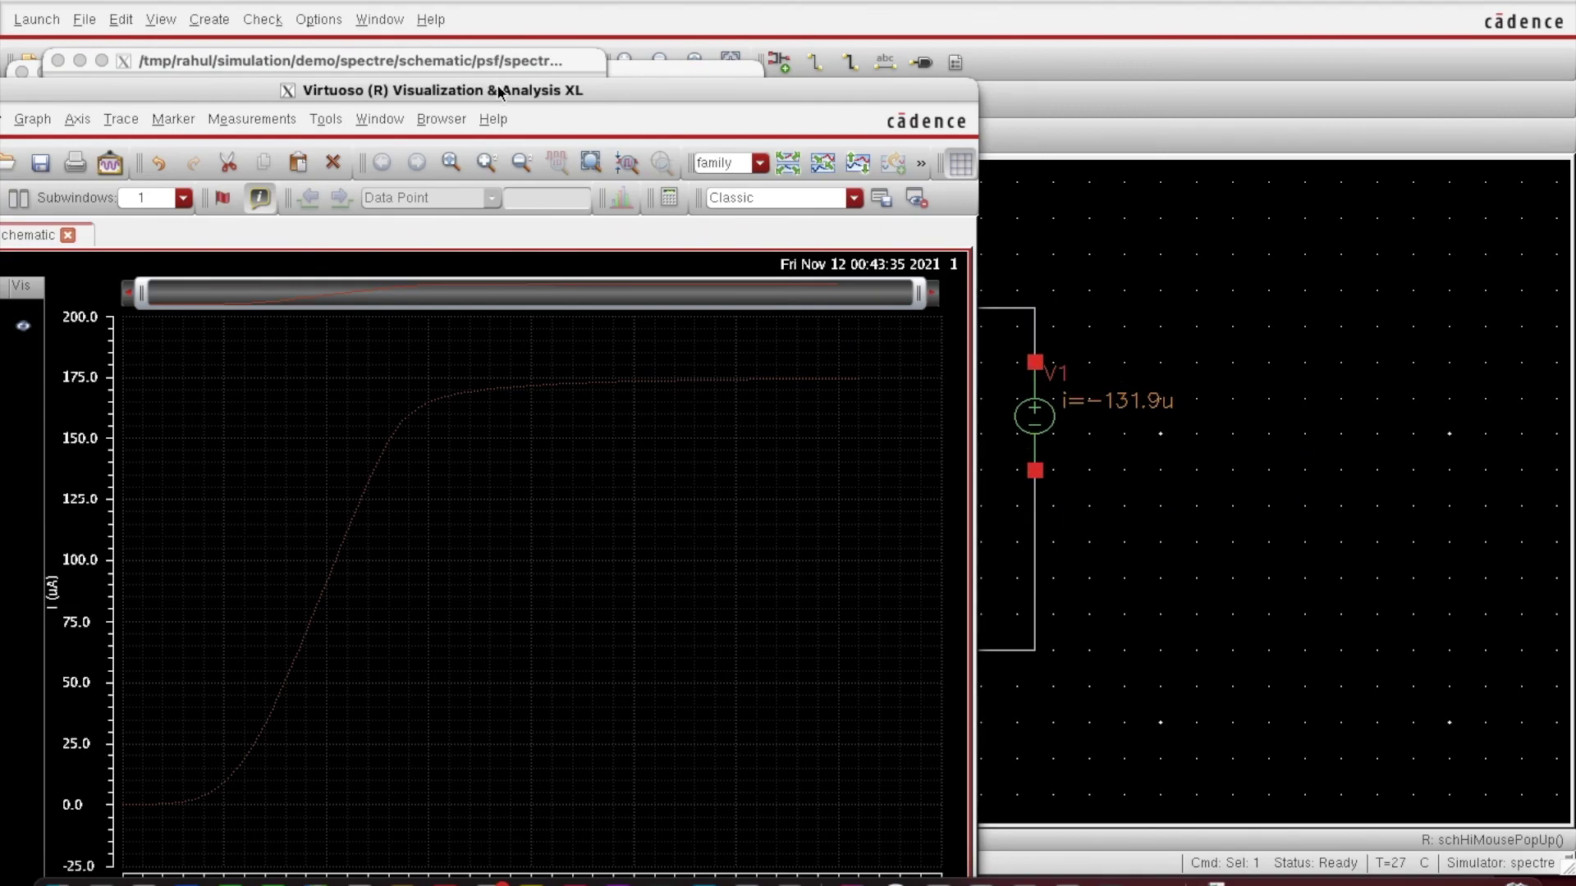
pyautogui.moveTo(498, 92); pyautogui.dragTo(1412, 8)
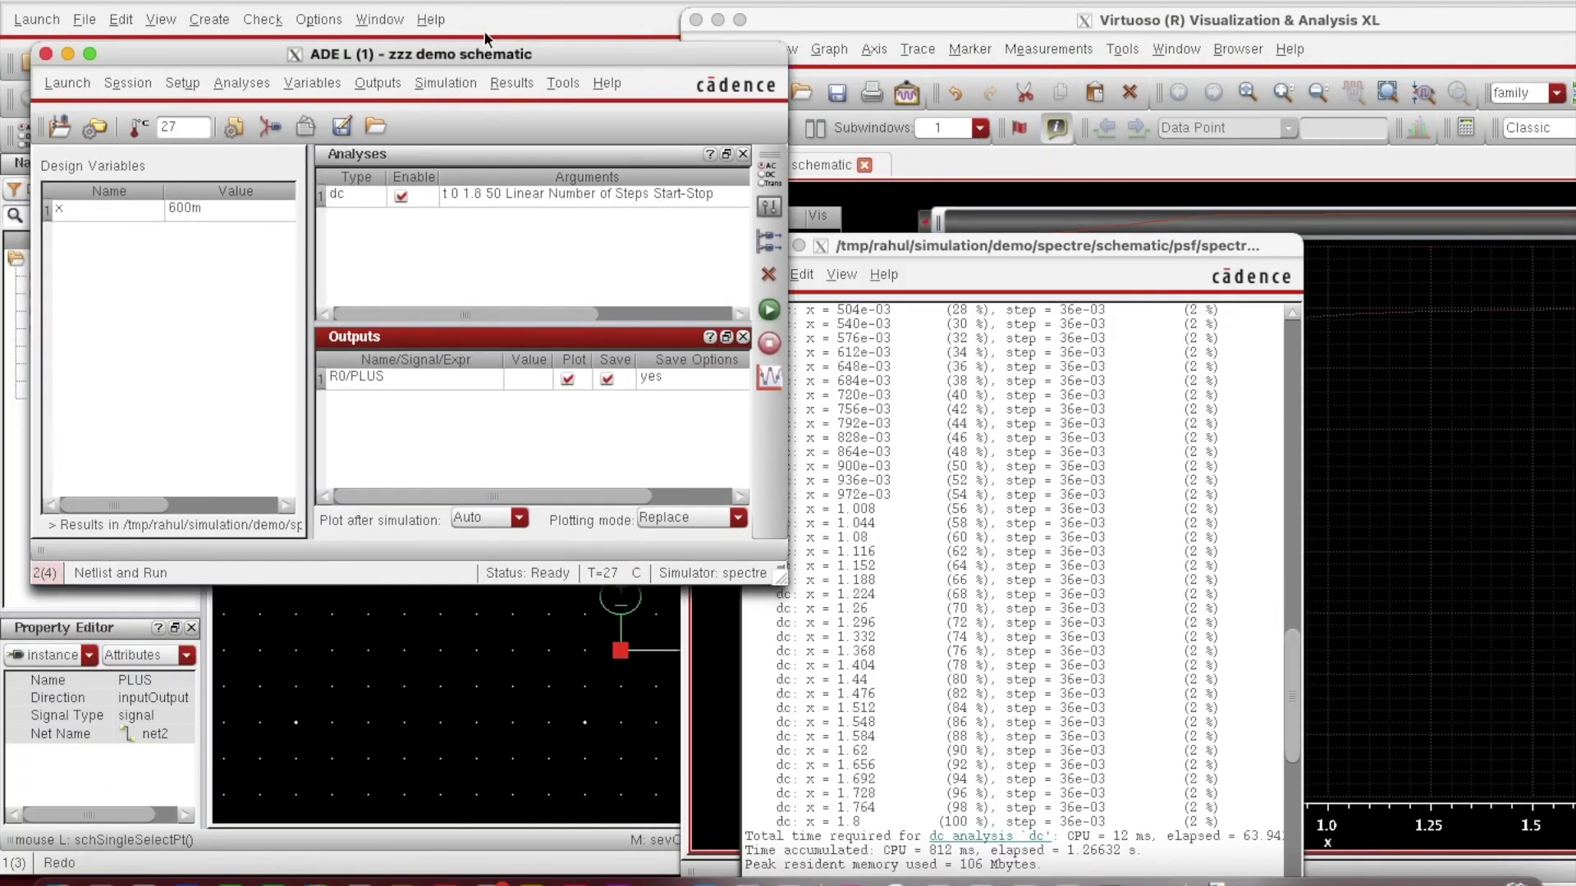
pyautogui.moveTo(454, 45); pyautogui.dragTo(535, 48)
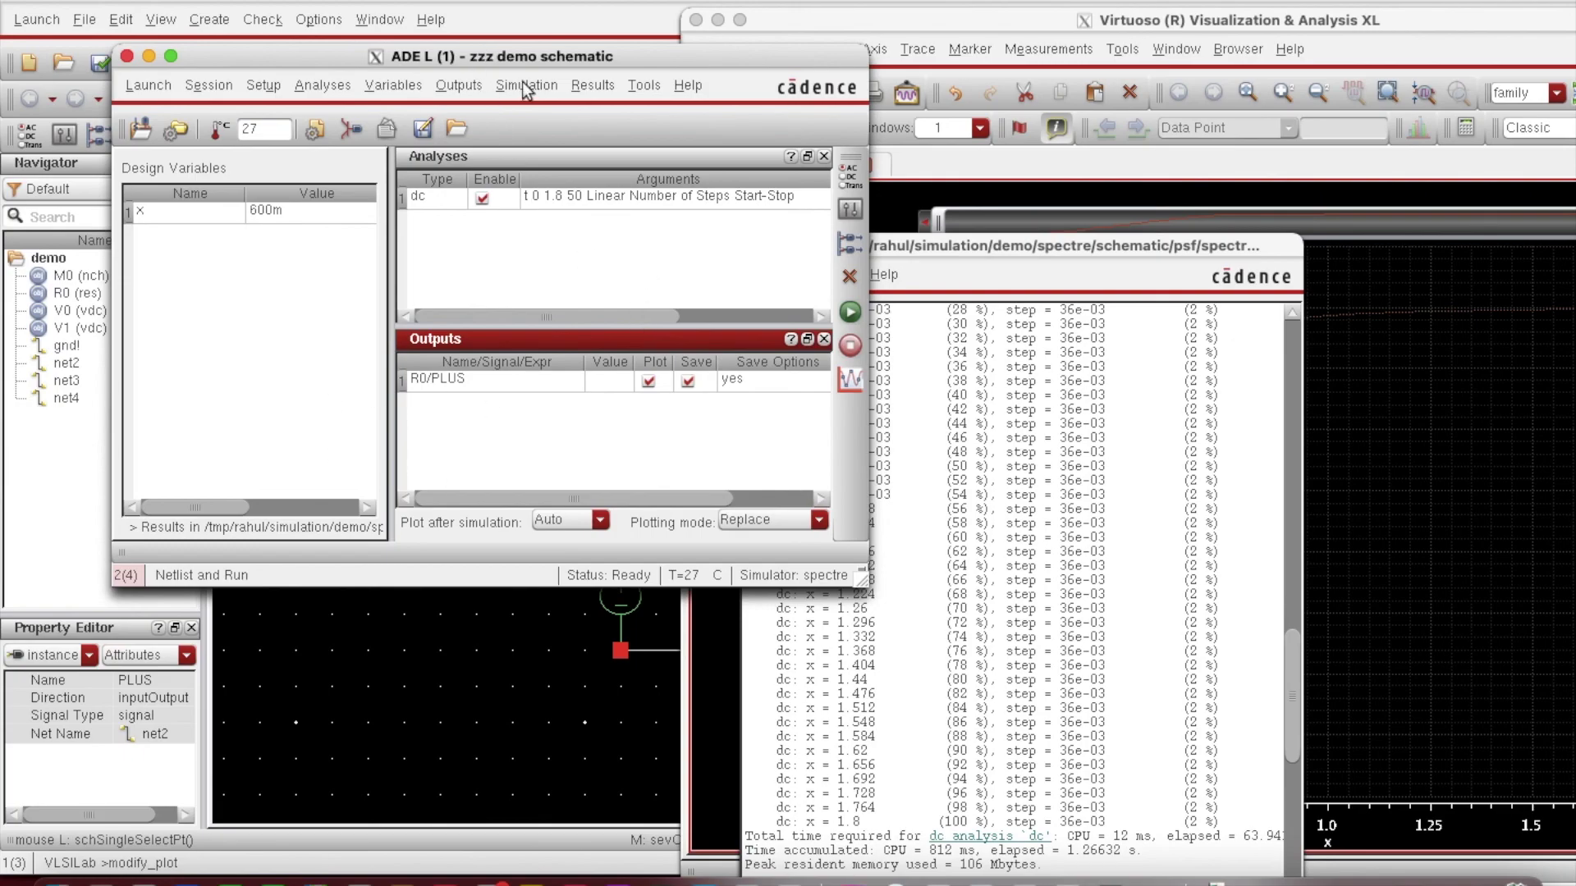
pyautogui.moveTo(544, 57); pyautogui.dragTo(556, 215)
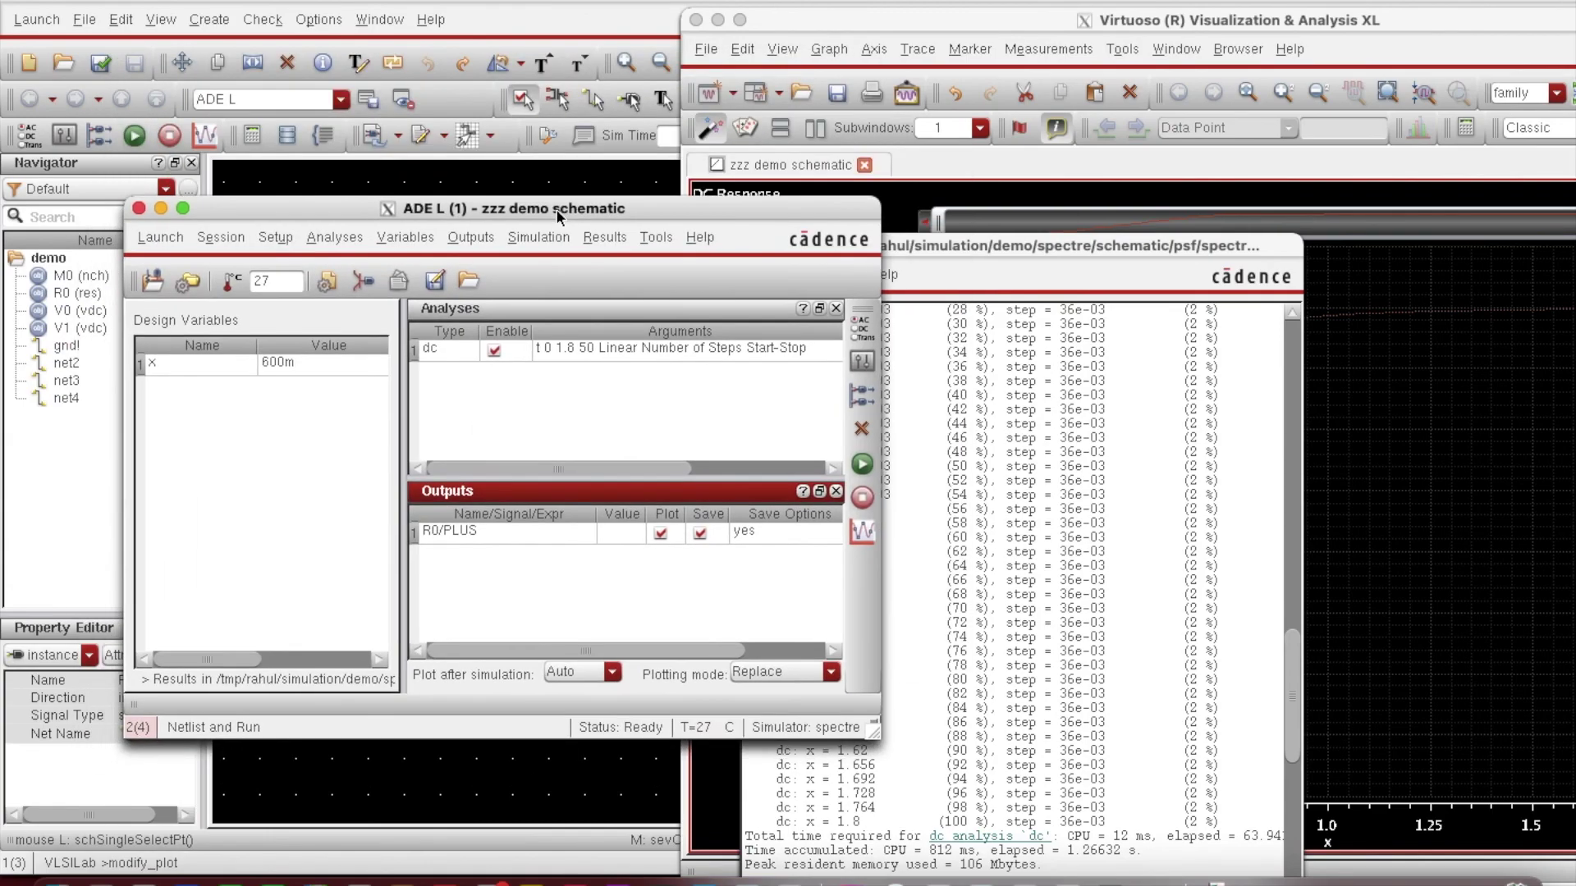